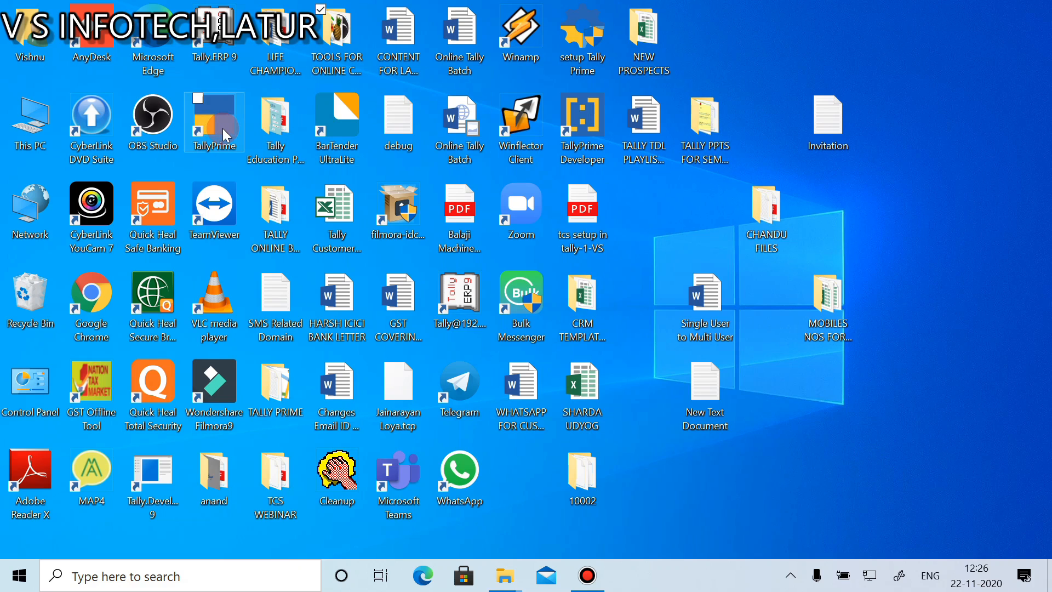
left_click(222, 128)
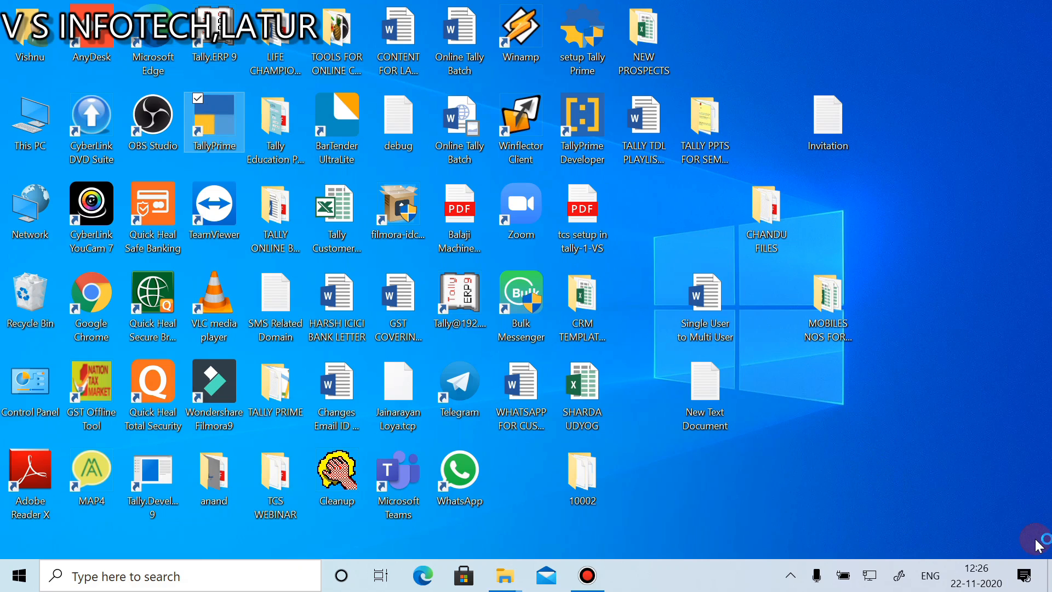
key("Return")
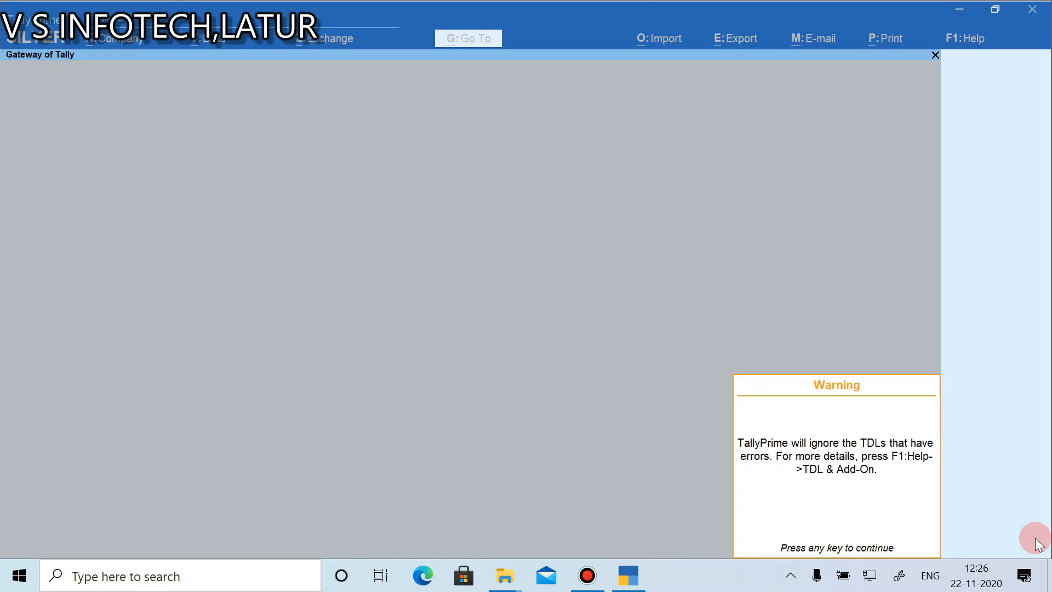
key("Return")
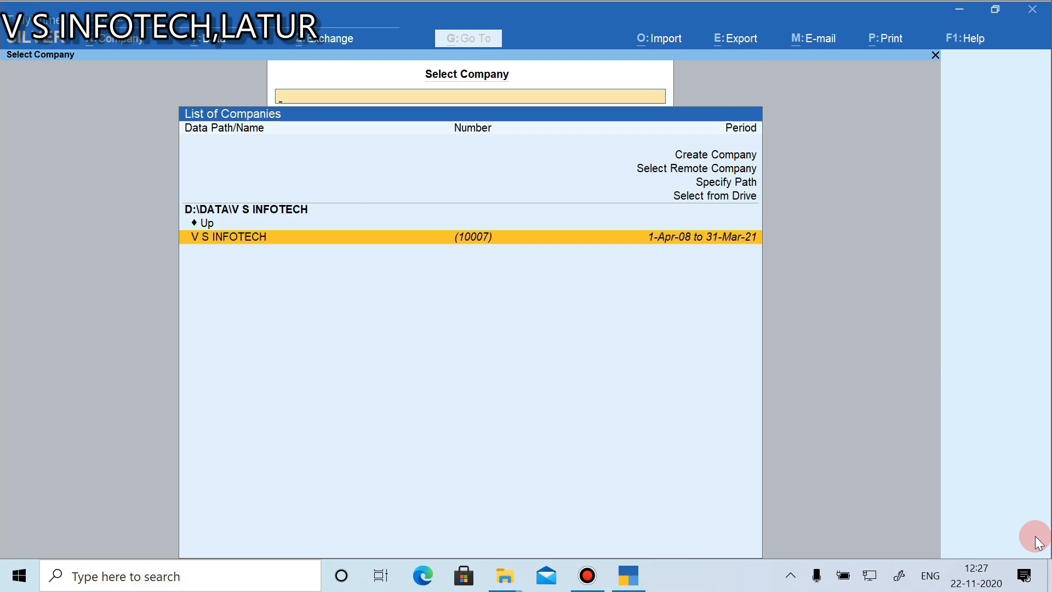
key("Escape")
key("Return")
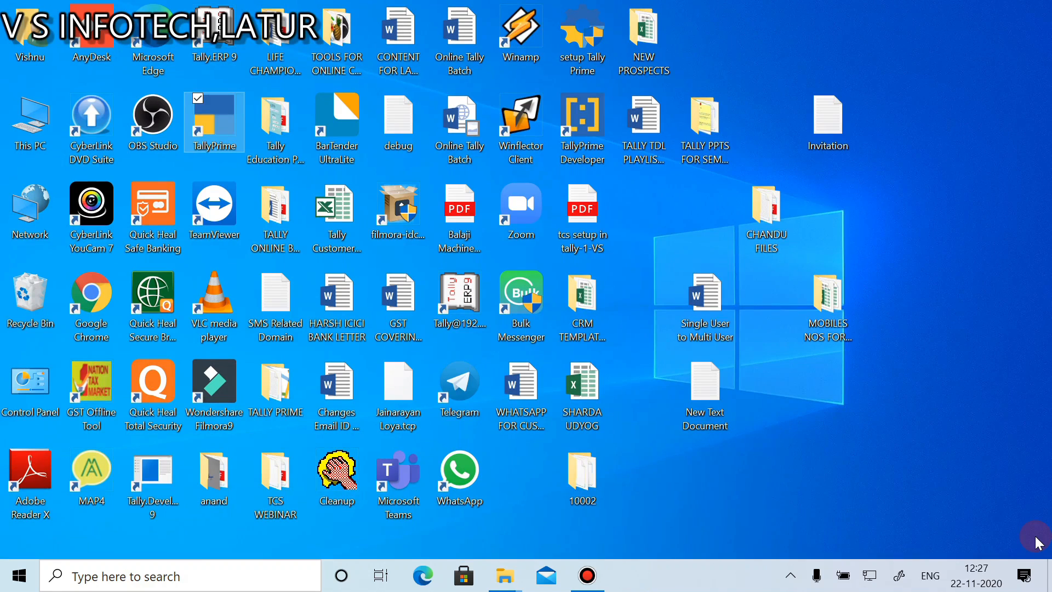
Launch TallyPrime from the desktop and dismiss the startup warning about TDL errors
double_click(206, 130)
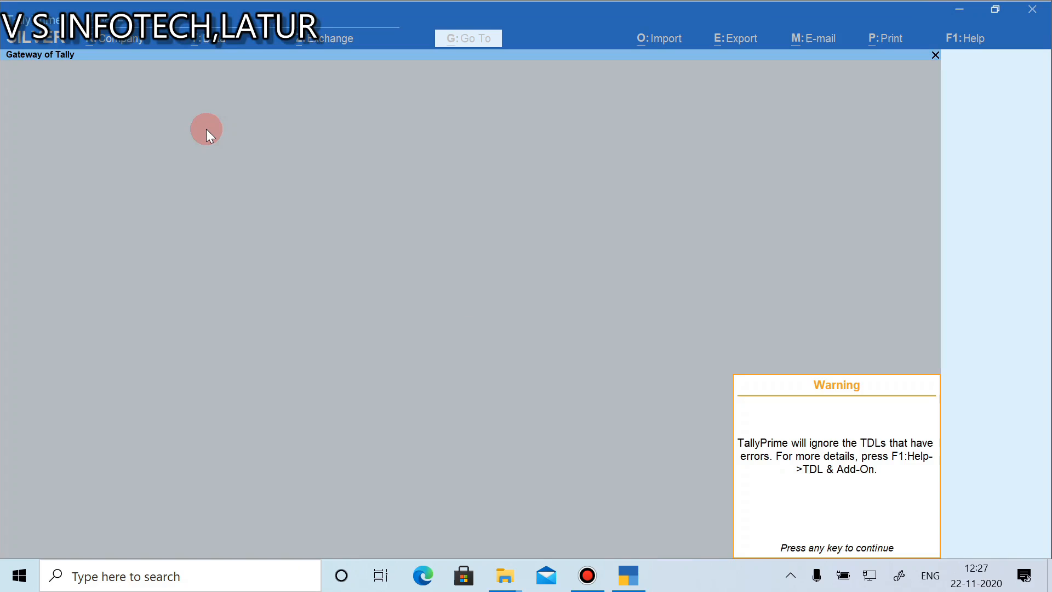
key("Return")
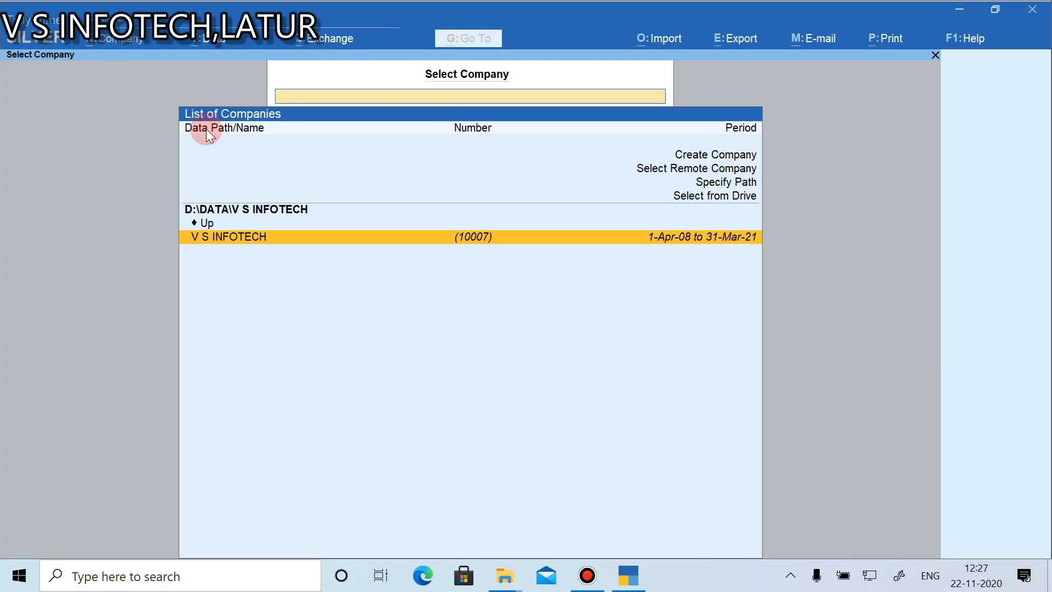
Browse the company list by drive to D:\ and open its DATA folder
key("Up")
key("Up")
key("Up")
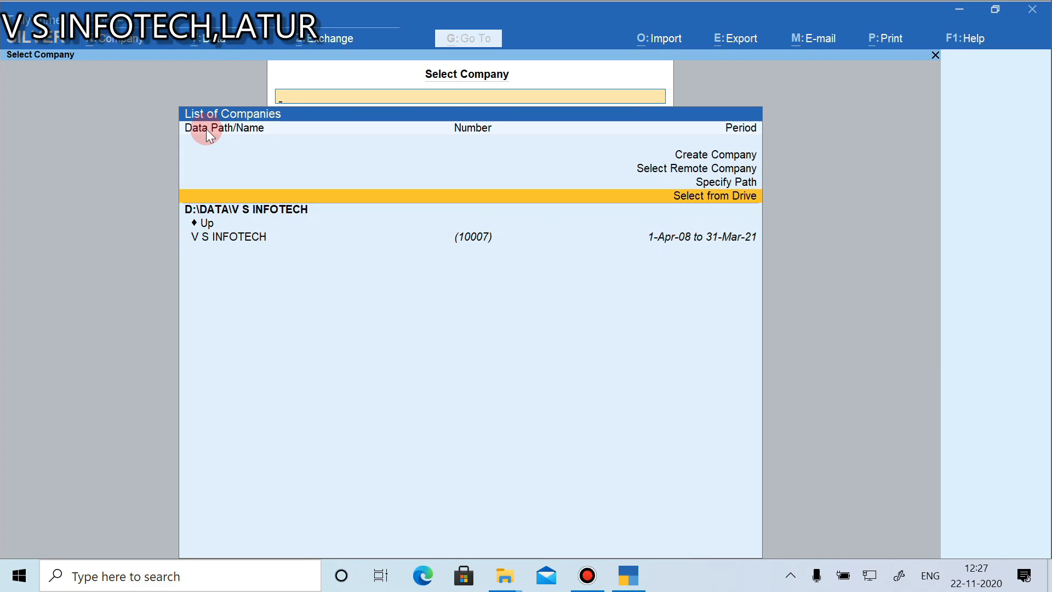
key("Return")
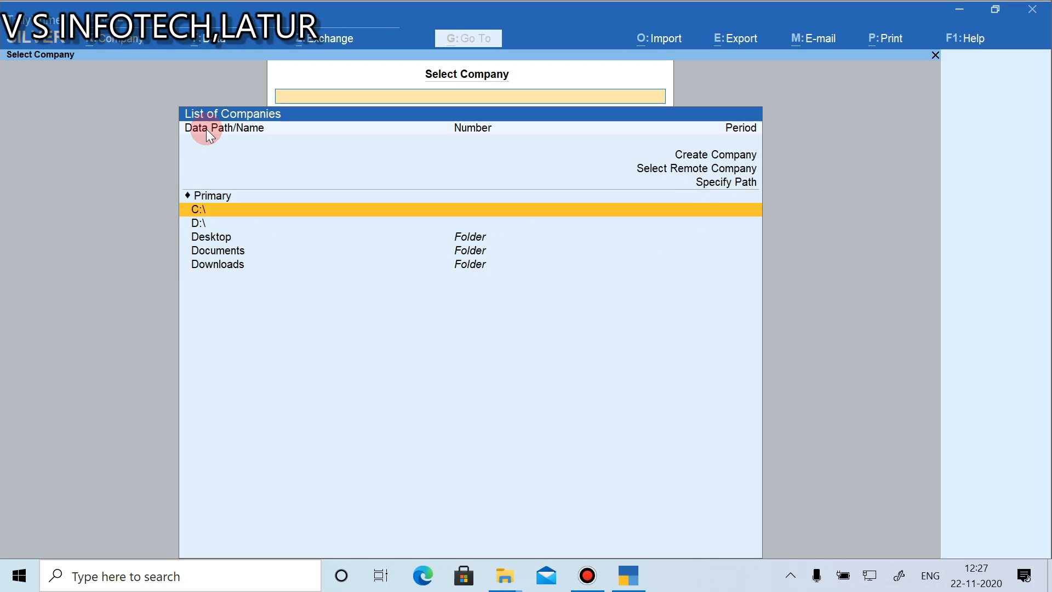
key("Down")
key("Return")
type("da")
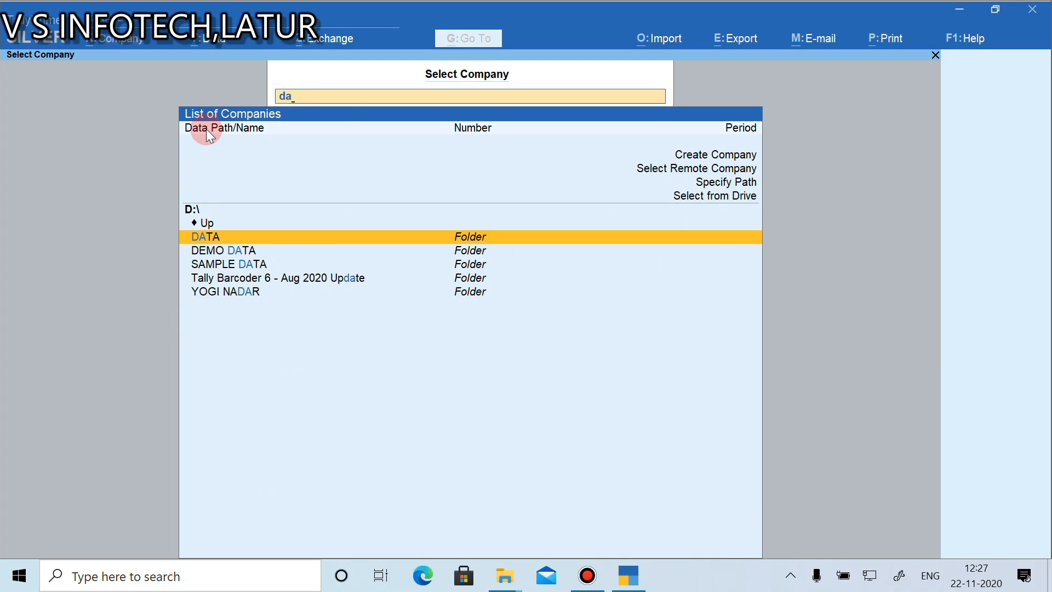
key("Return")
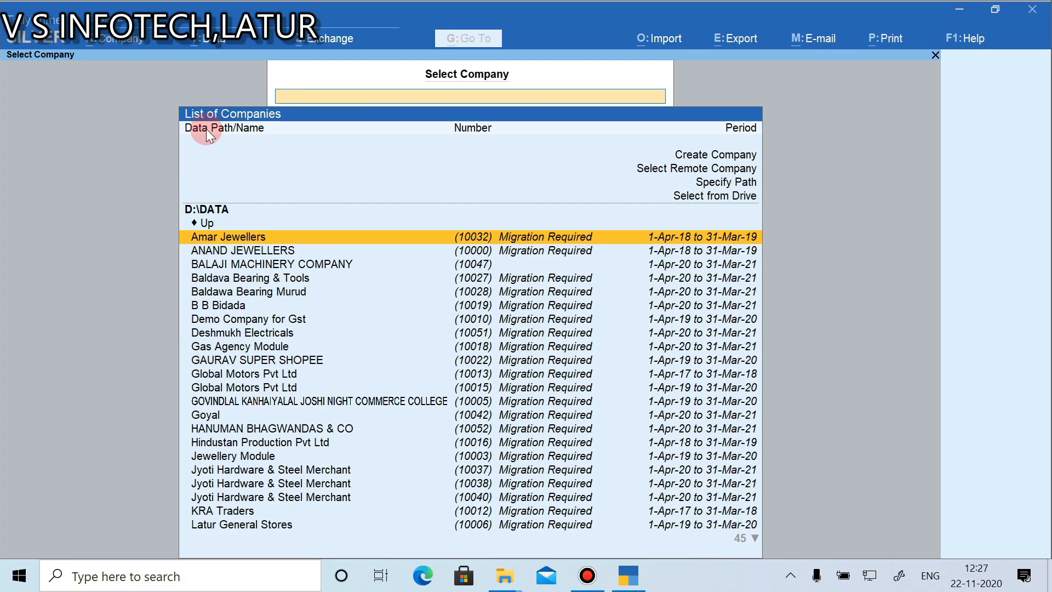
Filter the companies in D:\DATA by "samp" and clear the filter
type("samp")
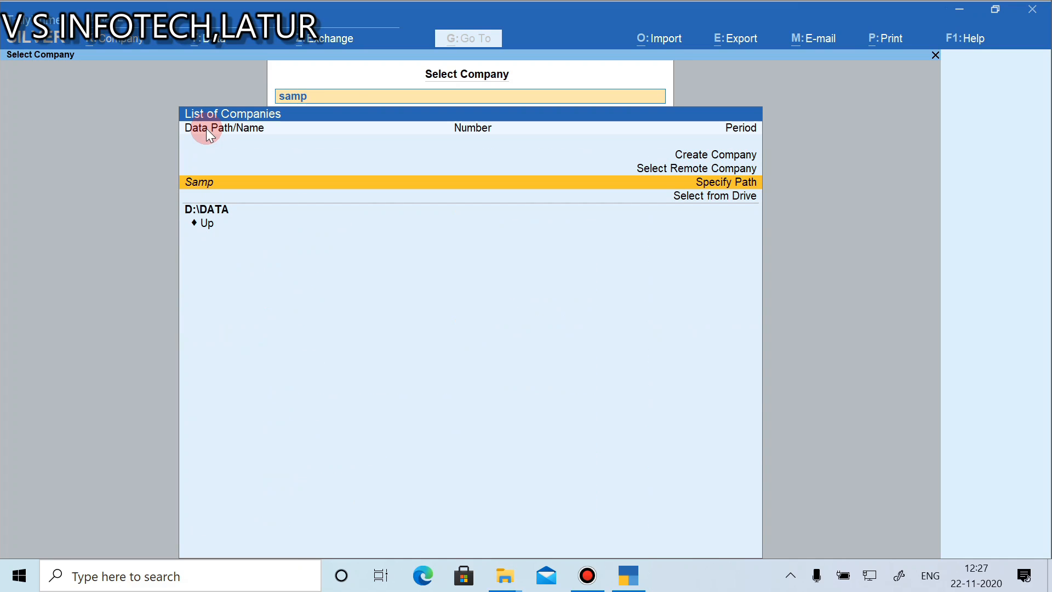
key("BackSpace")
key("BackSpace")
key("BackSpace")
key("BackSpace")
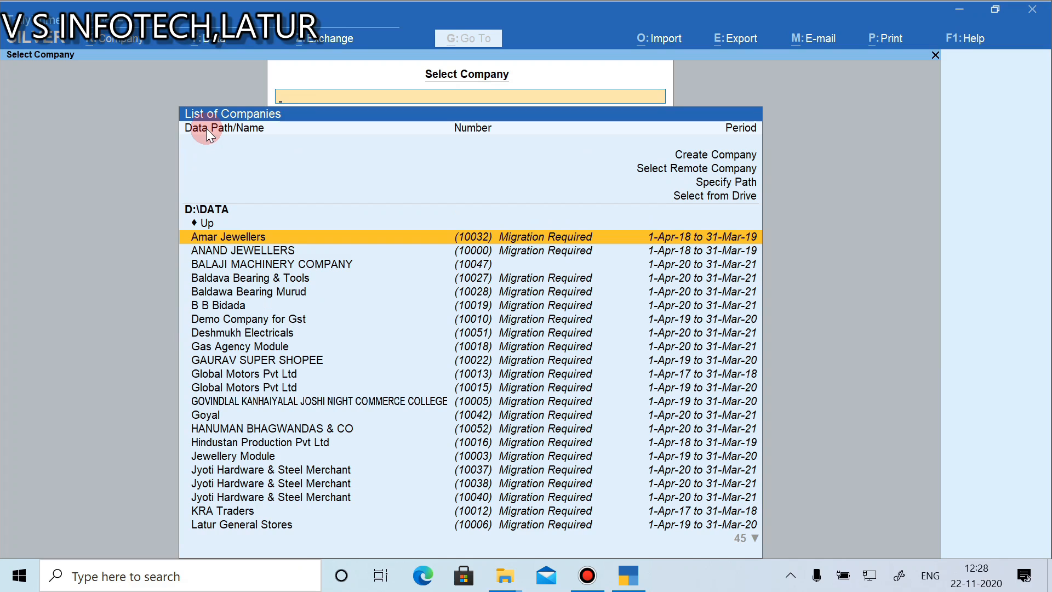
Examine which companies in D:\DATA are marked as requiring migration, comparing BALAJI MACHINERY COMPANY with its neighbours
key("Down")
key("Down")
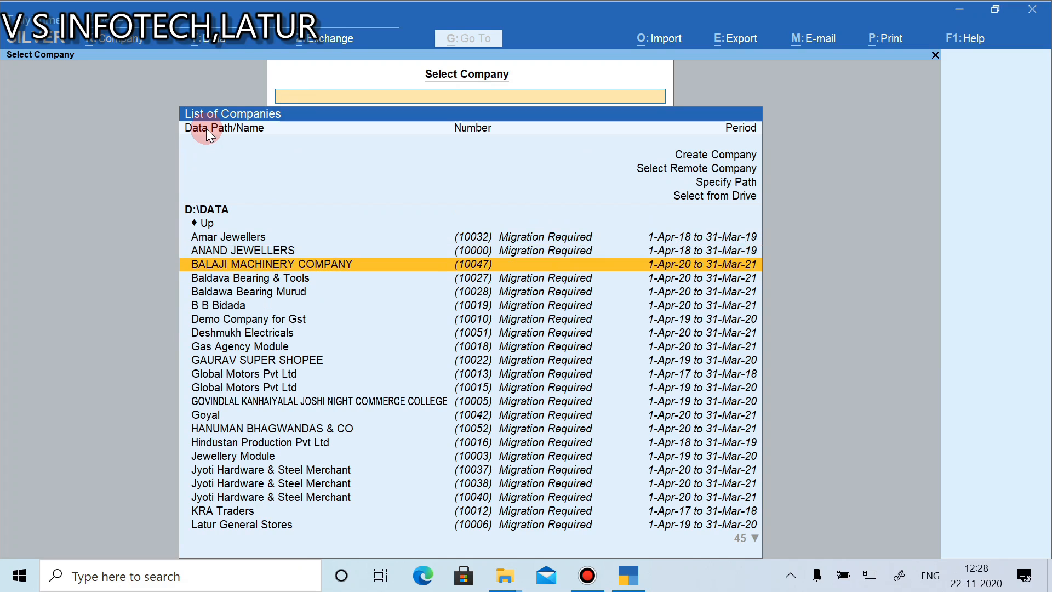
key("Down")
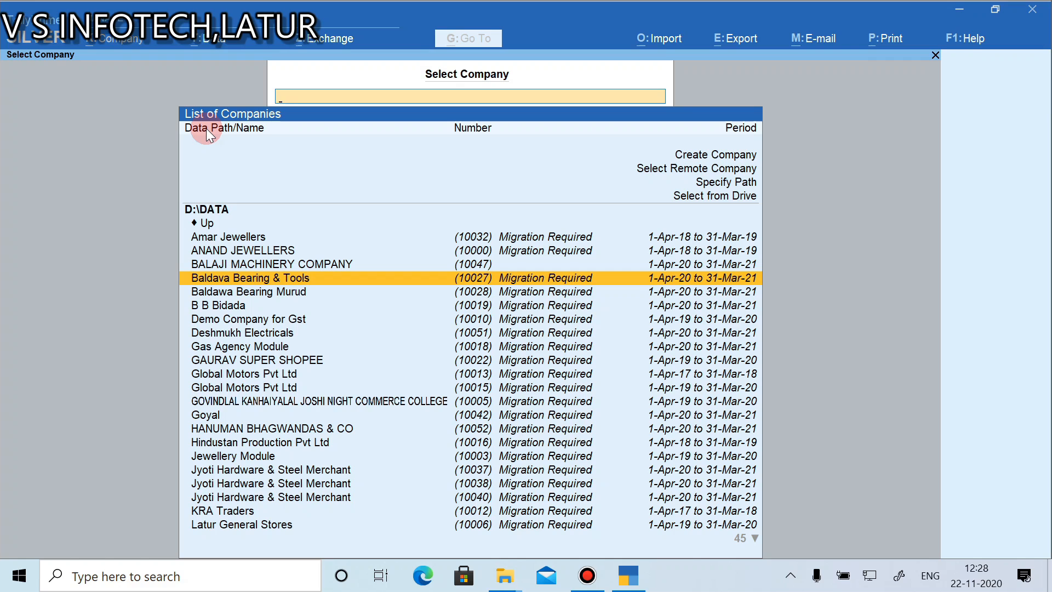
key("Up")
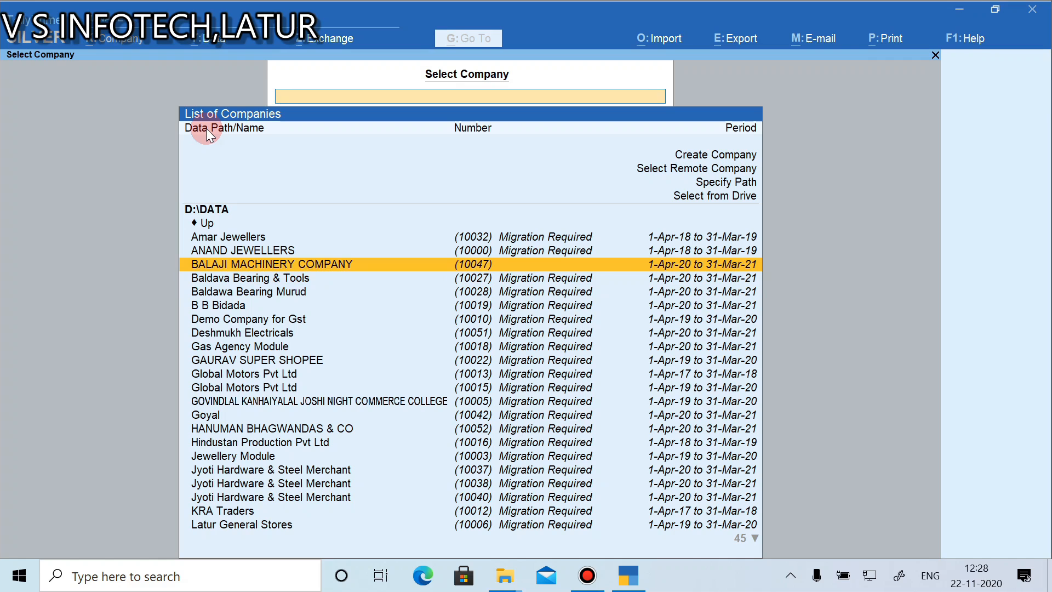
Open the prompt for specifying a company folder path, leave it empty, and return to the company selection without quitting
key("Up")
key("Up")
key("Up")
key("Up")
key("Up")
key("Up")
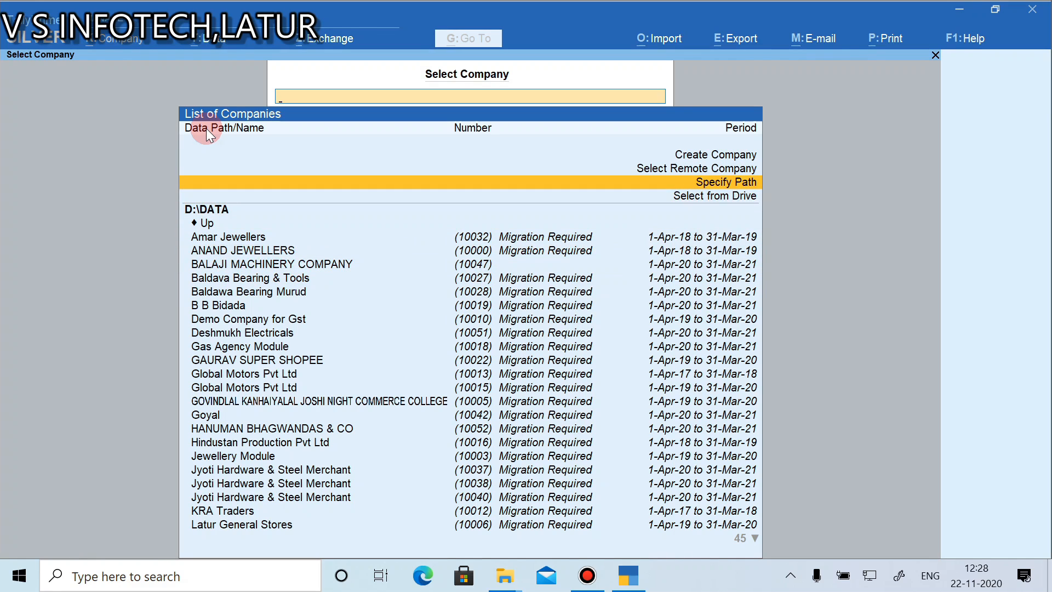
key("Return")
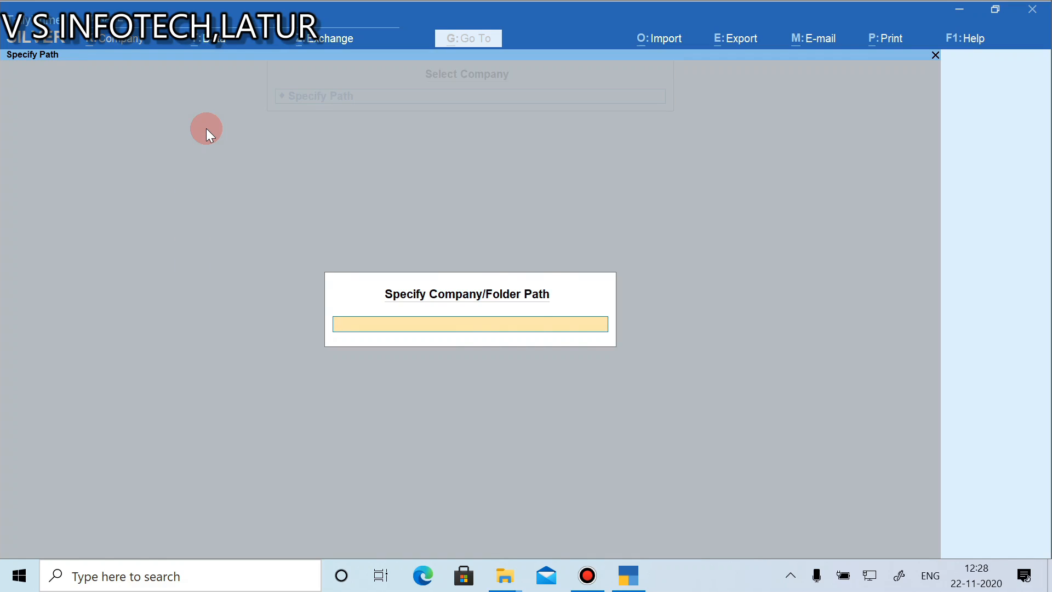
key("Escape")
key("Escape")
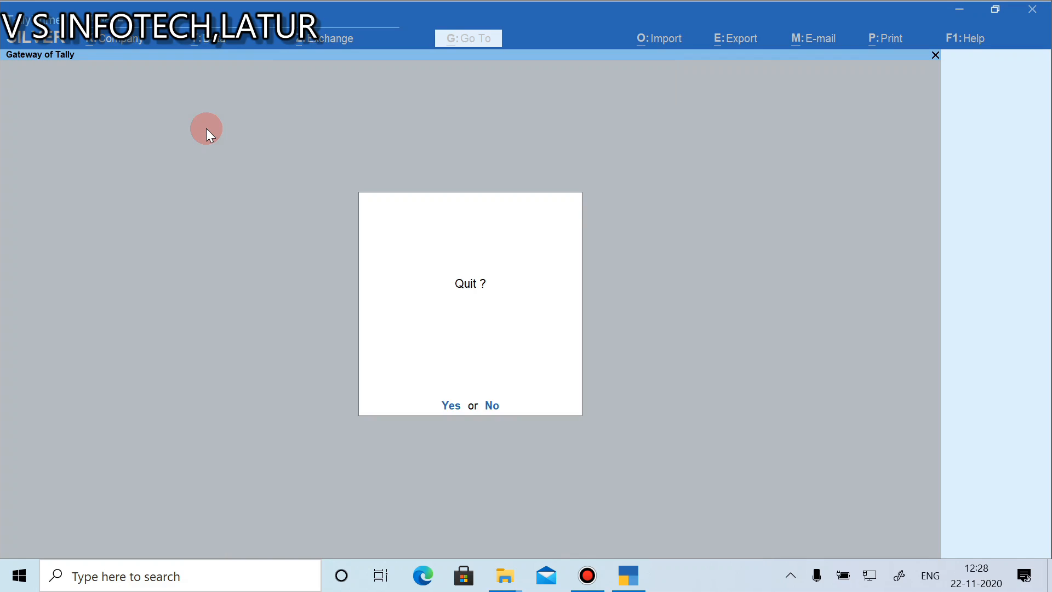
key("n")
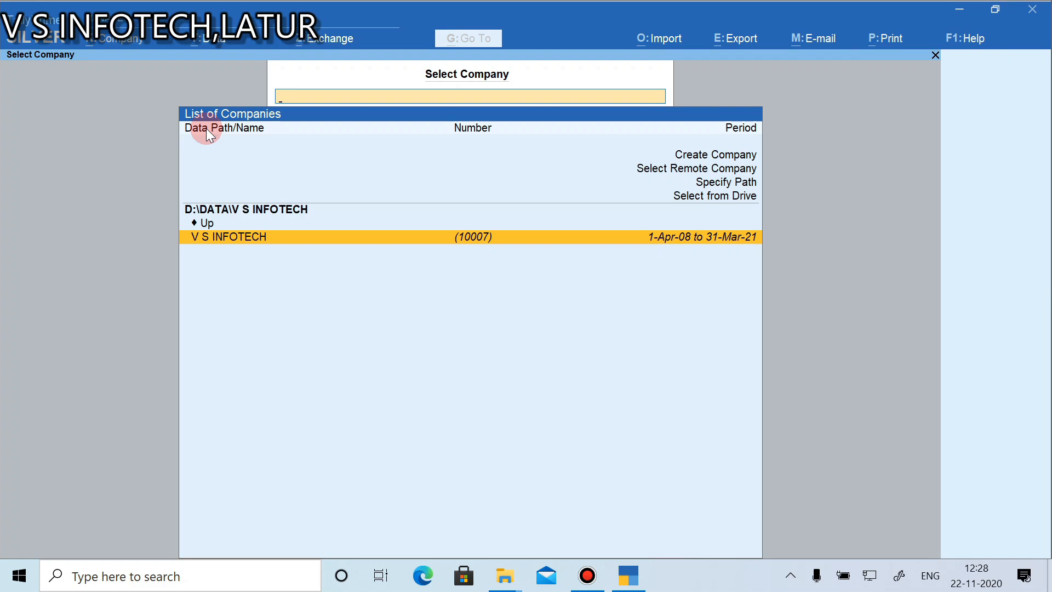
View the configured company data path and company backup path, and return to the company selection
left_click(196, 44)
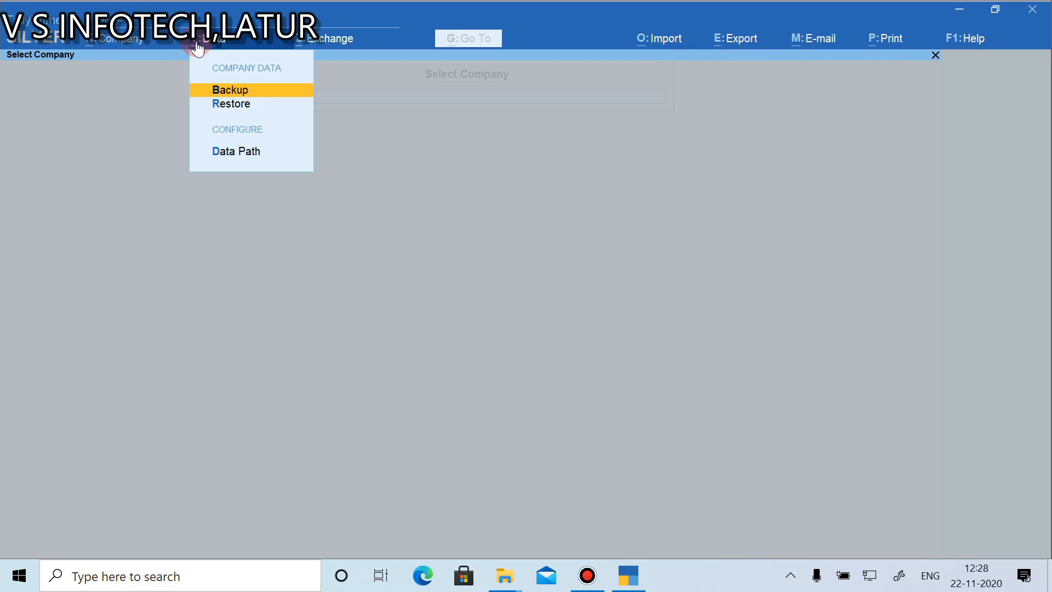
key("Down")
key("Down")
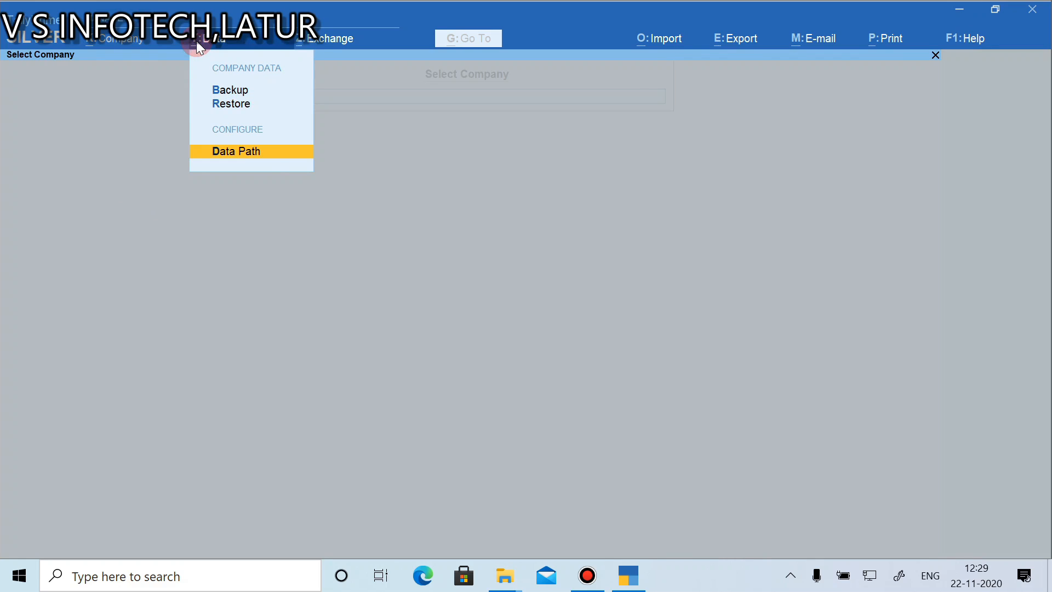
key("Return")
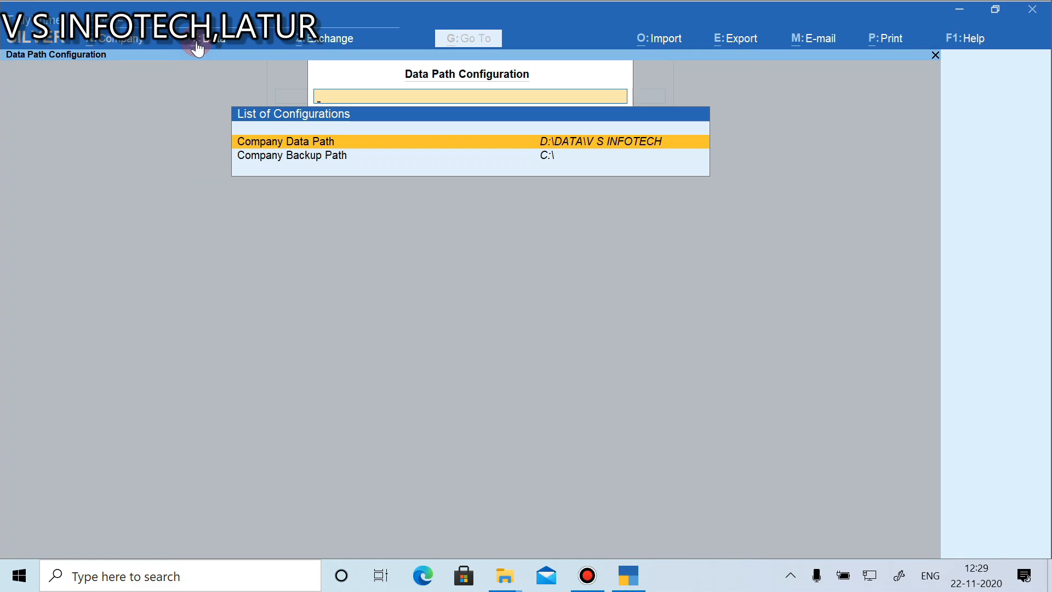
key("Return")
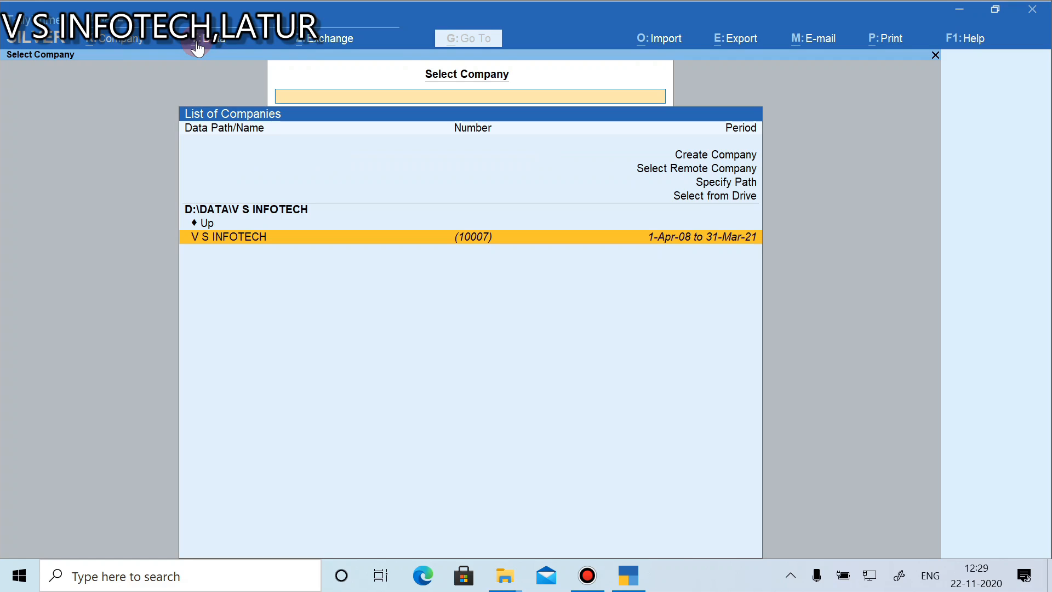
Switch the company selection to the contents of drive D:\
key("Up")
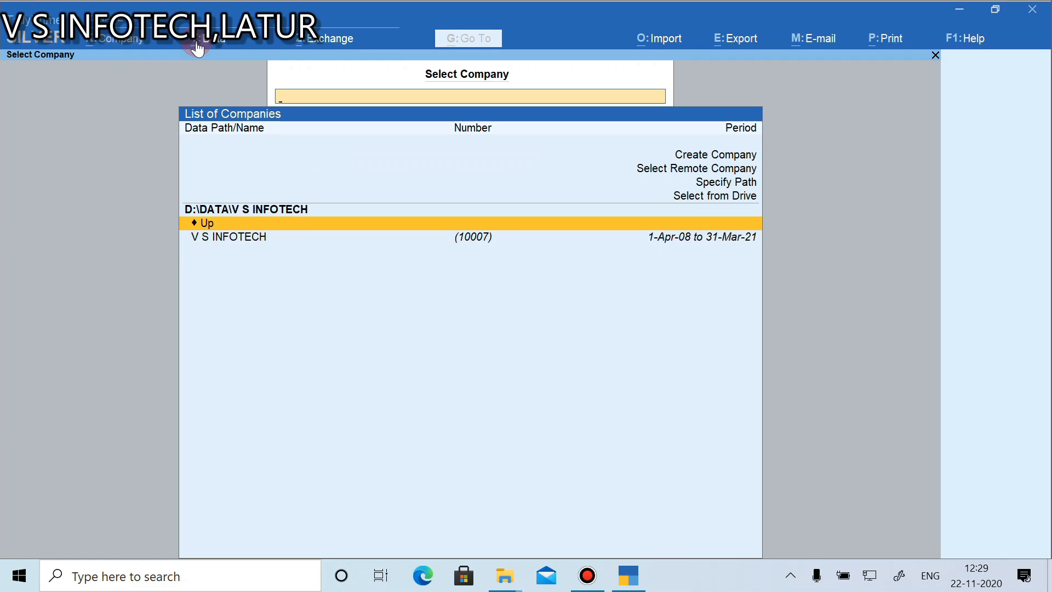
key("Up")
key("Up")
key("Return")
key("Down")
key("Return")
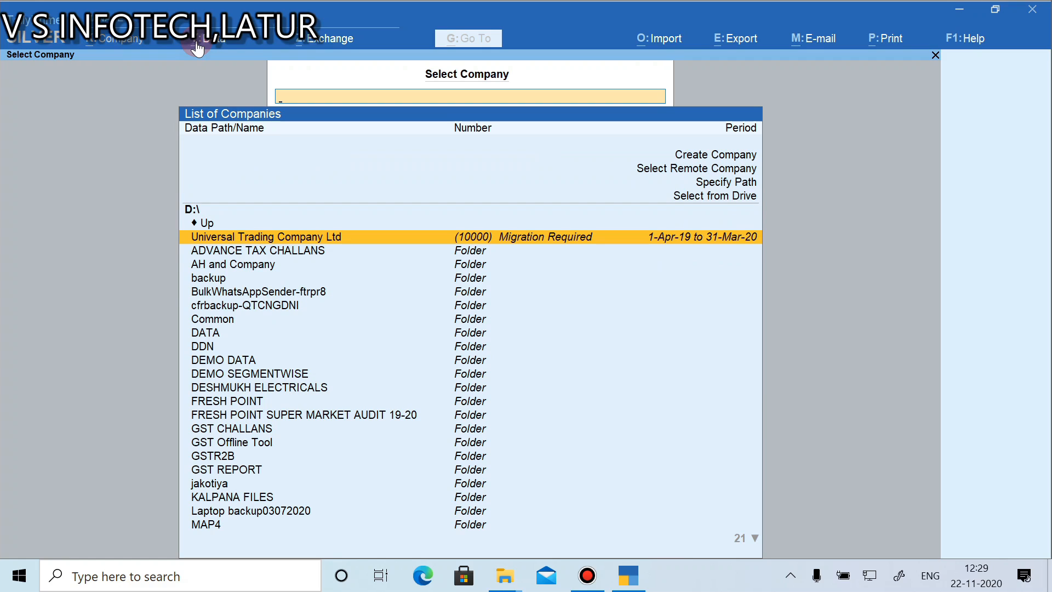
Open the DEMO DATA folder and load the company Demo Company - Trading
key("Down")
key("Down")
key("Down")
key("Down")
key("Down")
key("Down")
key("Down")
key("Down")
key("Down")
key("Down")
key("Up")
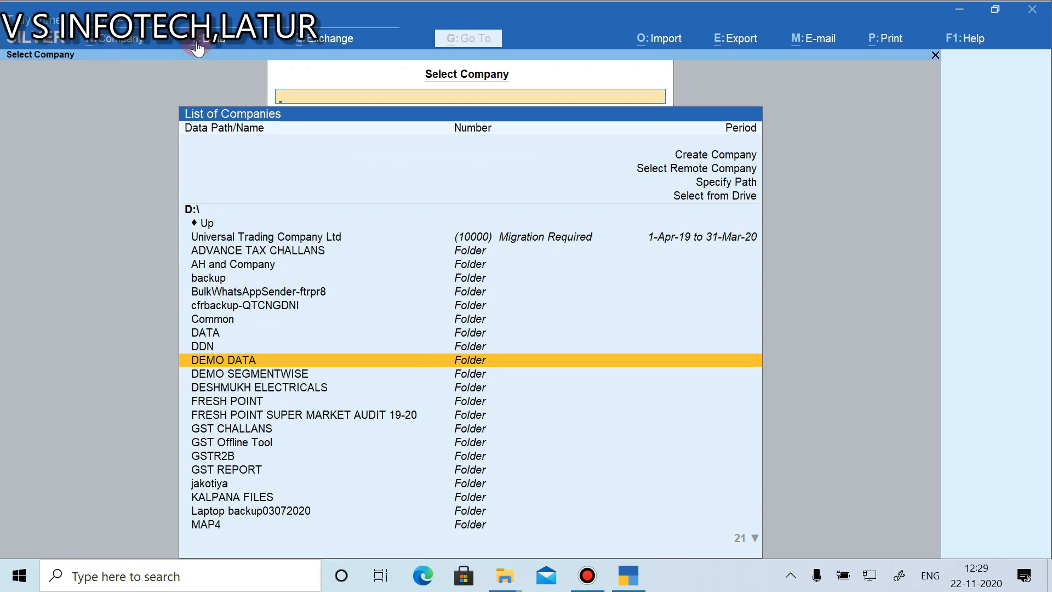
key("Return")
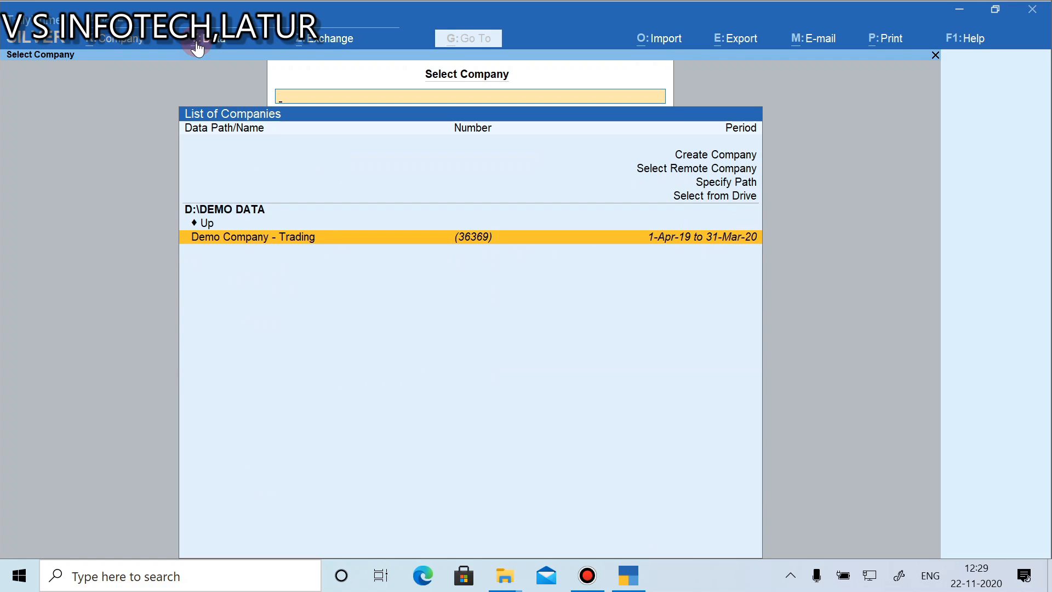
key("Return")
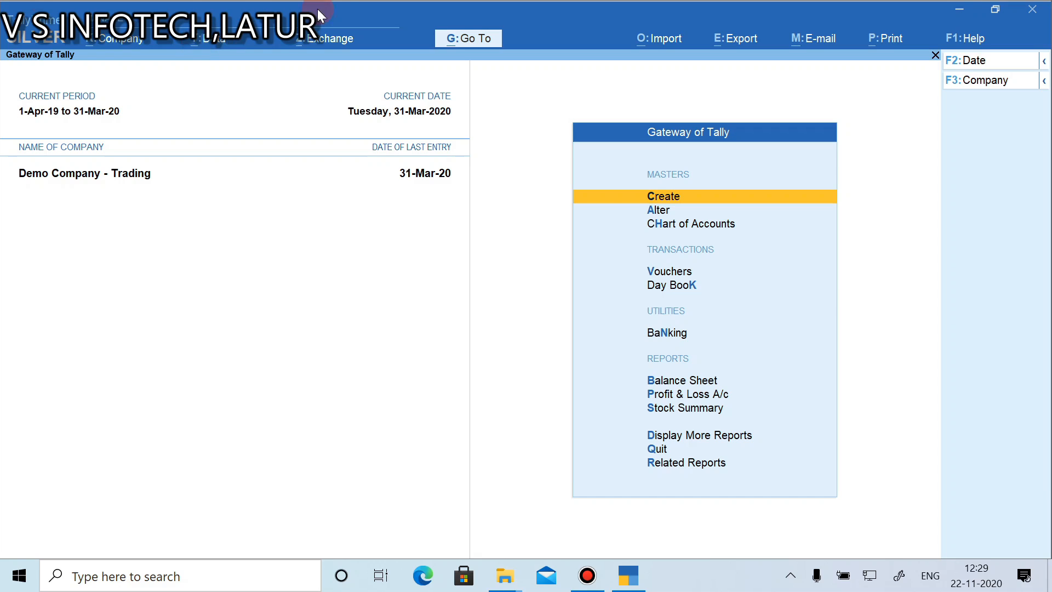
View the license information for the Silver edition and close it
left_click(27, 40)
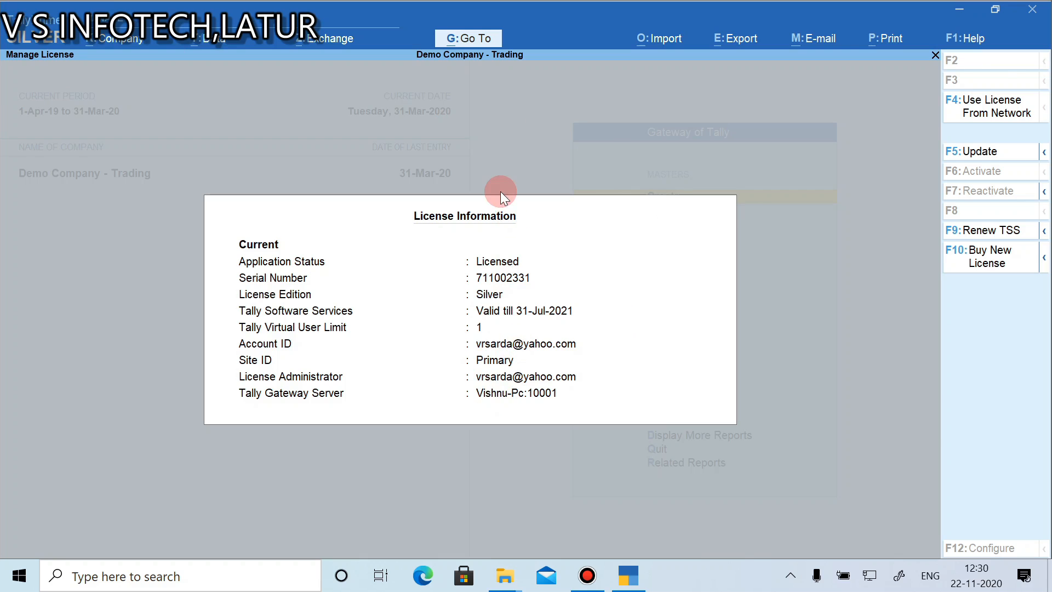
key("Escape")
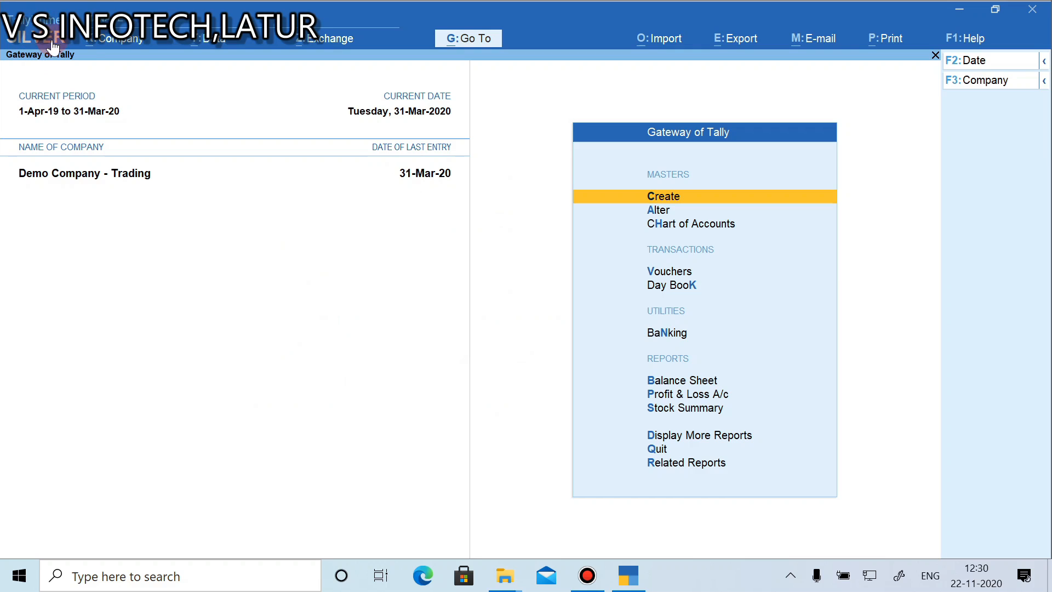
Review the company management options, from creating and altering a company to online access, features, security and TallyVault
left_click(92, 46)
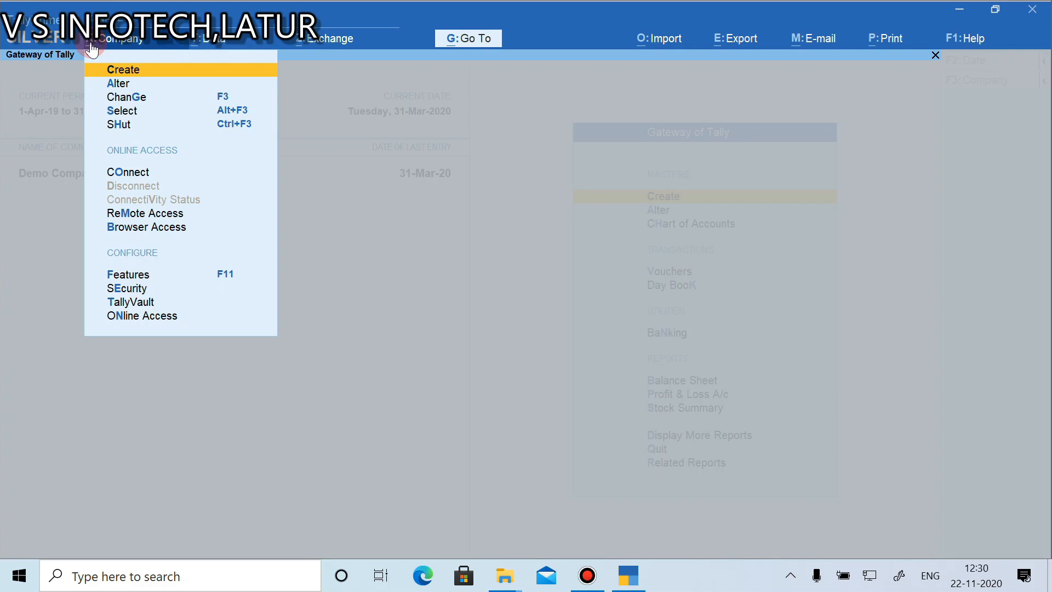
key("Down")
key("Down")
key("Down")
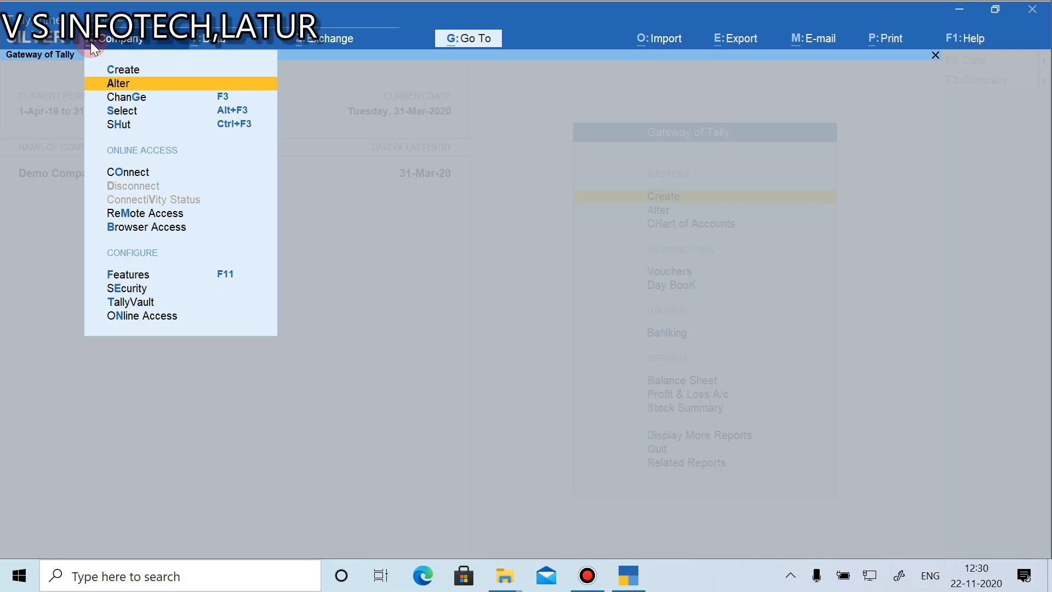
key("Down")
key("Down")
key("Down")
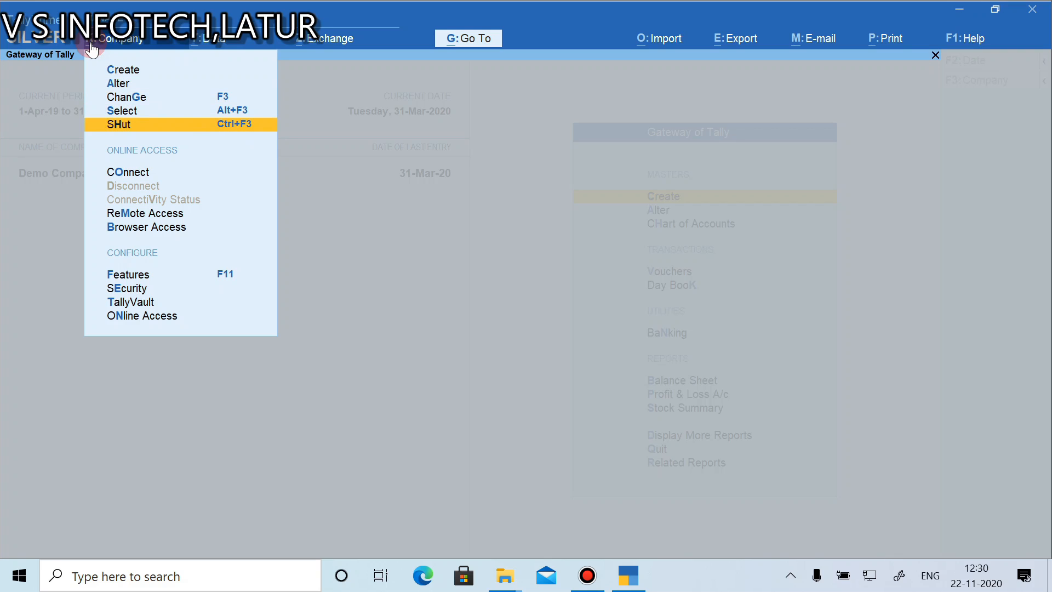
key("Down")
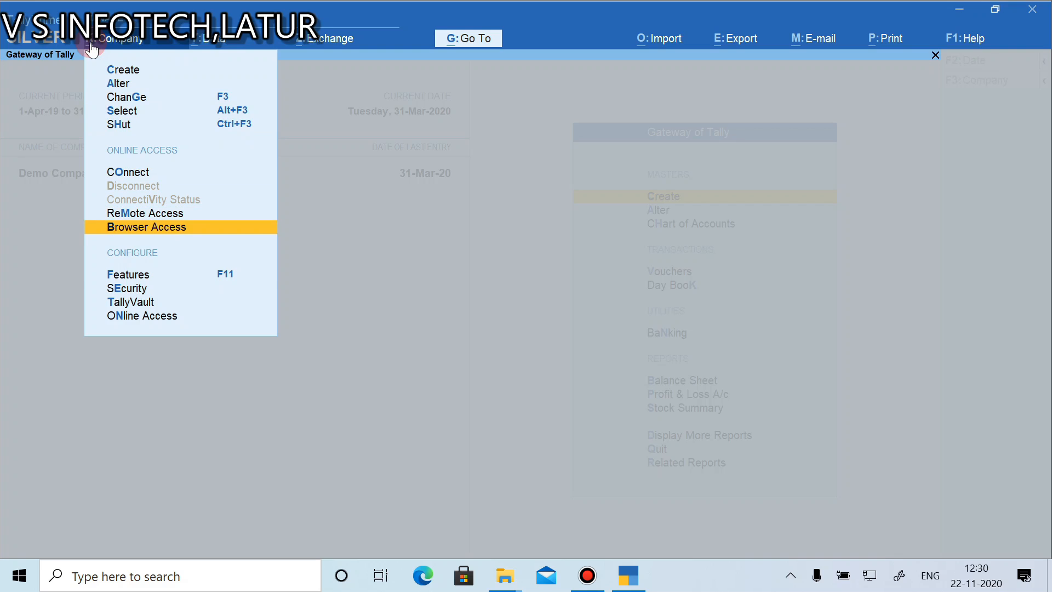
key("Down")
key("Down")
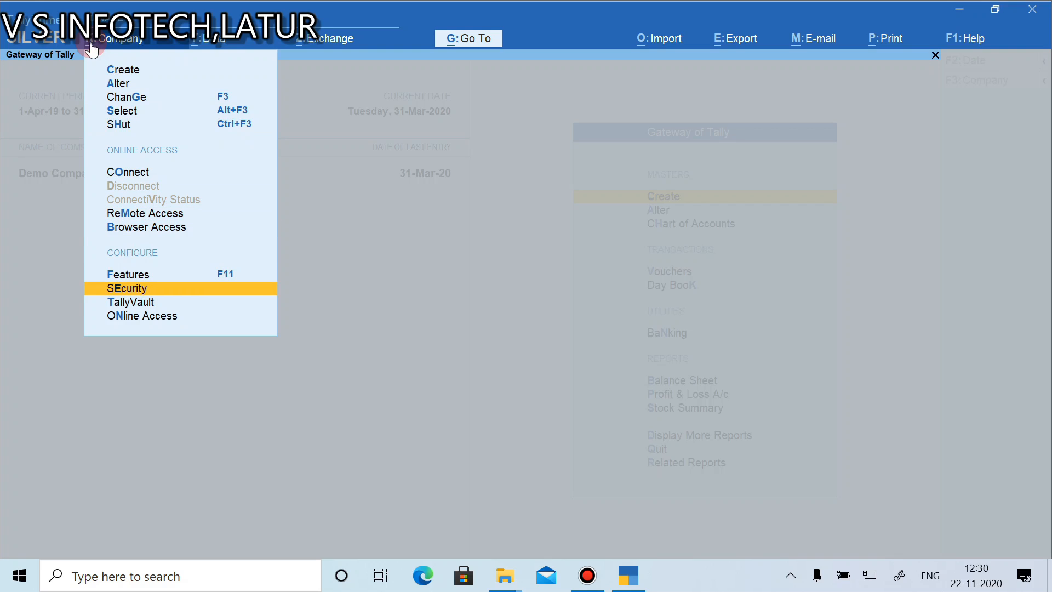
key("Down")
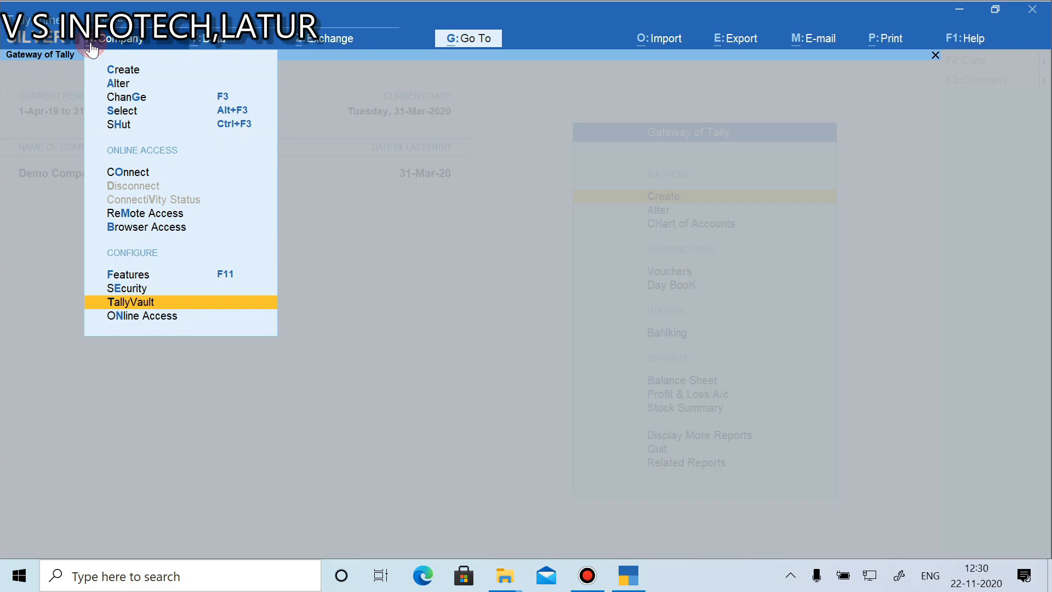
key("Down")
key("Up")
key("Up")
key("Up")
key("Up")
key("Up")
key("Home")
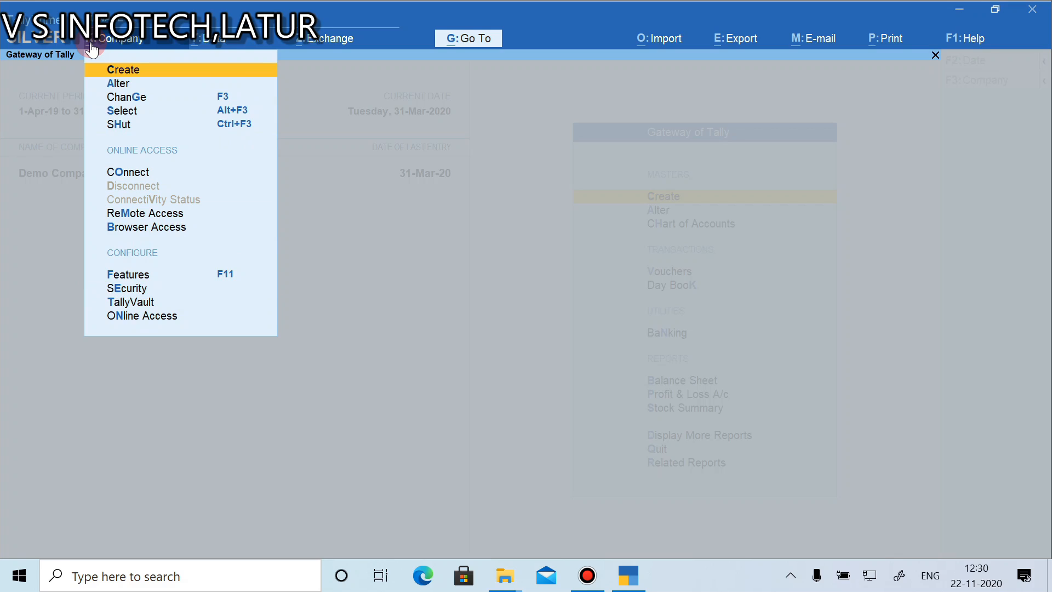
Alter the company's mailing name to Demo Company and save the company details
key("Down")
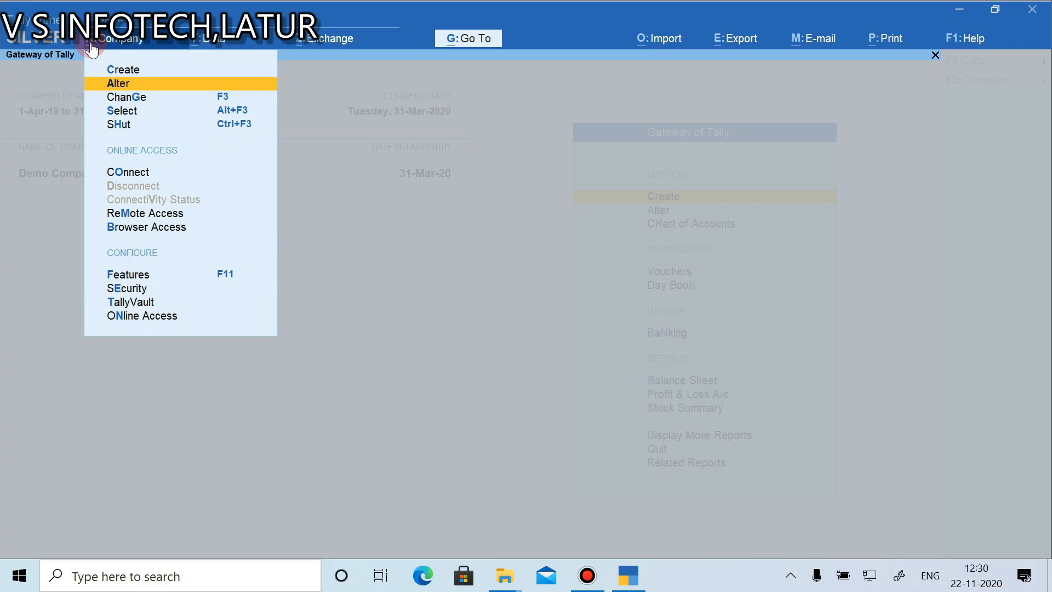
key("Return")
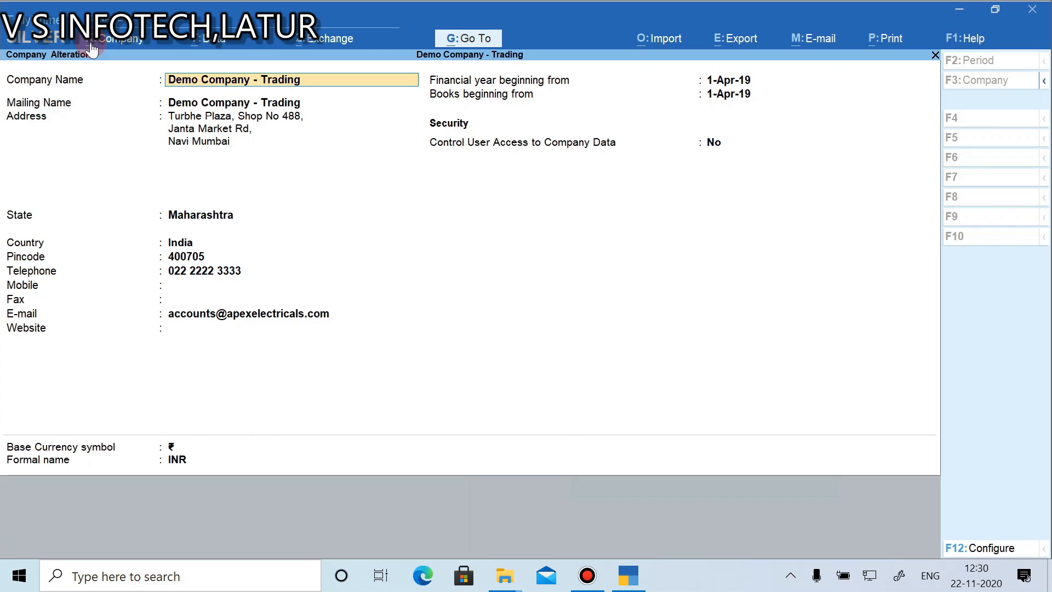
key("Return")
key("BackSpace")
key("BackSpace")
key("BackSpace")
key("BackSpace")
key("BackSpace")
key("BackSpace")
key("BackSpace")
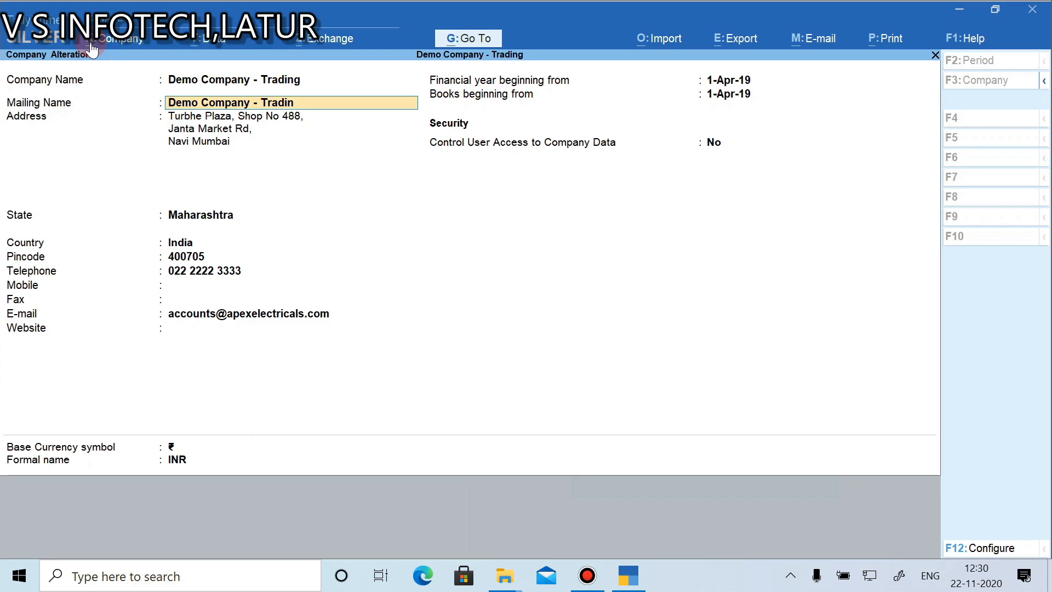
key("Return")
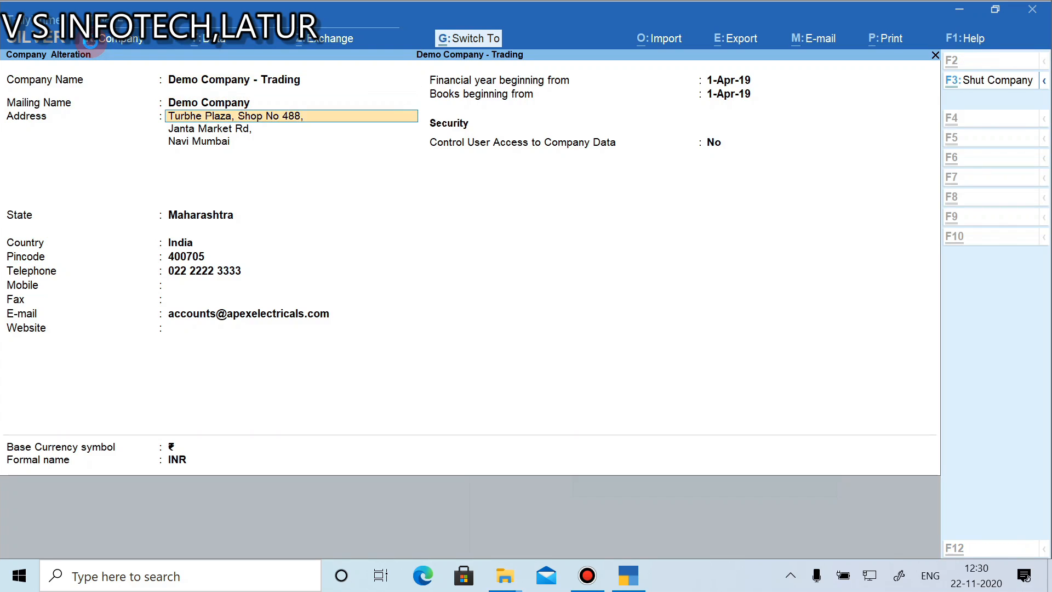
key("ctrl+a")
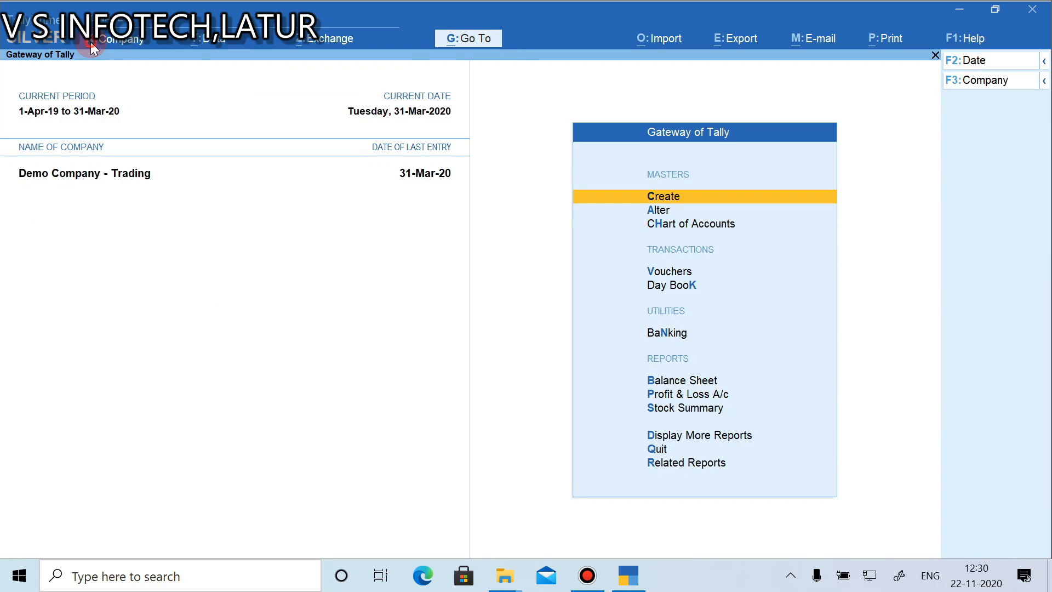
Reopen the company for alteration and configure it to provide additional base currency details
left_click(91, 43)
key("Down")
key("Return")
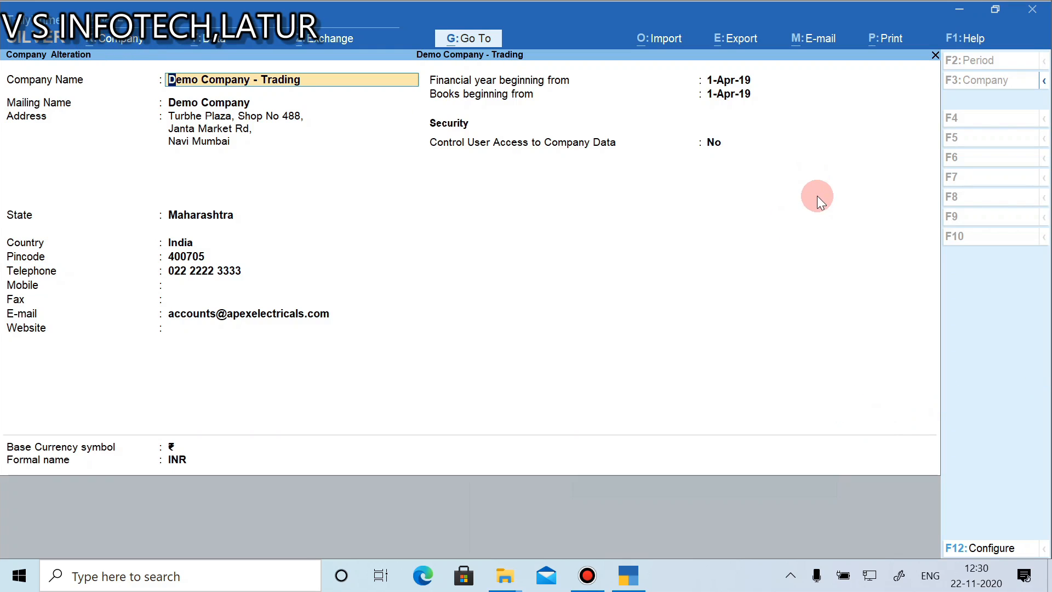
left_click(962, 551)
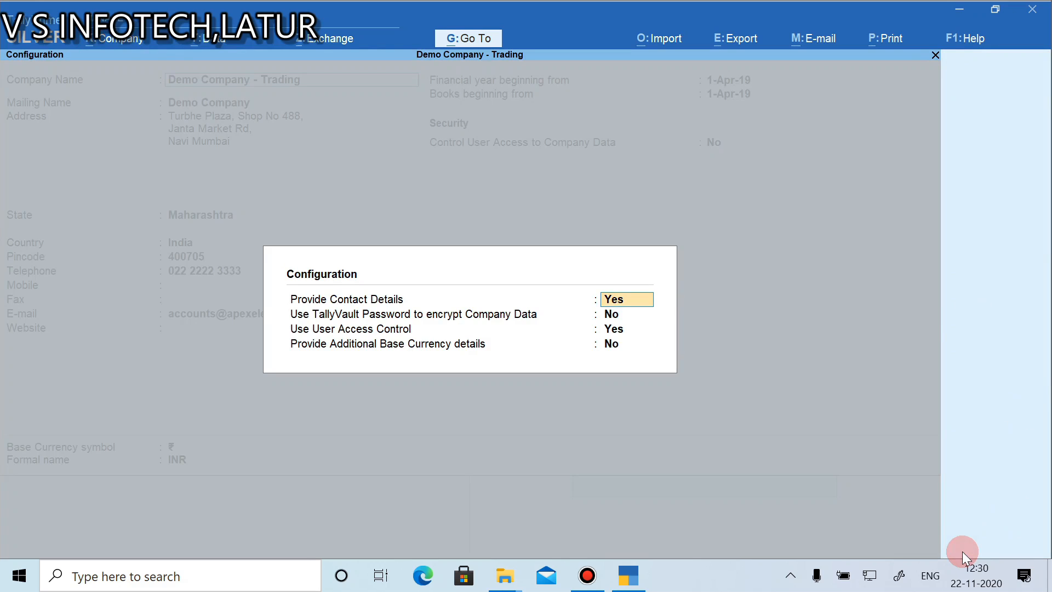
key("Return")
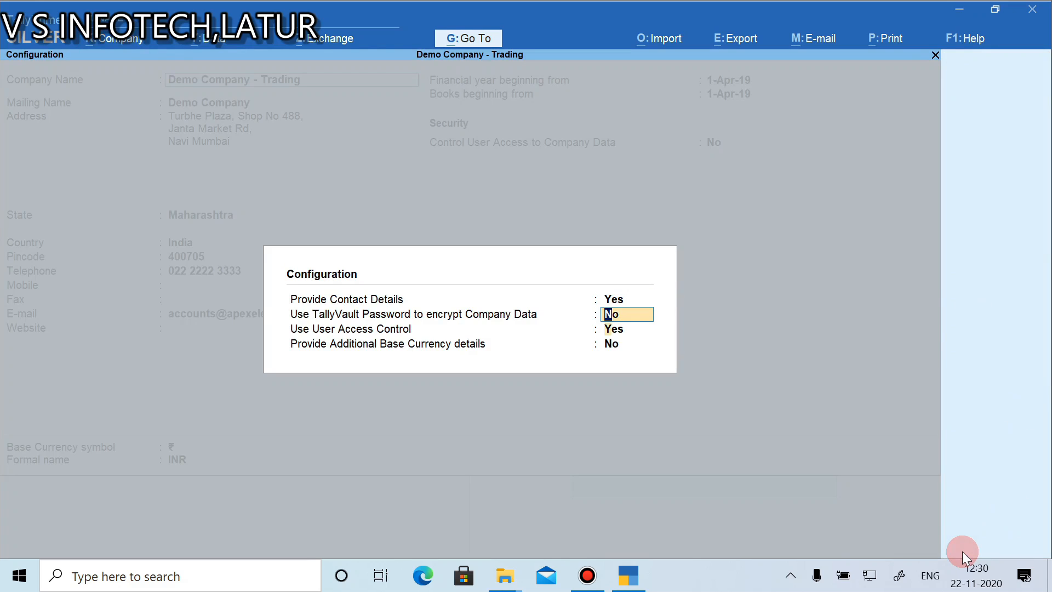
key("Return")
key("Return")
type("y")
key("Return")
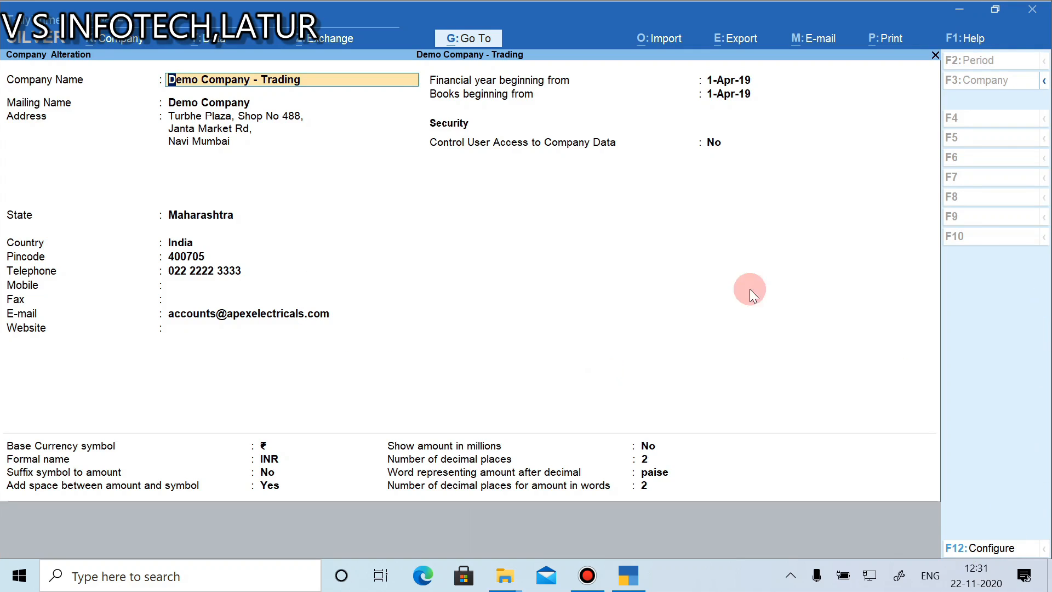
Check which company options are available during alteration, and return to the Gateway of Tally
left_click(91, 46)
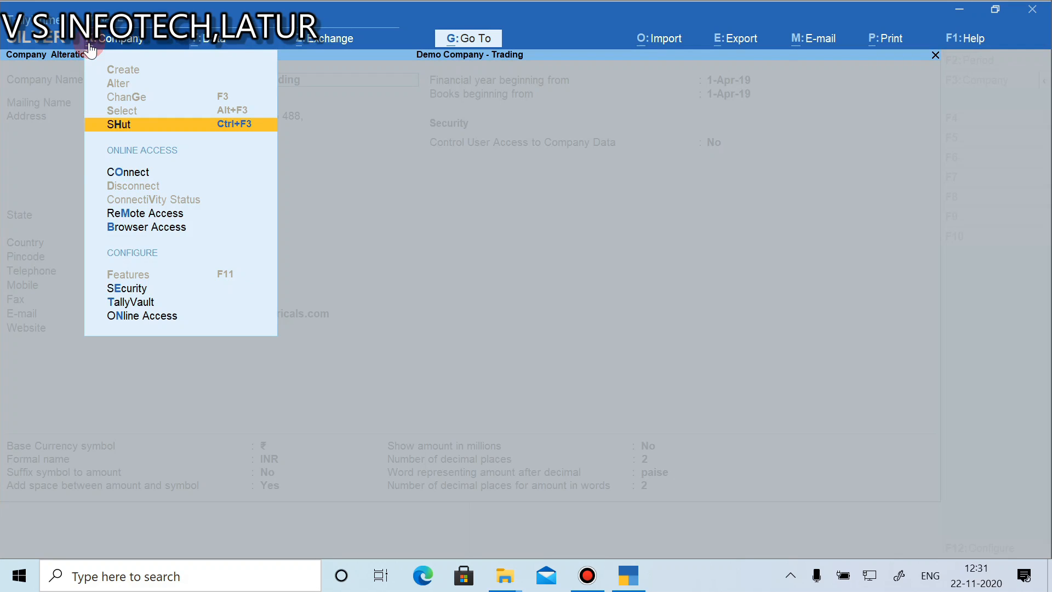
key("Down")
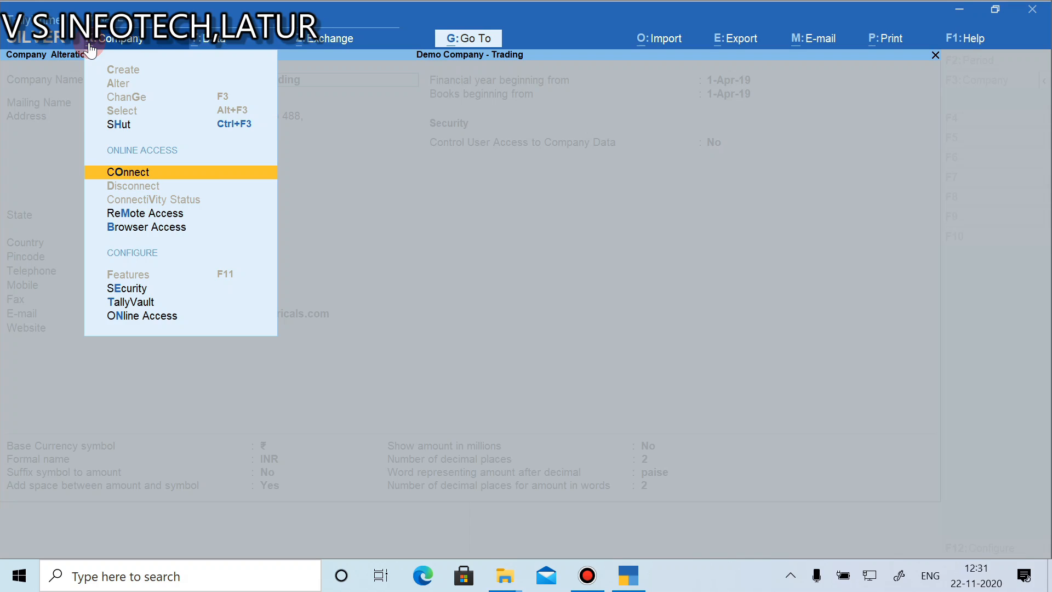
key("Escape")
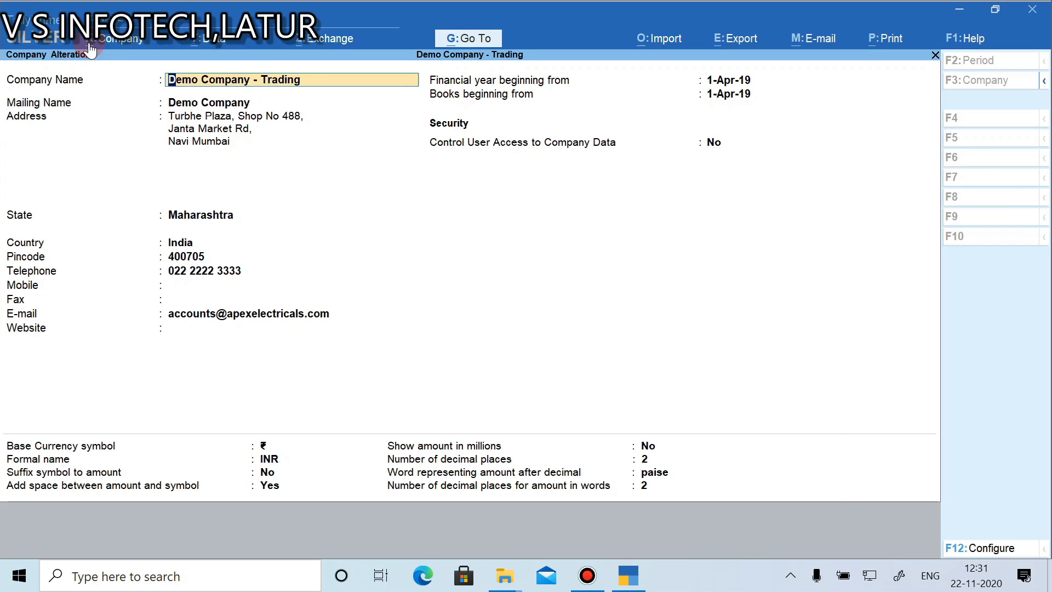
key("Escape")
key("y")
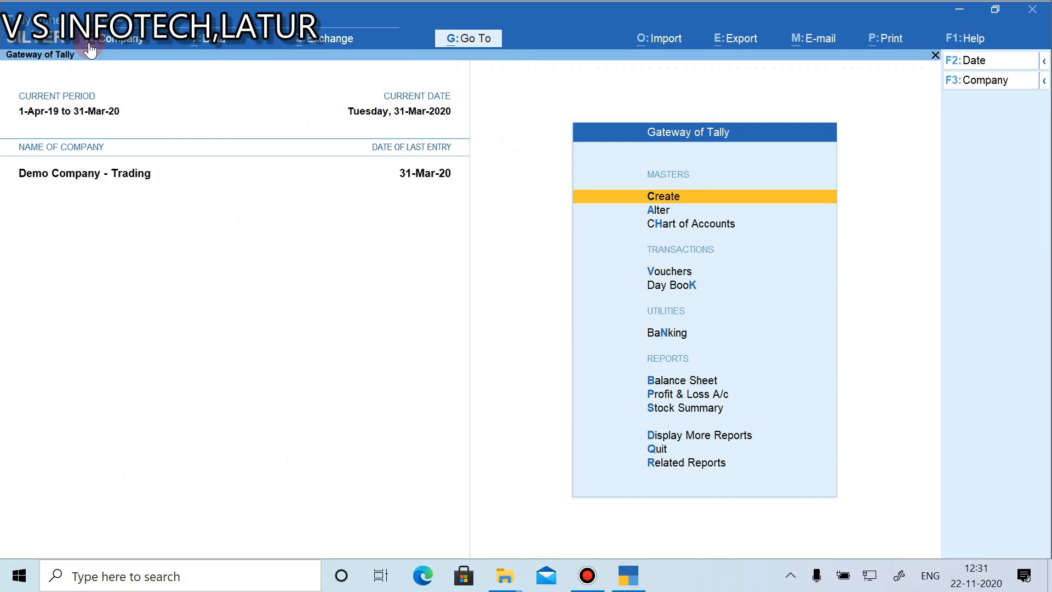
Review the company data options for backup, restore, split and data path, and close them
left_click(202, 50)
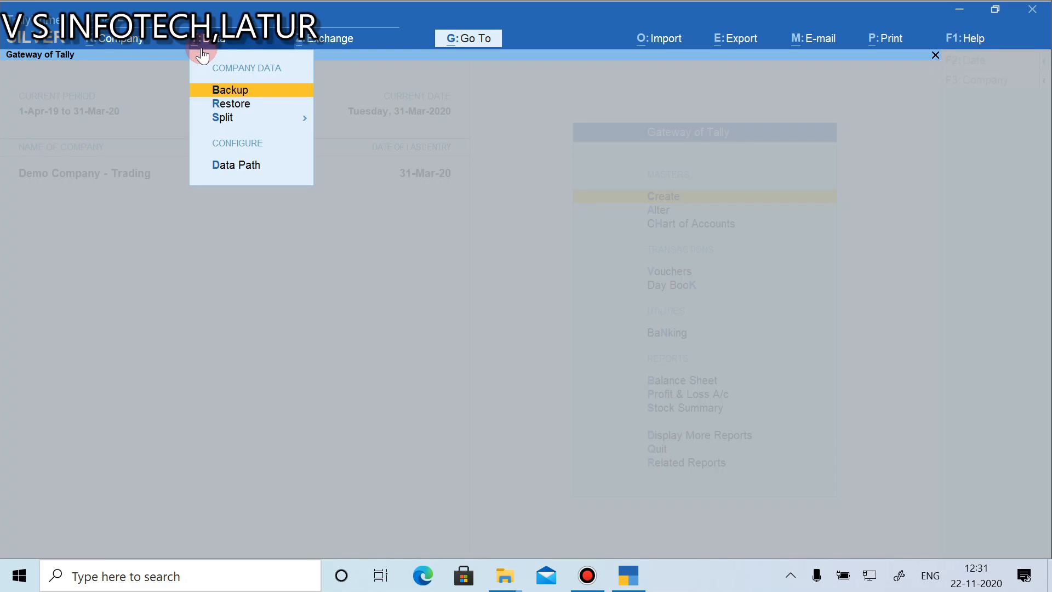
key("Down")
key("Down")
key("Down")
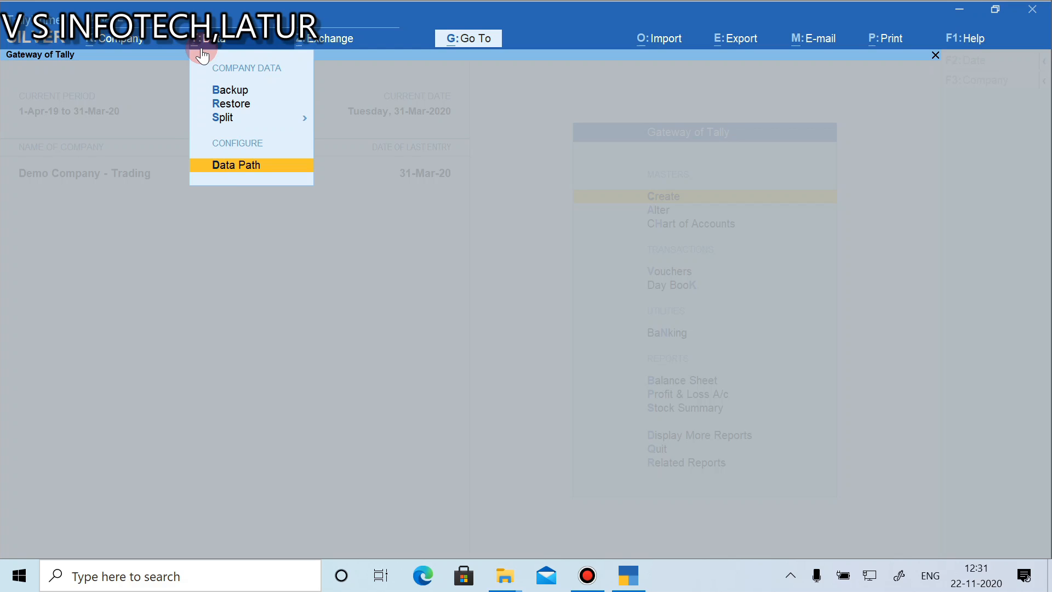
left_click(202, 51)
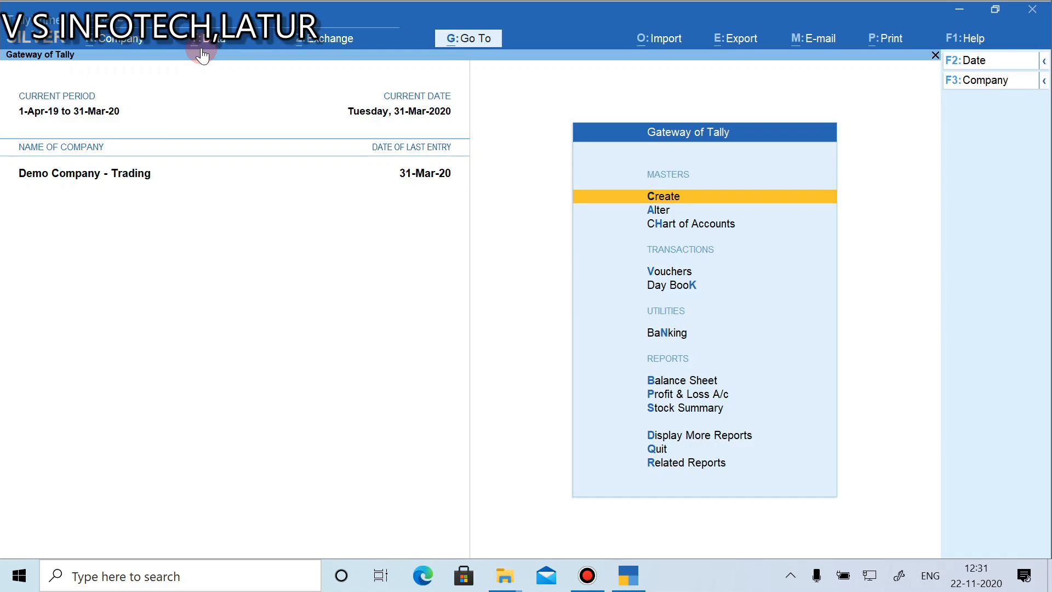
Open master creation from the Gateway and examine the accounting, inventory, payroll and statutory entries in the list of masters
left_click(681, 204)
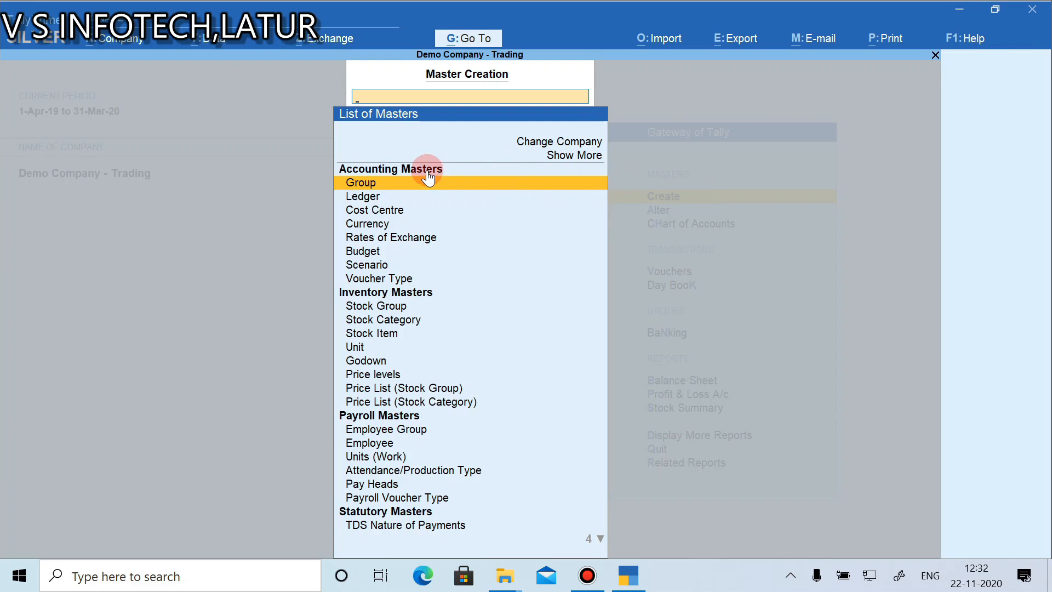
left_click(416, 299)
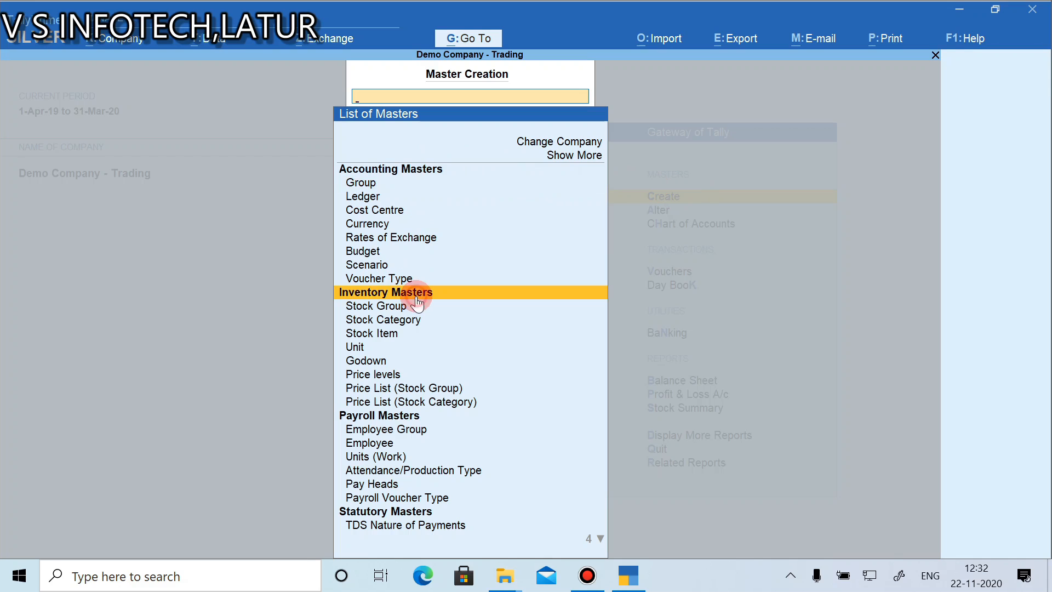
key("Down")
key("Down")
key("Down")
key("Down")
key("Down")
key("Down")
key("Down")
key("Down")
key("Down")
key("Down")
key("Down")
key("Down")
key("Down")
key("Down")
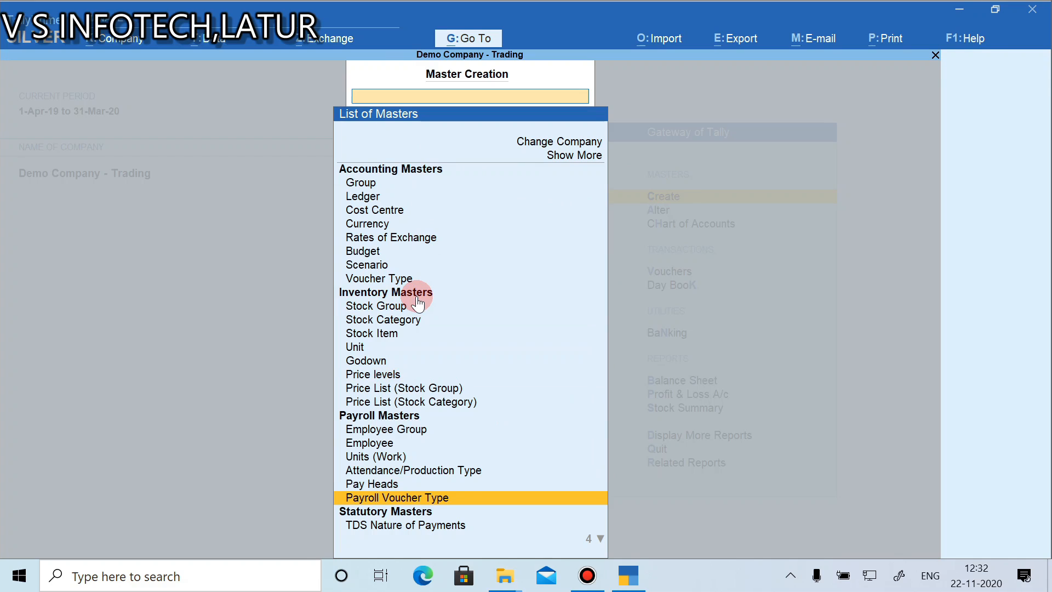
key("Up")
key("Up")
key("Up")
key("Up")
key("Up")
key("Up")
key("Up")
key("Up")
key("Up")
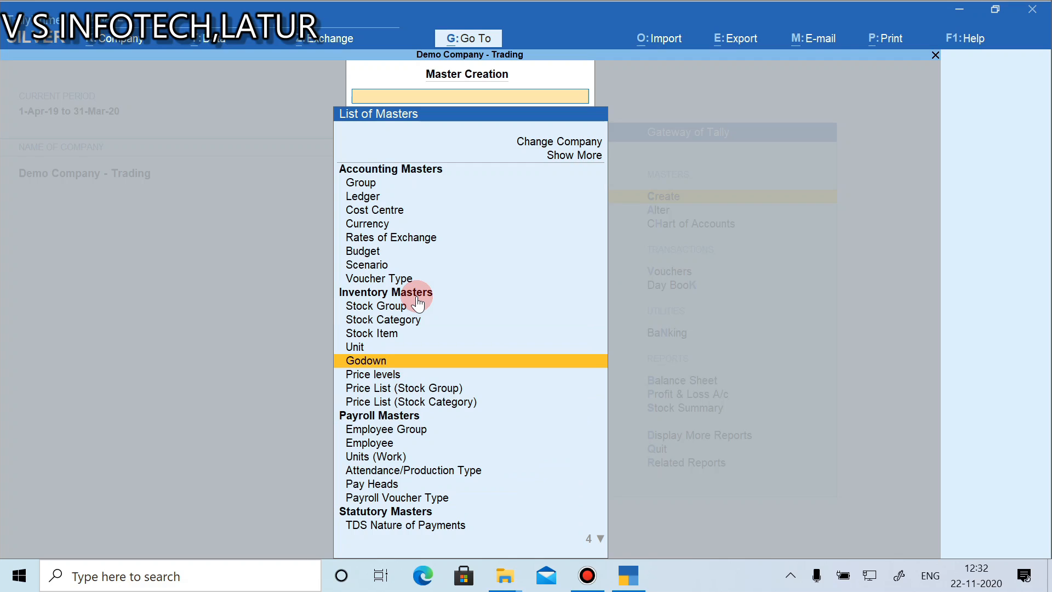
key("Down")
key("Down")
key("Down")
key("Down")
key("Down")
key("Down")
key("Down")
key("Down")
key("Down")
key("Down")
key("Down")
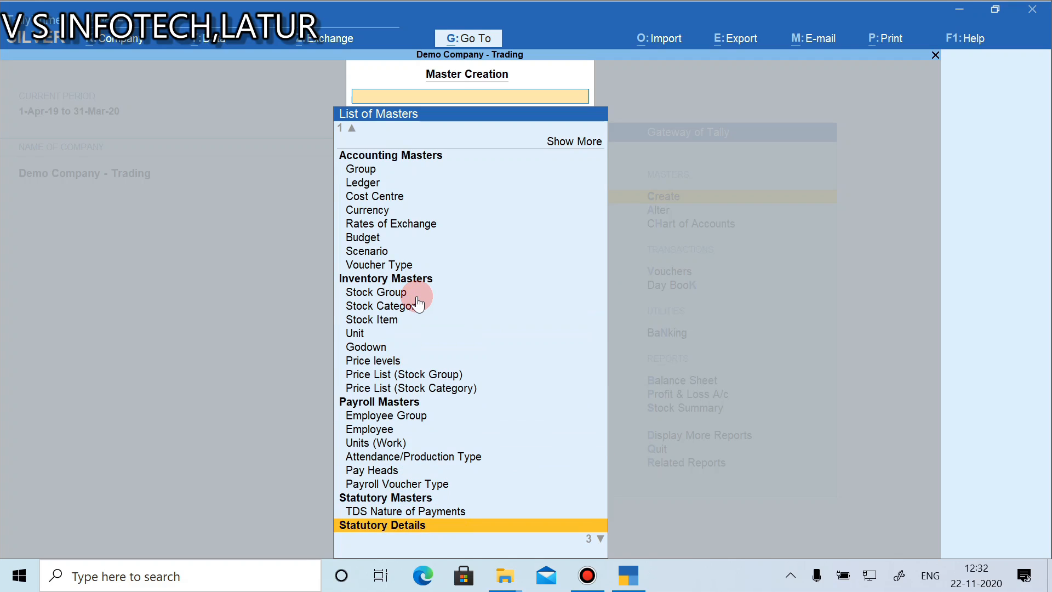
key("Down")
key("Up")
key("Down")
key("Down")
key("Up")
key("Up")
key("Up")
key("Up")
key("Up")
key("Up")
key("Up")
key("Up")
key("Up")
key("Up")
key("Up")
key("Up")
key("Up")
key("Up")
key("Up")
key("Up")
key("Up")
key("Up")
key("Up")
key("Up")
key("Up")
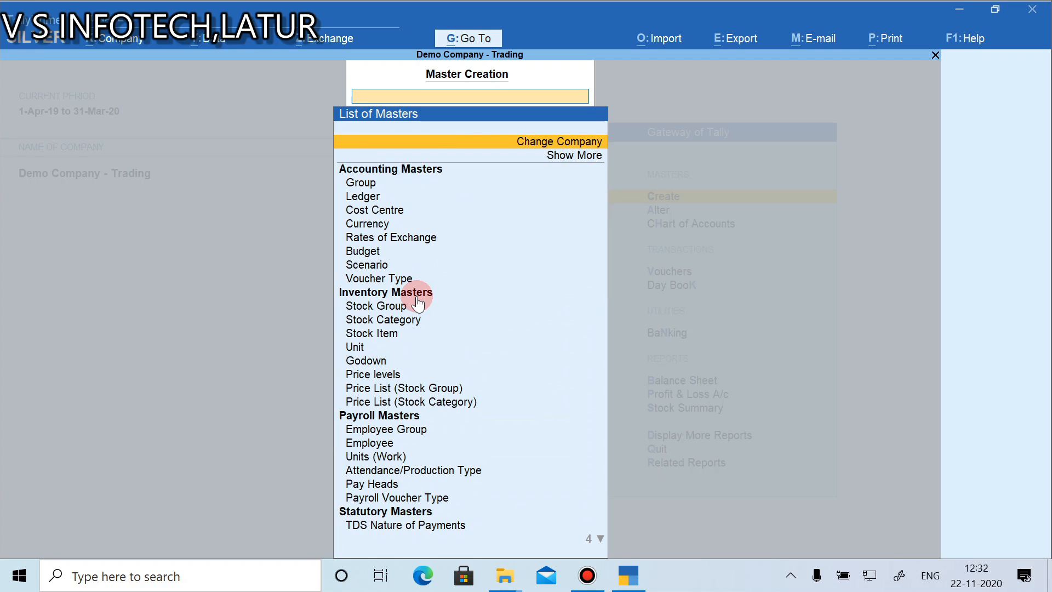
Expand the list of masters to show more entries and examine the additional master types through to the statutory details
key("Down")
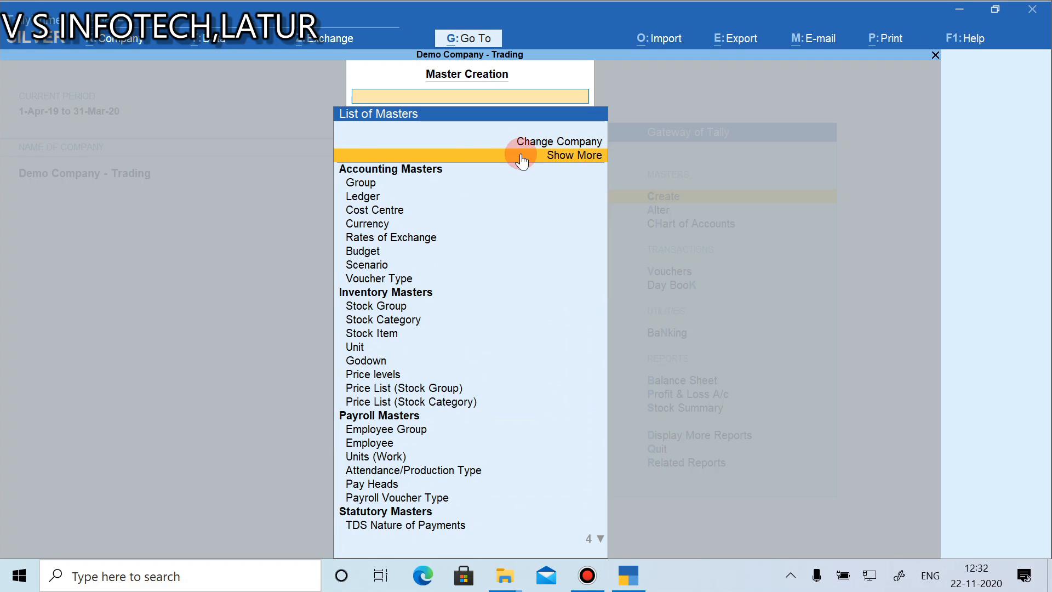
left_click(557, 171)
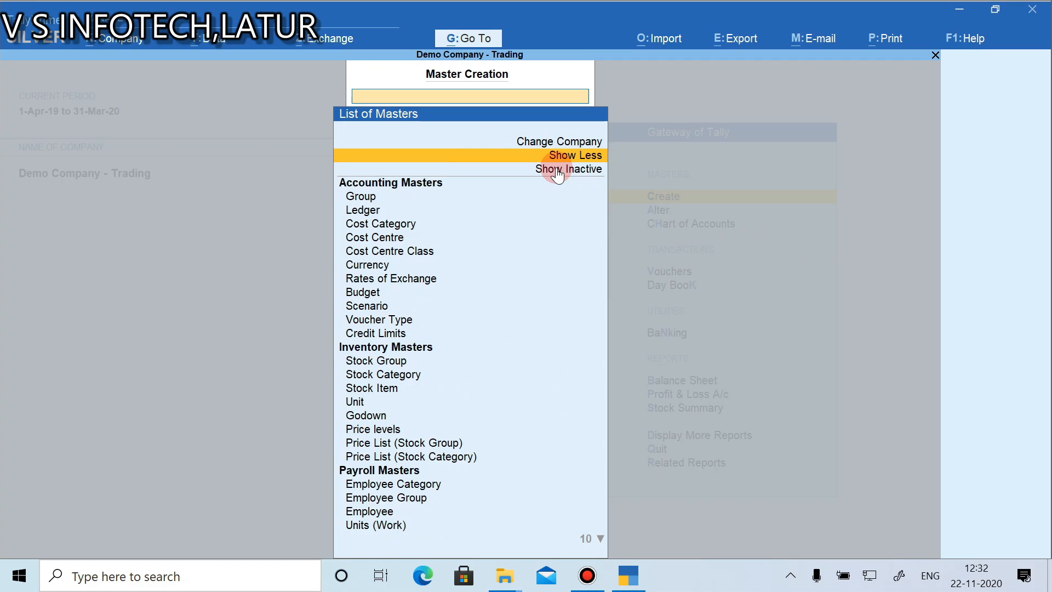
key("Down")
key("Down")
key("Down")
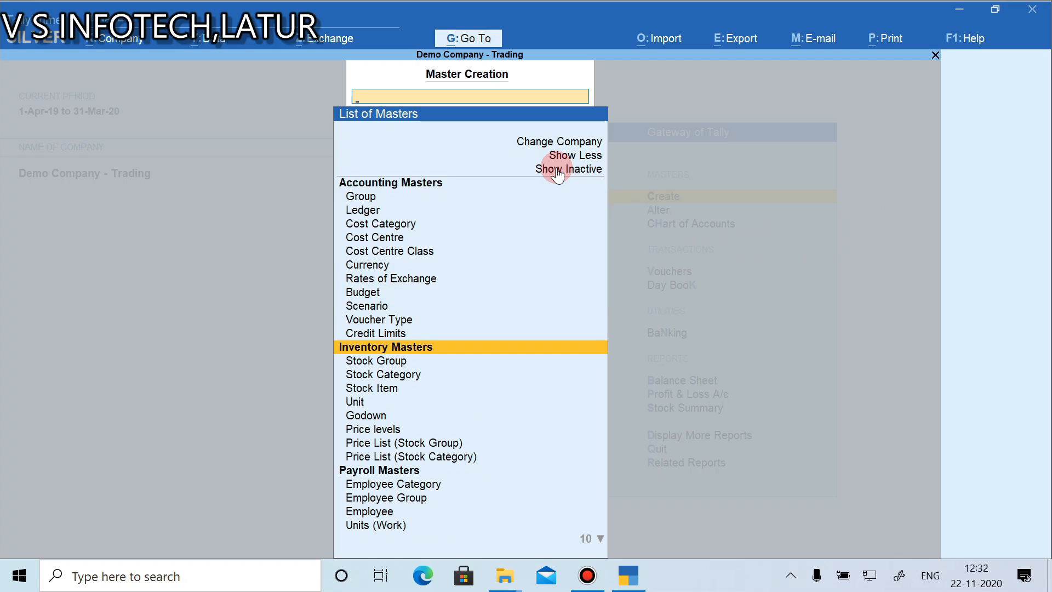
key("Down")
key("Down")
key("Down")
key("Down")
key("Down")
key("Down")
key("Down")
key("Down")
key("Down")
key("Down")
key("Down")
key("Down")
key("Down")
key("Down")
key("Down")
key("Down")
key("Down")
key("Down")
key("Down")
key("Down")
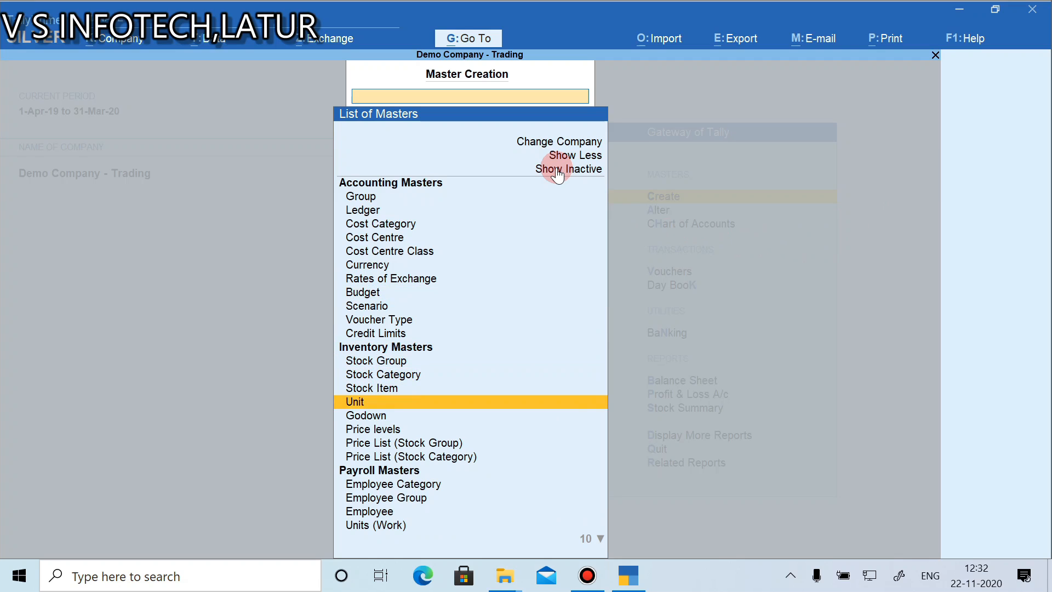
key("Up")
key("Up")
key("Up")
key("Up")
key("Up")
key("Up")
key("Up")
key("Up")
key("Up")
key("Up")
key("Up")
key("Up")
key("Up")
key("Up")
key("Up")
key("Up")
key("Up")
key("Up")
key("Up")
key("Up")
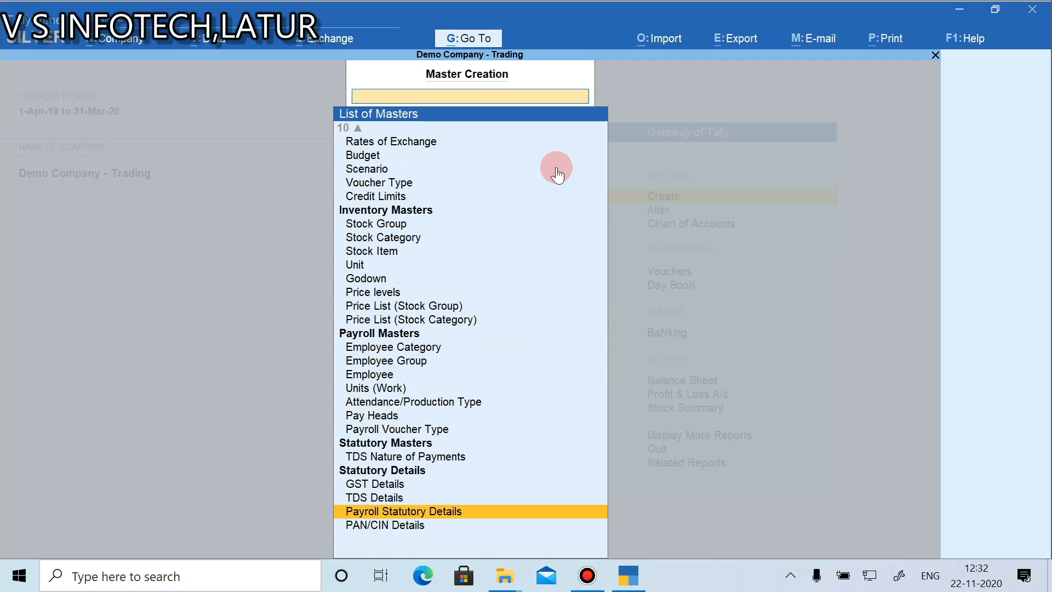
key("Up")
key("Up")
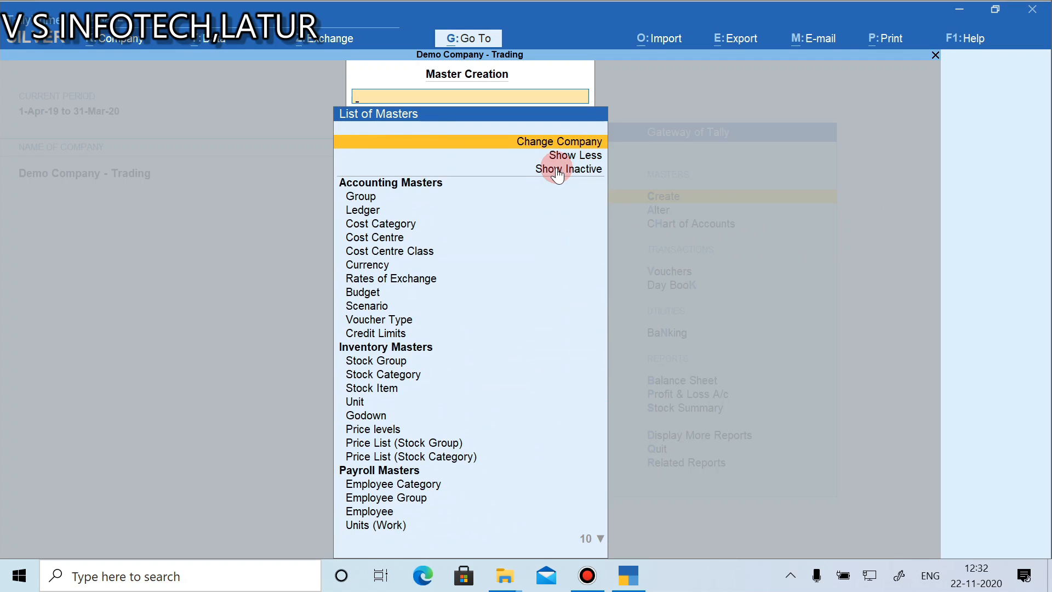
Show the inactive masters in the list of masters and examine the accounting, inventory, payroll and statutory entries
key("Down")
key("Down")
key("Return")
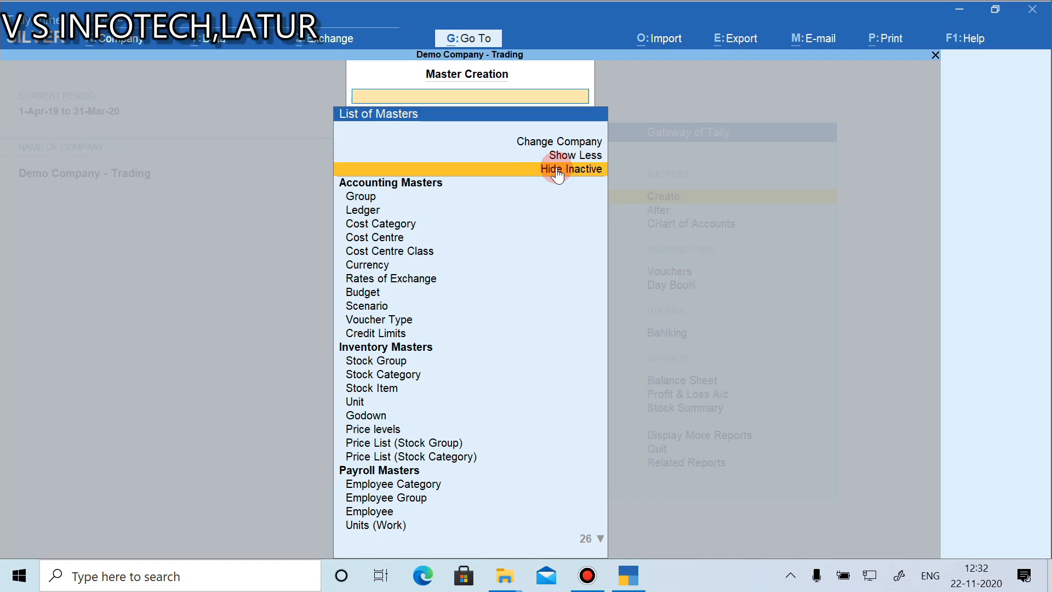
key("Down")
key("Down")
key("Down")
key("Down")
key("Down")
key("Down")
key("Down")
key("Down")
key("Down")
key("Down")
key("Down")
key("Down")
key("Down")
key("Down")
key("Down")
key("Down")
key("Down")
key("Down")
key("Down")
key("Down")
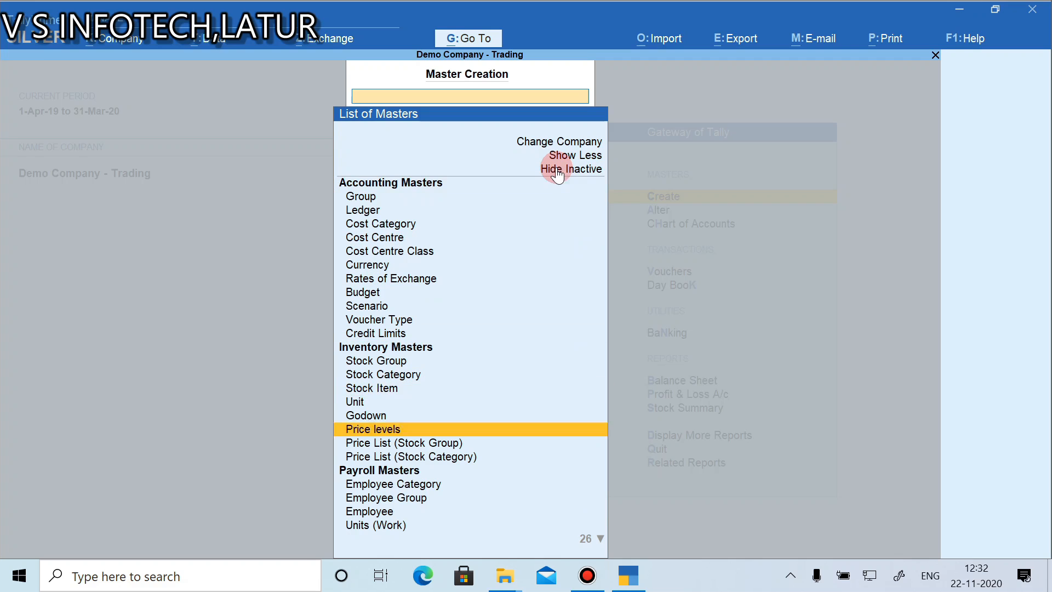
key("Down")
key("Down")
key("Down")
key("Down")
key("Down")
key("Down")
key("Down")
key("Down")
key("Down")
key("Down")
key("Down")
key("Down")
key("Down")
key("Down")
key("Down")
key("Down")
key("Down")
Examine the statutory masters and statutory details, including the inactive excise, TCS, VAT and service tax entries
key("Up")
key("Up")
key("Up")
key("Up")
key("Up")
key("Up")
key("Up")
key("Up")
key("Up")
key("Up")
key("Up")
key("Up")
key("Up")
key("Up")
key("Up")
key("Up")
key("Up")
key("Up")
key("Up")
key("Up")
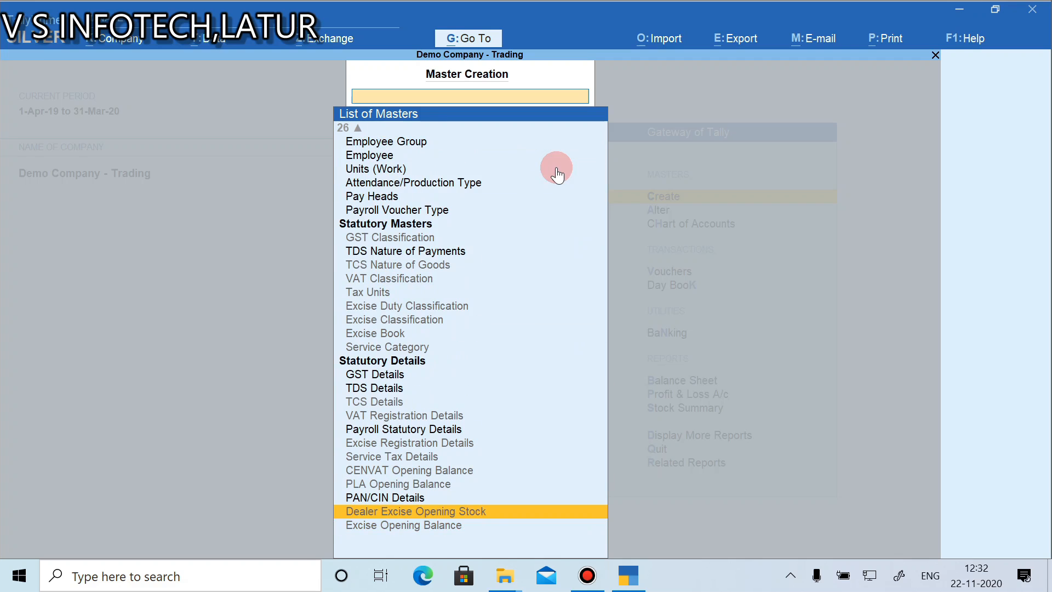
key("Down")
key("Down")
key("Down")
key("Down")
key("Down")
key("Down")
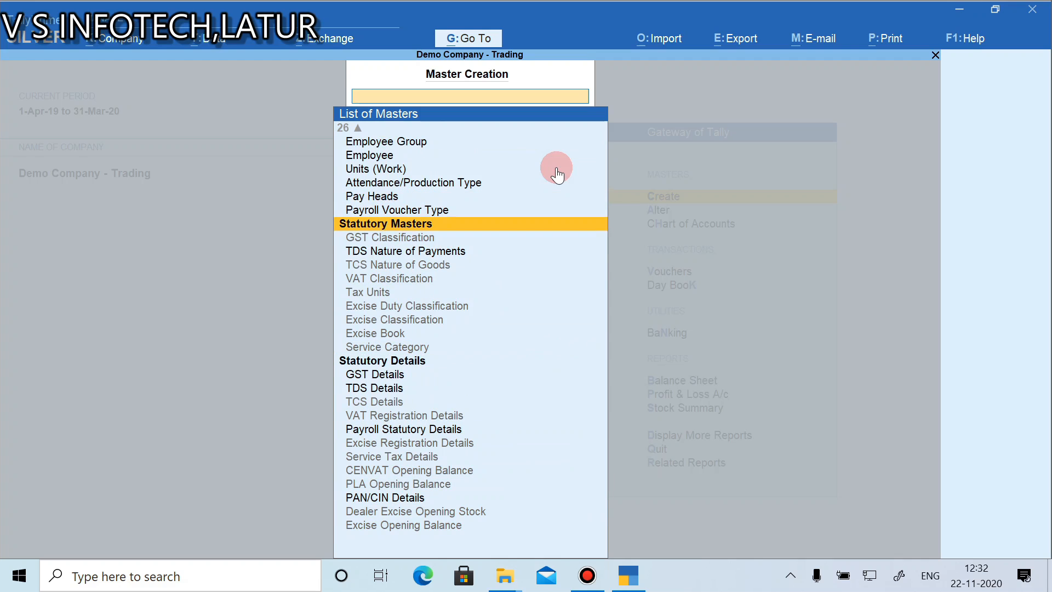
key("Down")
key("Down")
key("Down")
key("Down")
key("Down")
key("Down")
key("Down")
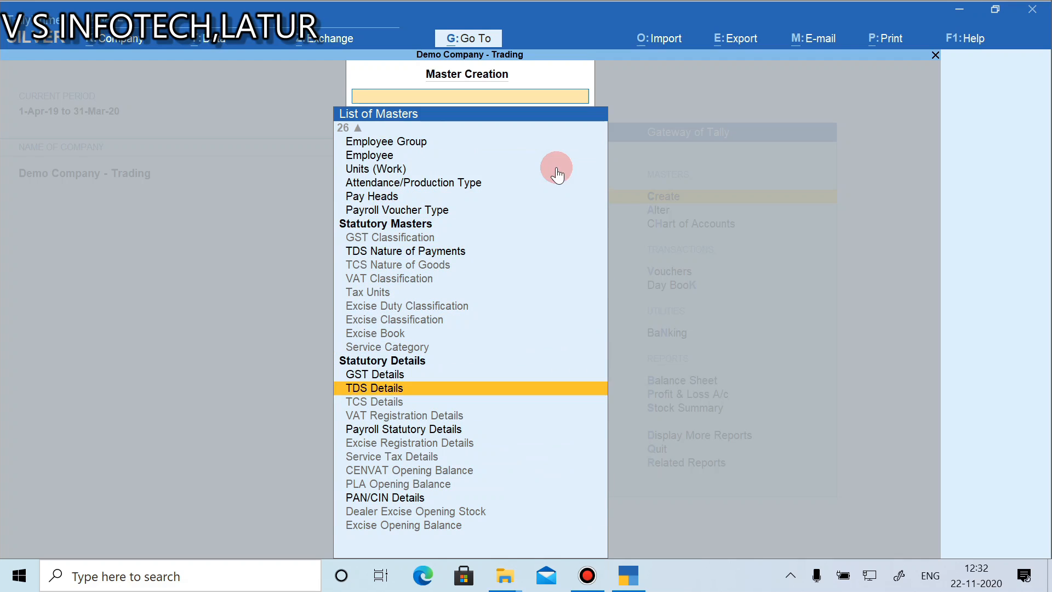
key("Down")
key("Down")
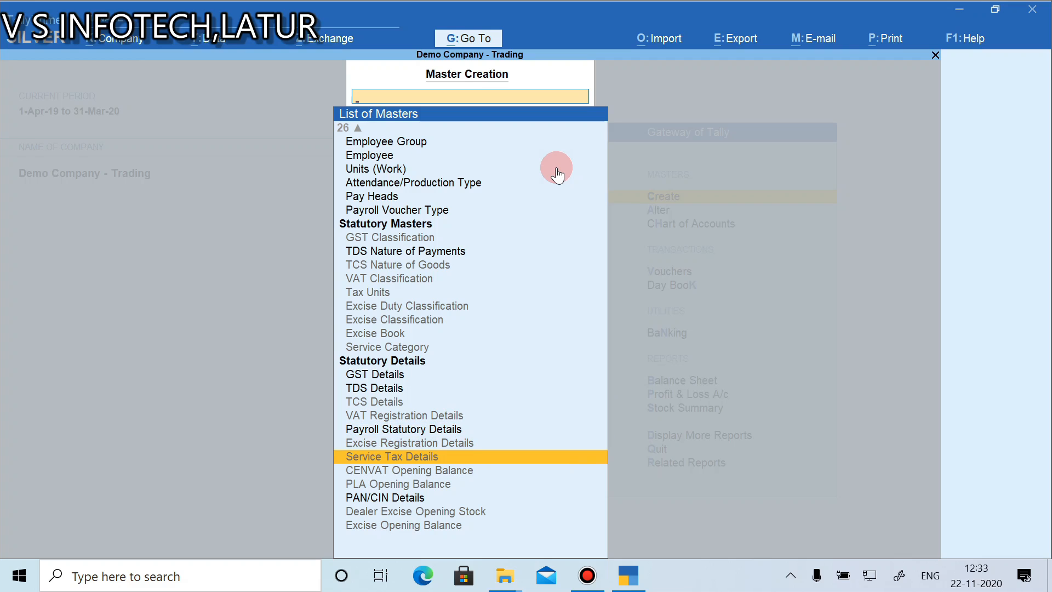
Return to the start of the list of masters and collapse it to the shorter list without inactive entries
key("Up")
key("Up")
key("Up")
key("Up")
key("Up")
key("Up")
key("Up")
key("Up")
key("Up")
key("Up")
key("Up")
key("Up")
key("Up")
key("Up")
key("Up")
key("Up")
key("Up")
key("Up")
key("Up")
key("Up")
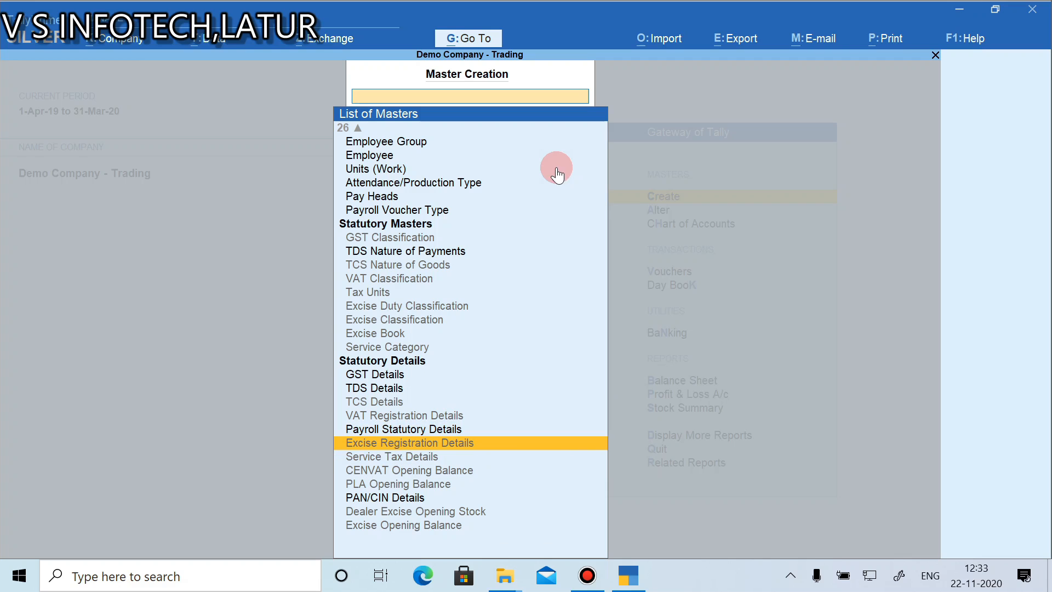
key("Up")
key("Up")
key("Up")
key("Up")
key("Up")
key("Up")
key("Up")
key("Up")
key("Up")
key("Up")
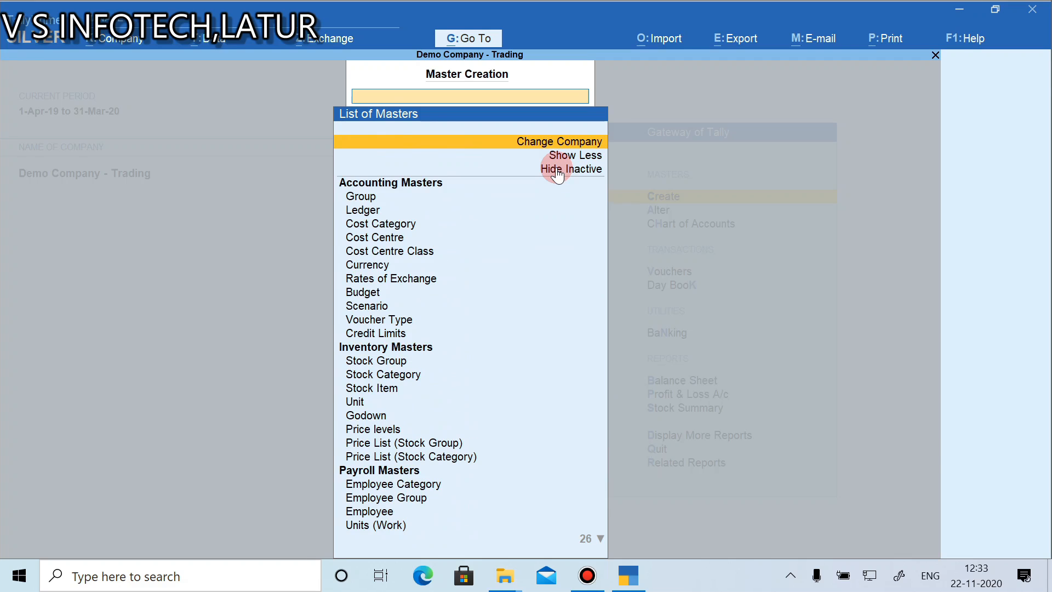
left_click(557, 170)
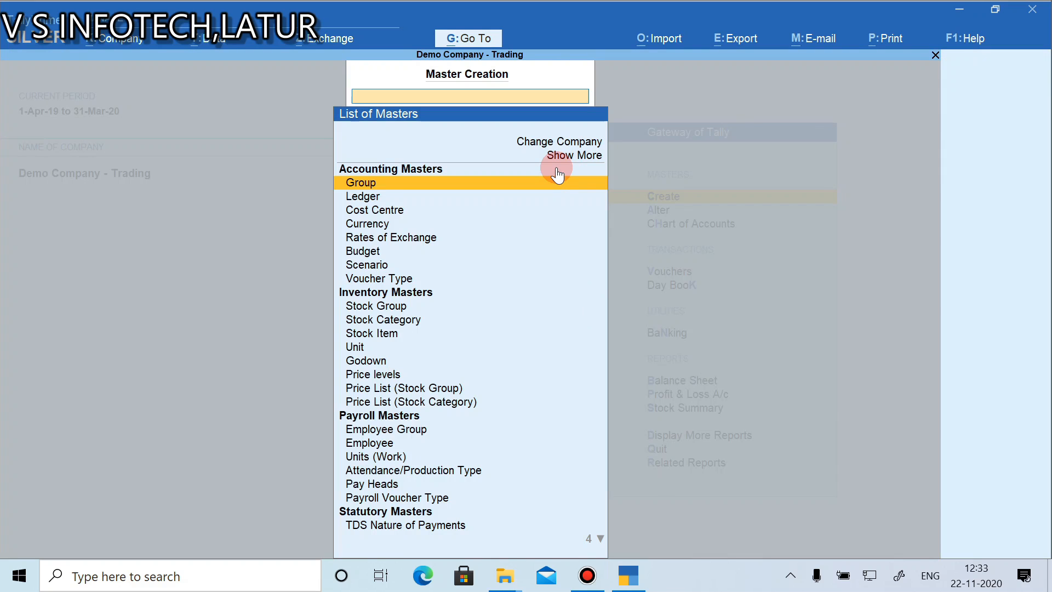
View the ledger creation form and the group creation form in turn, leaving each without creating a master
key("Down")
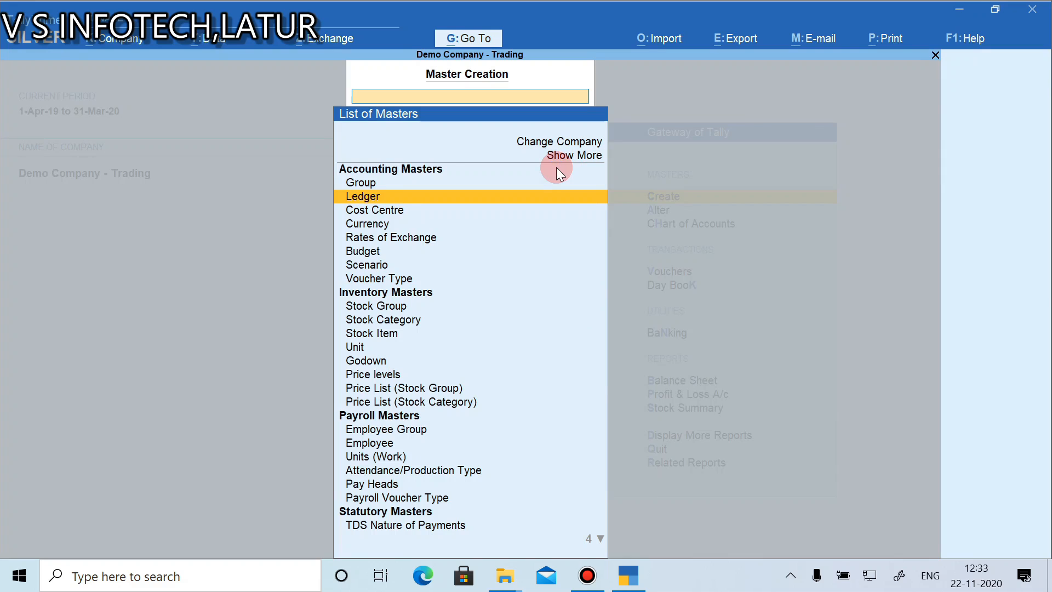
key("Return")
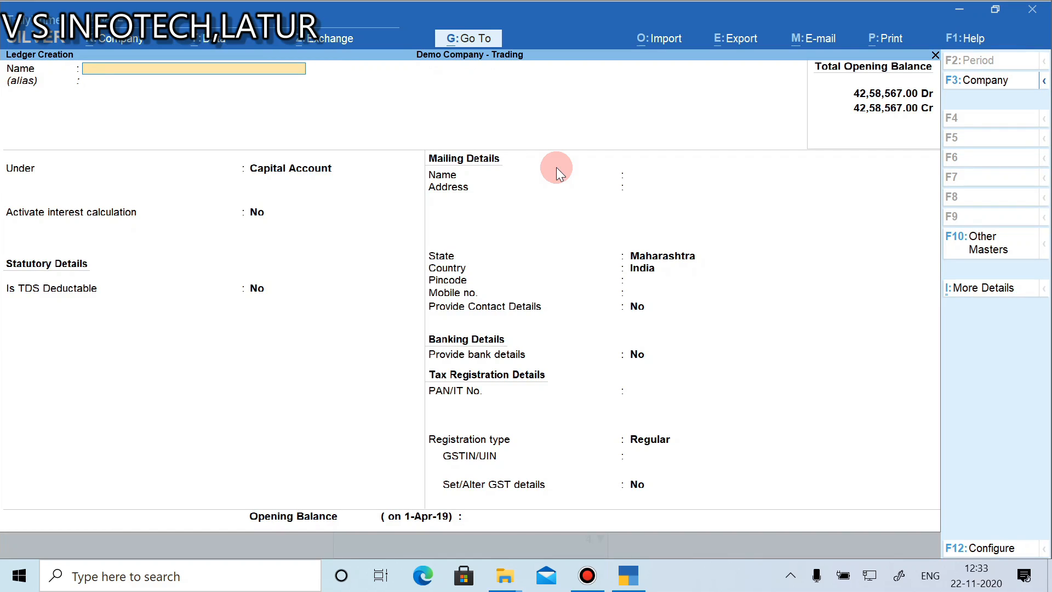
key("Escape")
key("Return")
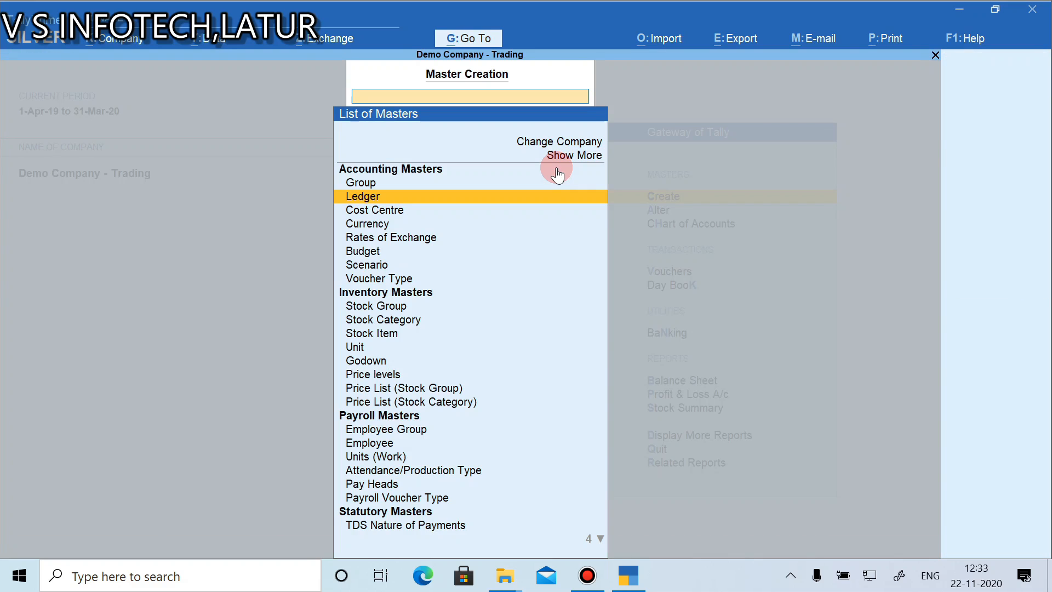
key("Up")
key("Return")
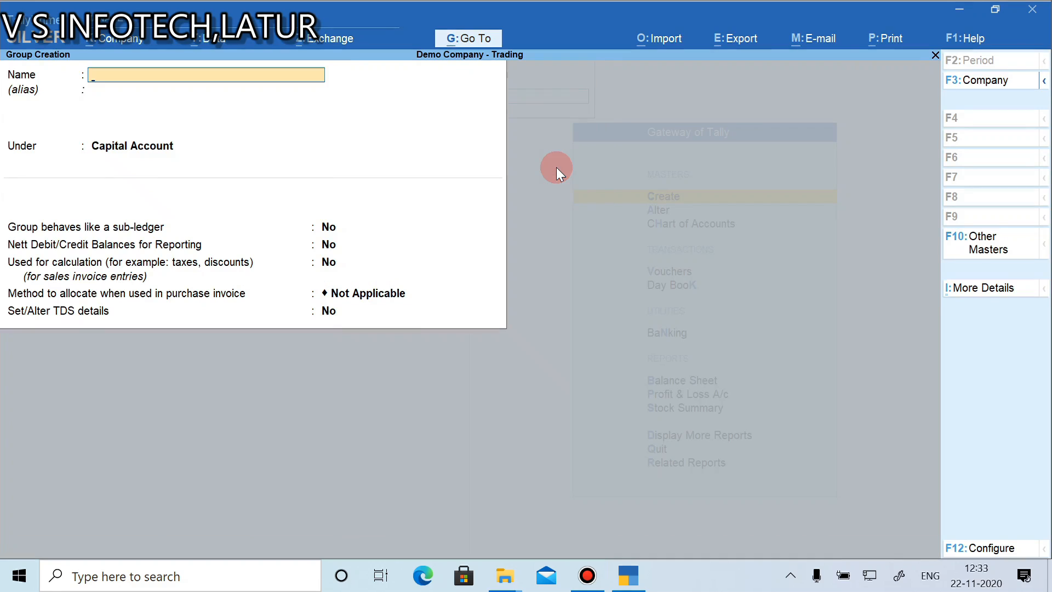
key("Escape")
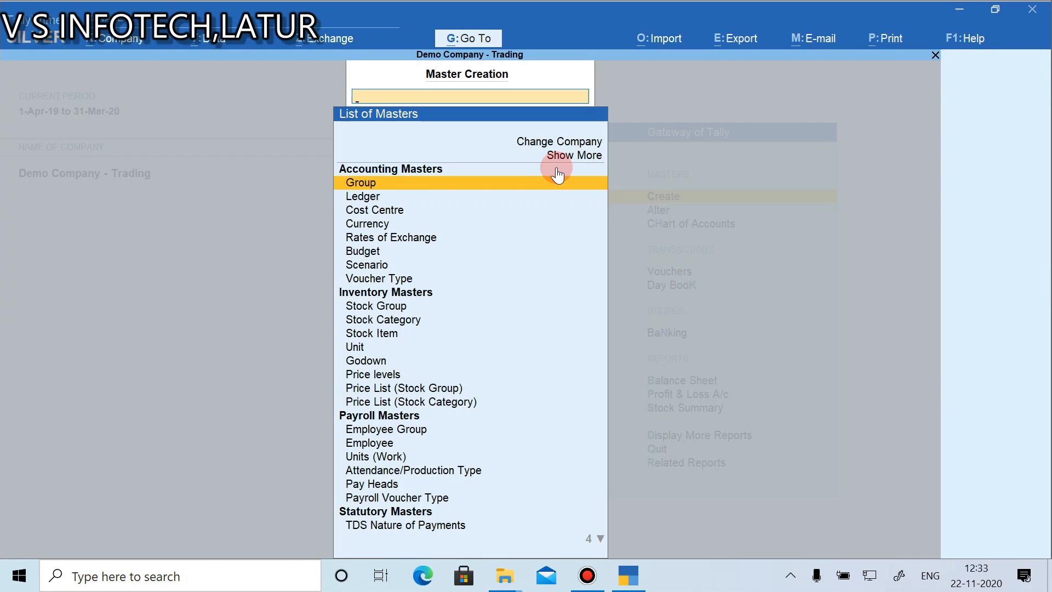
Open the additional ledger details from ledger creation, view the Description entry and quit it without entering text
key("Down")
key("Return")
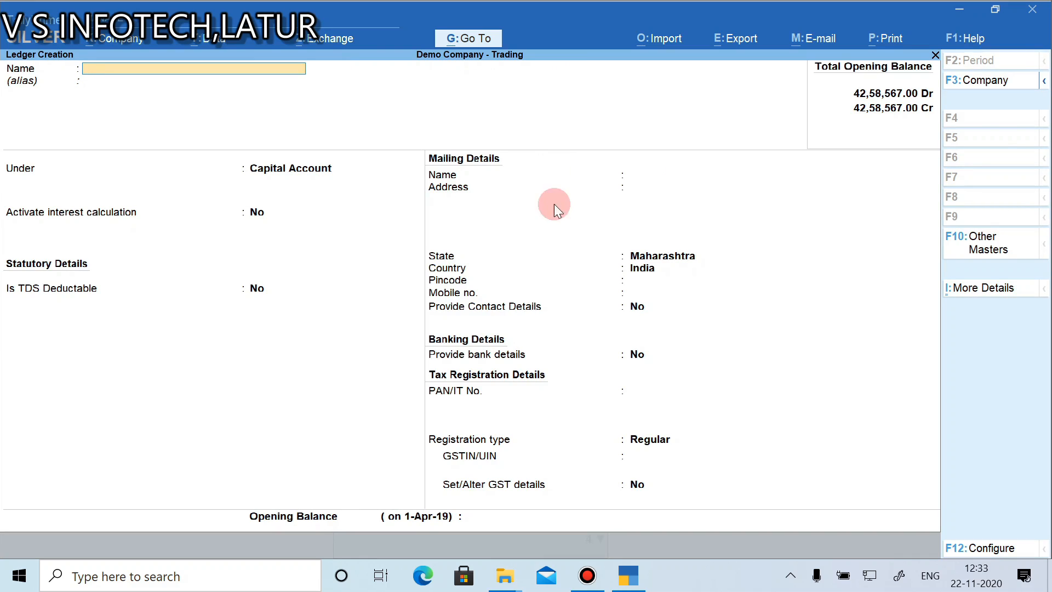
left_click(949, 292)
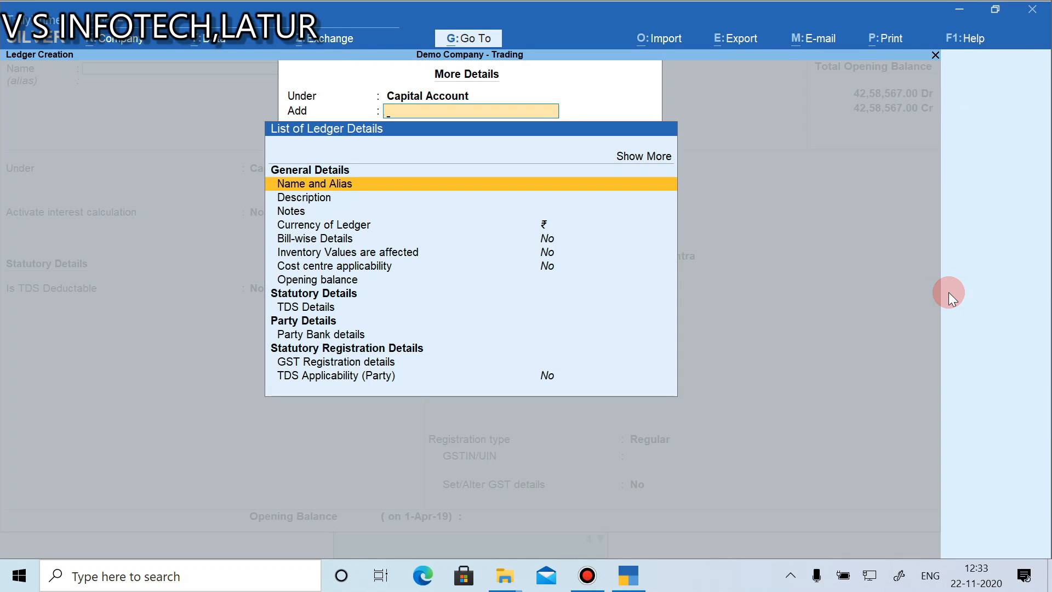
key("Down")
key("Return")
key("Escape")
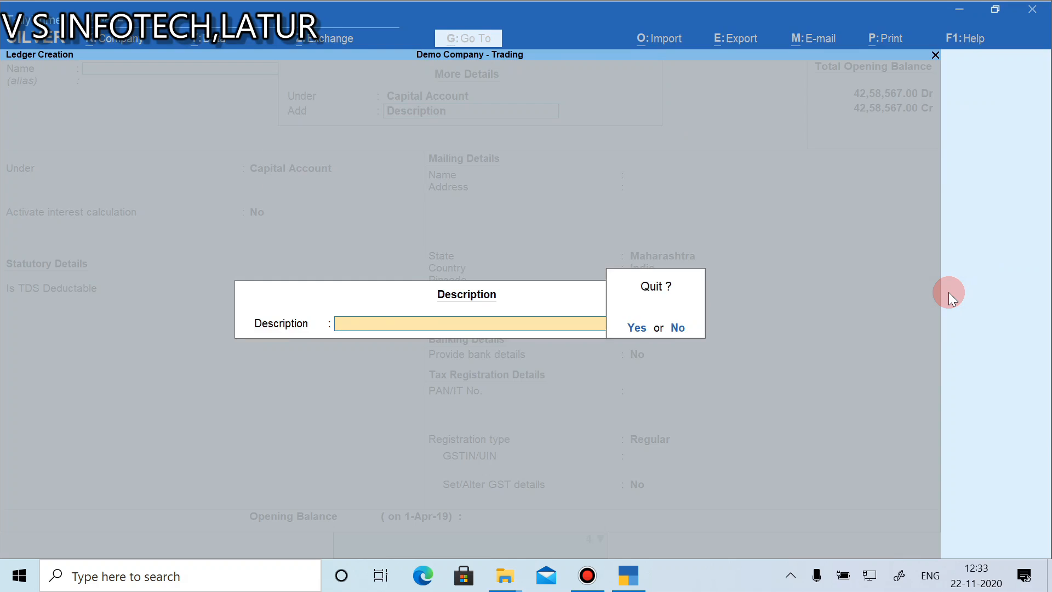
key("Return")
Examine the list of ledger details, expand it to show more entries down to GST registration, and close it
key("Down")
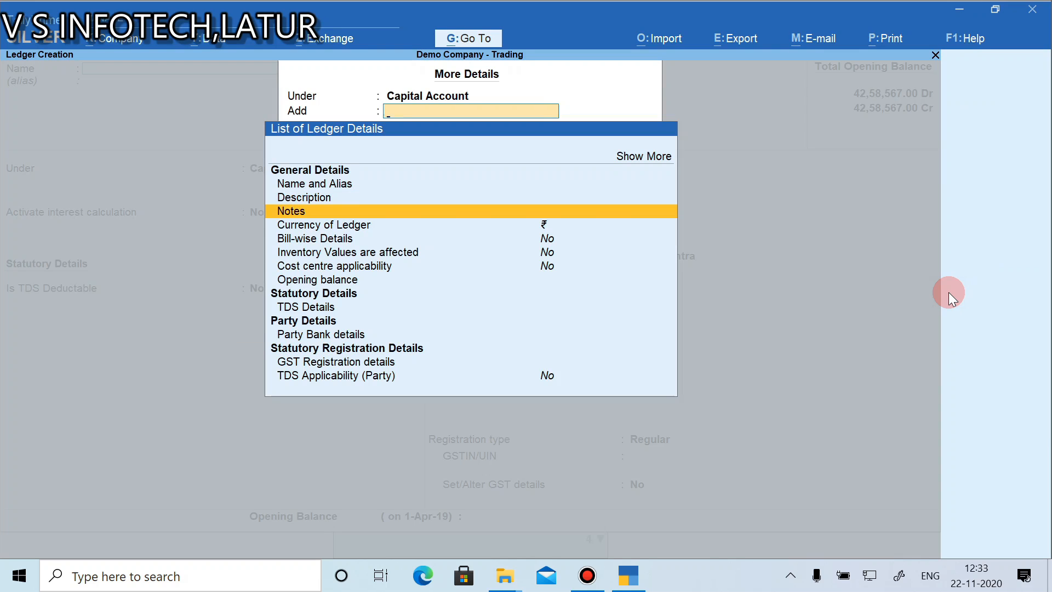
key("Down")
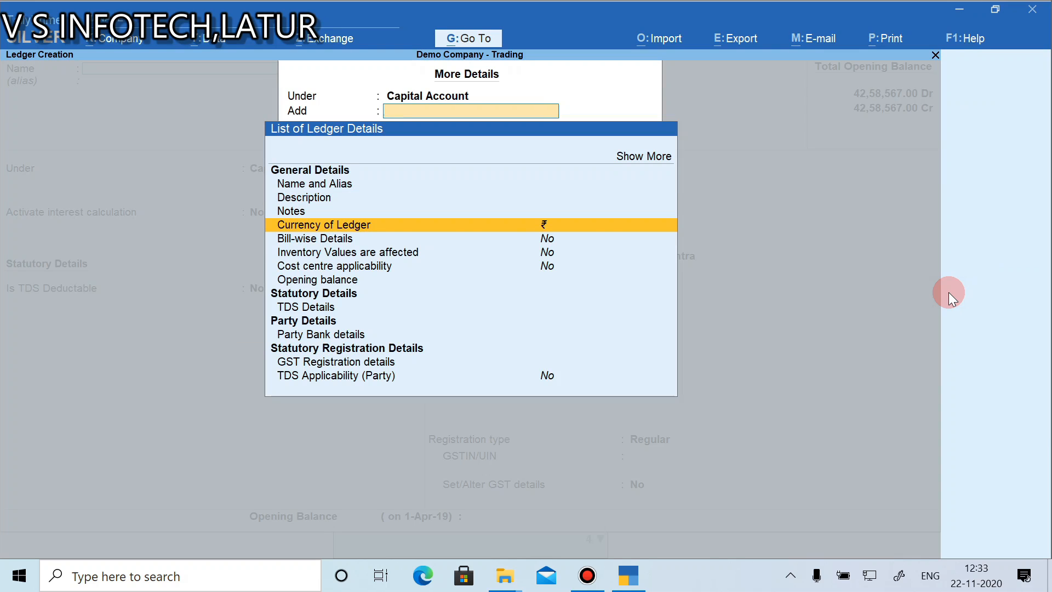
key("Down")
key("Down")
key("Down")
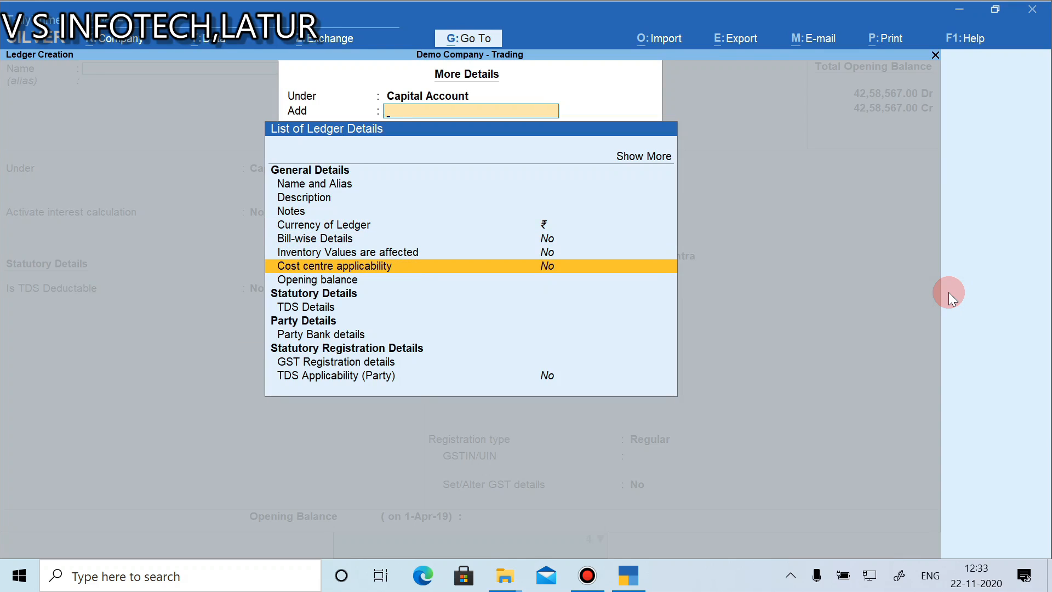
left_click(625, 164)
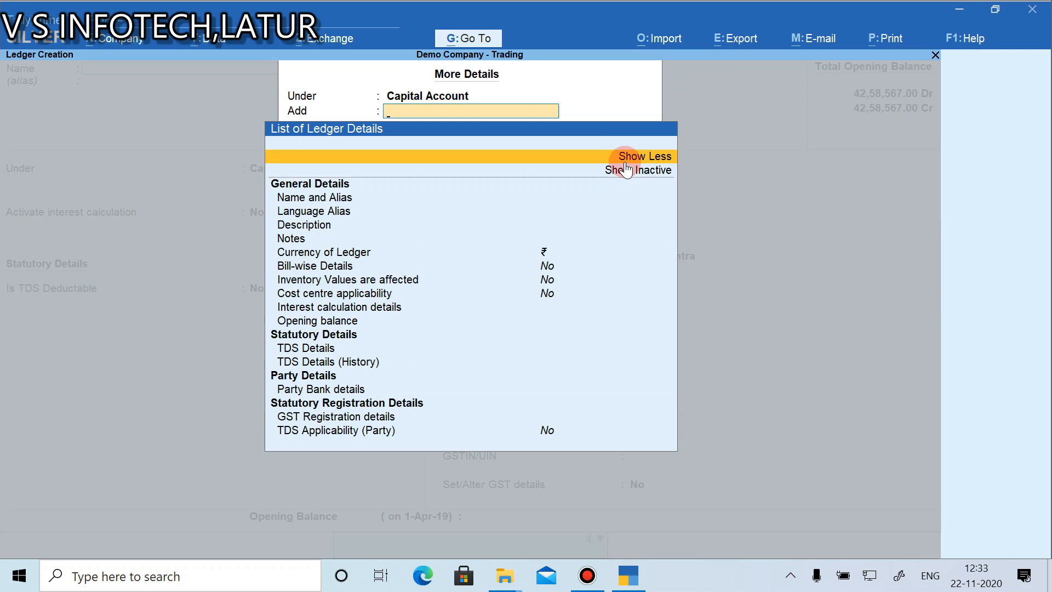
key("Down")
key("Down")
key("Down")
key("Down")
key("Down")
key("Down")
key("Down")
key("Down")
key("Down")
key("Down")
key("Down")
key("Down")
key("Down")
key("Down")
key("Down")
key("Down")
key("Down")
key("Down")
key("Down")
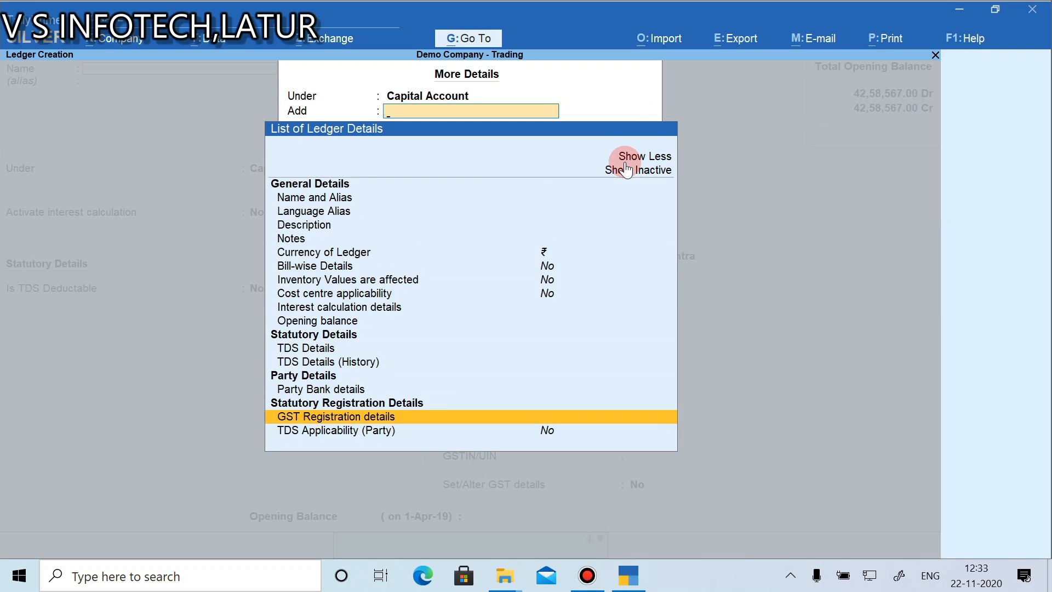
key("Escape")
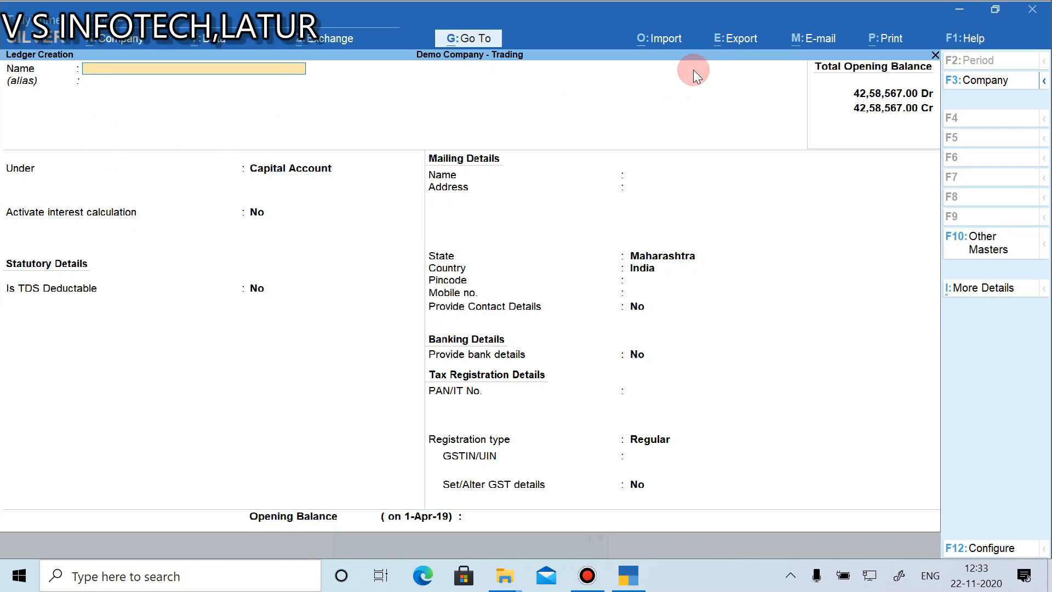
Look at the additional ledger details once more, then quit ledger creation and return to the list of masters
left_click(946, 295)
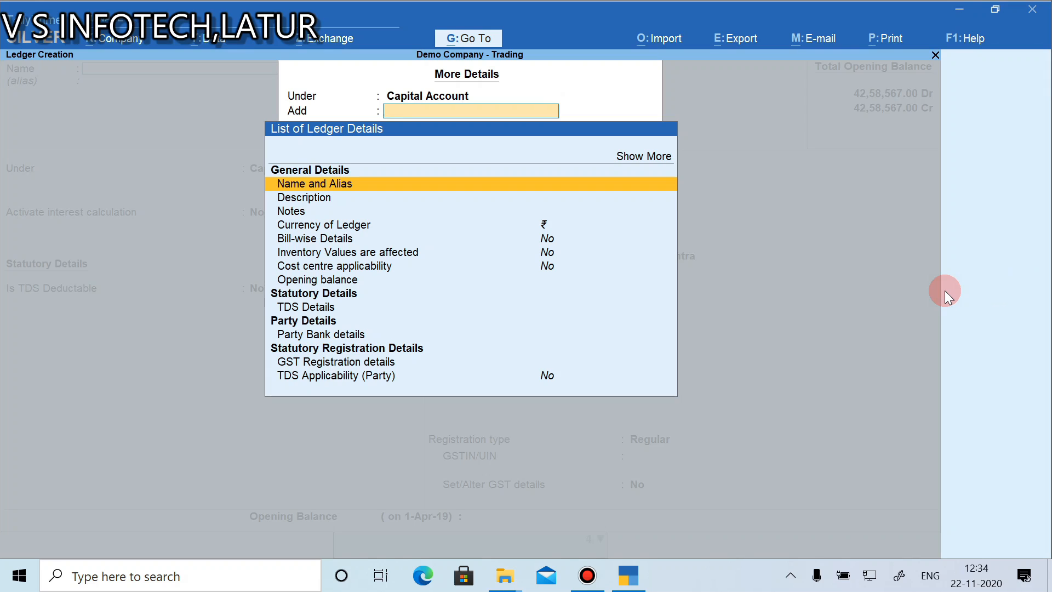
key("Down")
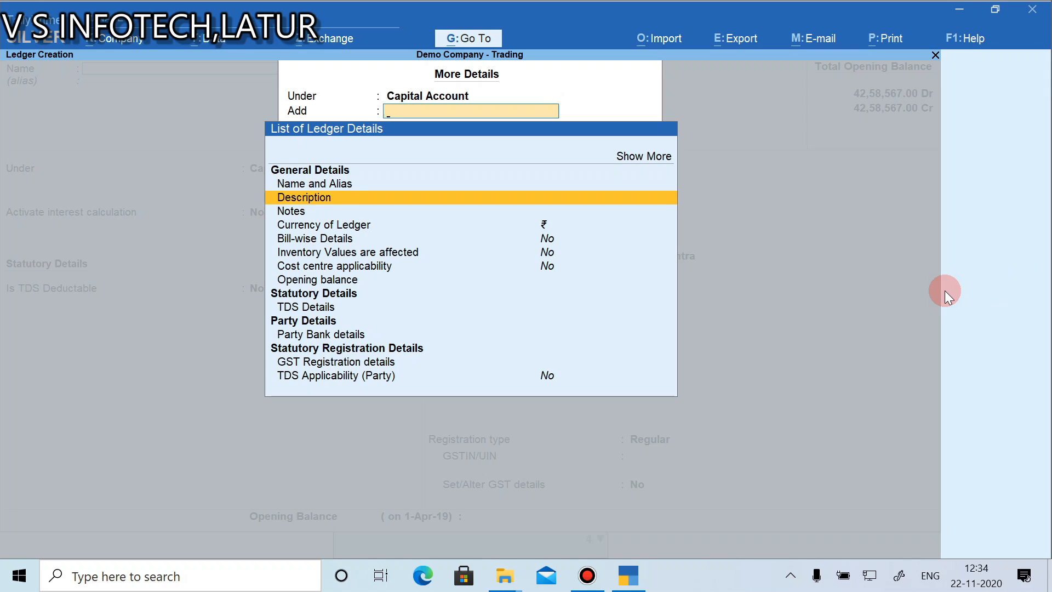
key("Escape")
key("Escape")
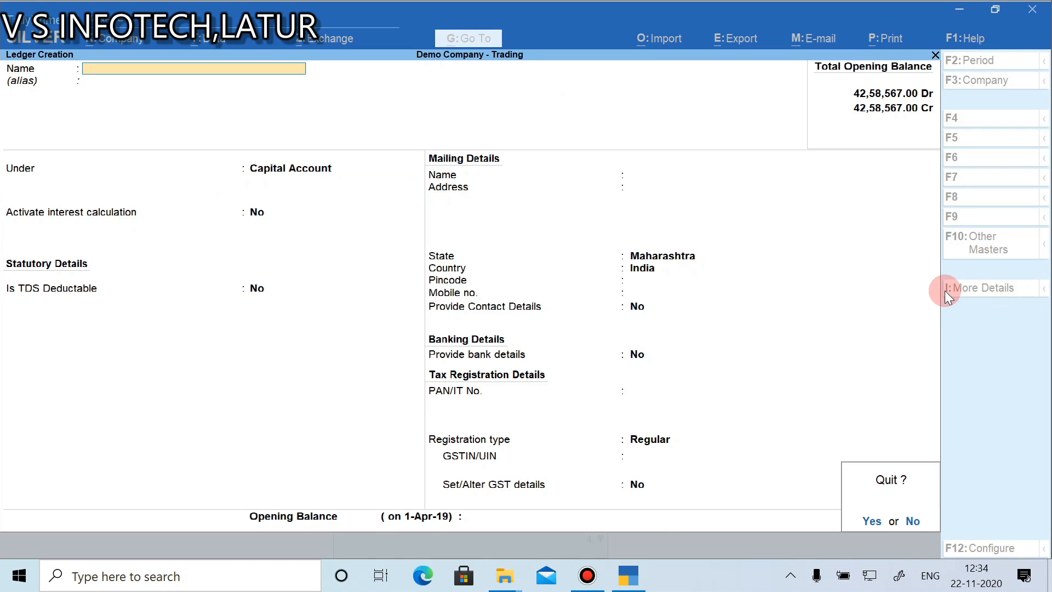
key("Return")
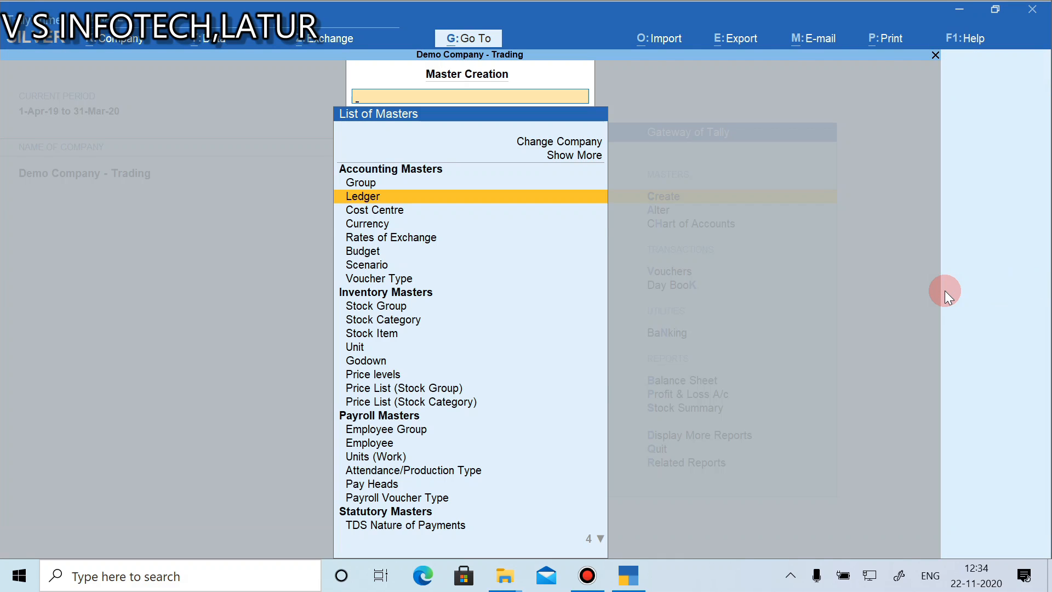
Open the stock item creation form from the inventory masters in the list of masters
key("Down")
key("Down")
key("Down")
key("Down")
key("Down")
key("Down")
key("Down")
key("Down")
key("Down")
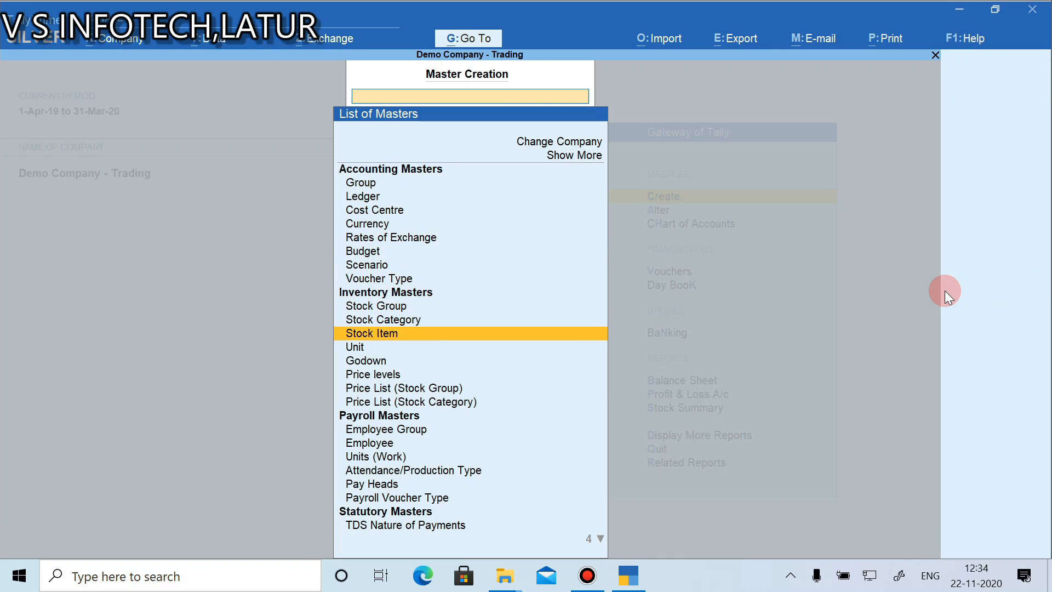
key("Return")
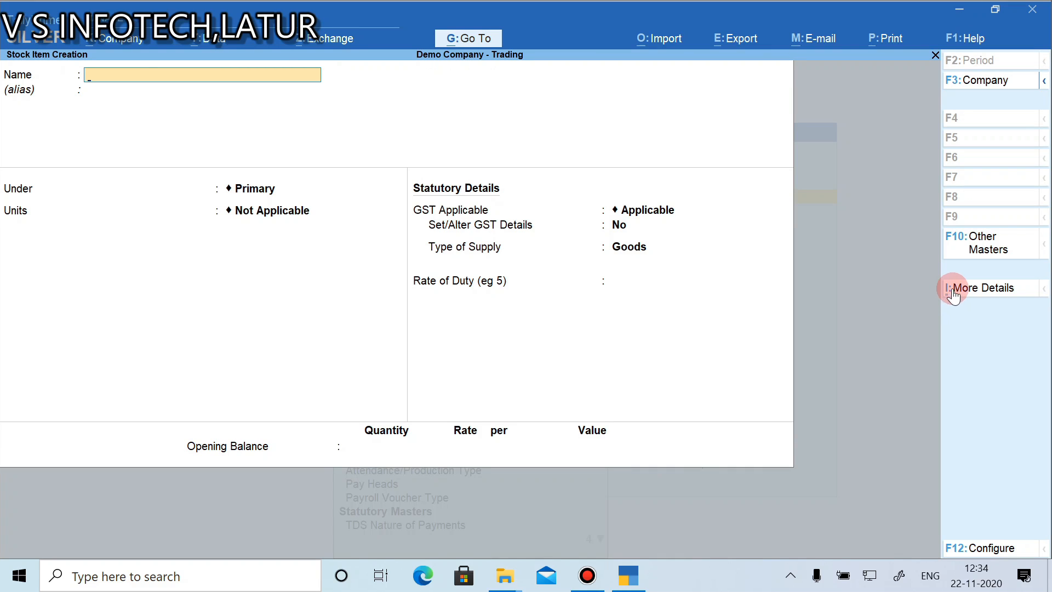
Examine the list of additional stock item details from Name and Alias down to Alternative Units, and close it
left_click(949, 295)
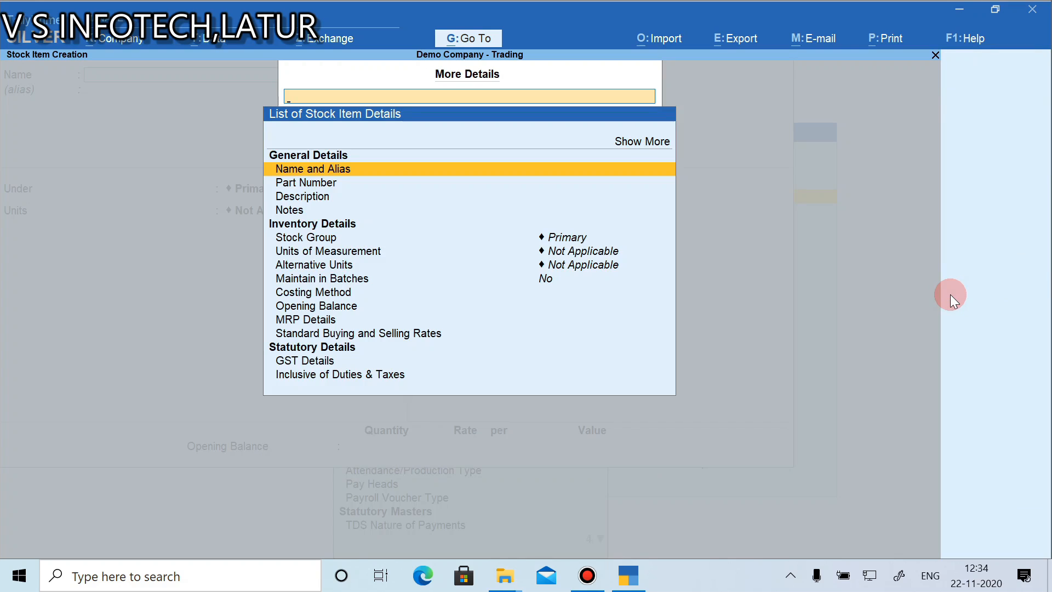
key("Down")
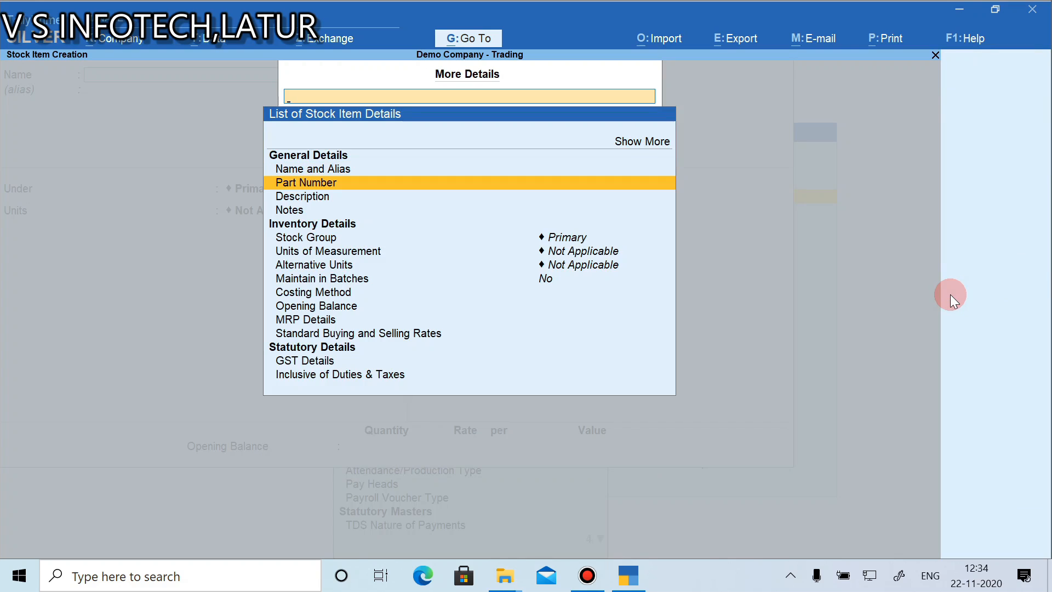
key("Down")
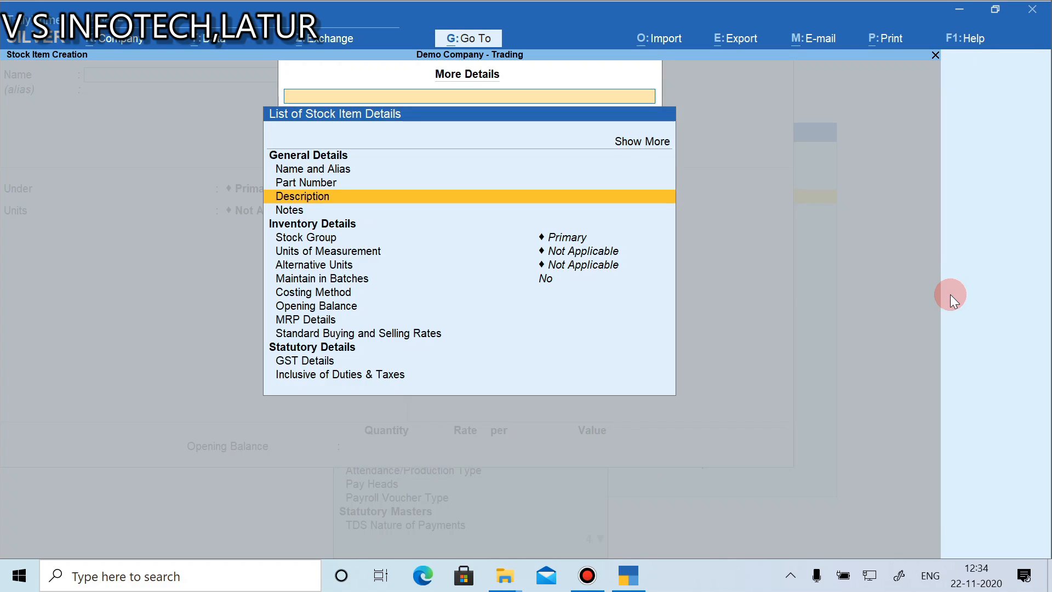
key("Down")
key("Down")
key("Down")
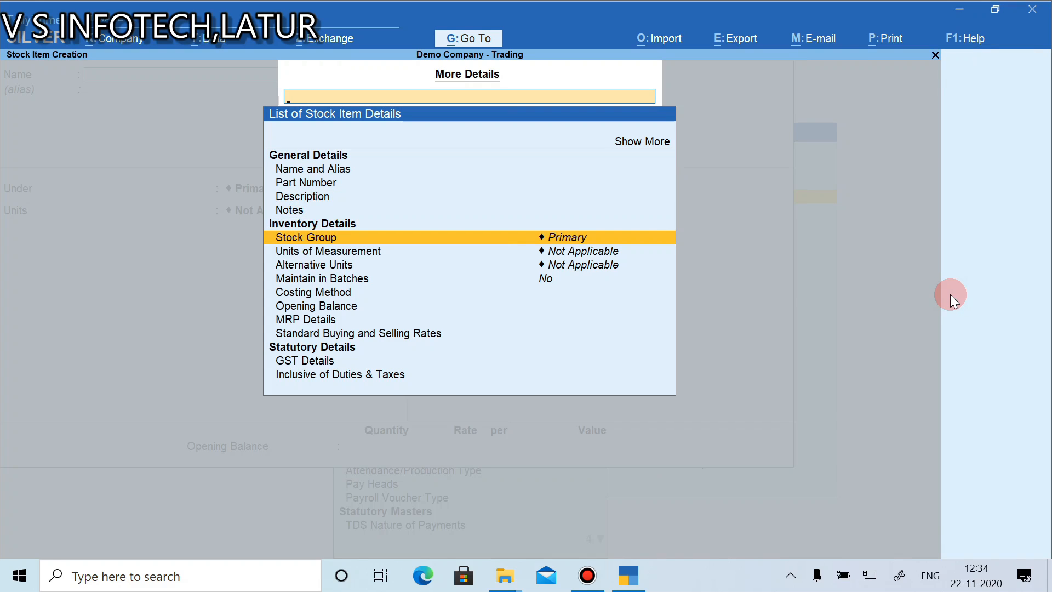
key("Down")
key("Down")
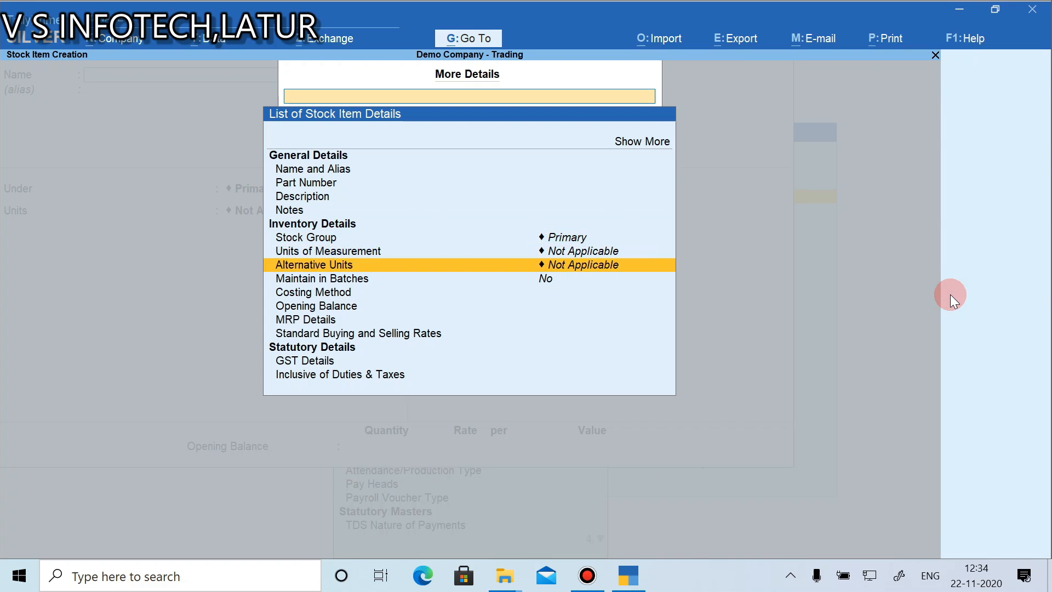
key("Escape")
Name the stock item Item1, leave its alias blank, and place it under the L&T group
type("Item1")
key("Return")
key("Return")
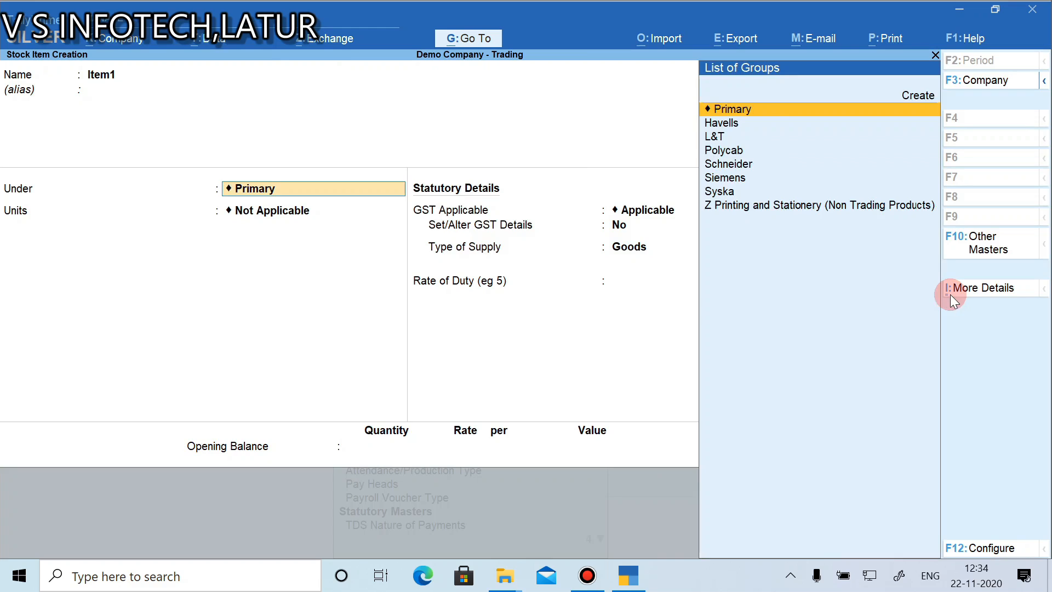
key("Return")
key("BackSpace")
key("Down")
key("Down")
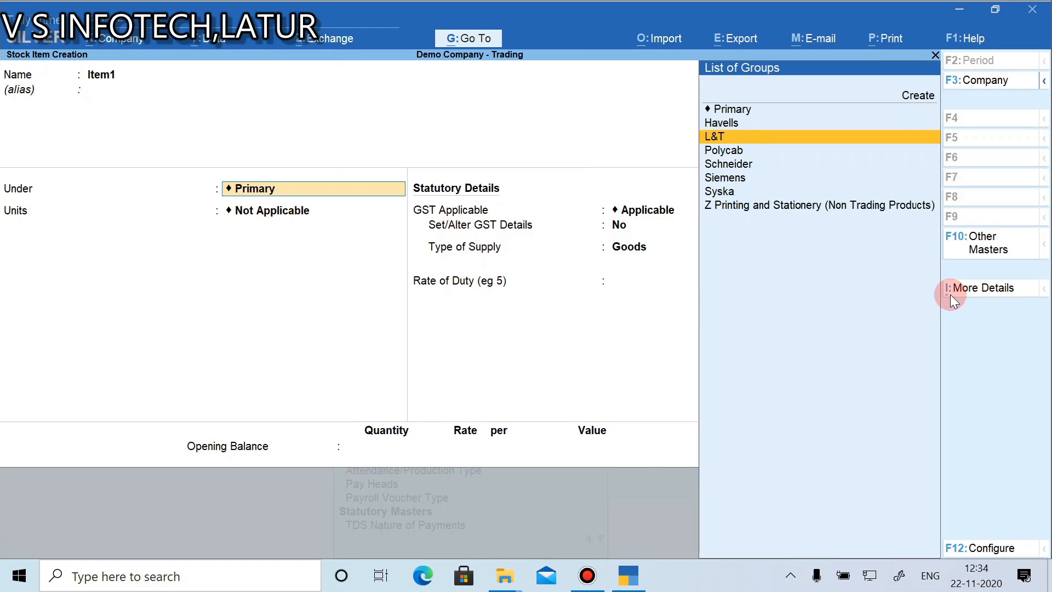
key("Return")
Set the stock item's unit to nos and accept Yes for Maintain in batches
key("Down")
key("Down")
key("Up")
key("Return")
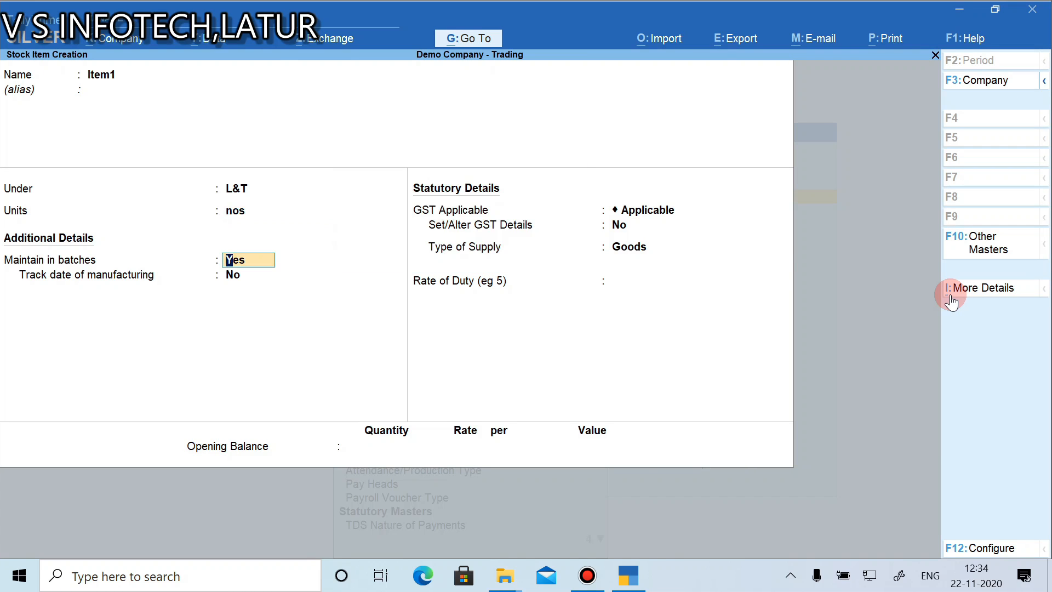
key("Return")
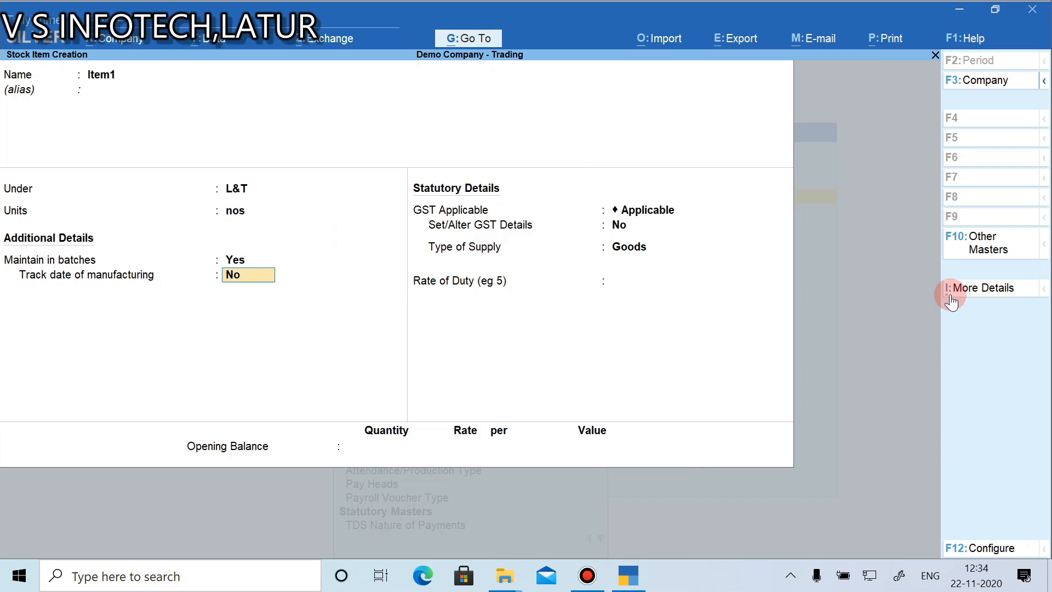
Open the stock item configuration and set Show more configurations to Yes
key("F12")
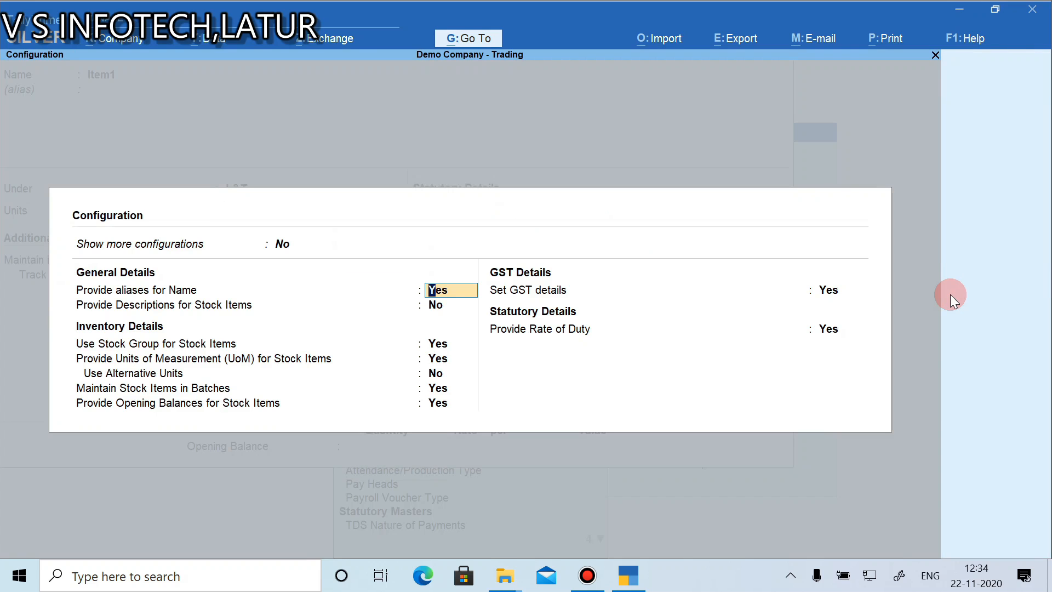
key("Return")
key("Return")
key("Return")
key("Return")
key("Return")
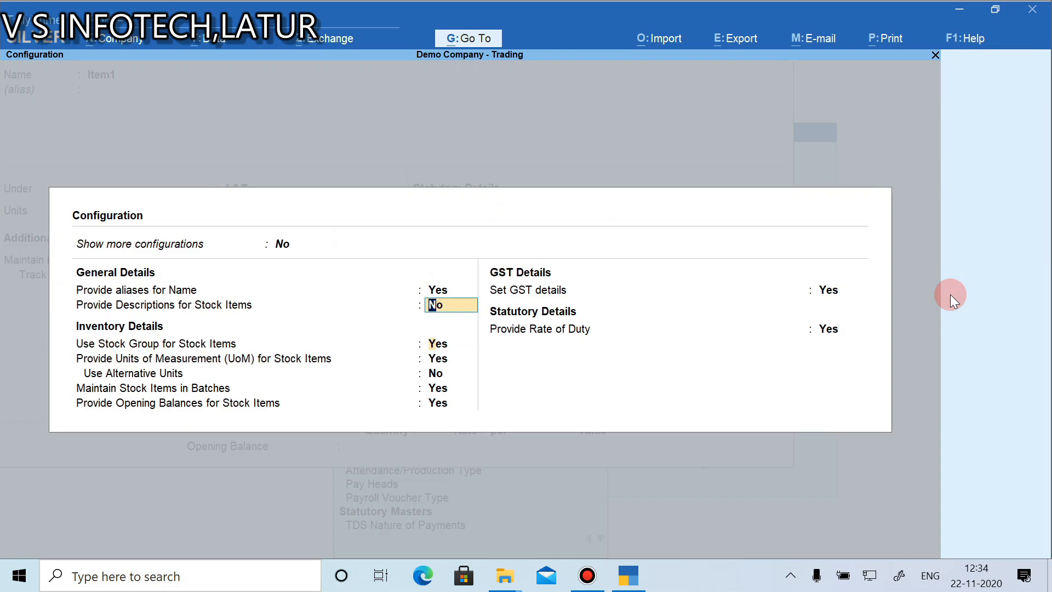
key("Up")
key("Up")
key("Up")
key("Up")
key("Up")
key("Up")
type("y")
key("Return")
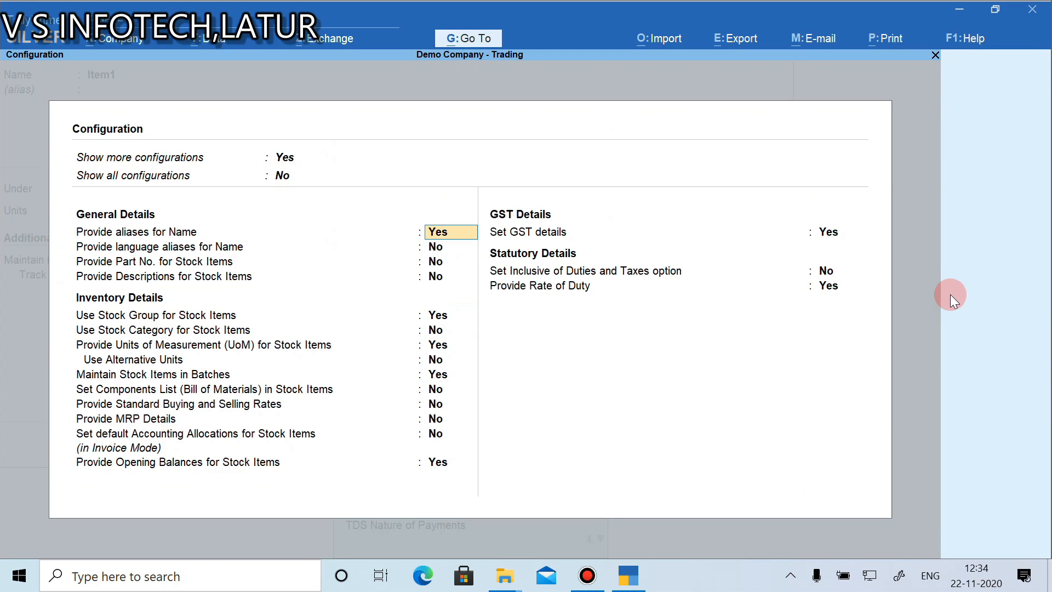
Set Provide Part No. and Provide Descriptions for Stock Items to Yes, and accept the configuration
key("Return")
key("Return")
type("y")
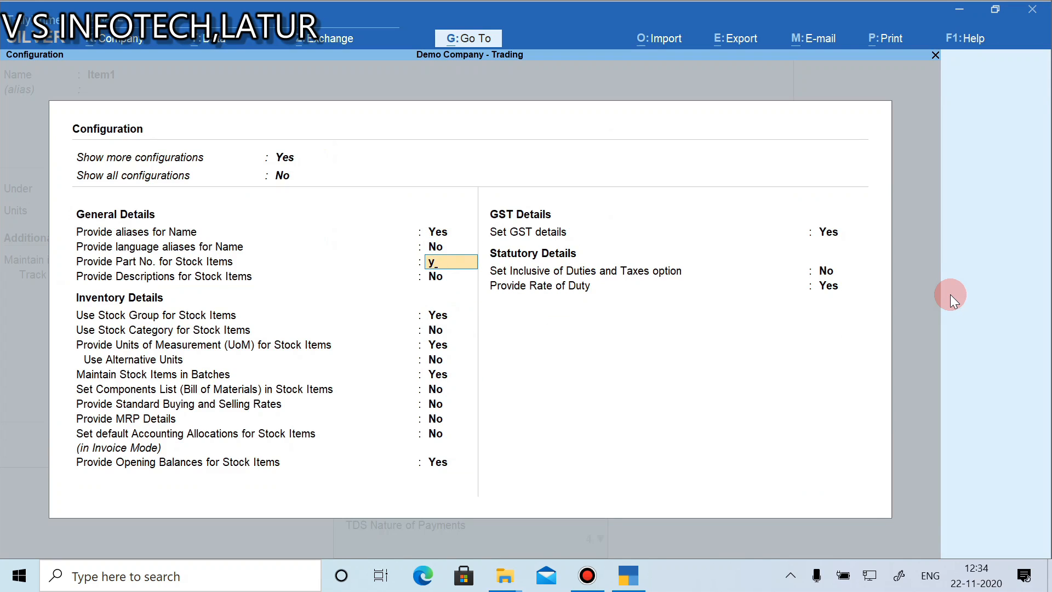
key("Return")
type("y")
key("Return")
key("Return")
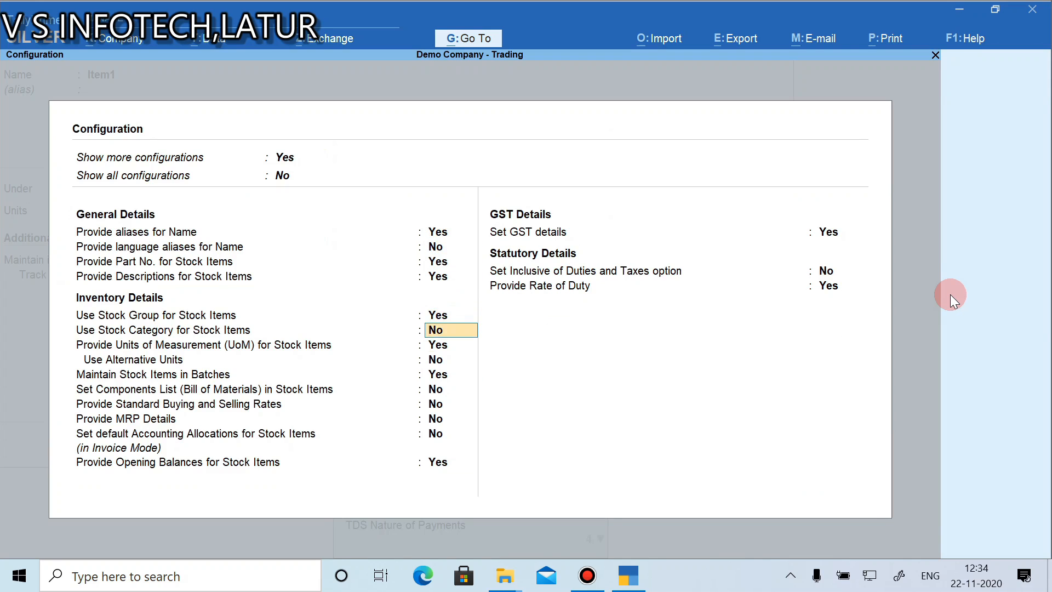
key("Return")
key("Return")
key("Return")
key("Return")
key("Return")
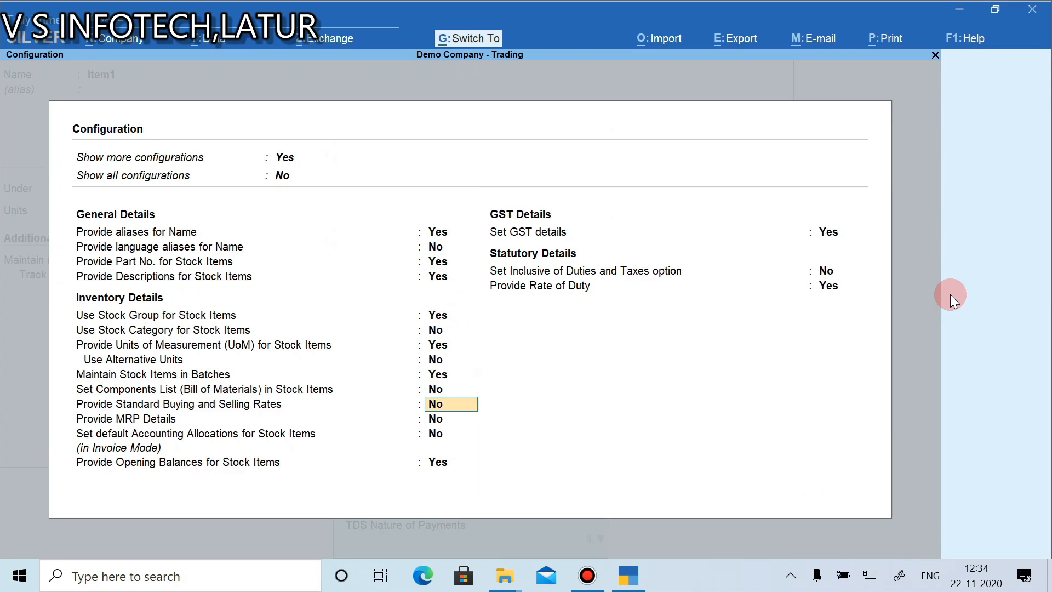
key("ctrl+a")
Open the additional stock item details, view the Part Number entry and quit it without entering a number
key("Return")
key("Return")
key("Return")
key("Return")
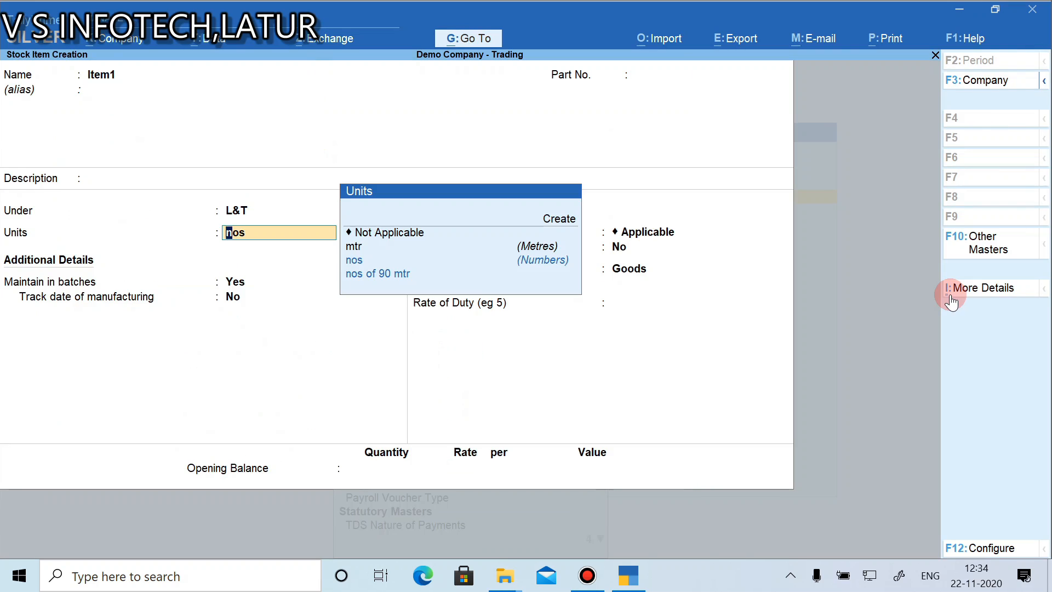
left_click(949, 295)
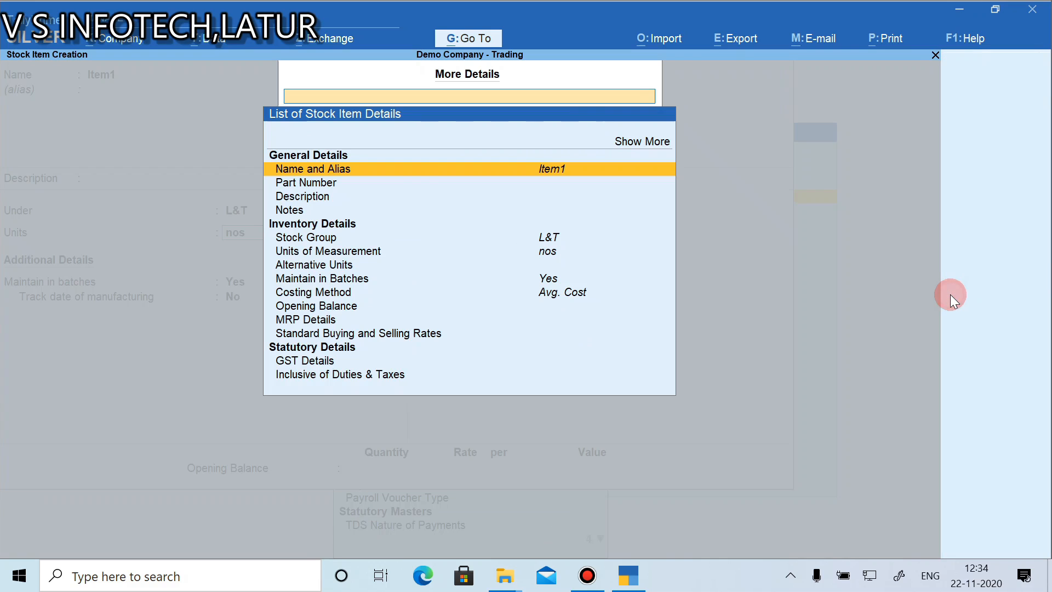
key("Down")
key("Return")
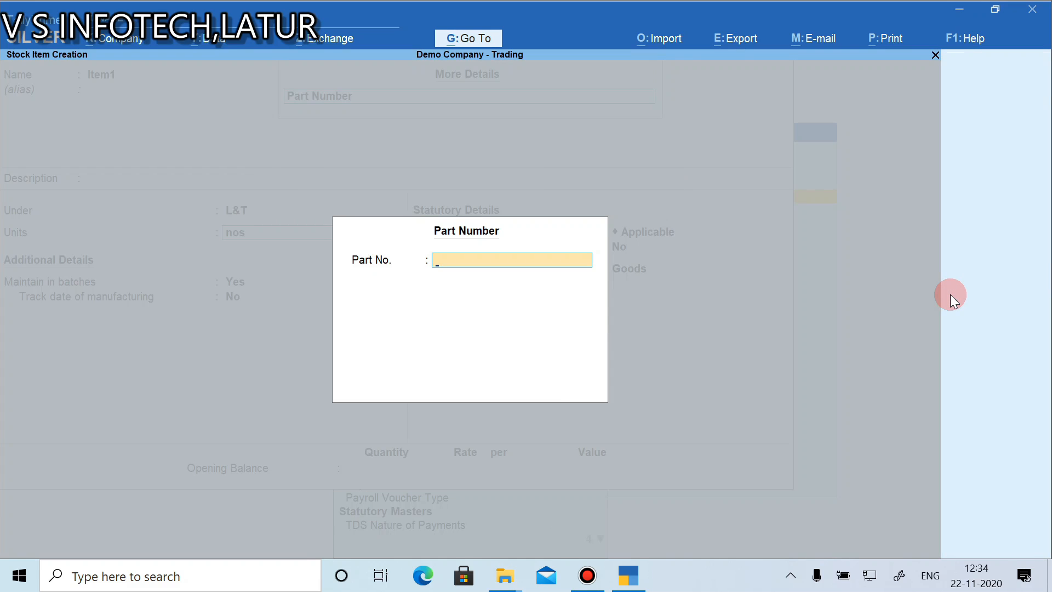
key("Escape")
key("y")
key("Up")
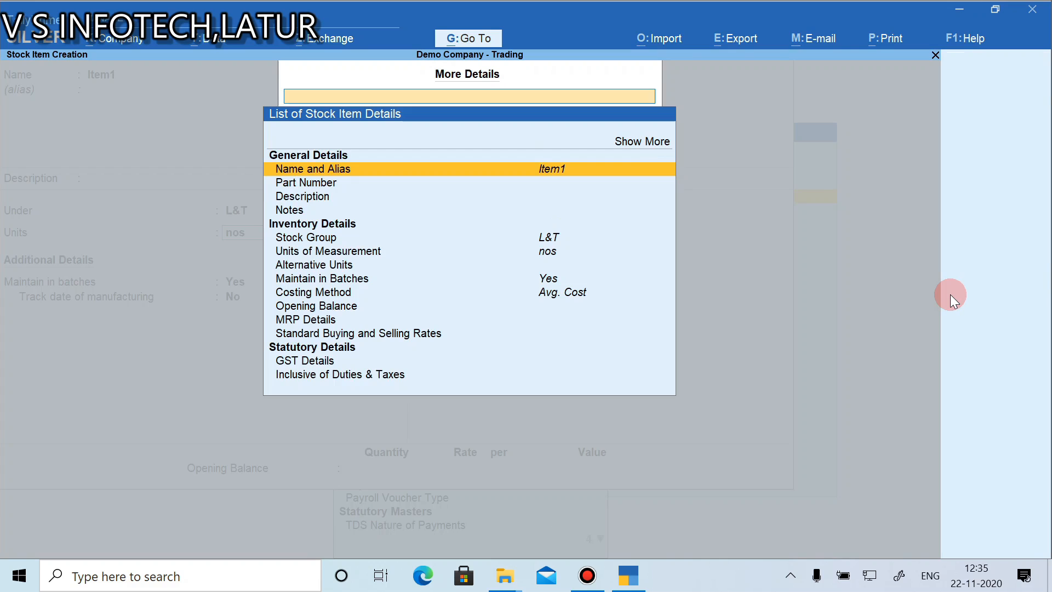
View the Name and Alias entry and the Description entry in turn, quit both, and close the details list
key("Return")
key("Escape")
key("y")
key("Down")
key("Down")
key("Return")
key("Escape")
key("y")
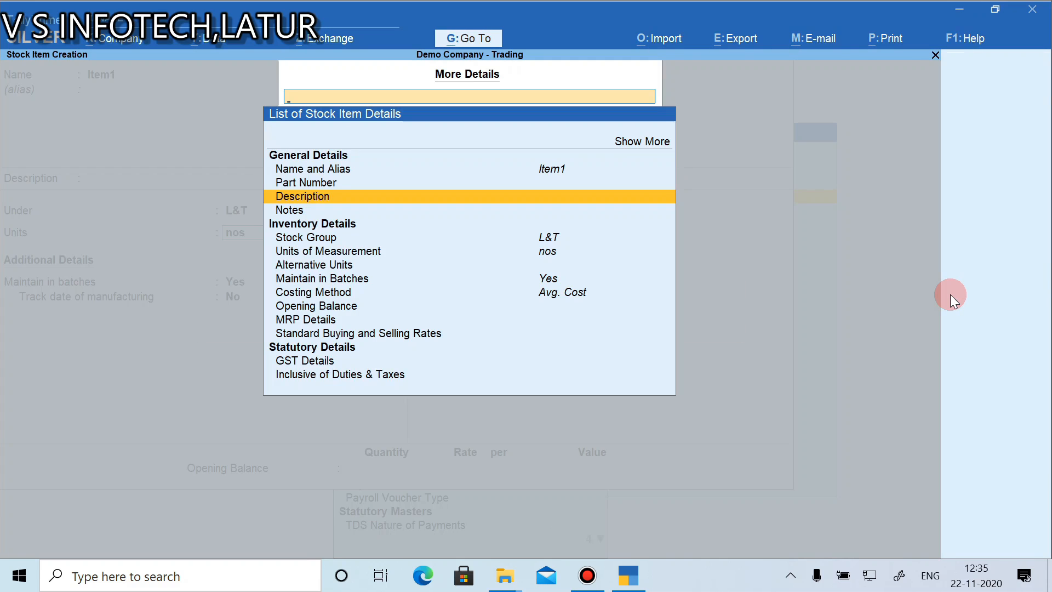
key("Down")
key("Escape")
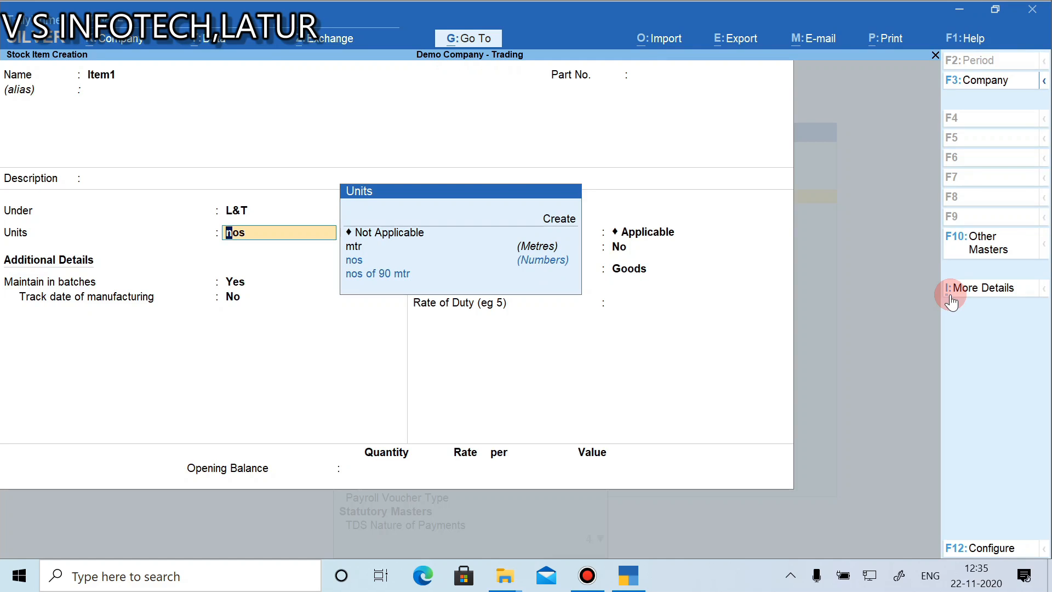
Enter Item1 as the stock item's description
key("BackSpace")
key("BackSpace")
type("Itl")
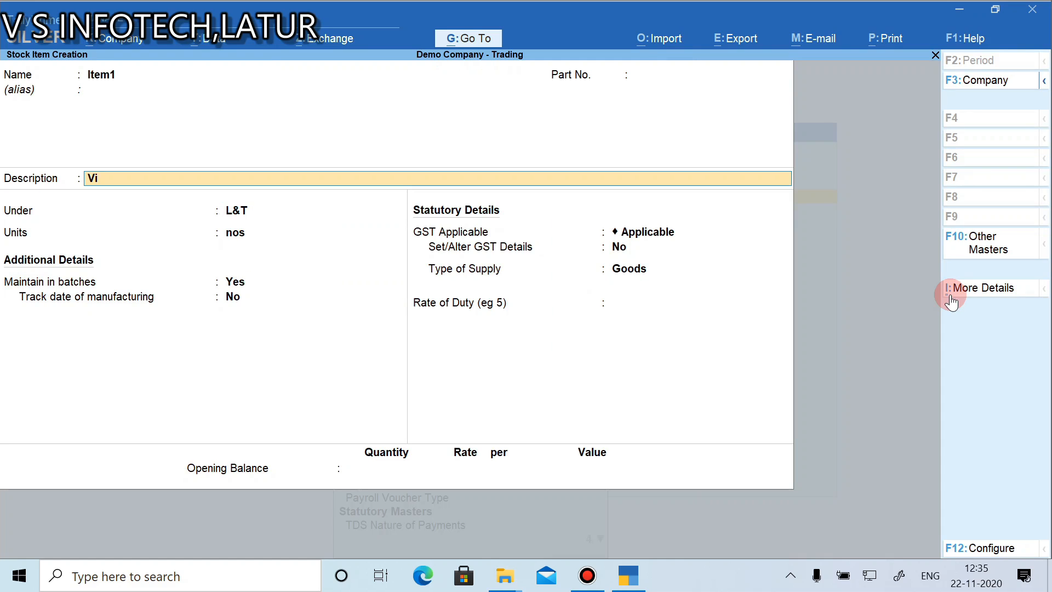
key("BackSpace")
key("BackSpace")
key("BackSpace")
type("Item1")
Set the stock item's part number to 100 and accept the fields up to GST Applicable
key("Up")
key("Up")
key("Return")
type("10")
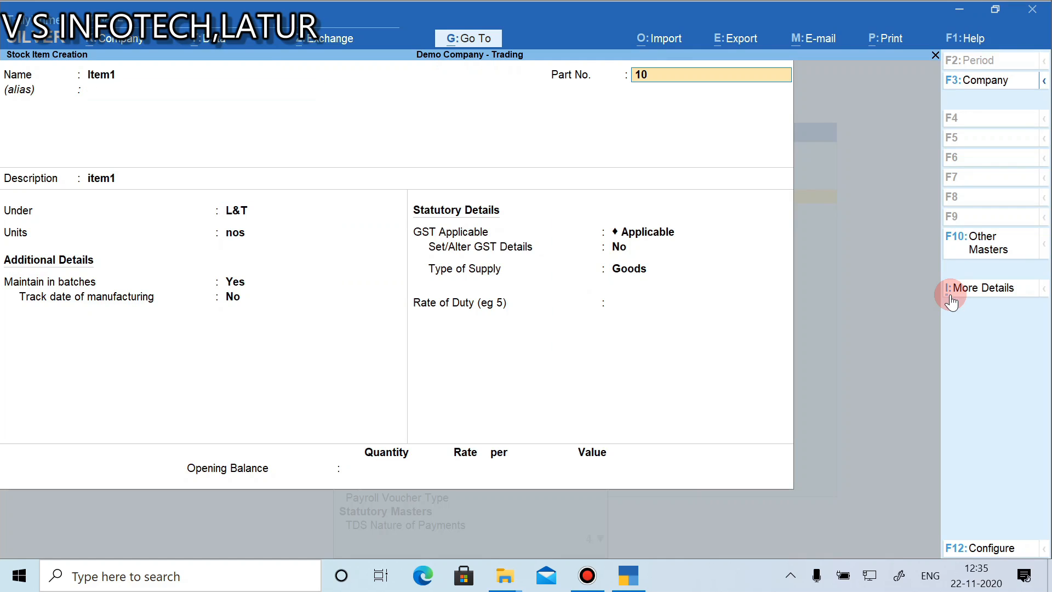
type("0")
key("Return")
key("Return")
key("Return")
key("Return")
key("Return")
key("Return")
key("Return")
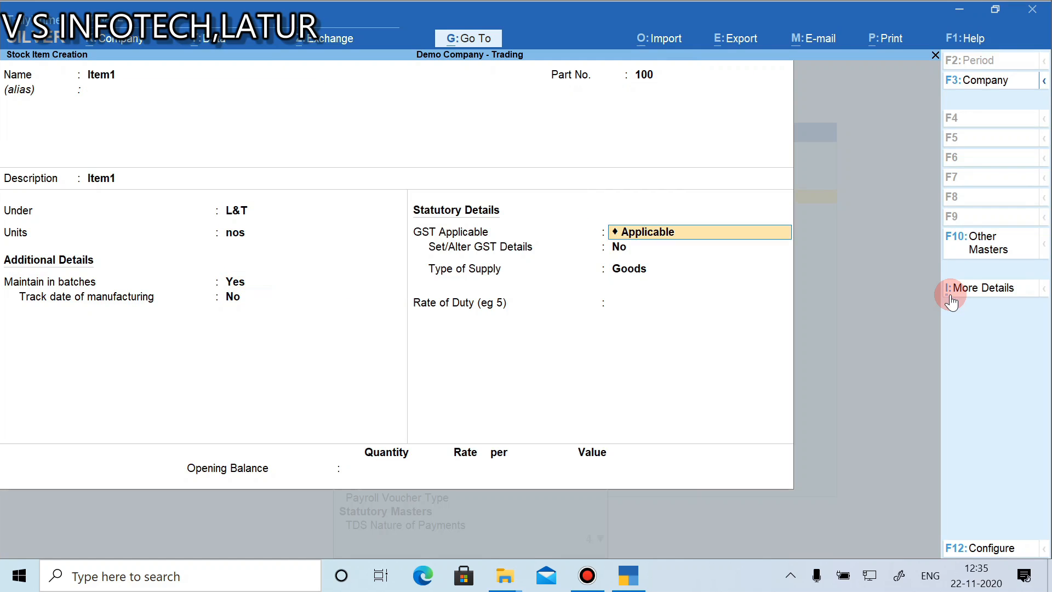
key("Return")
Open the additional stock item details, view the Notes entry and quit it without entering text
left_click(951, 299)
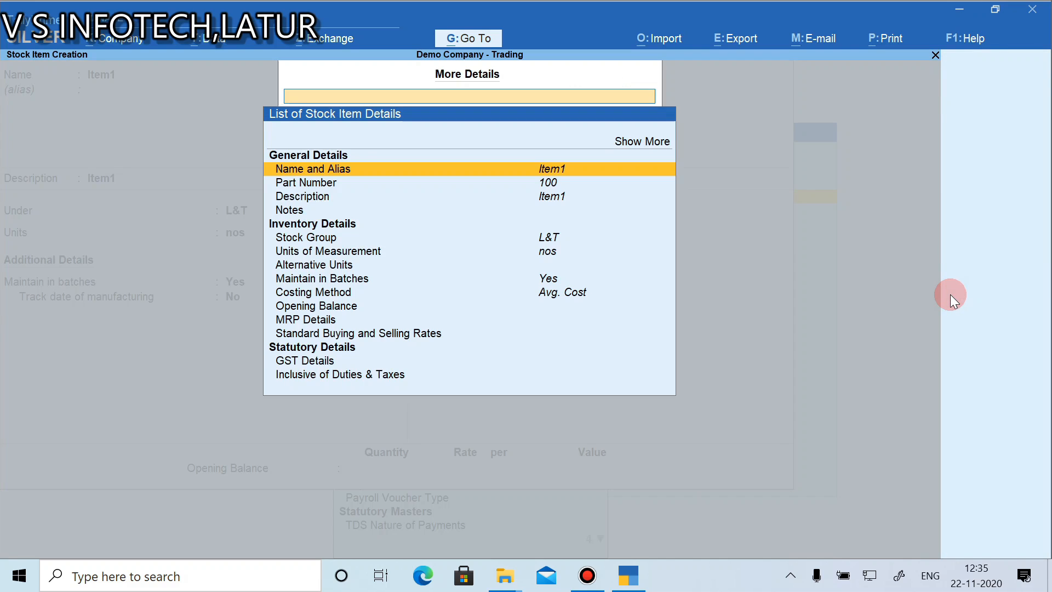
key("Down")
key("Down")
key("Down")
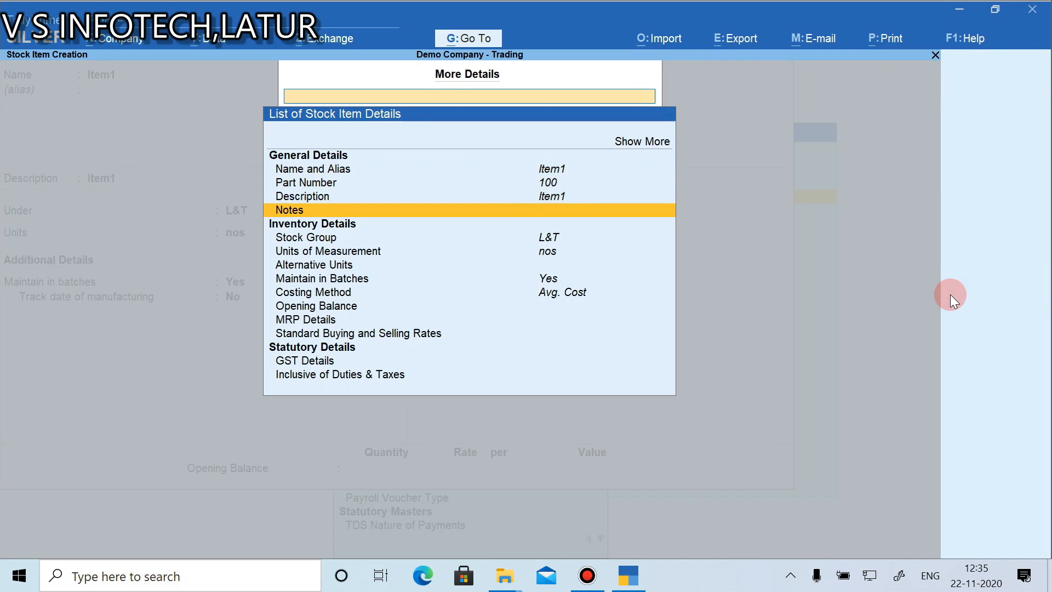
key("Return")
key("Escape")
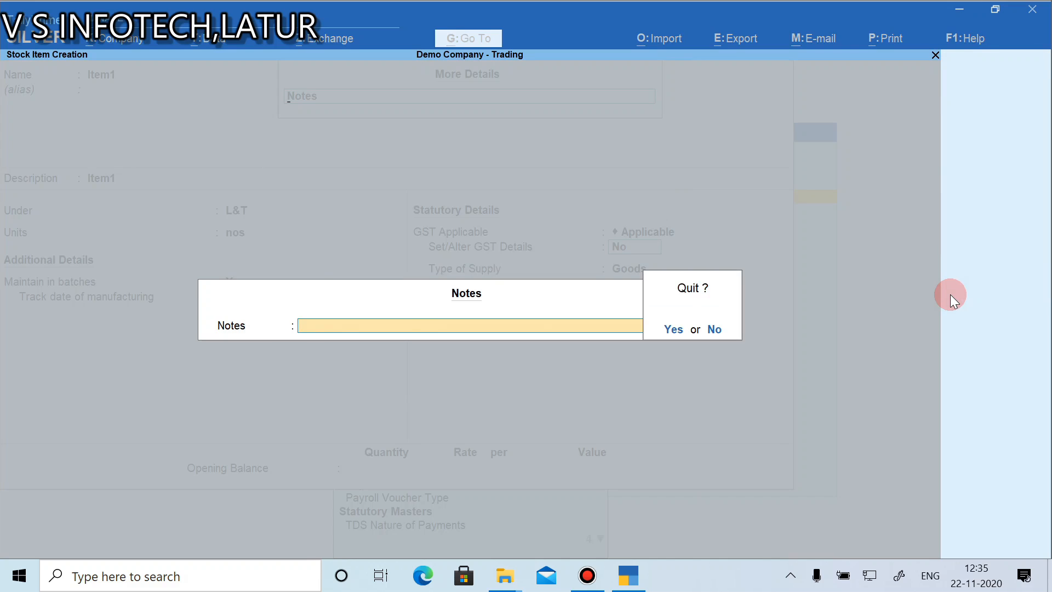
key("Return")
Examine the remaining inventory and statutory entries in the stock item details list, down to GST Details
key("Down")
key("Down")
key("Down")
key("Down")
key("Down")
key("Down")
key("Down")
key("Down")
key("Down")
key("Down")
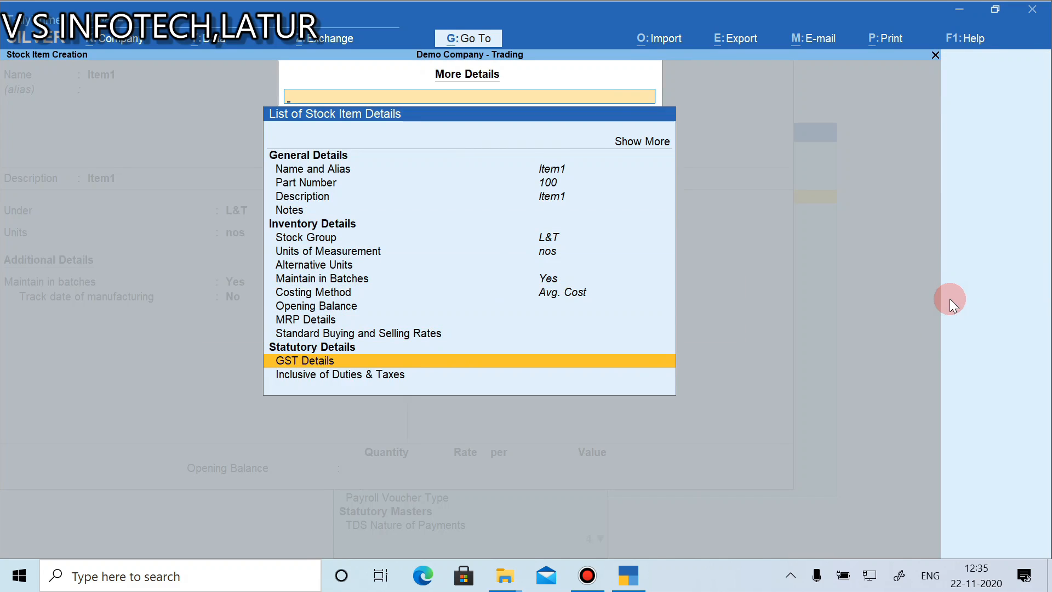
Expand the stock item details list to show more entries, examine them through the statutory details, and close it
left_click(624, 144)
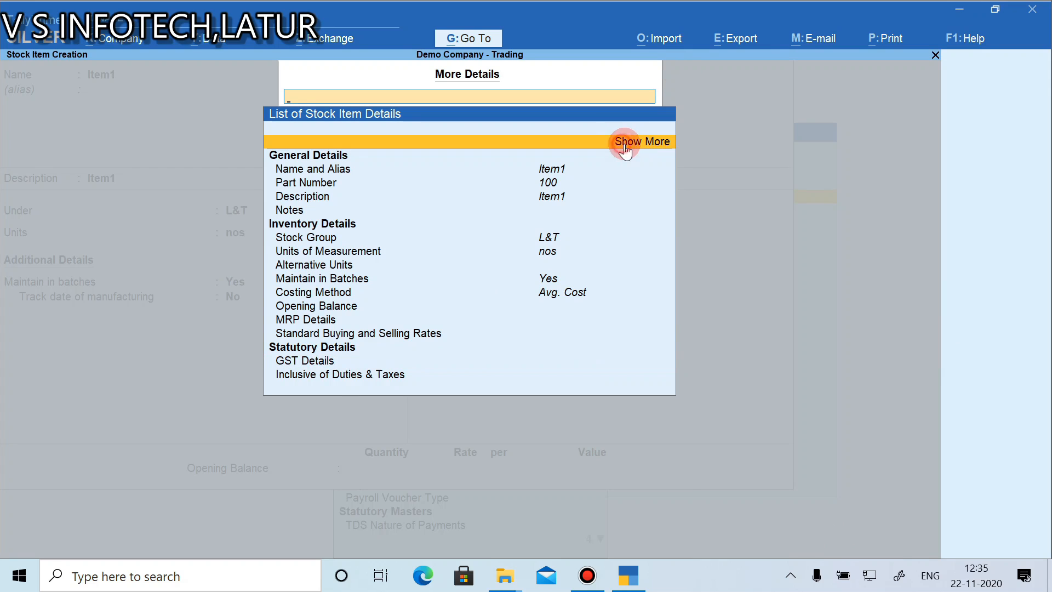
left_click(626, 147)
key("Down")
key("Down")
key("Down")
key("Down")
key("Down")
key("Down")
key("Down")
key("Down")
key("Down")
key("Down")
key("Down")
key("Down")
key("Down")
key("Down")
key("Down")
key("Down")
key("Down")
key("Down")
key("Down")
key("Down")
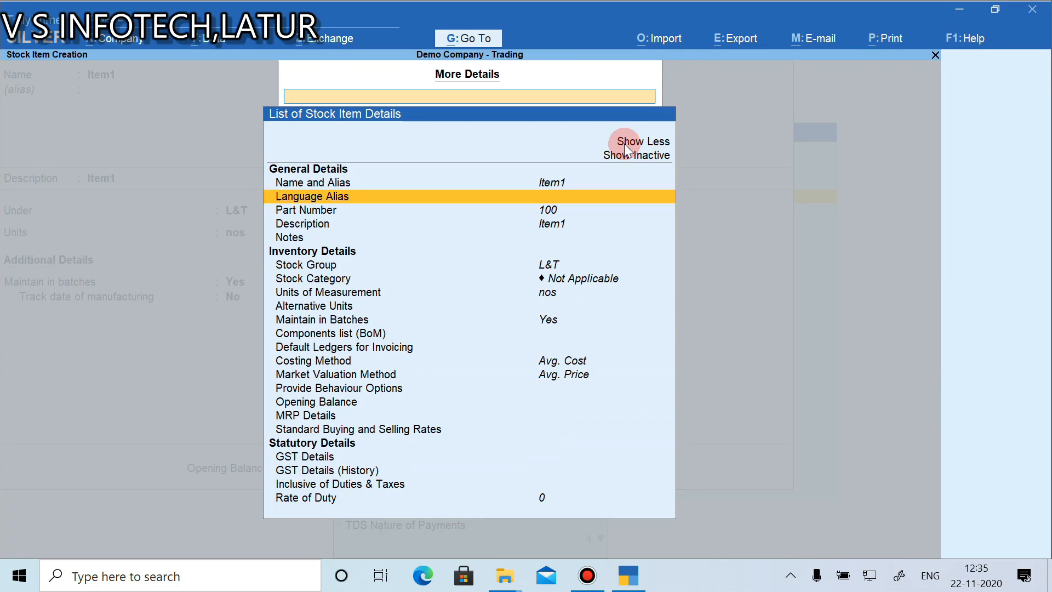
key("Down")
key("Return")
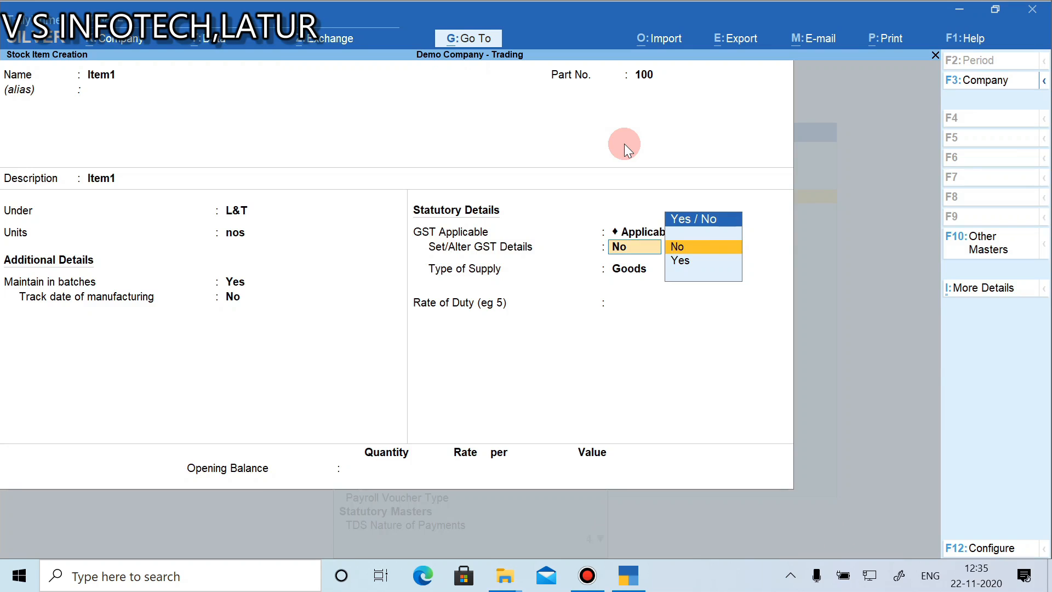
Accept the remaining statutory fields with a rate of duty of 0, leave the opening quantity blank, and return to the list of masters
key("Return")
key("Return")
key("Return")
key("Return")
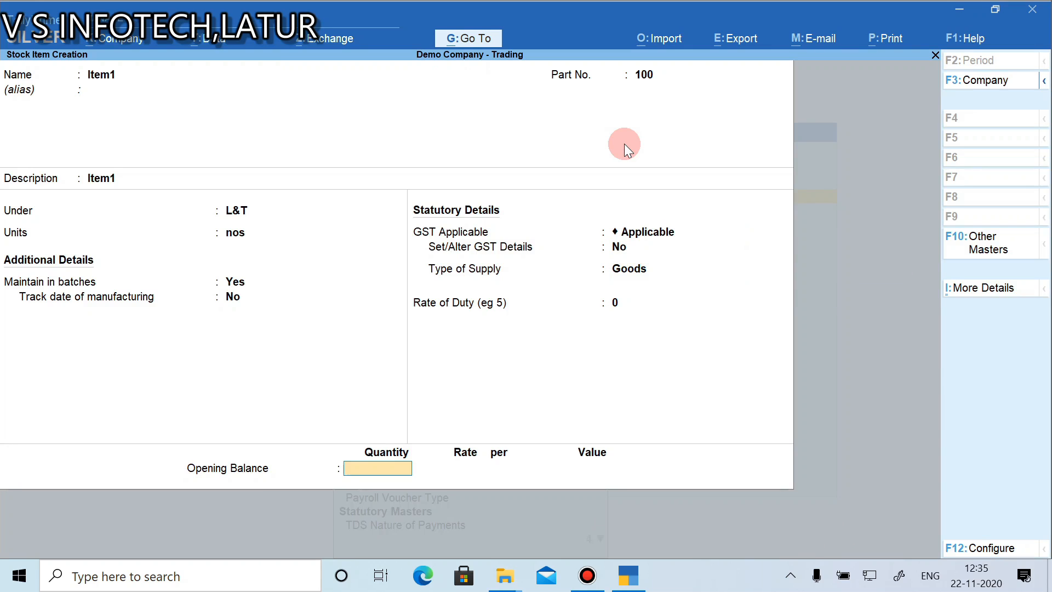
key("Return")
key("Escape")
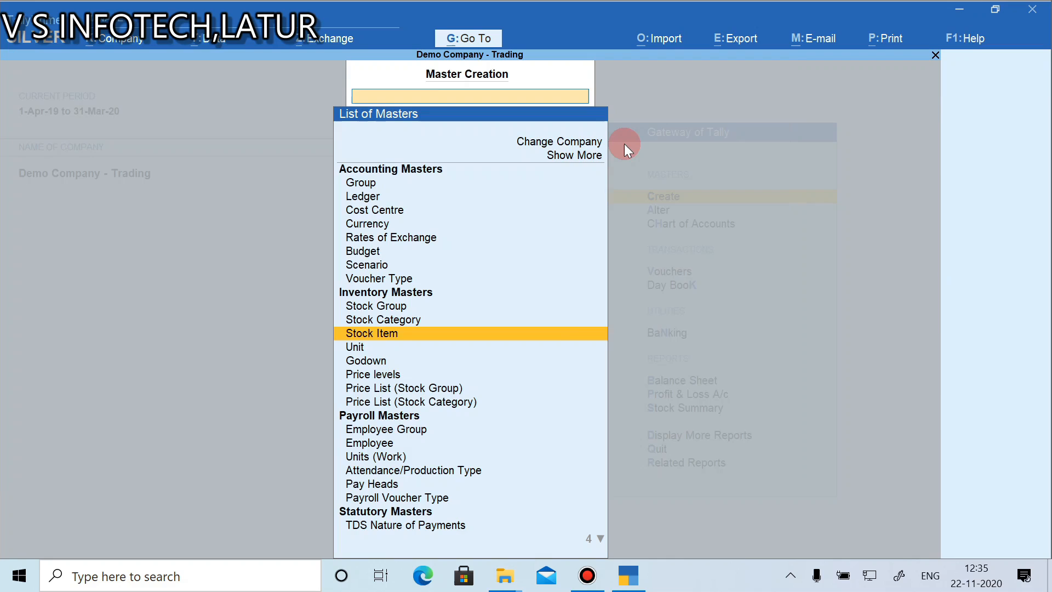
Open the Voucher Type creation form from the list of masters, and quit it without entries to return to the Gateway of Tally
key("Escape")
key("Return")
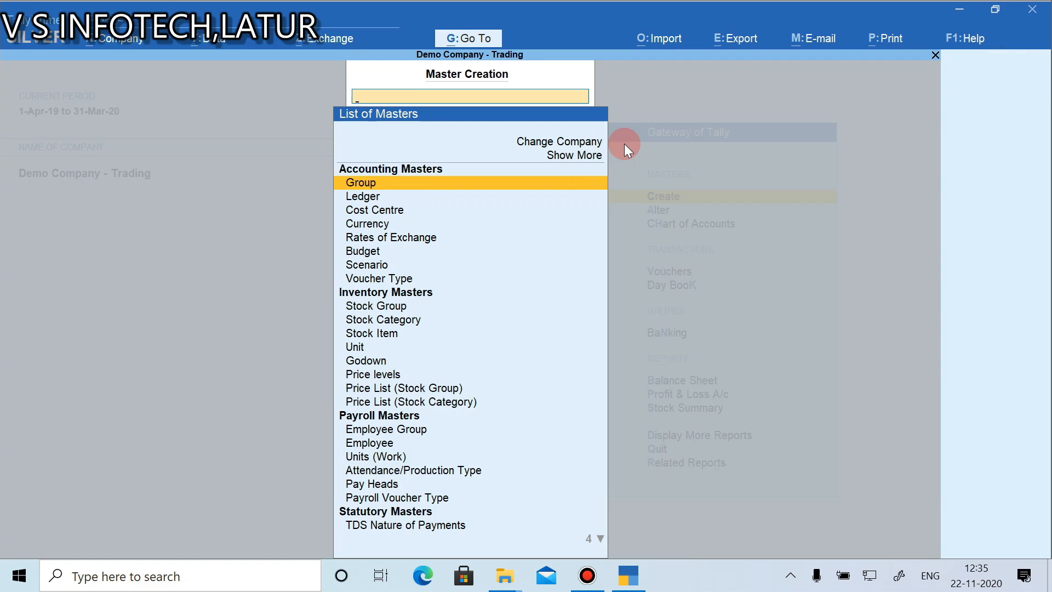
key("Down")
key("Down")
key("Down")
key("Down")
key("Down")
key("Down")
key("Down")
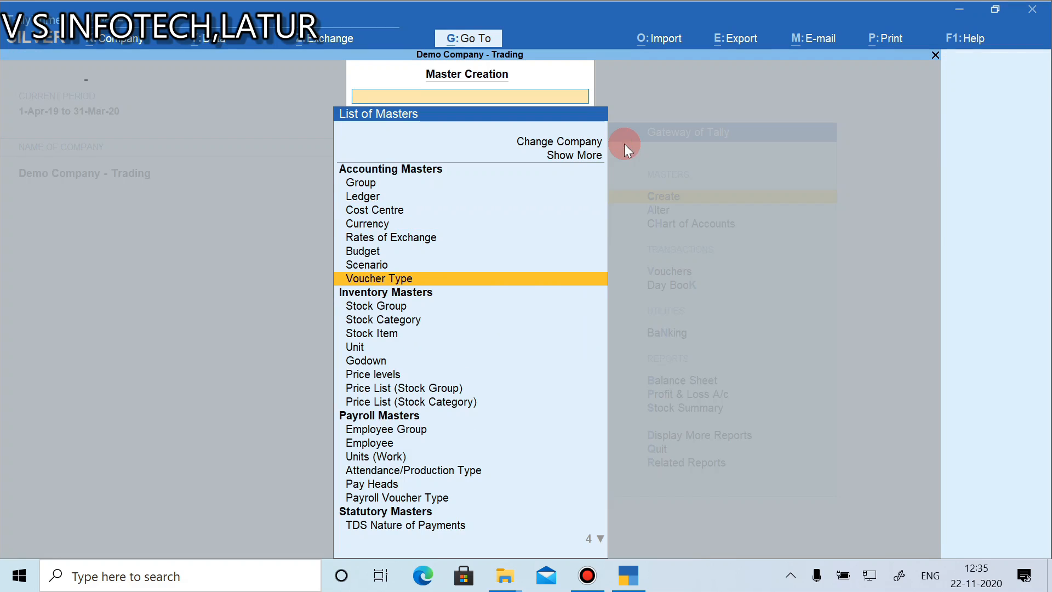
key("Return")
key("Escape")
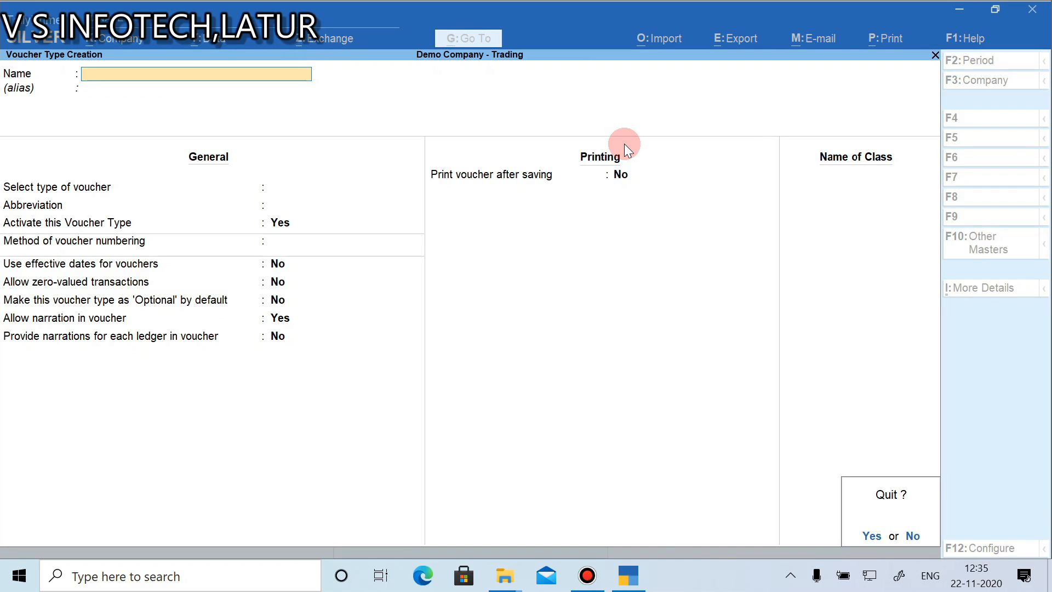
key("Return")
key("Escape")
key("Escape")
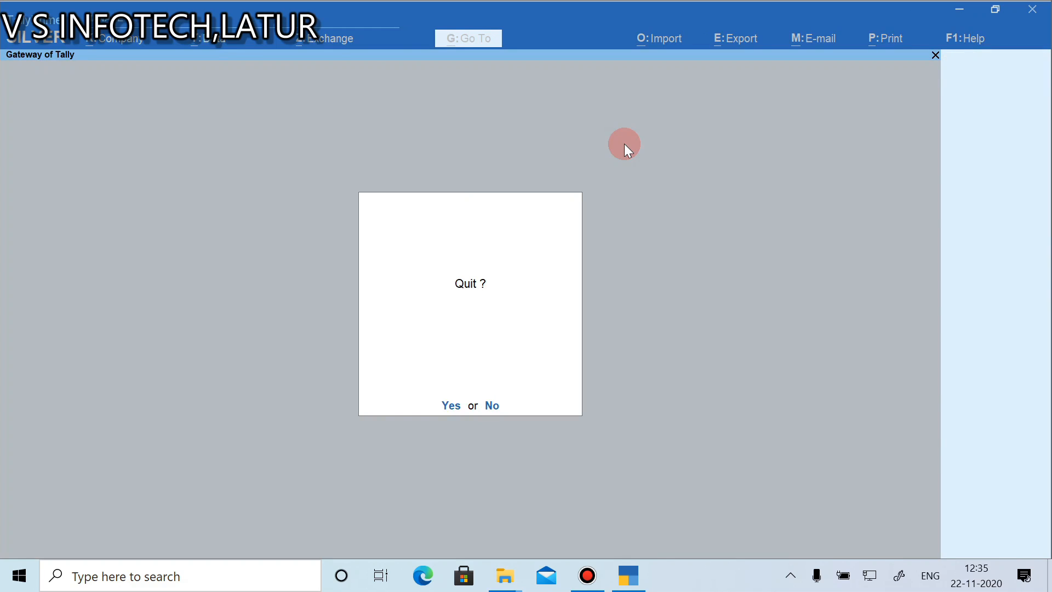
key("Escape")
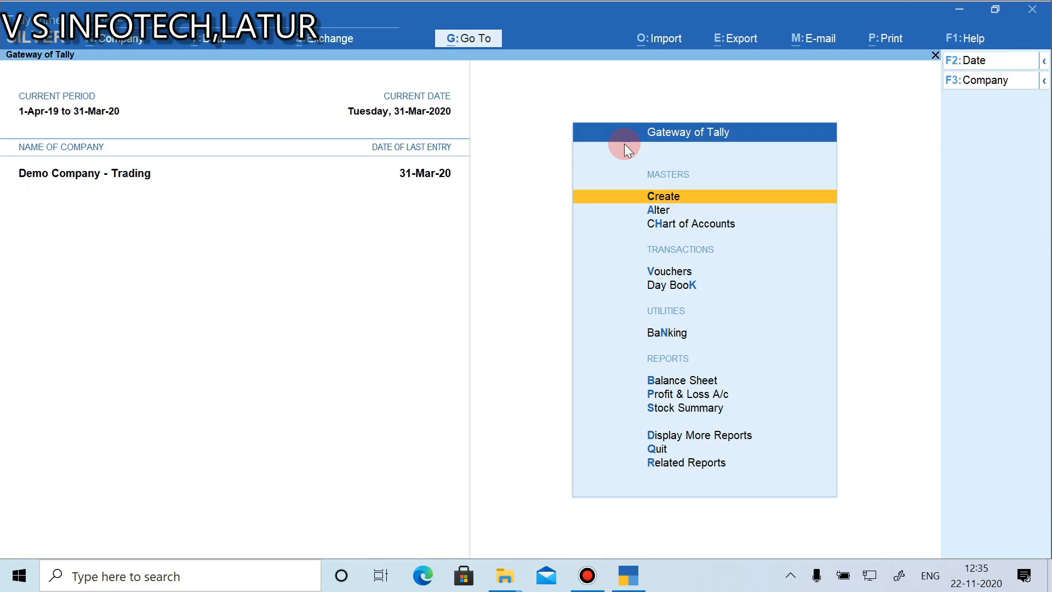
Open the list of ledgers in the Chart of Accounts and switch it to Ledger View
key("Down")
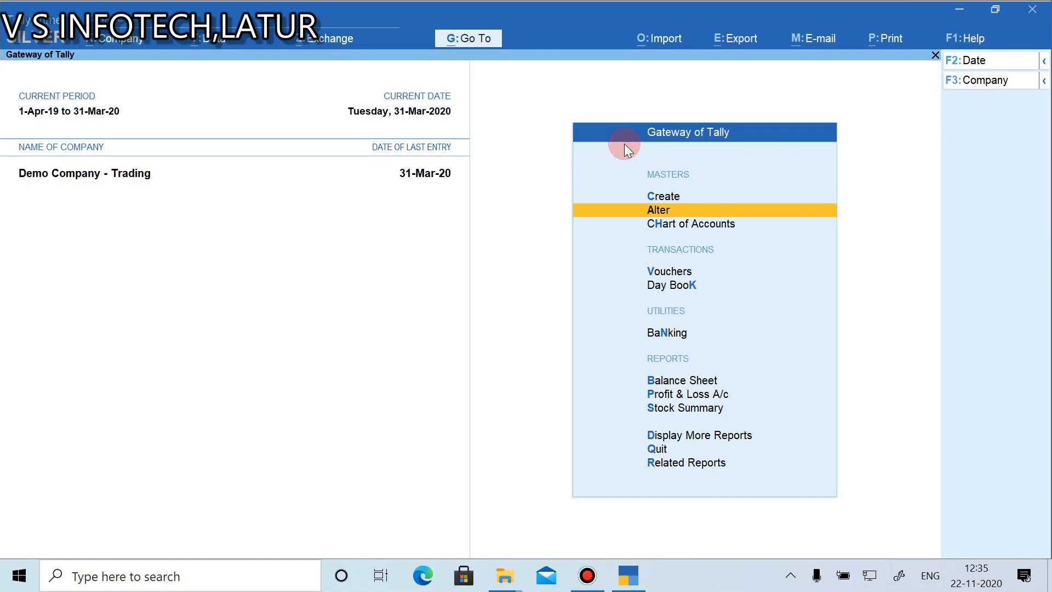
key("Down")
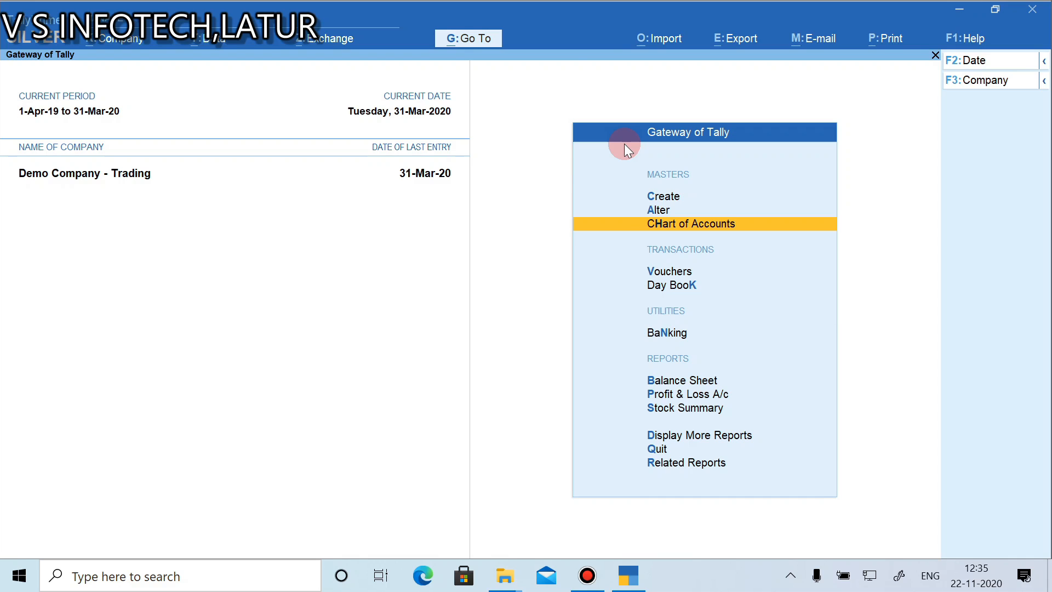
key("Return")
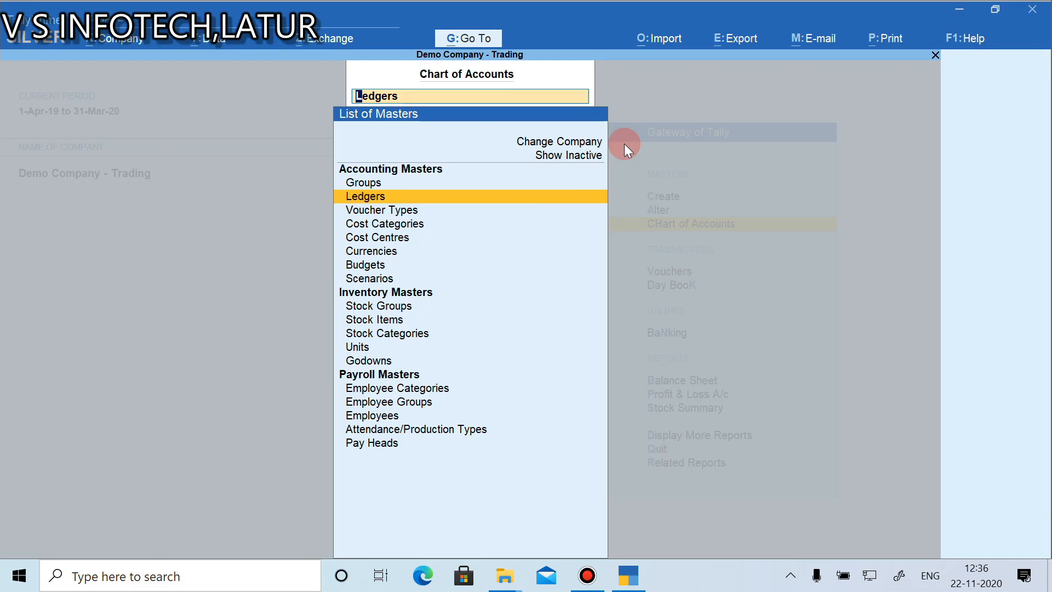
key("Return")
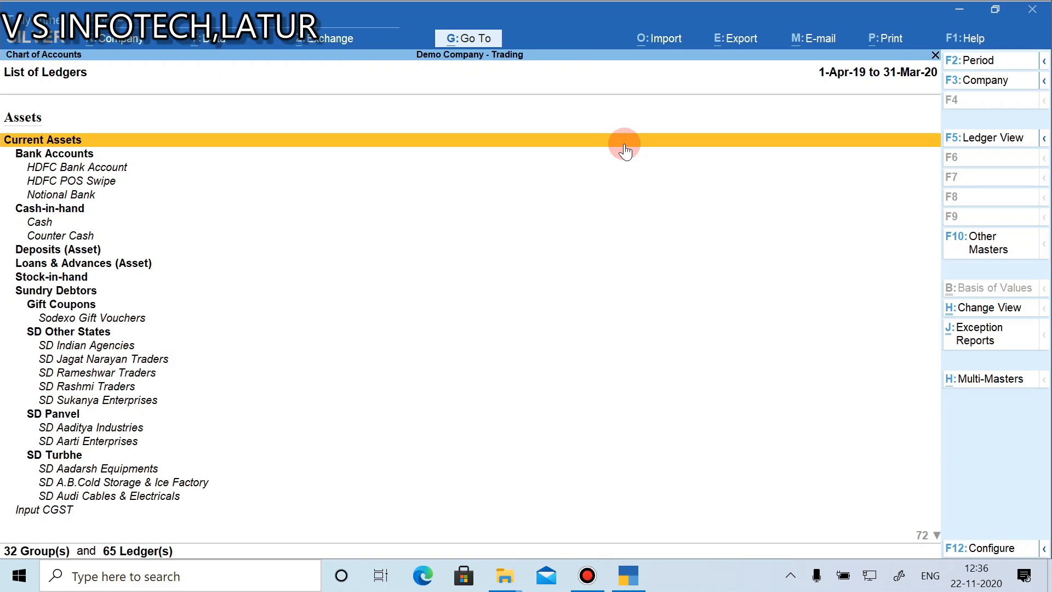
left_click(626, 149)
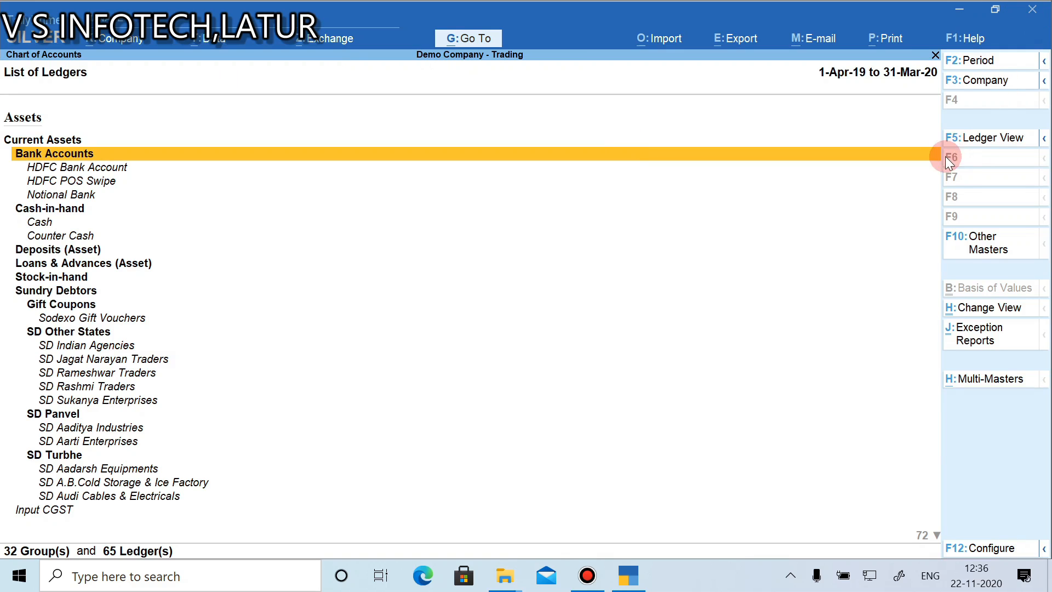
left_click(953, 144)
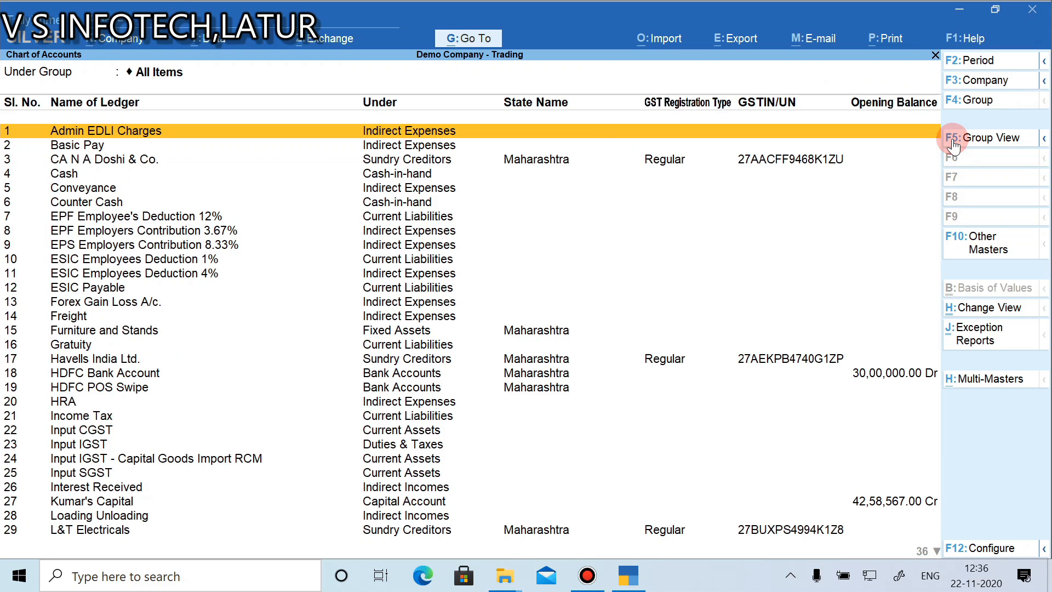
Examine the ledgers with their groups, states, GST registration details and opening balances, down to the last ledger and back up
key("Down")
key("Down")
key("Down")
key("Down")
key("Down")
key("Down")
key("Down")
key("Down")
key("Down")
key("Down")
key("Down")
key("Down")
key("Down")
key("Down")
key("Down")
key("Down")
key("Down")
key("Down")
key("Down")
key("Down")
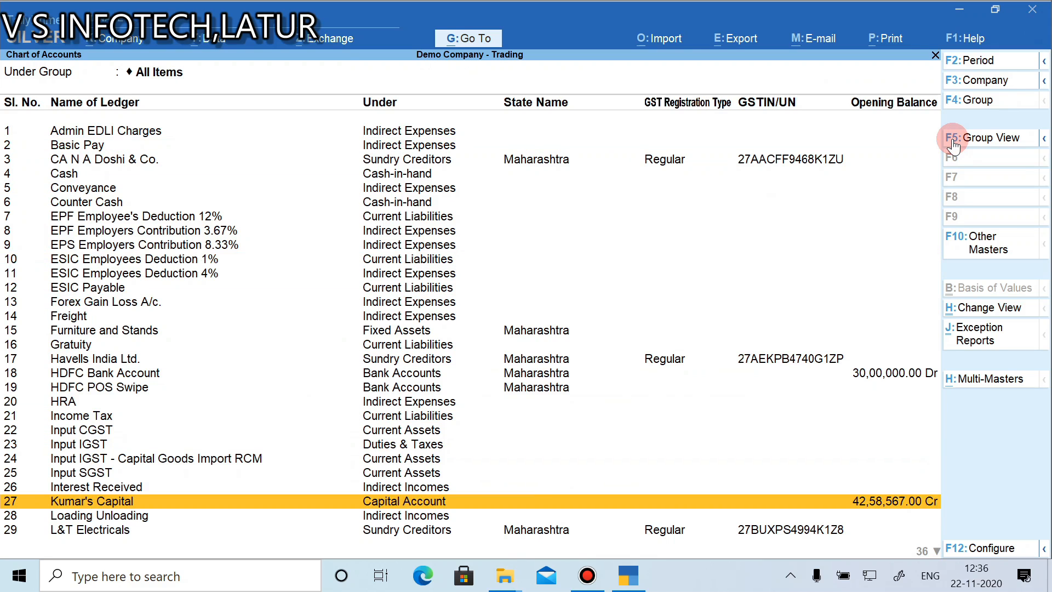
key("Down")
key("Down")
key("Down")
key("Down")
key("Down")
key("Down")
key("Down")
key("Down")
key("Down")
key("Down")
key("Down")
key("Down")
key("Down")
key("Down")
key("Down")
key("Down")
key("Down")
key("Down")
key("Down")
key("Down")
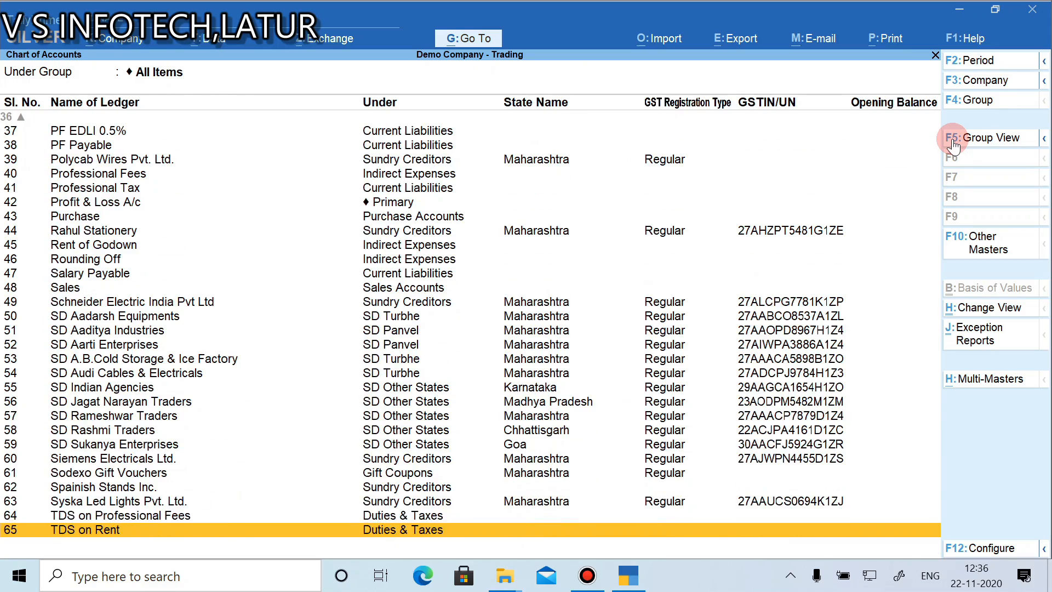
key("Up")
key("Up")
key("Up")
key("Up")
key("Up")
key("Up")
key("Up")
key("Up")
key("Up")
key("Up")
key("Up")
key("Up")
key("Up")
key("Up")
key("Up")
key("Up")
key("Up")
key("Up")
key("Up")
key("Up")
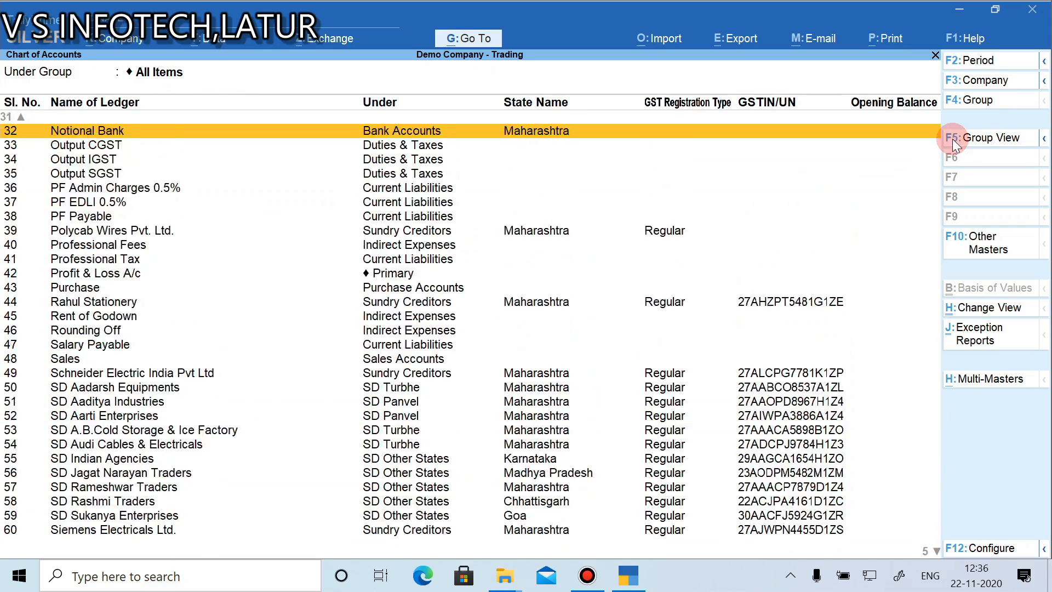
key("Up")
key("Up")
key("Up")
key("Up")
key("Up")
key("Up")
key("Up")
key("Up")
key("Up")
key("Up")
key("Up")
key("Up")
key("Up")
key("Up")
key("Up")
key("Up")
key("Up")
key("Up")
key("Up")
key("Up")
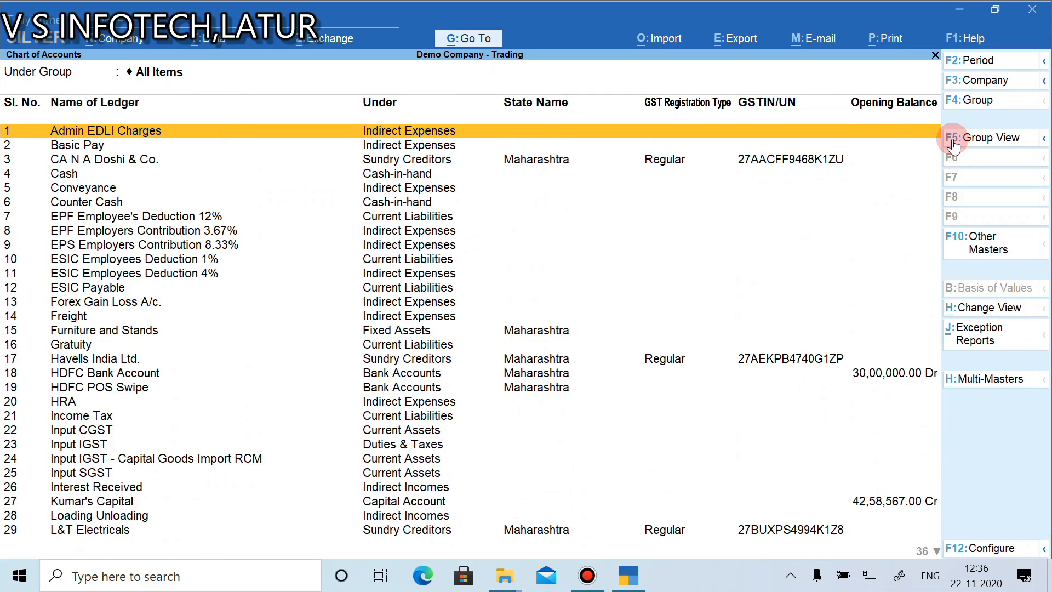
key("Down")
key("Down")
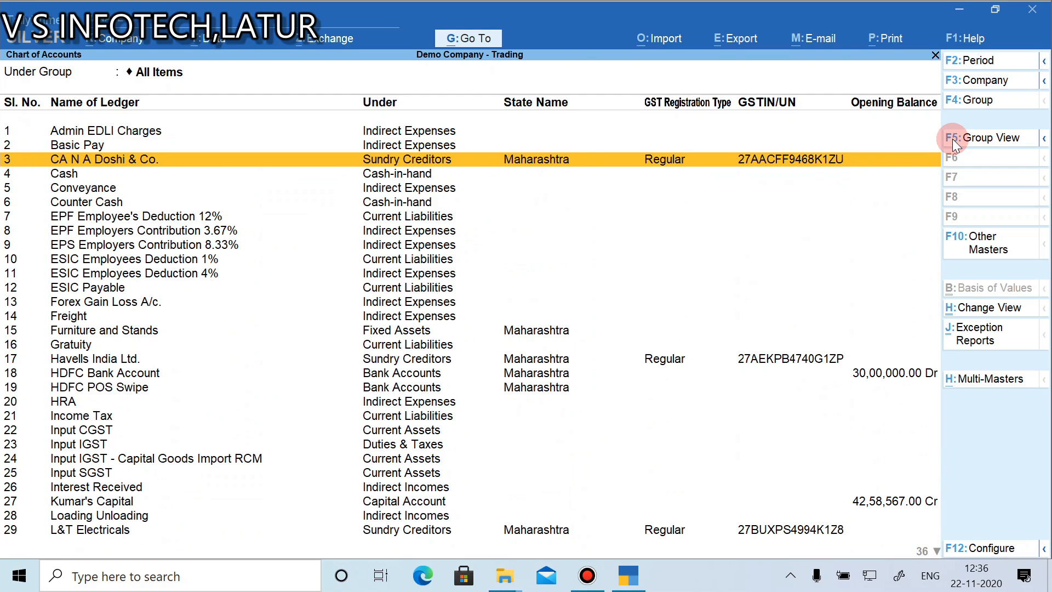
Leave the ledger list, view the list of groups in the Chart of Accounts, and close it
key("Escape")
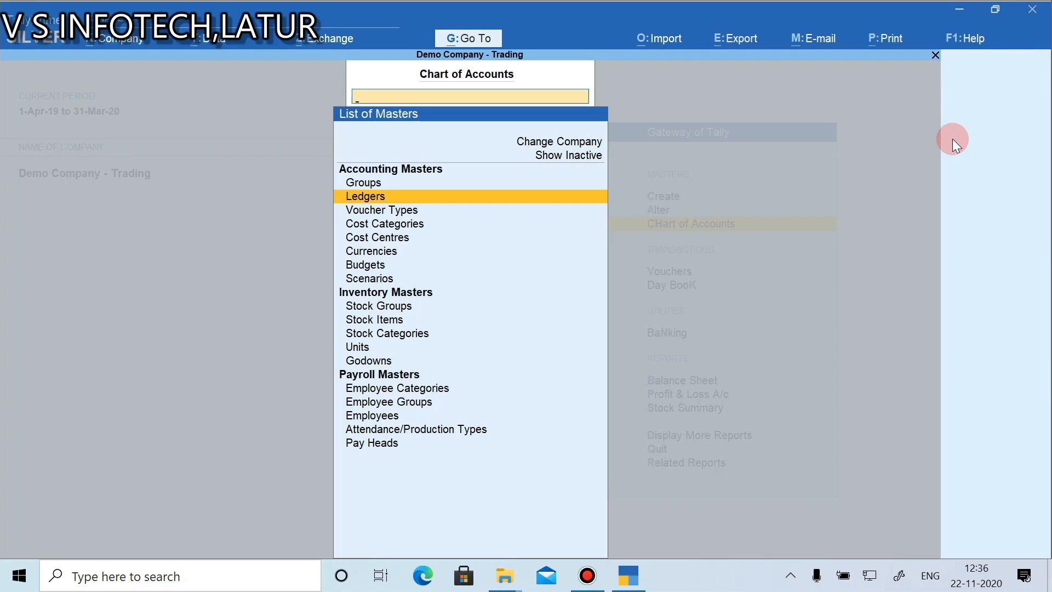
key("Up")
key("Return")
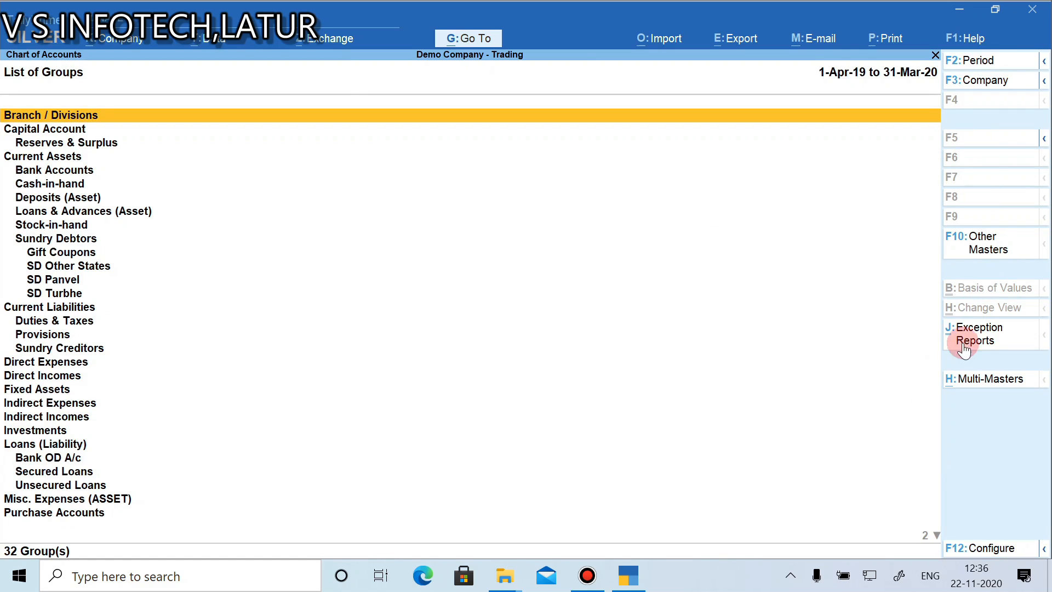
key("Escape")
Reopen the list of ledgers, switch it to Ledger View and back to Group View, and examine the grouped ledgers
key("Down")
key("Return")
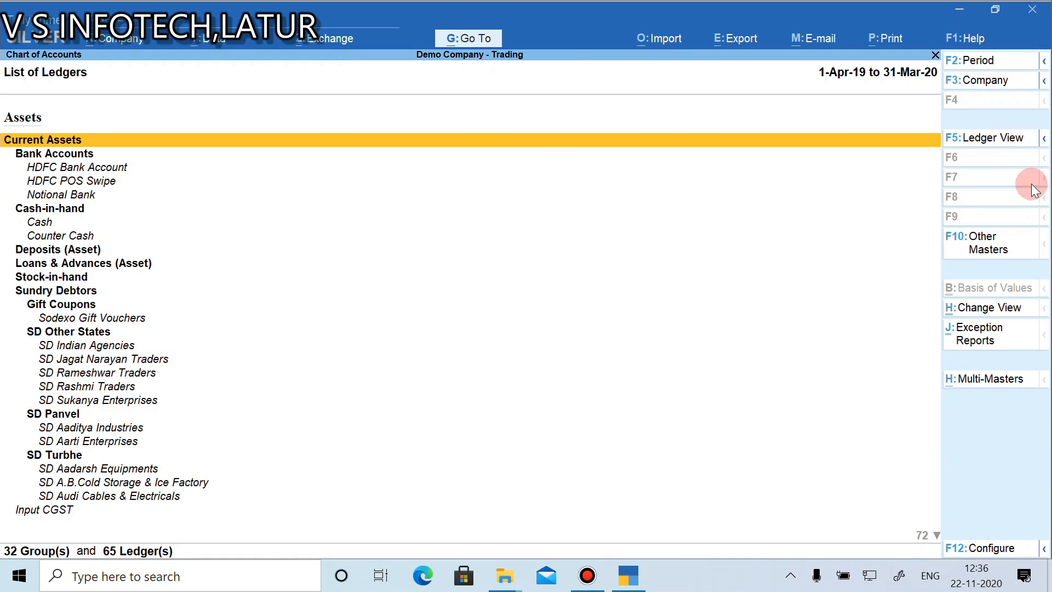
left_click(1044, 138)
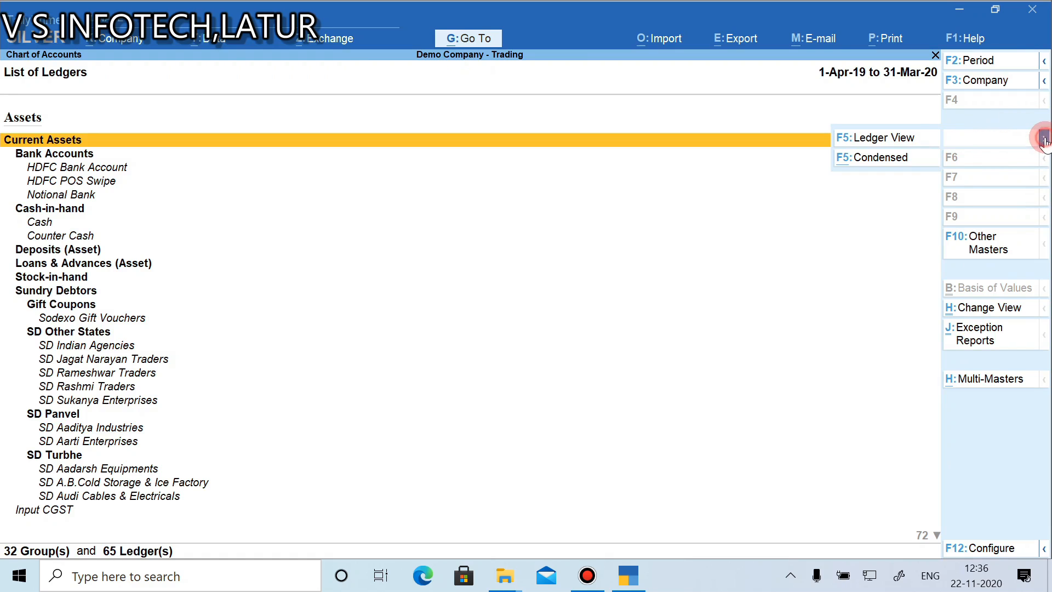
left_click(904, 141)
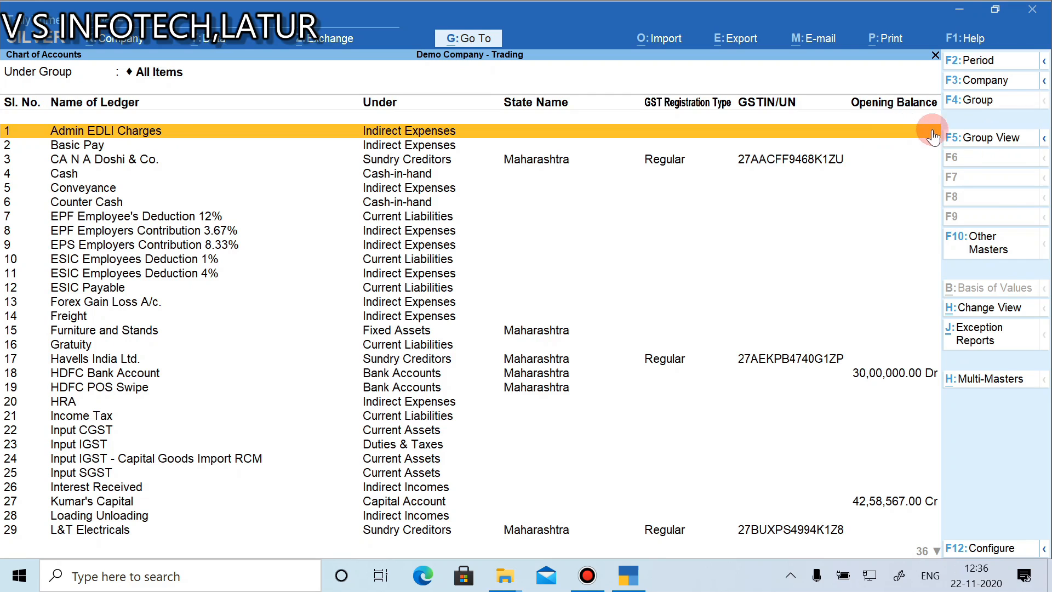
left_click(957, 140)
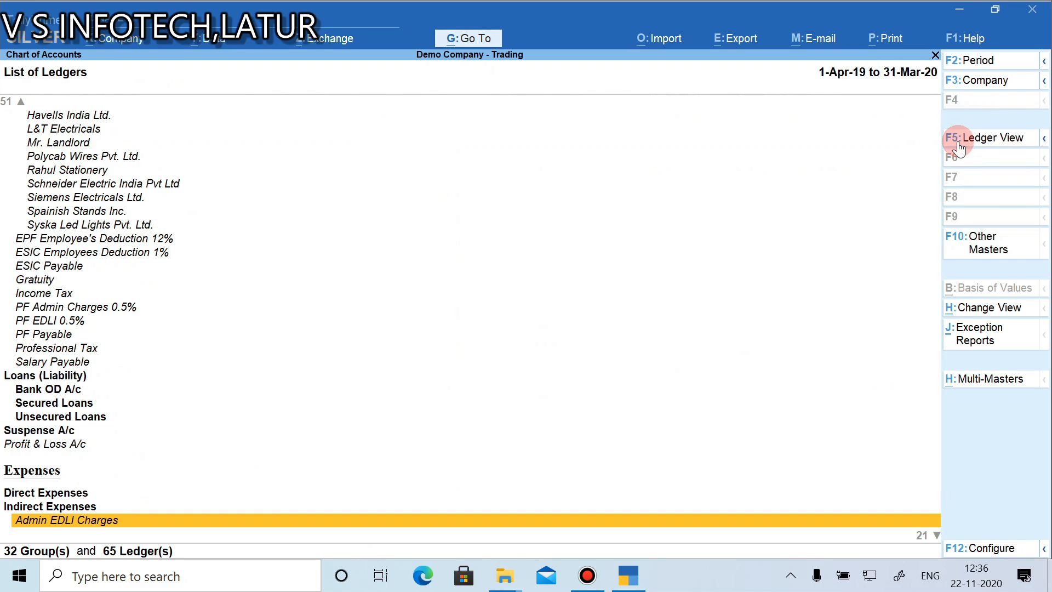
key("Page_Up")
key("Page_Up")
key("Page_Up")
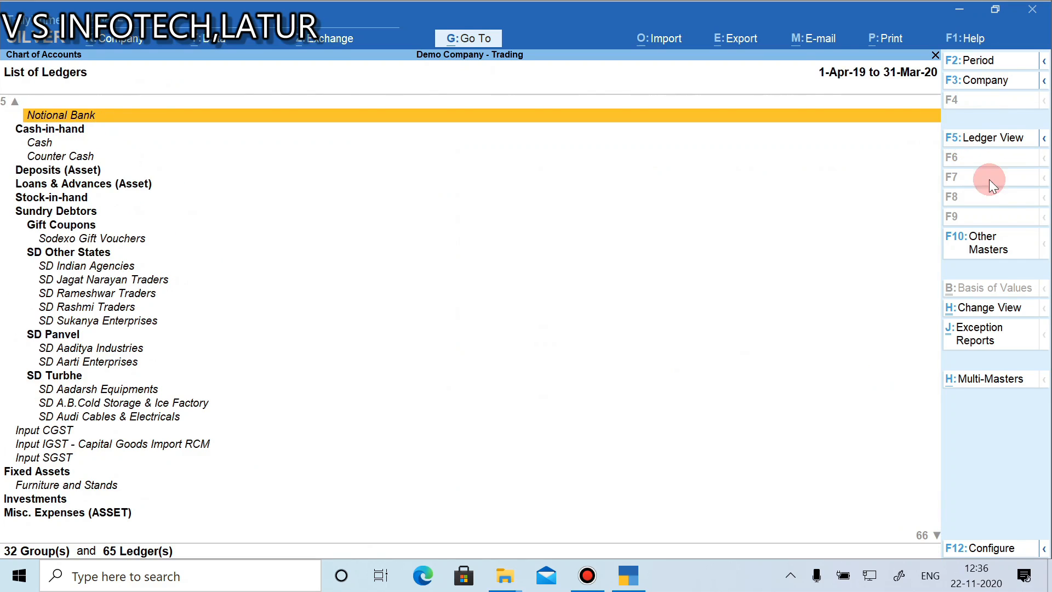
View the other masters selectable from the ledger list and close the selection without choosing one
left_click(959, 245)
key("Escape")
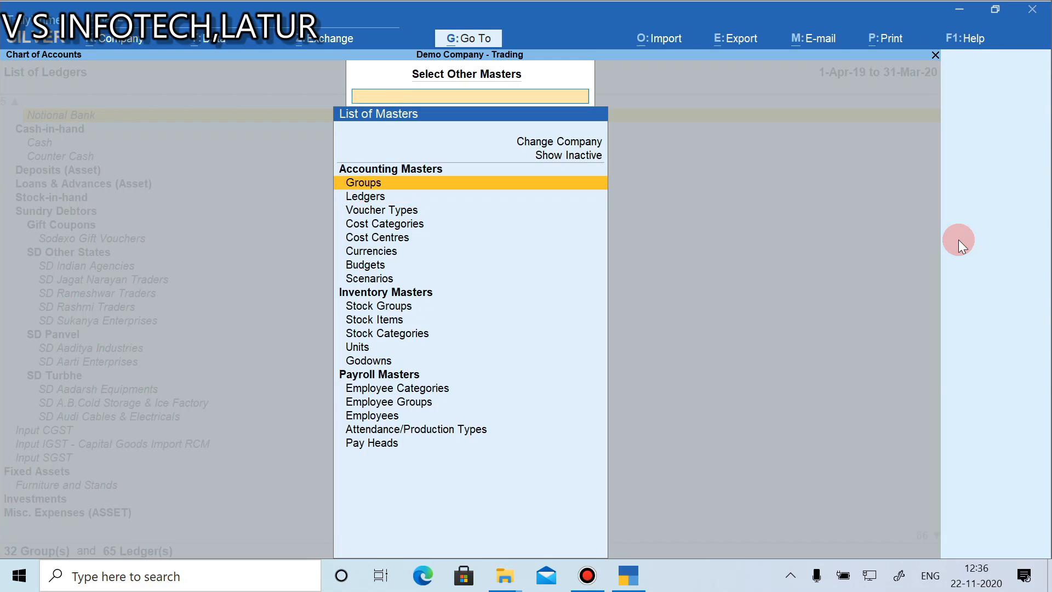
key("Escape")
Examine the ledgers in Ledger View down to HDFC Bank Account, and change the view back to Group View
left_click(954, 140)
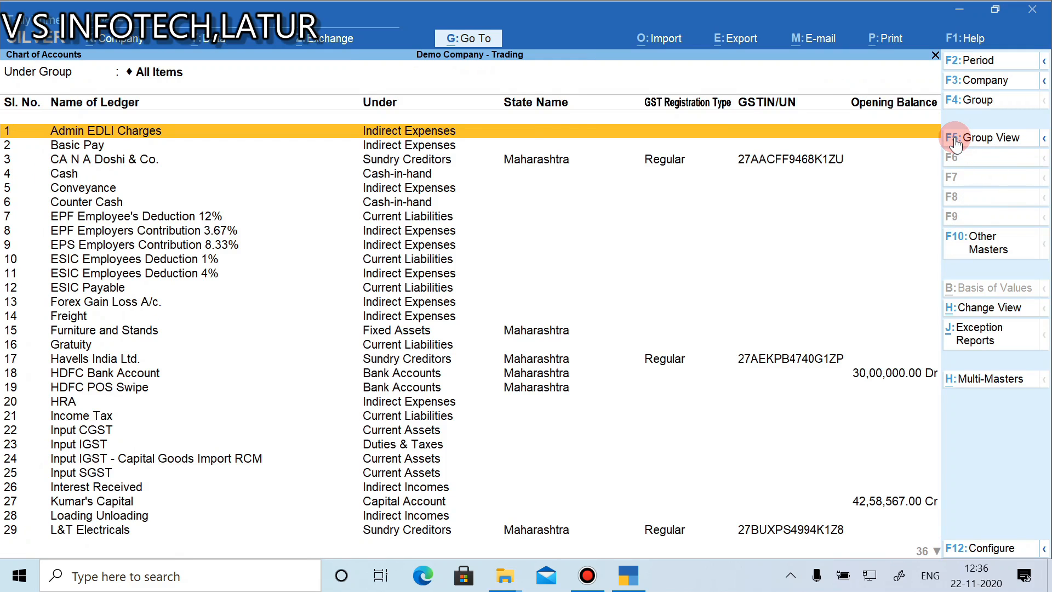
key("Down")
key("Down")
key("Down")
key("Down")
key("Down")
key("Down")
key("Down")
key("Down")
key("Down")
key("Down")
key("Down")
key("Down")
key("Down")
key("Down")
key("Down")
key("Down")
key("Down")
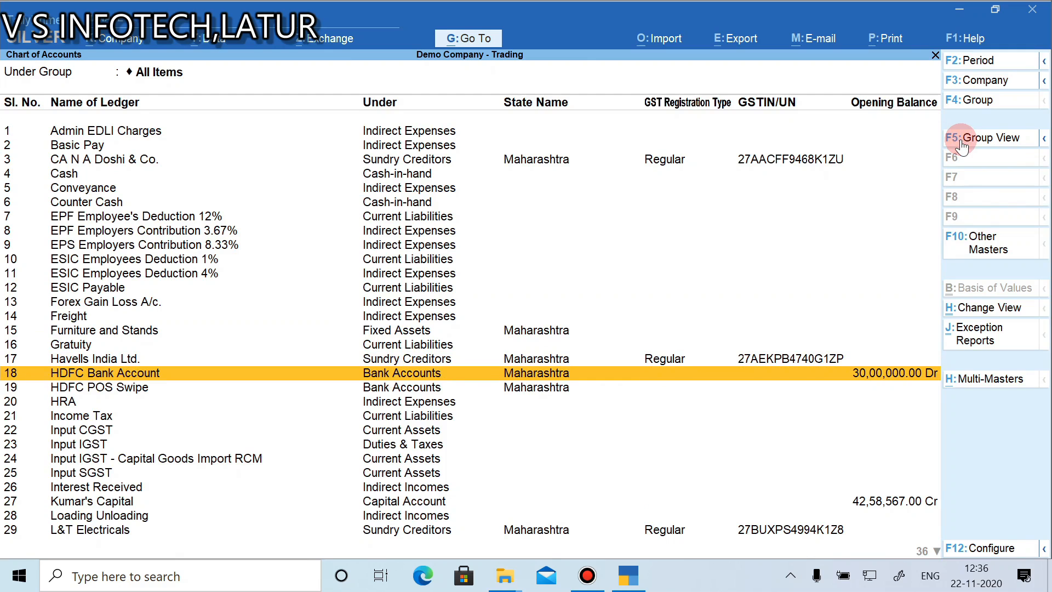
left_click(948, 310)
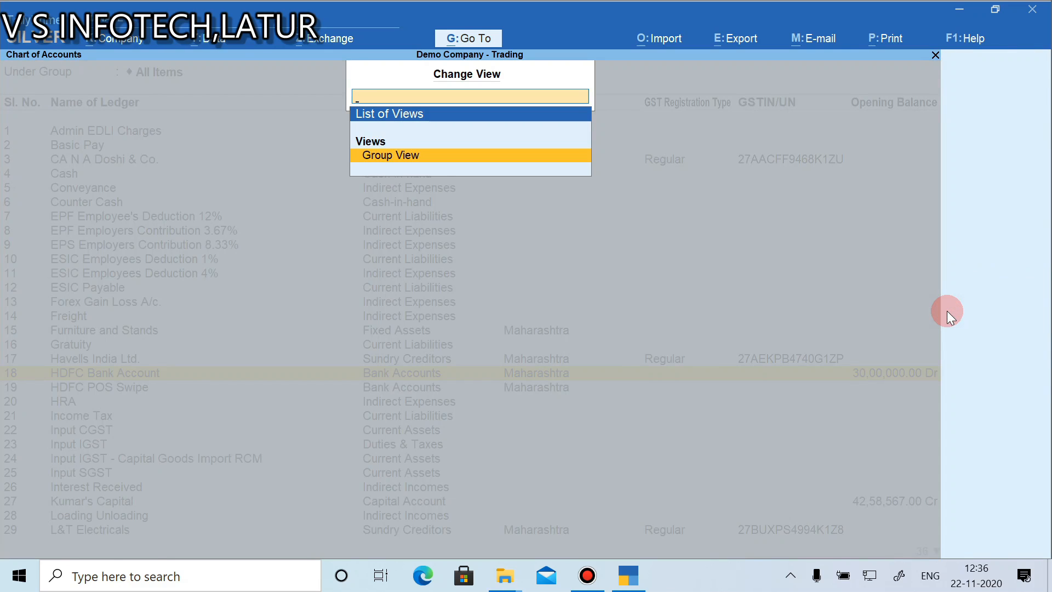
key("Return")
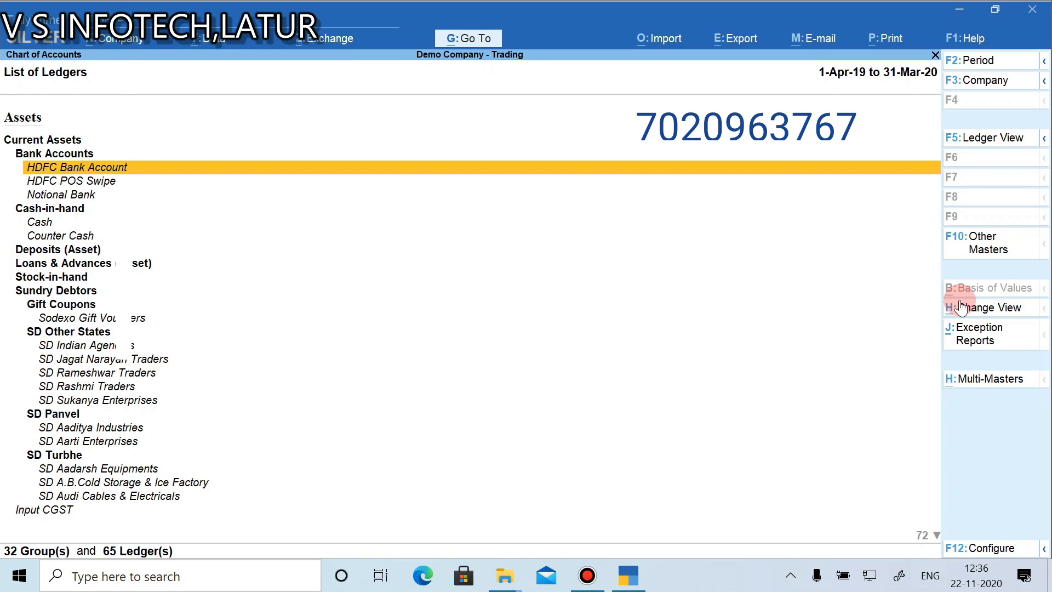
Open the exception reports for the ledger list and go through the options down to Update Party GSTIN
left_click(949, 332)
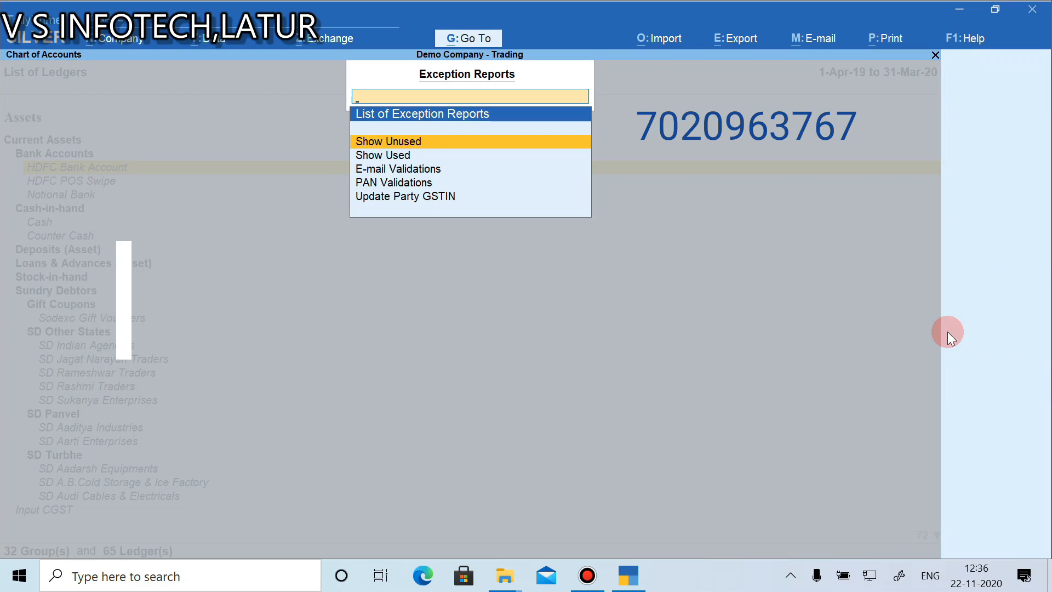
key("Down")
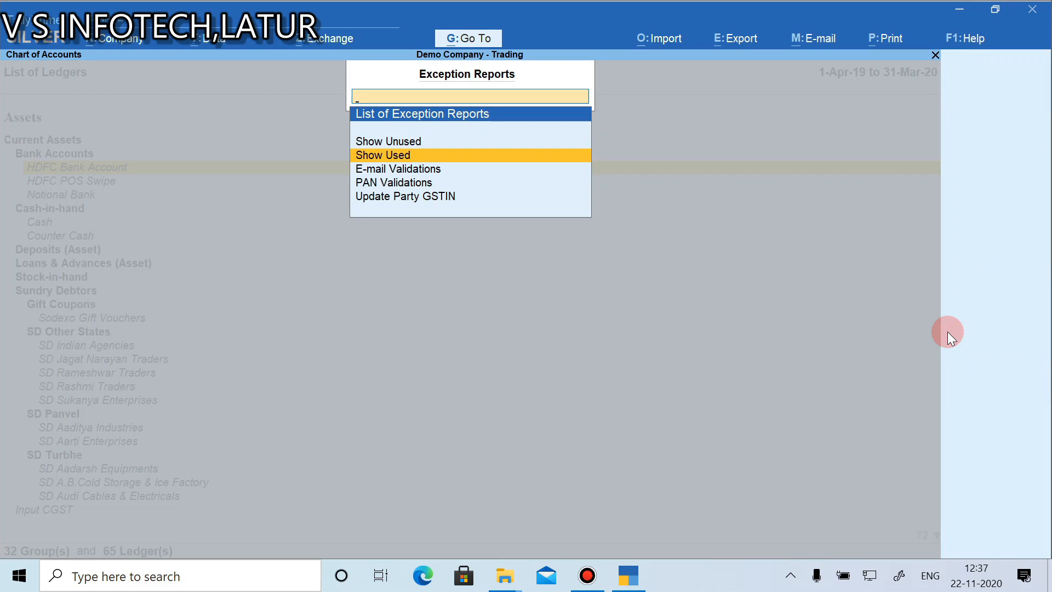
key("Down")
key("Down")
key("Down")
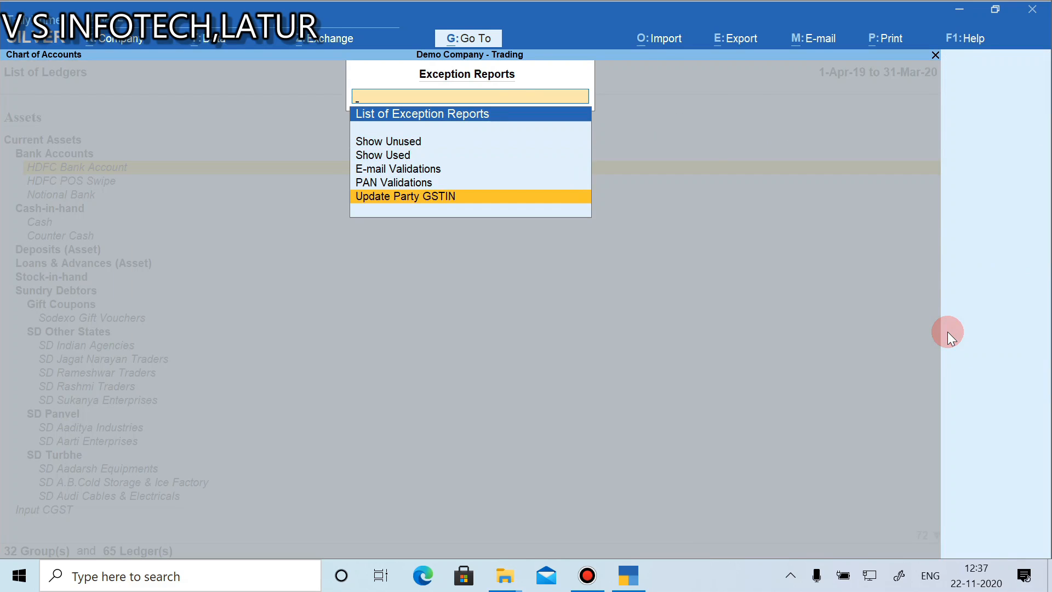
View the Update Party GSTIN report for all ledgers of the Sundry Debtors group and quit it without changing the registration type
key("Return")
type("Sun")
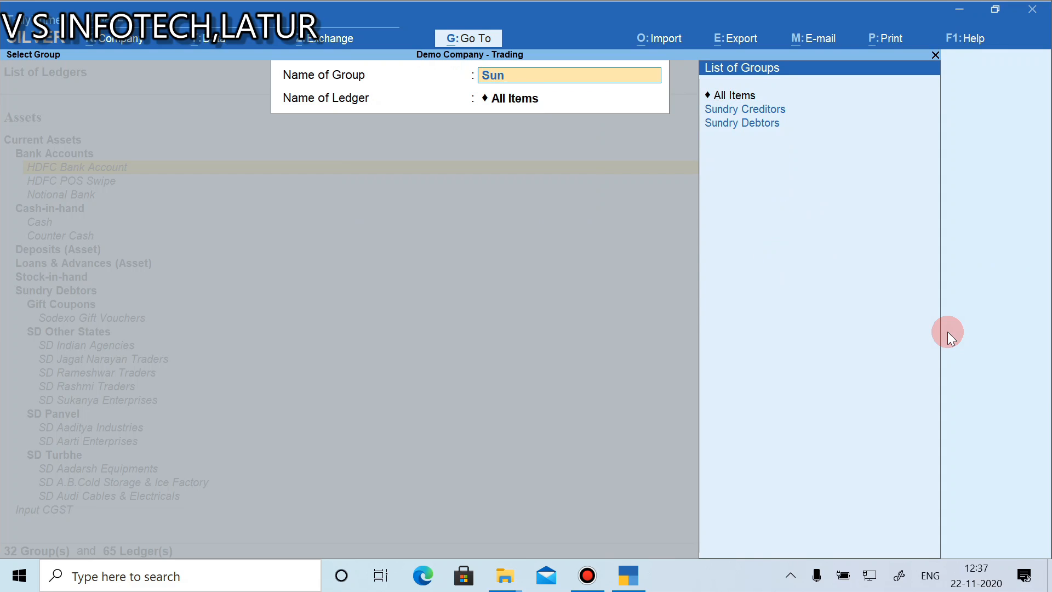
key("Down")
key("Return")
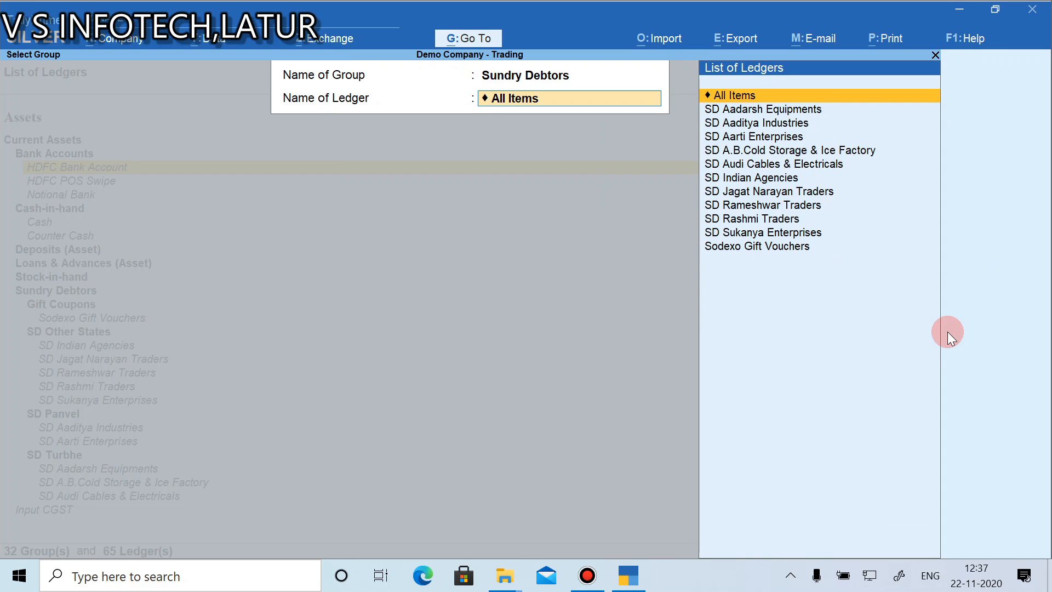
key("Return")
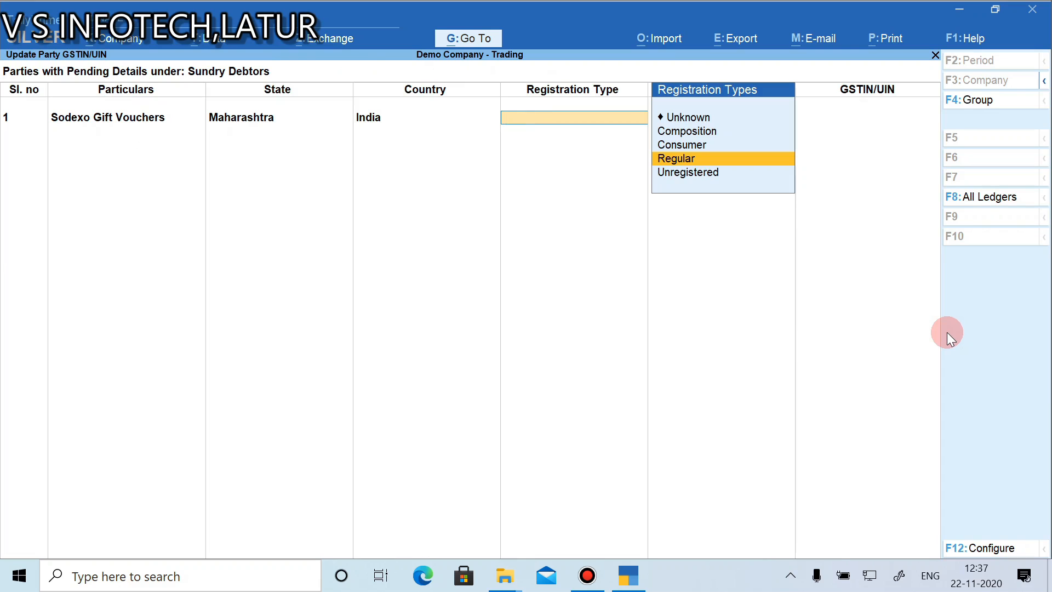
key("Escape")
key("y")
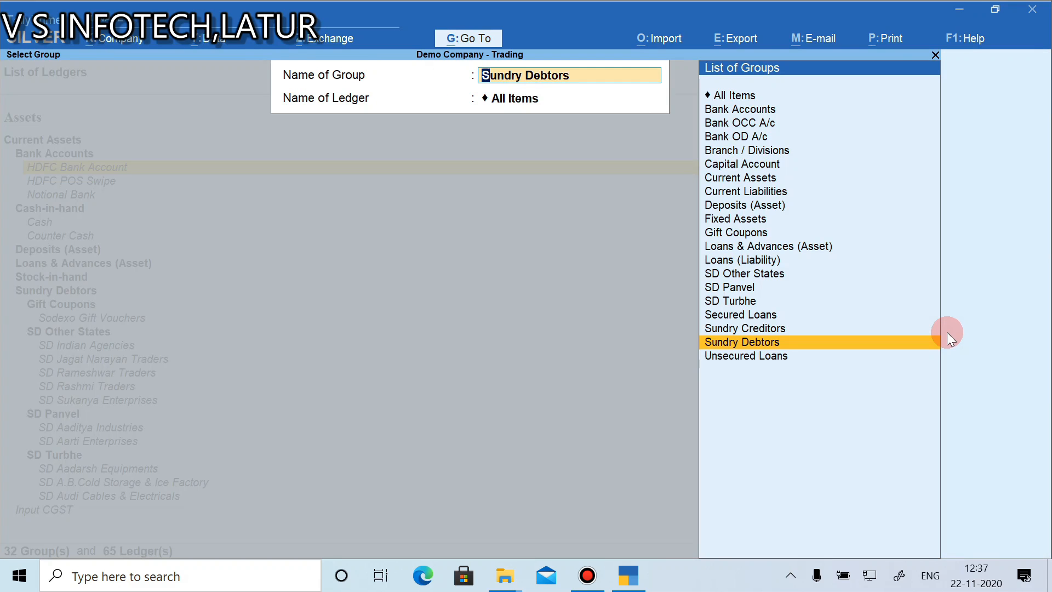
Open the Update Party GSTIN report for all ledgers of the Sundry Debtors group
key("Return")
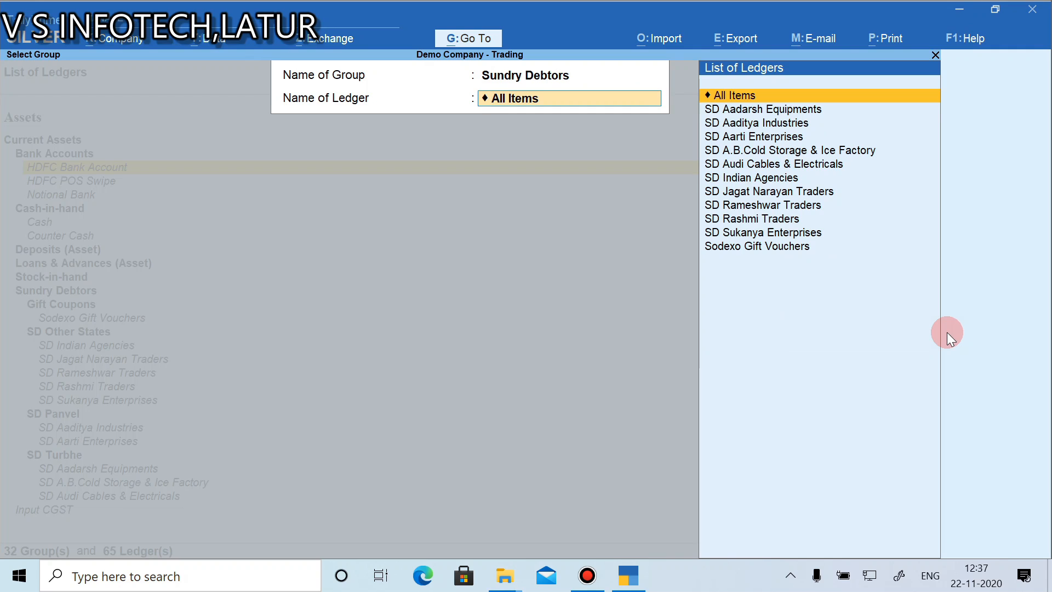
key("Down")
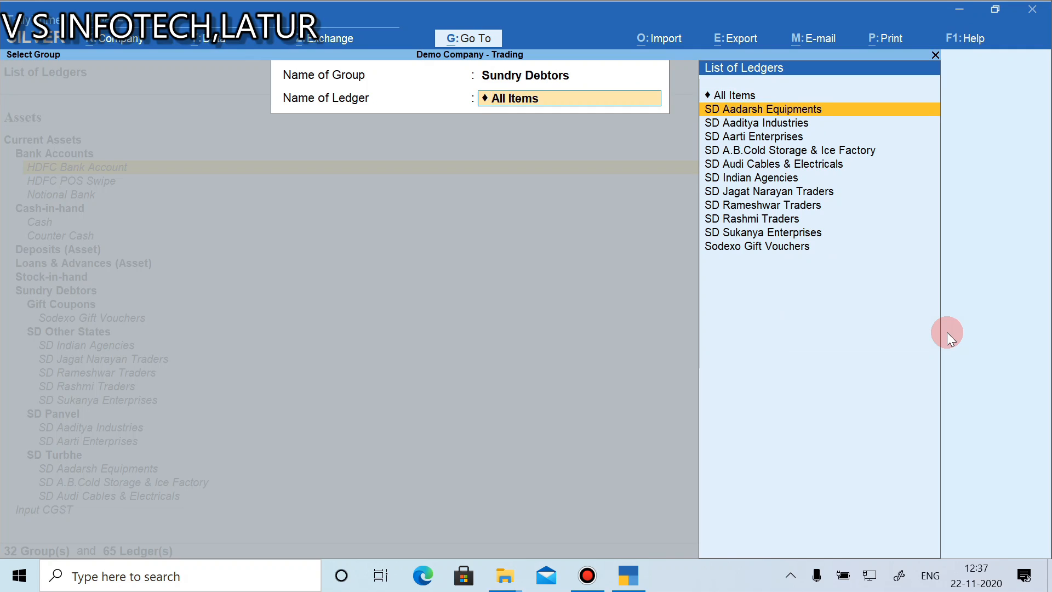
key("Up")
key("Return")
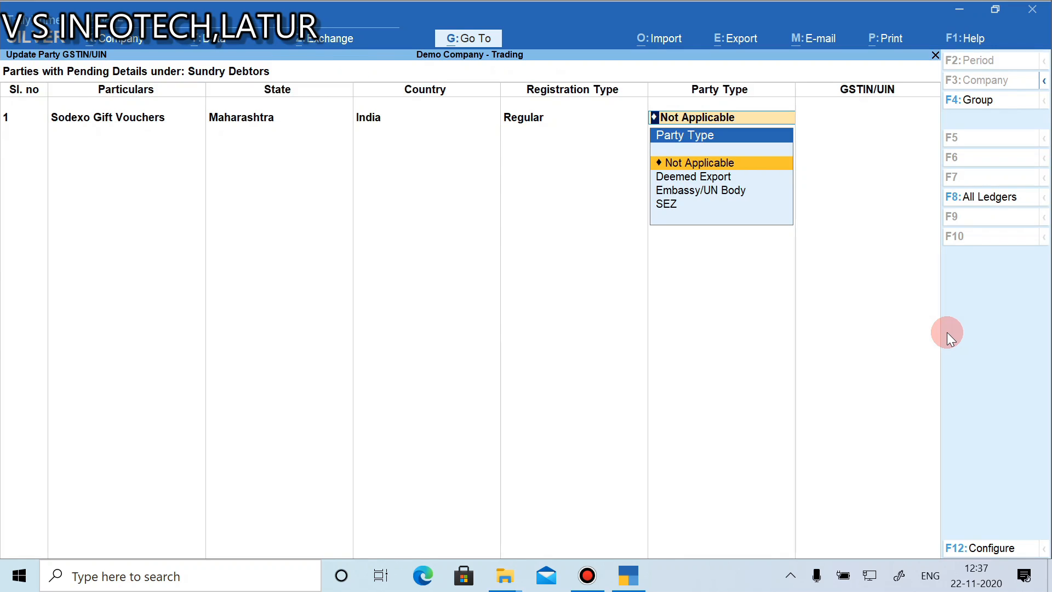
Configure the report to show the party address, the state before reorganisation and the GSTIN/UIN before reorganisation
key("F12")
type("y")
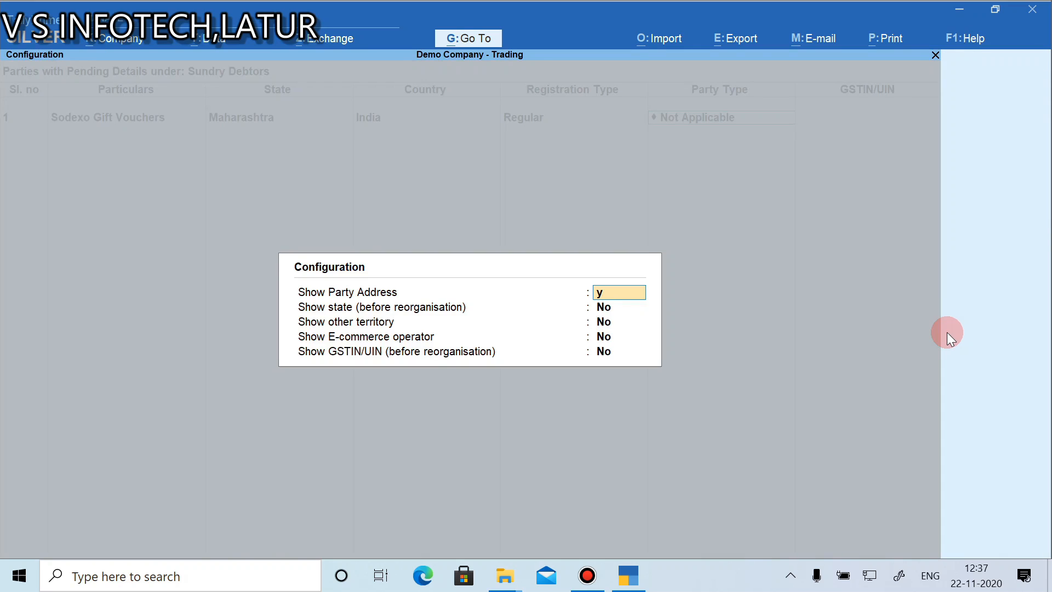
key("Return")
type("y")
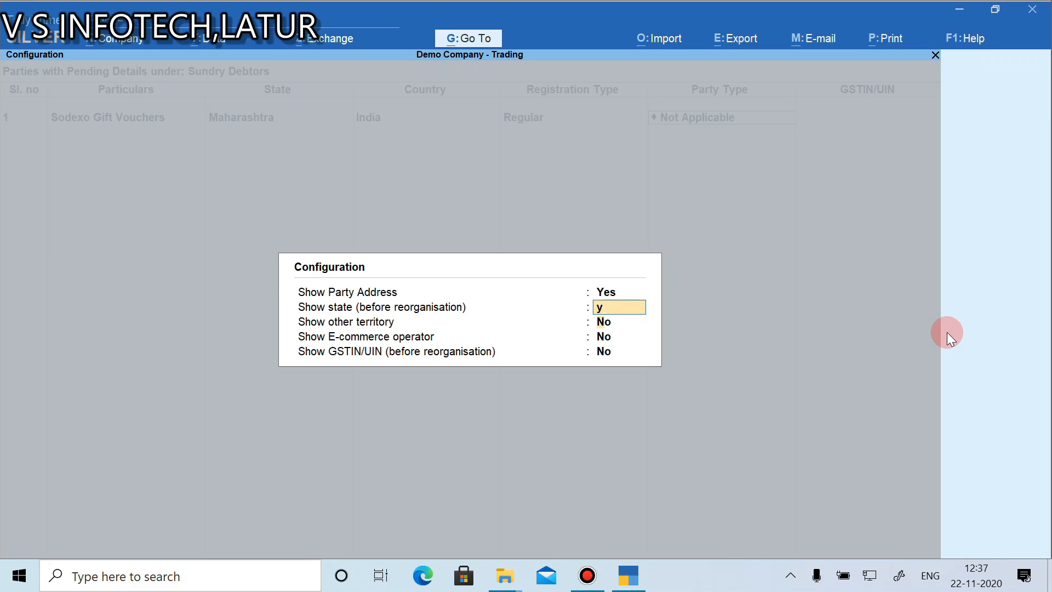
key("Return")
key("Return")
key("Return")
type("y")
key("Return")
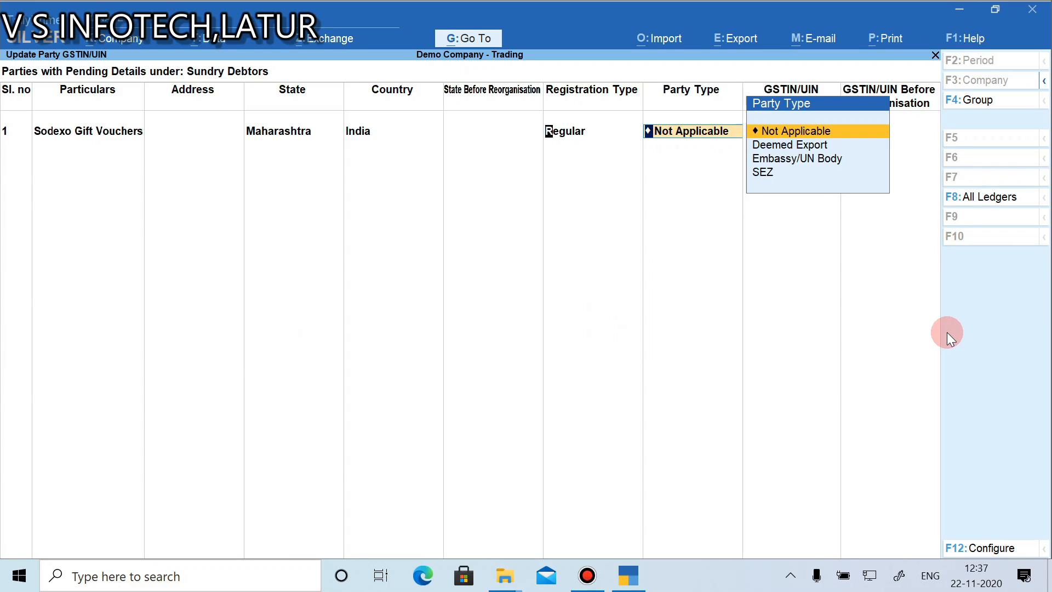
Switch the report to all ledgers, to exceptions only, and back to all ledgers
key("F8")
key("Return")
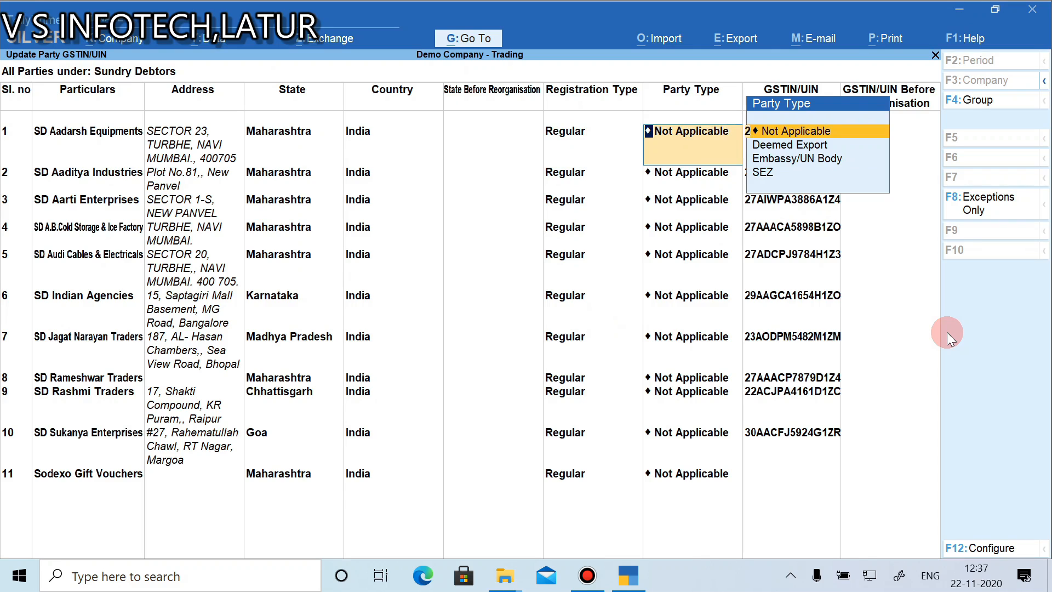
key("Return")
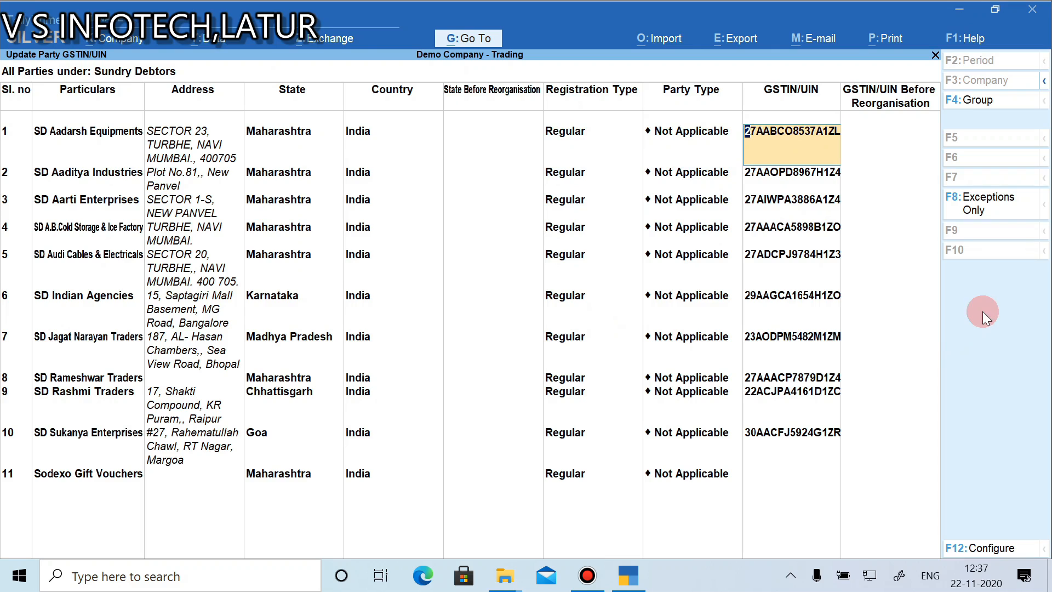
left_click(972, 210)
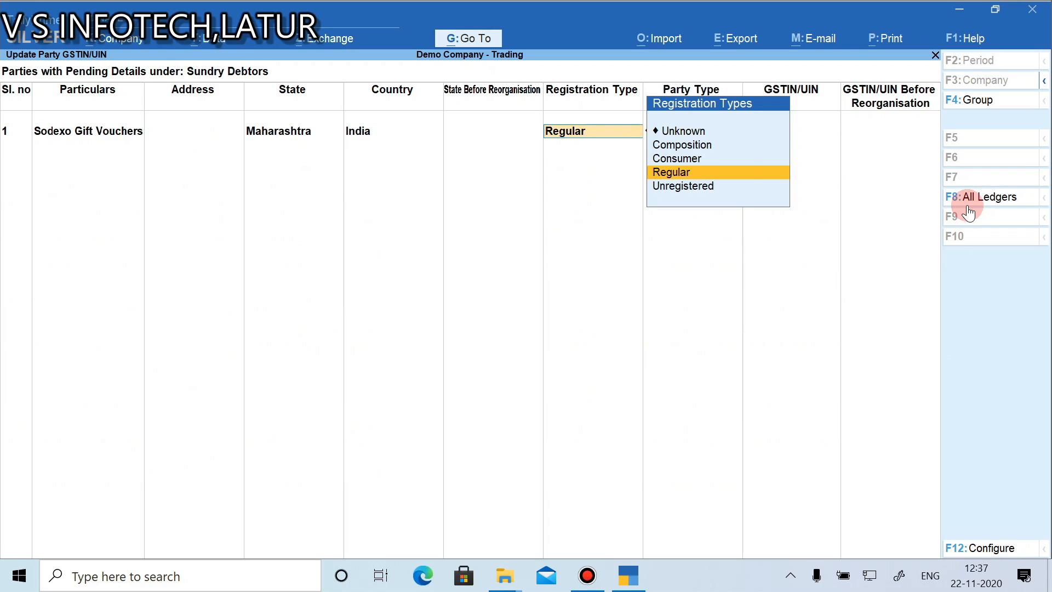
key("Return")
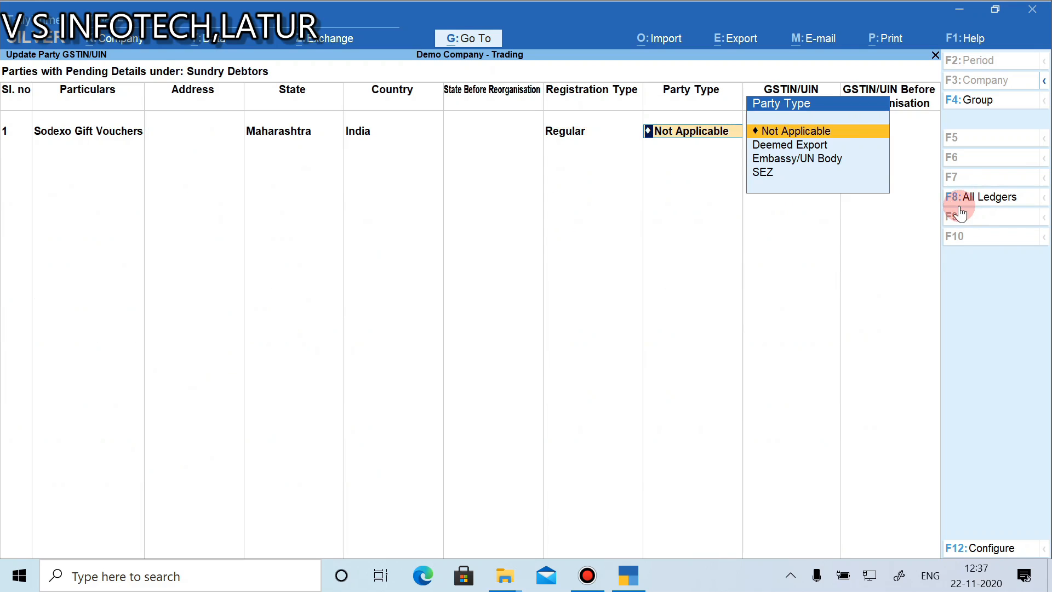
left_click(957, 205)
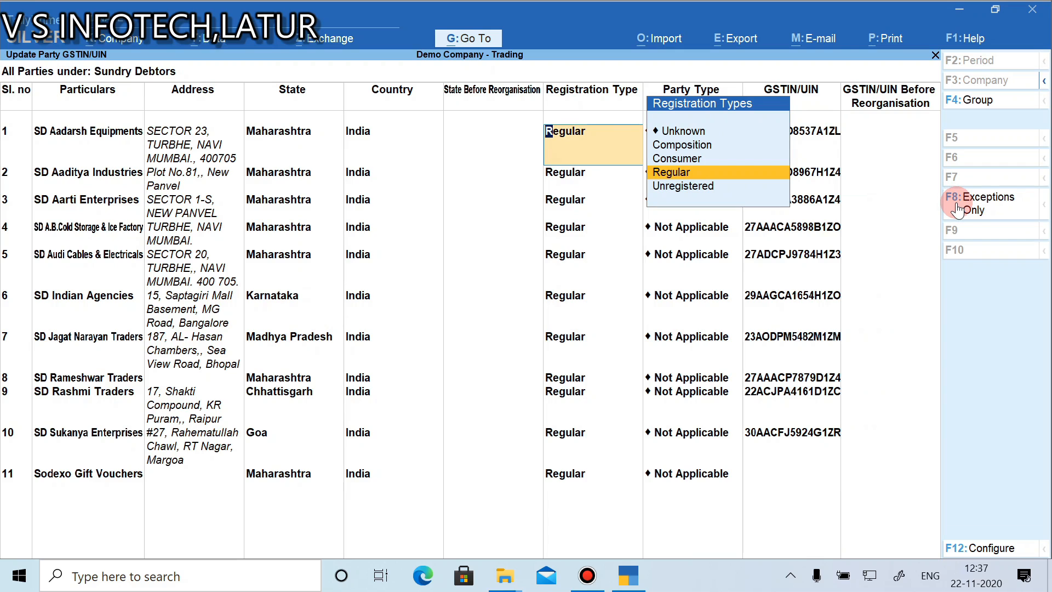
key("Return")
key("Return")
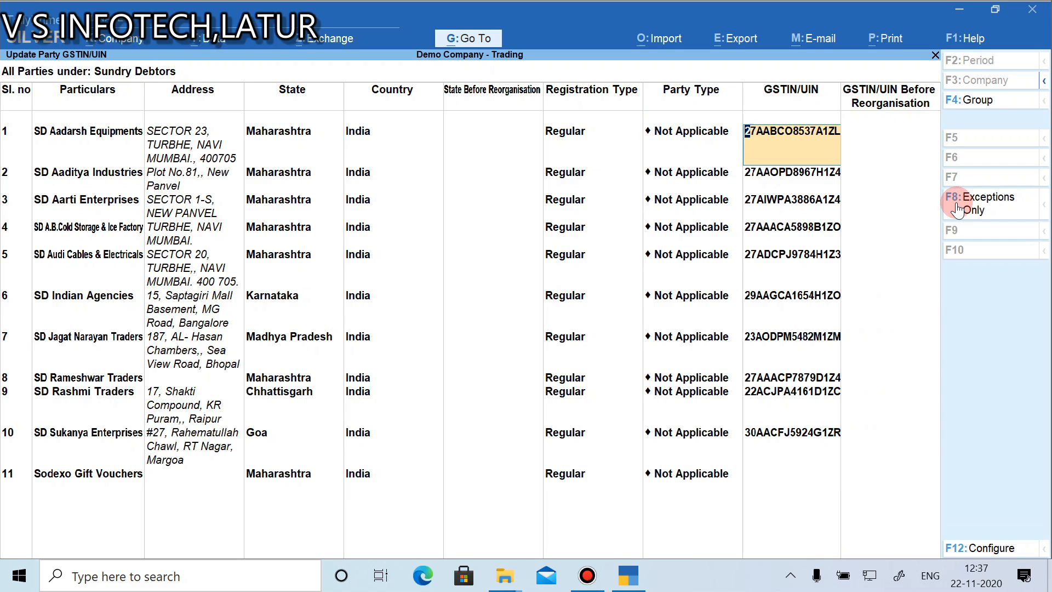
Go through the parties' GSTIN/UIN fields down to SD Indian Agencies and quit the report to the ledger list
key("Down")
key("Down")
key("Down")
key("Down")
key("Down")
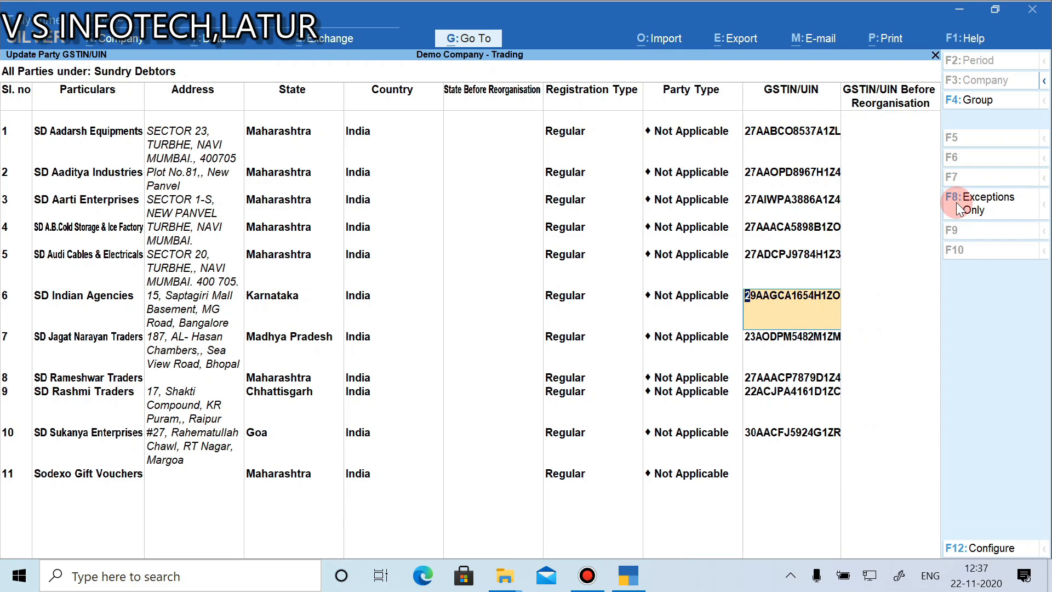
key("F12")
key("Escape")
key("Escape")
key("Escape")
key("y")
key("Escape")
key("Escape")
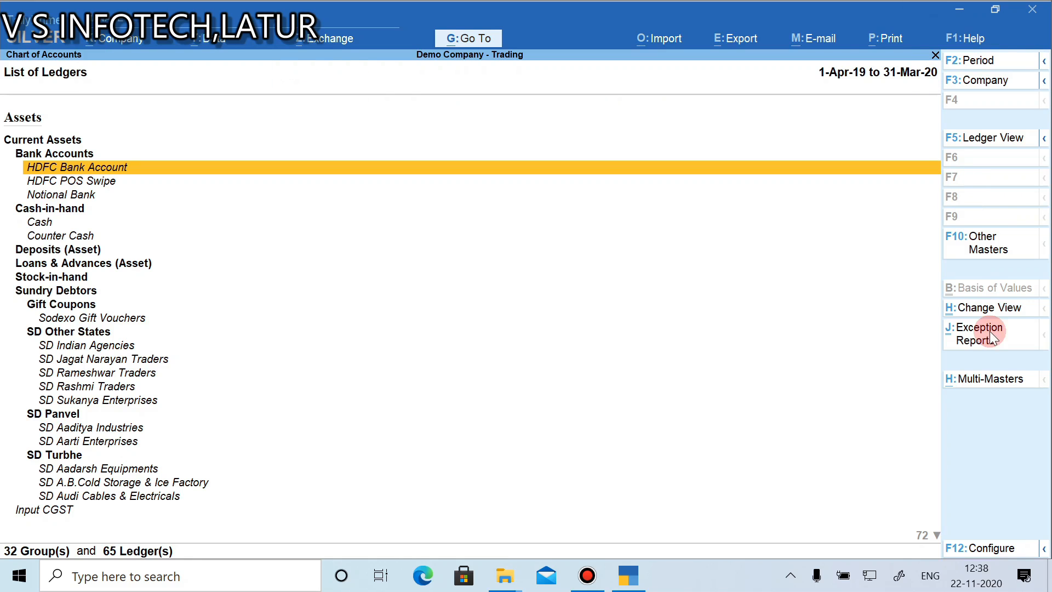
View the Multi Ledger Creation screen for the Sundry Debtors group and quit it without entering a ledger
left_click(950, 383)
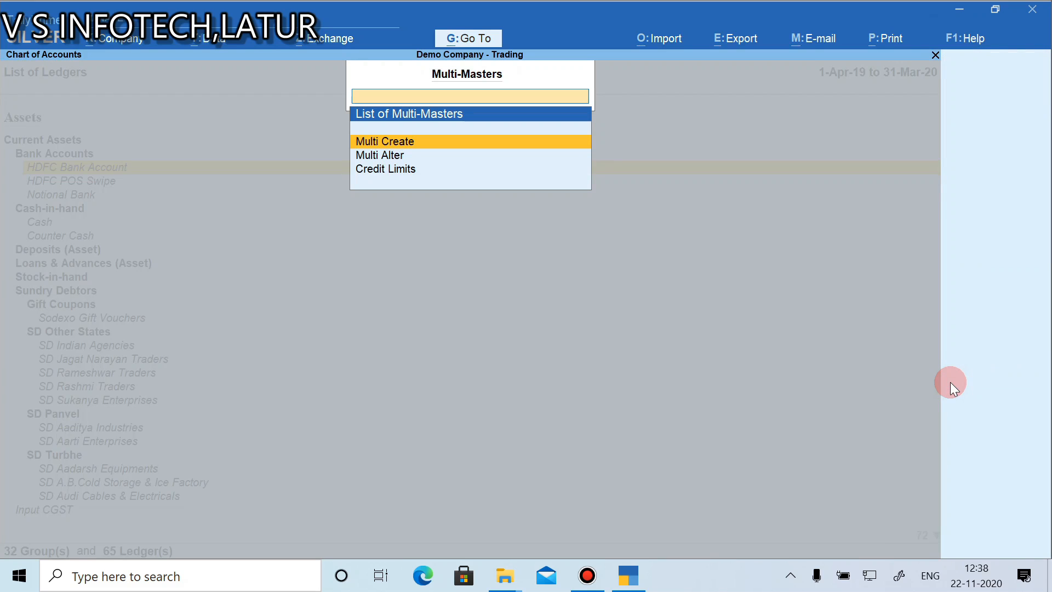
key("Return")
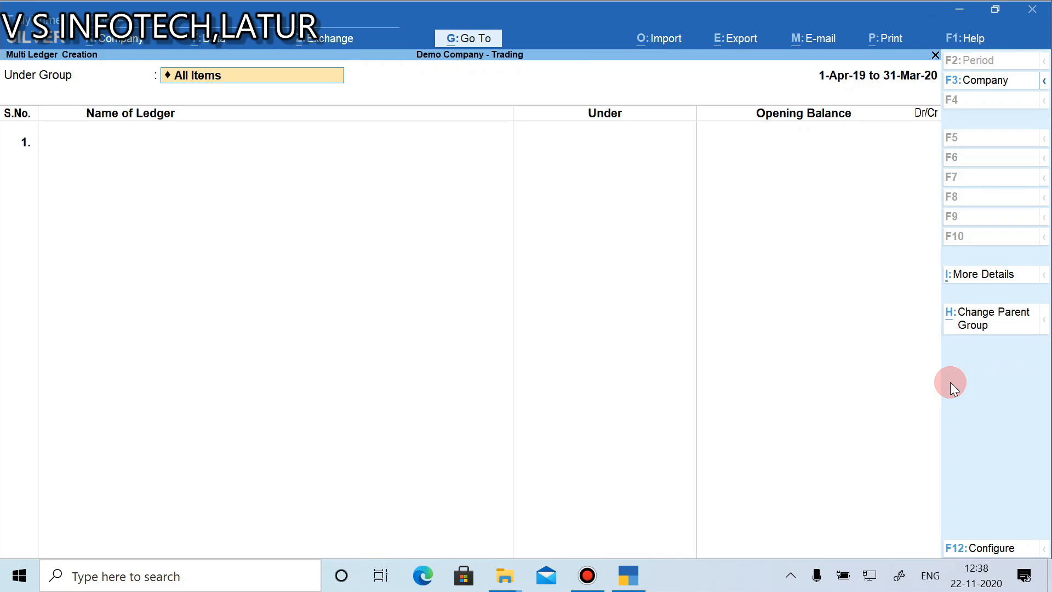
type("Sund")
key("Down")
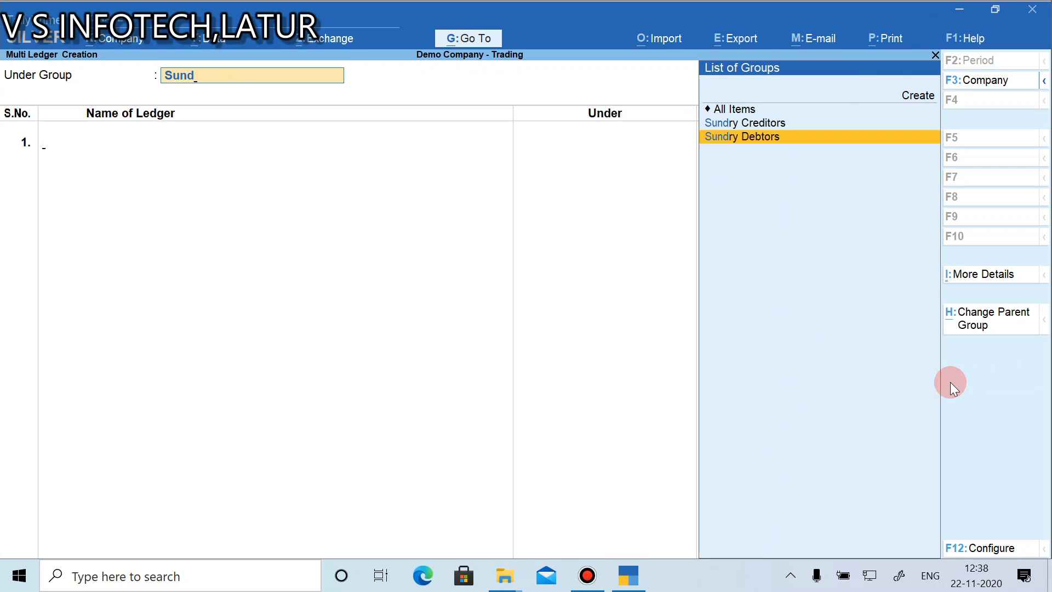
key("Return")
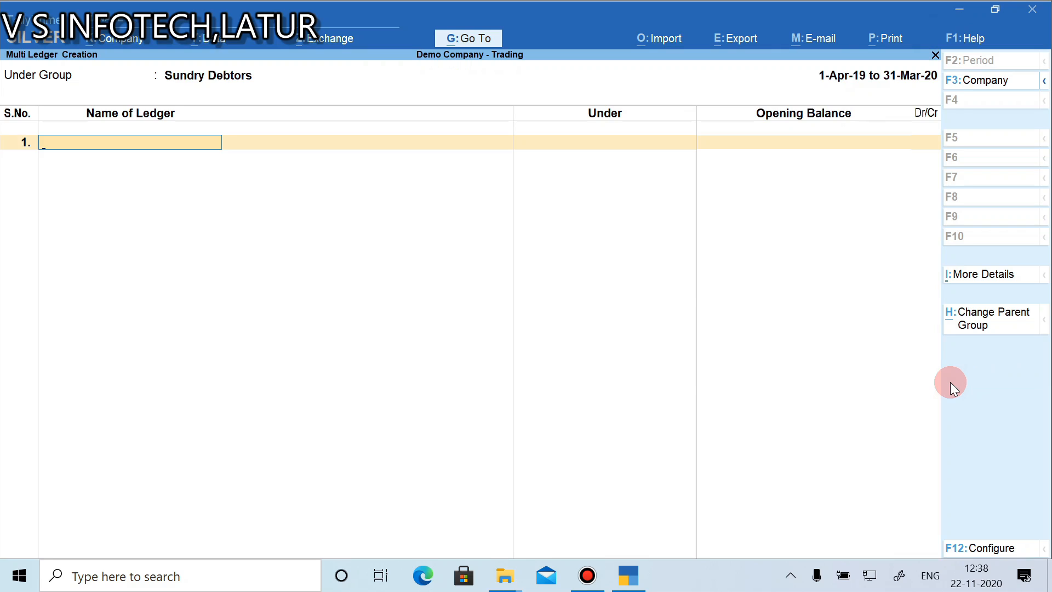
key("Escape")
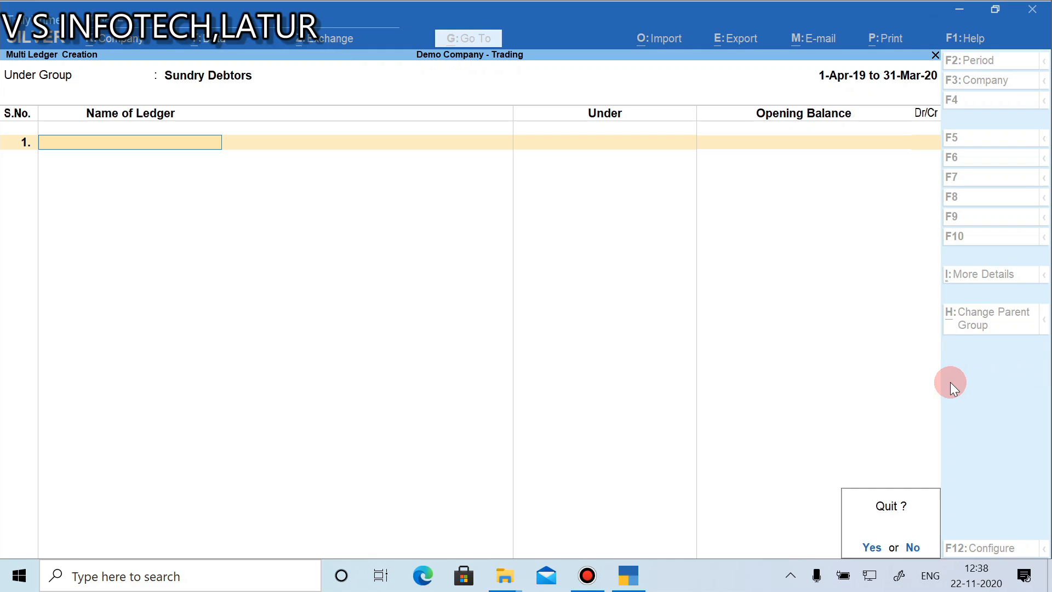
key("y")
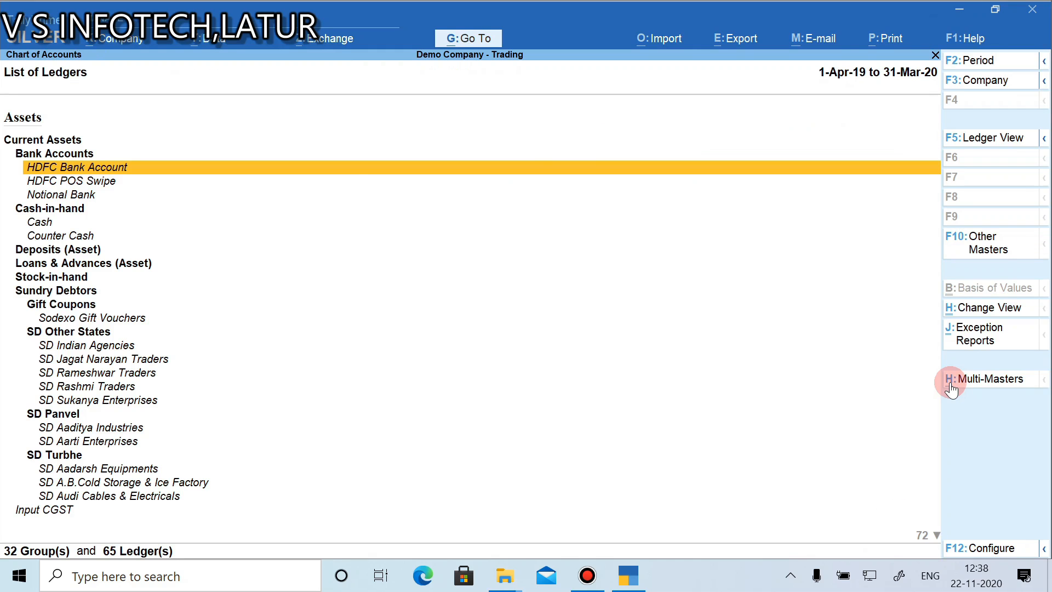
Leave the ledger list and open the list of Stock Items in the Chart of Accounts
key("Escape")
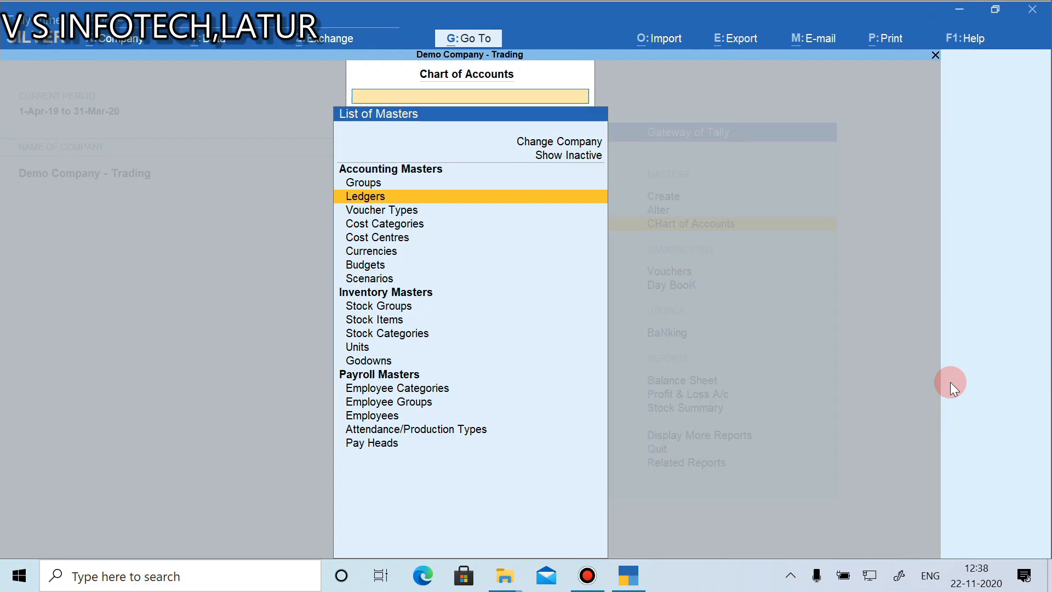
key("Down")
key("Down")
key("Down")
key("Down")
key("Down")
key("Down")
key("Down")
key("Down")
key("Down")
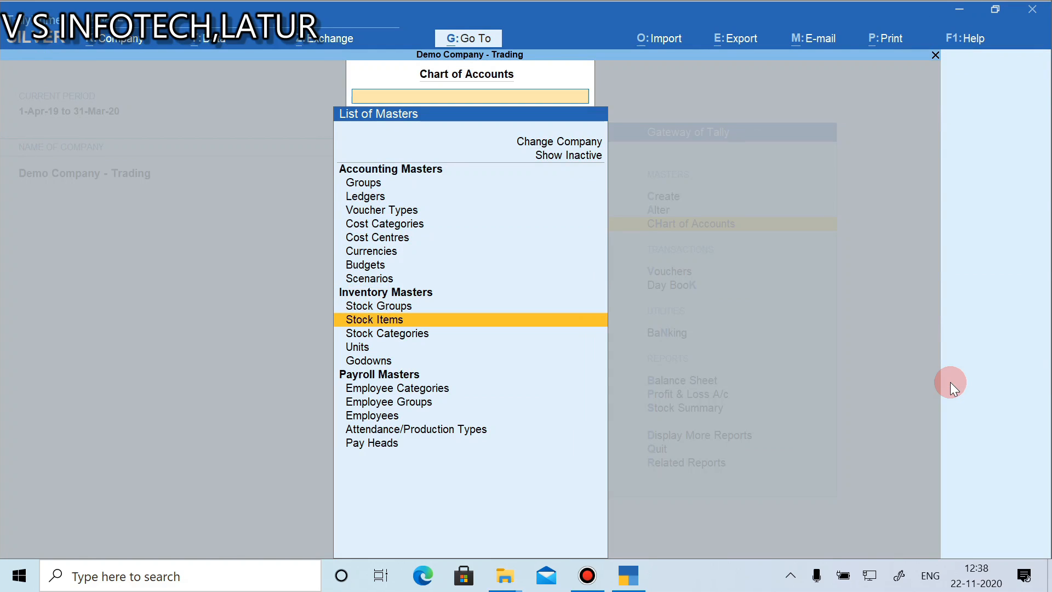
key("Return")
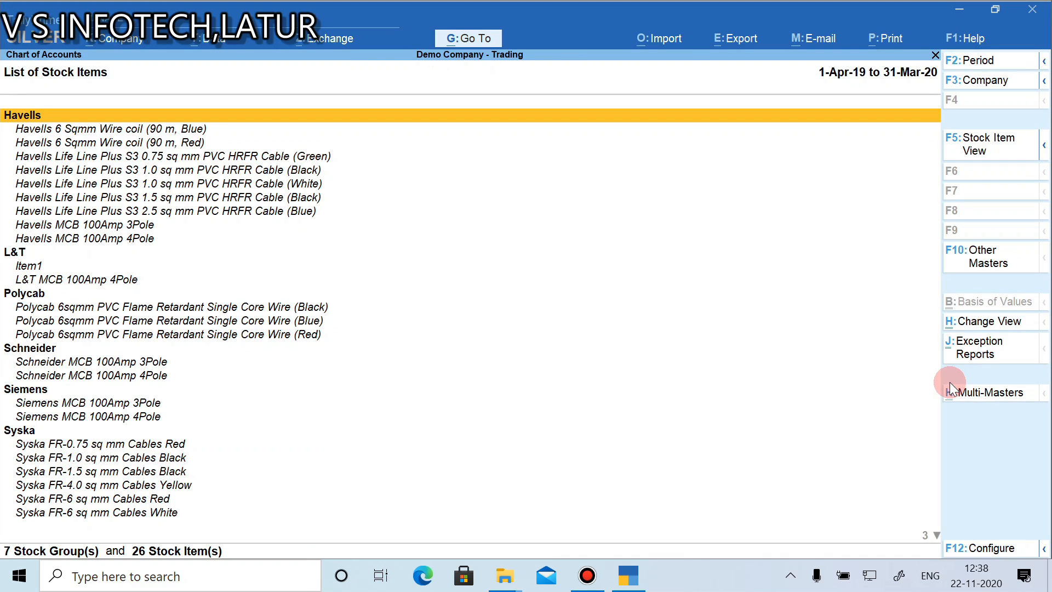
View Multi Stock Item Creation under All Items with Maintain in batches set to Yes, and quit without creating items
left_click(950, 401)
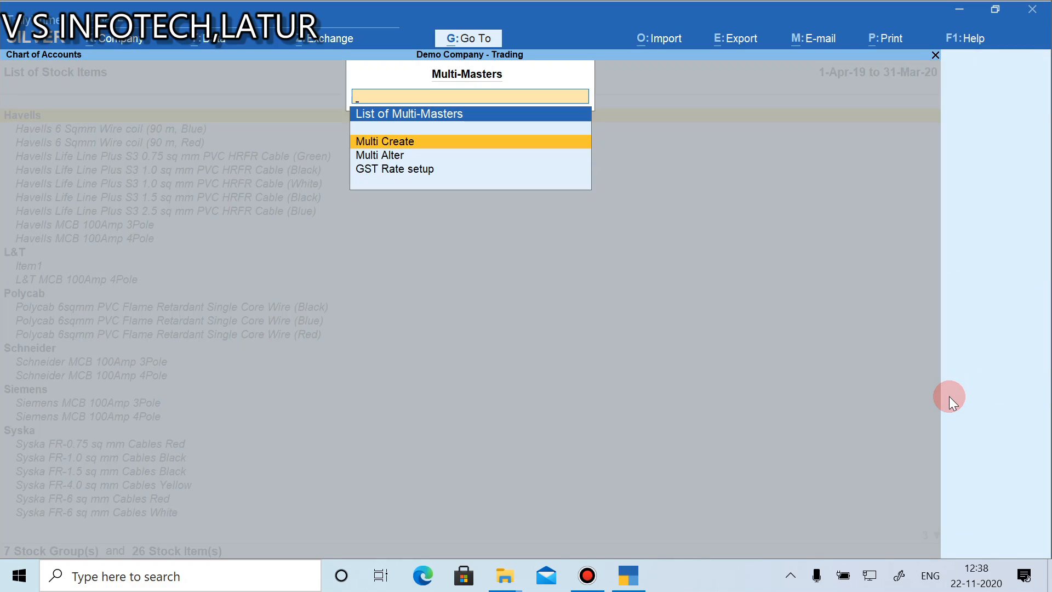
key("Return")
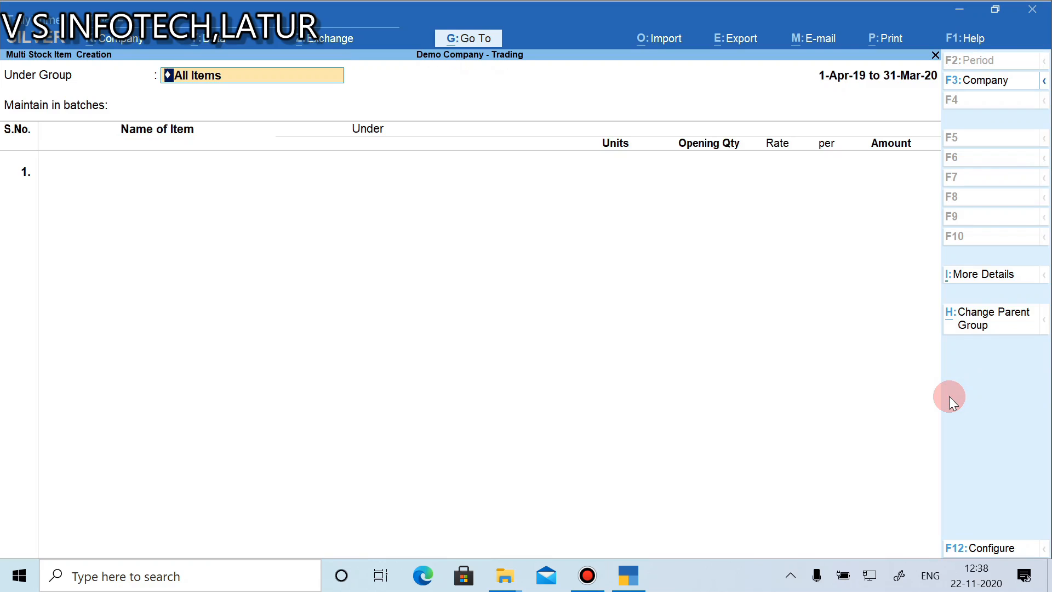
key("Return")
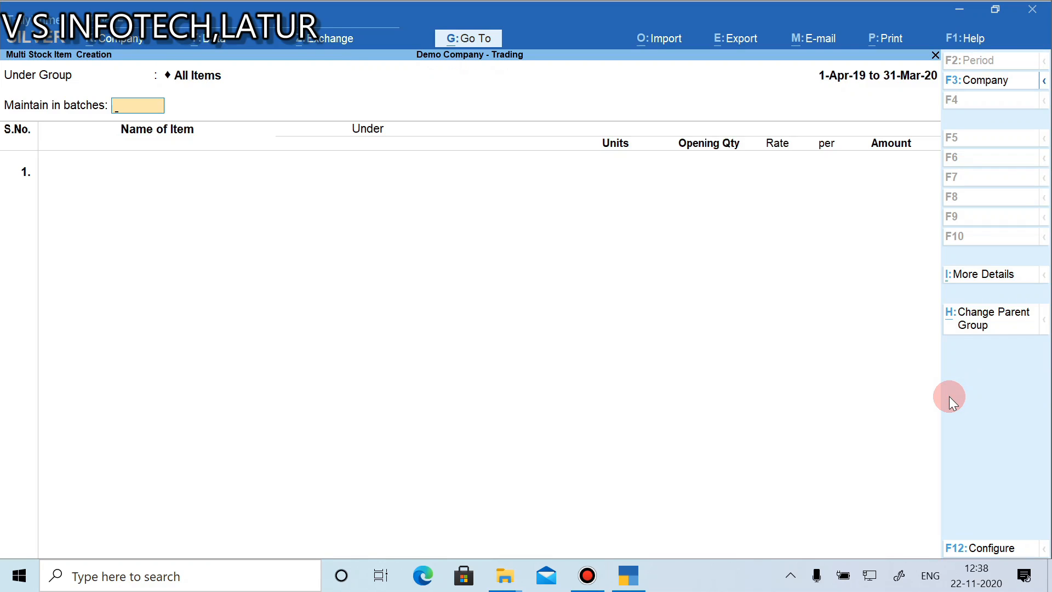
type("y")
key("Return")
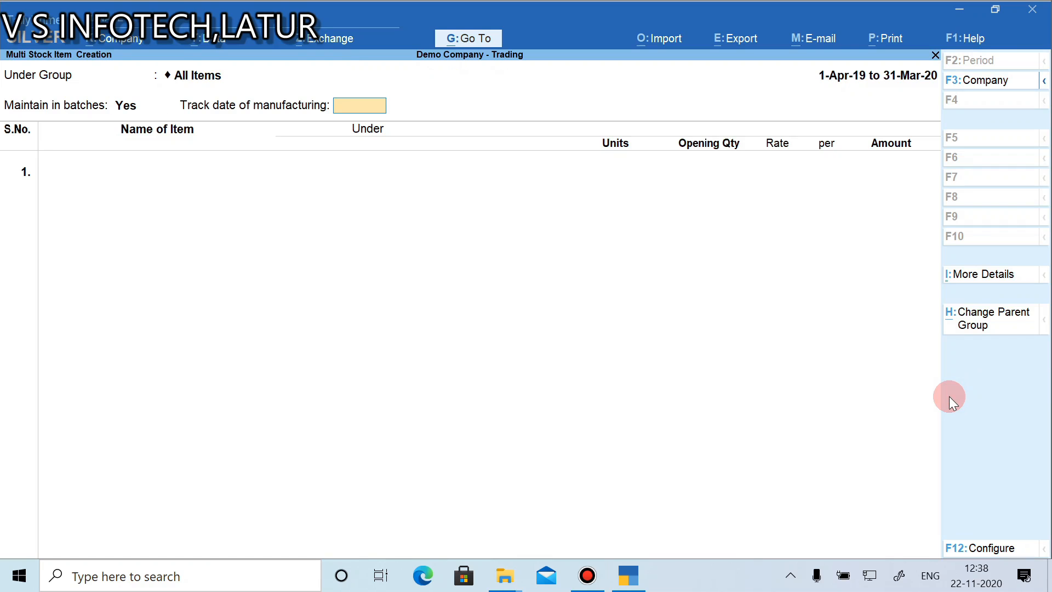
key("Escape")
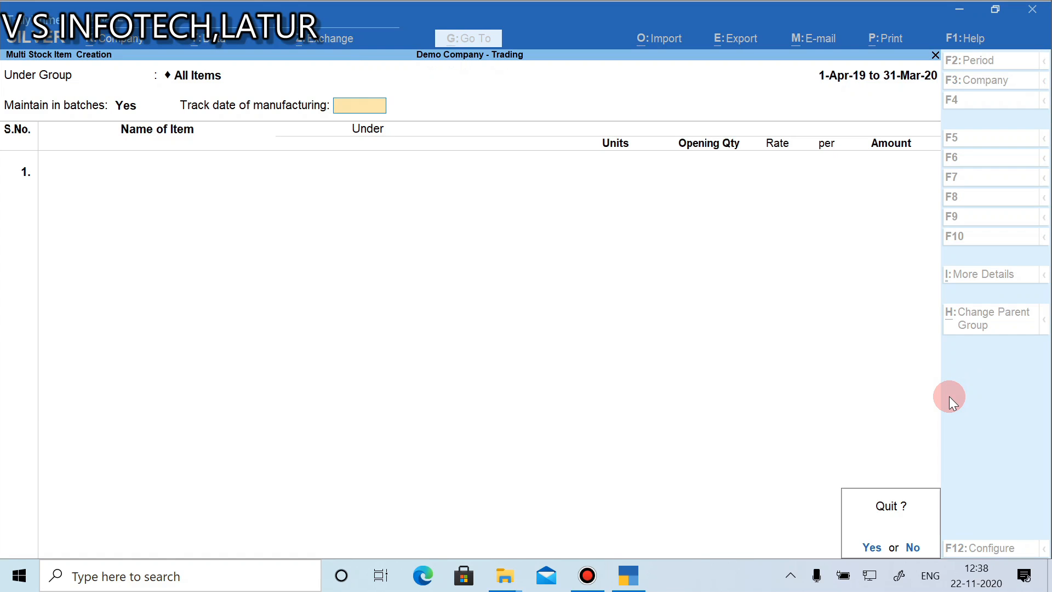
key("Return")
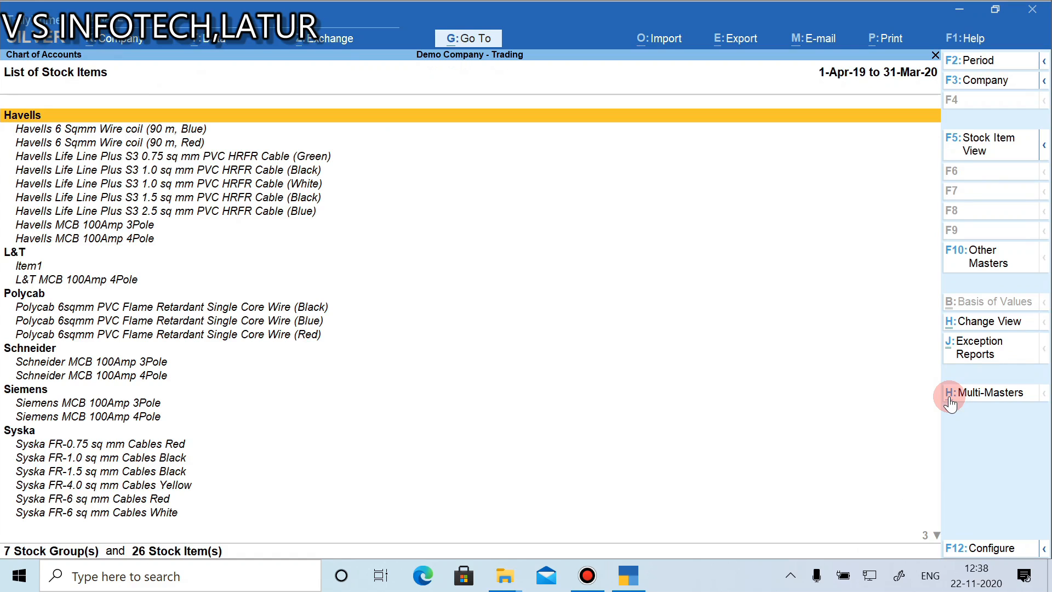
View the stock item list's exception report options and its display name configuration, closing both without changing anything
left_click(951, 349)
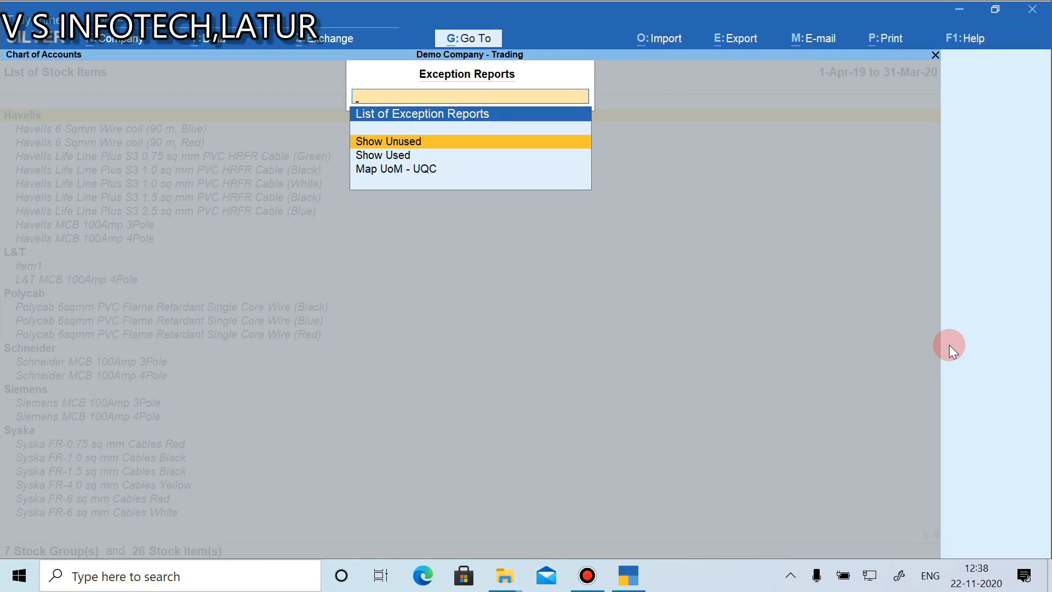
key("Escape")
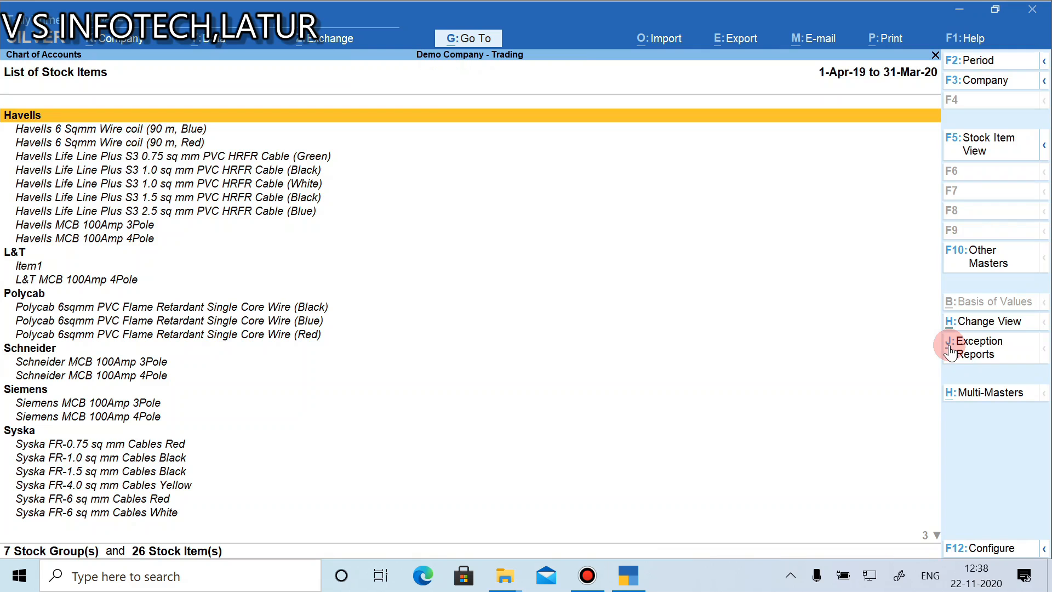
left_click(963, 549)
key("Delete")
key("Delete")
key("Delete")
key("Delete")
key("Delete")
key("Delete")
key("Delete")
key("Delete")
key("Delete")
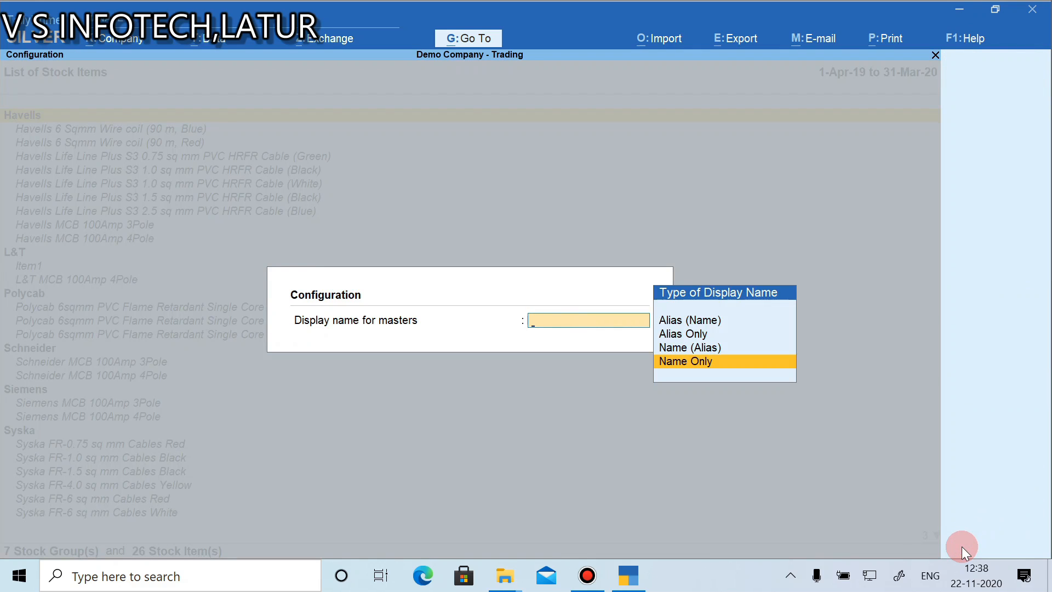
key("Escape")
Return from the Chart of Accounts to the Gateway of Tally and open accounting voucher creation
key("Escape")
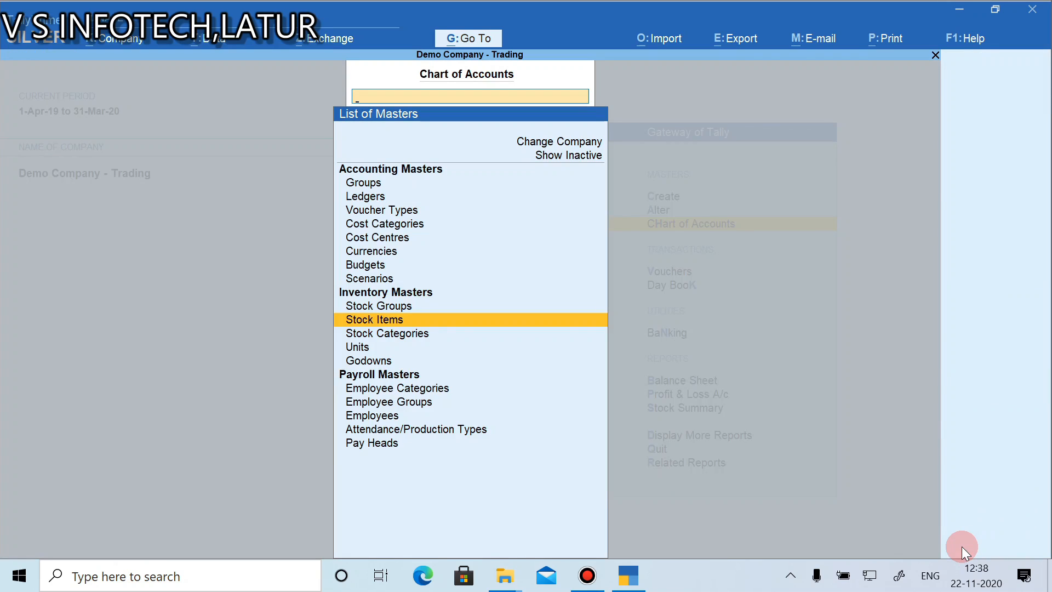
key("Escape")
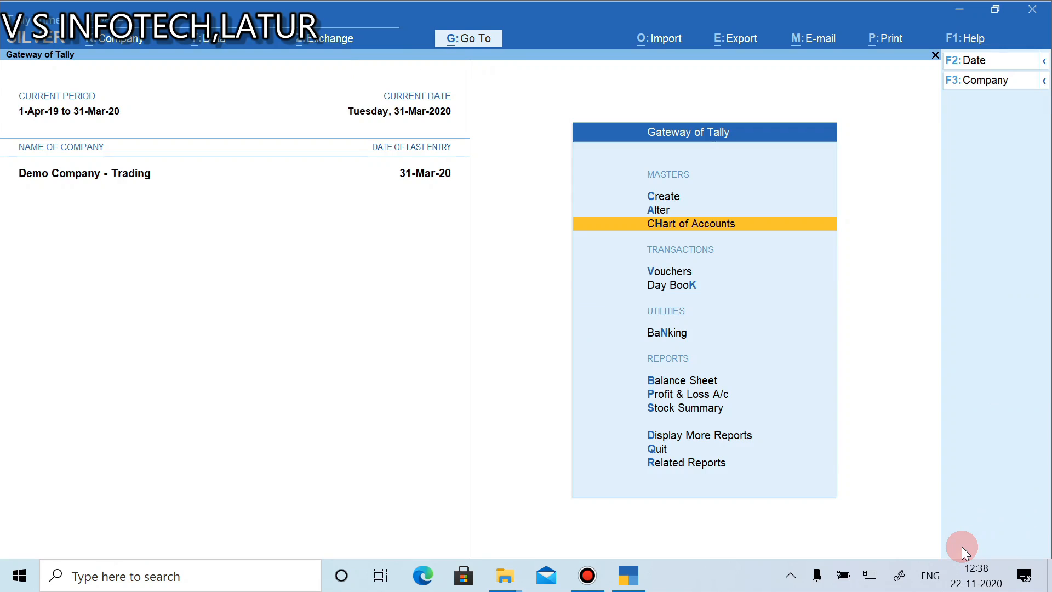
key("Down")
key("Return")
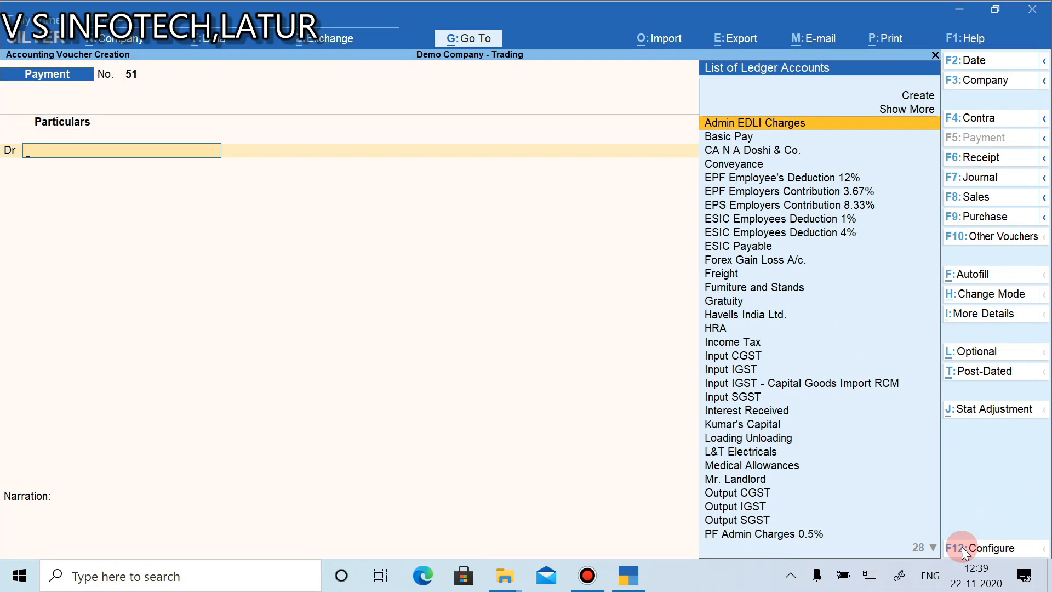
Change the voucher type from Payment to Sales with the Auto Tax Cal voucher class
key("F8")
key("Return")
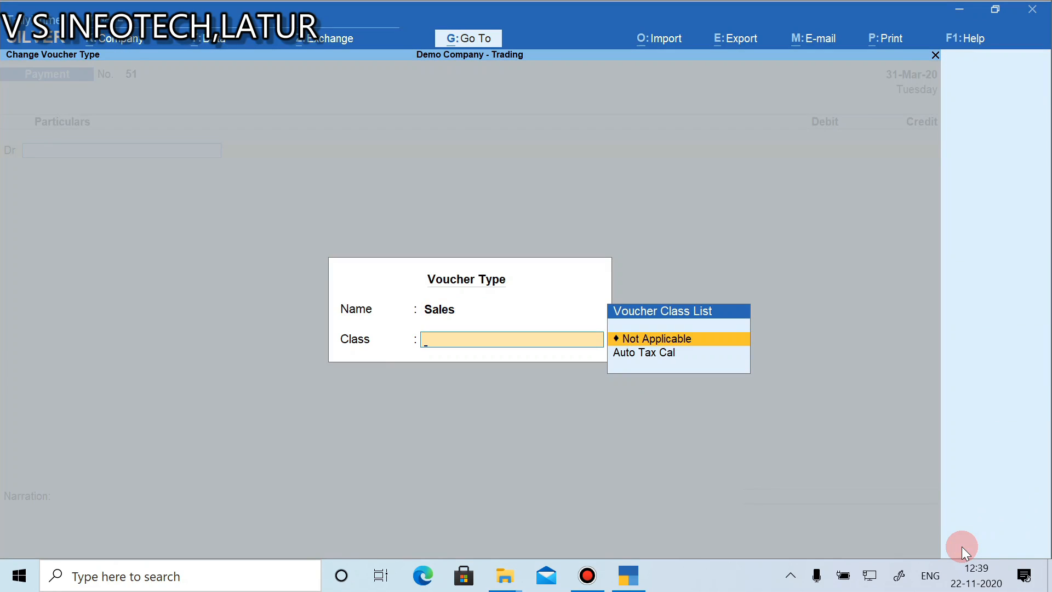
key("Down")
key("Return")
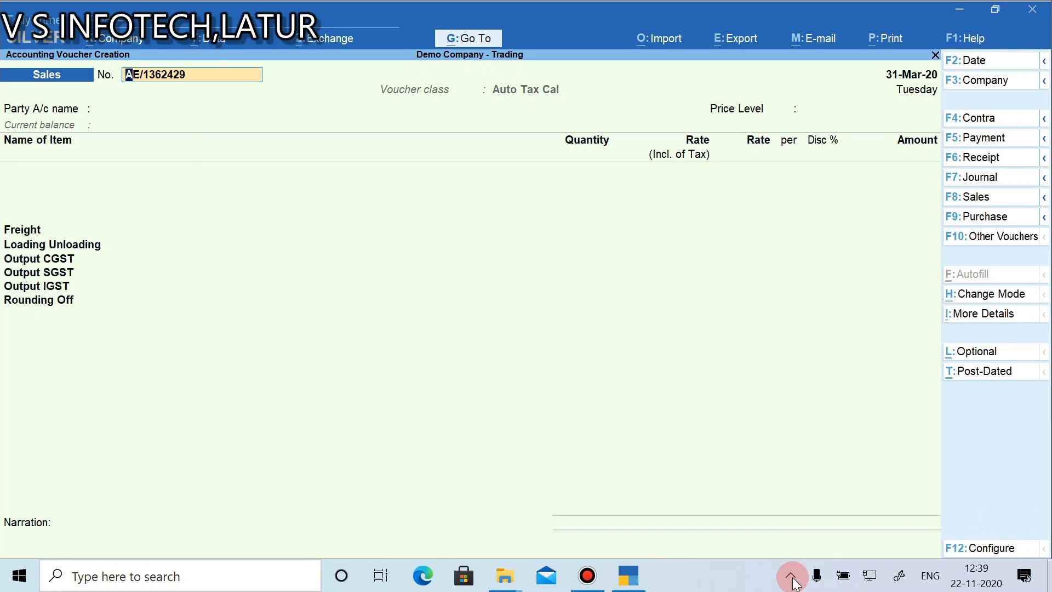
View the available sales voucher modes, keeping Item Invoice first, and switch the voucher to Accounting Invoice mode
left_click(948, 299)
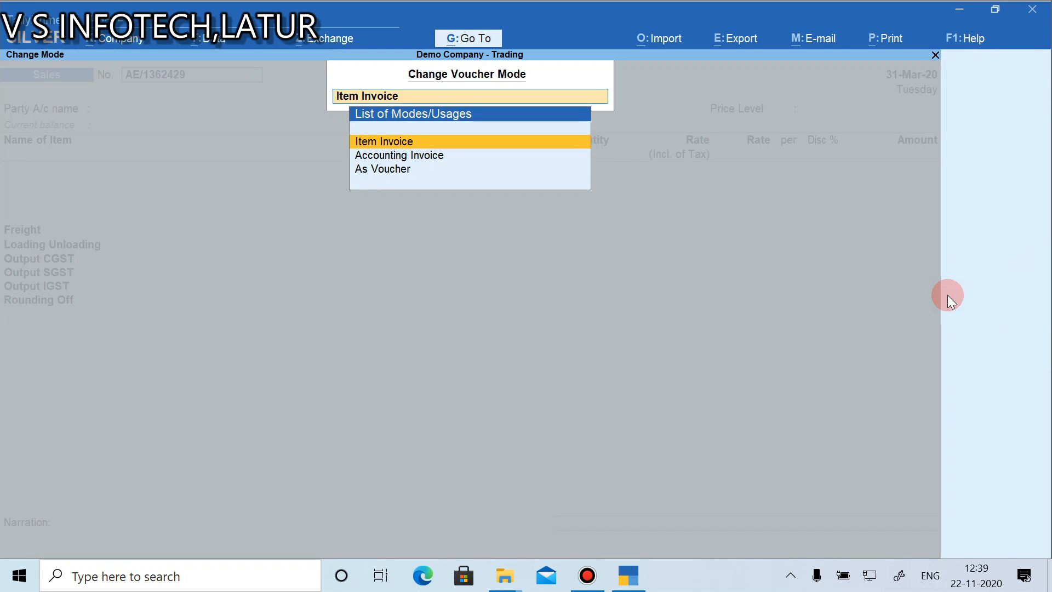
key("Down")
key("Down")
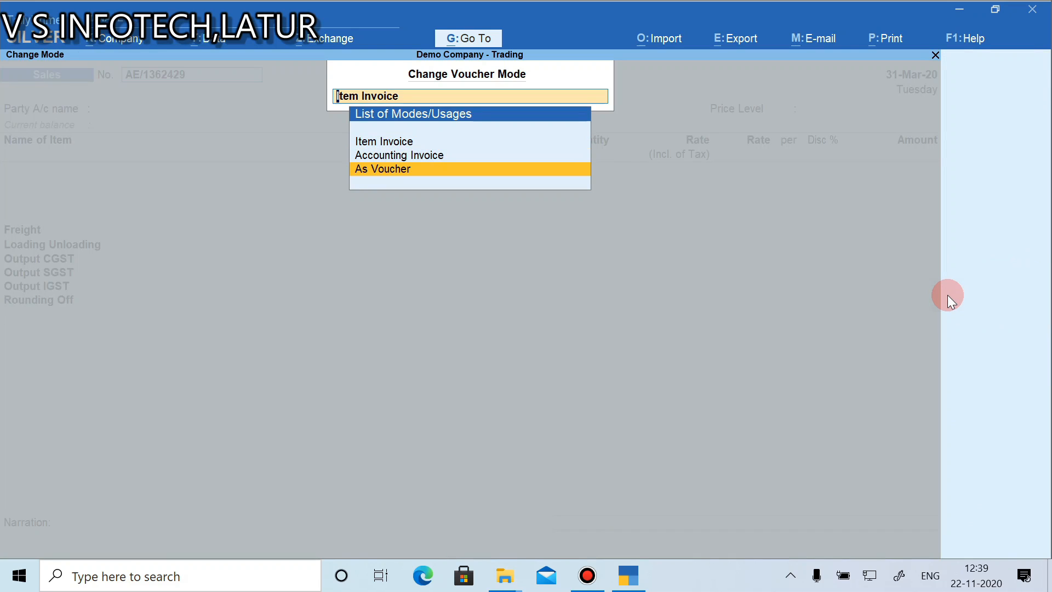
key("Down")
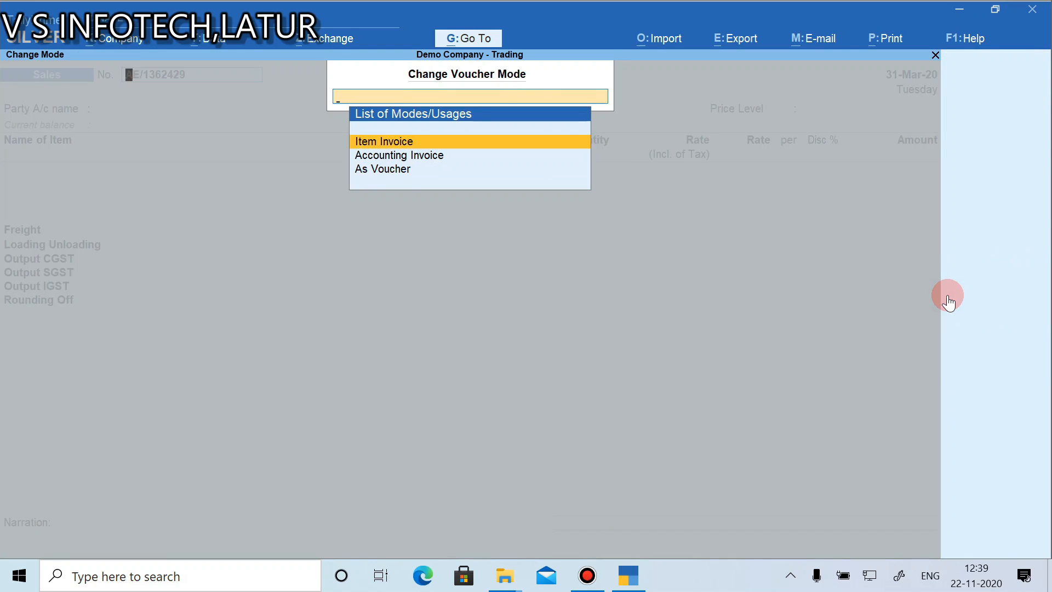
key("Return")
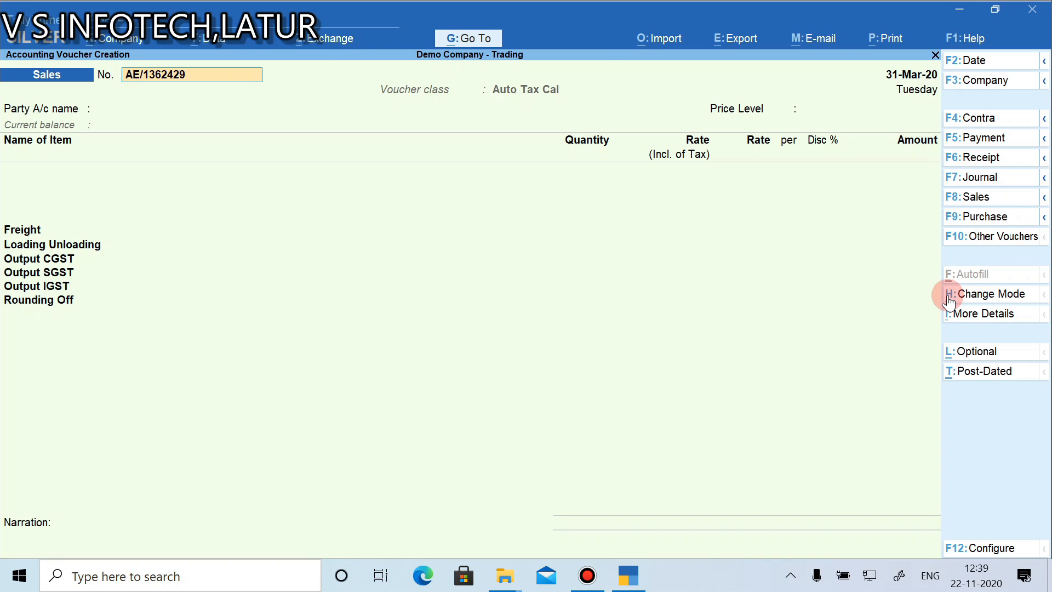
left_click(949, 301)
key("Down")
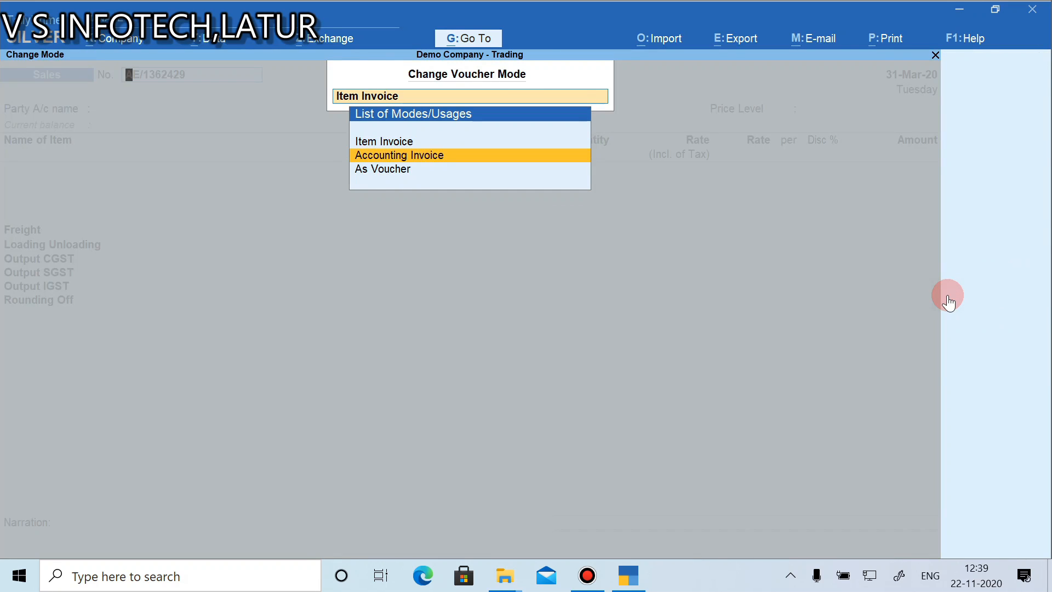
key("Return")
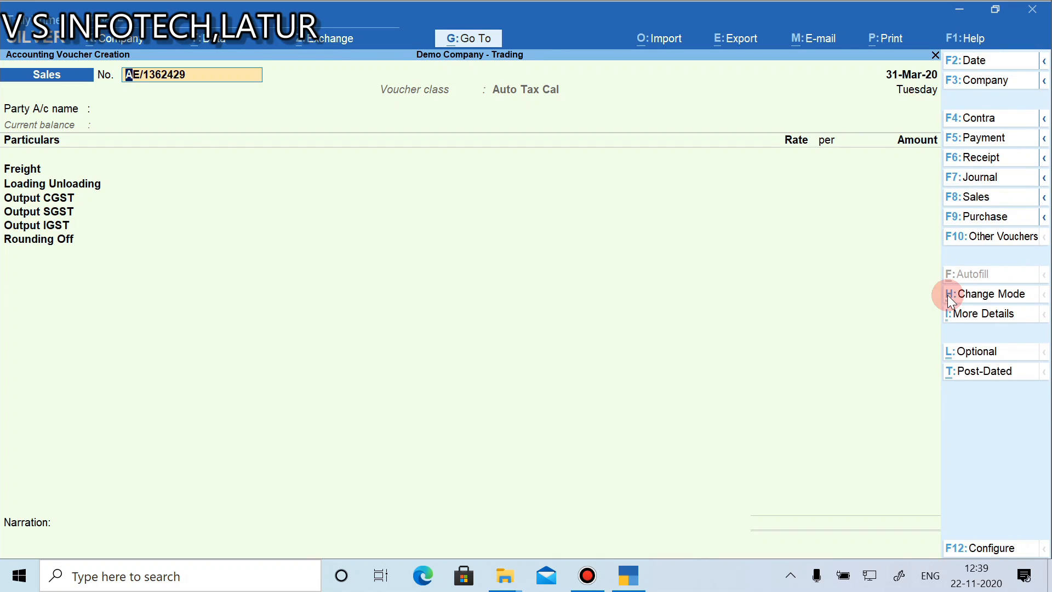
Set the sales voucher's class to Not Applicable and its mode to Item Invoice
key("F8")
key("Return")
key("Up")
key("Return")
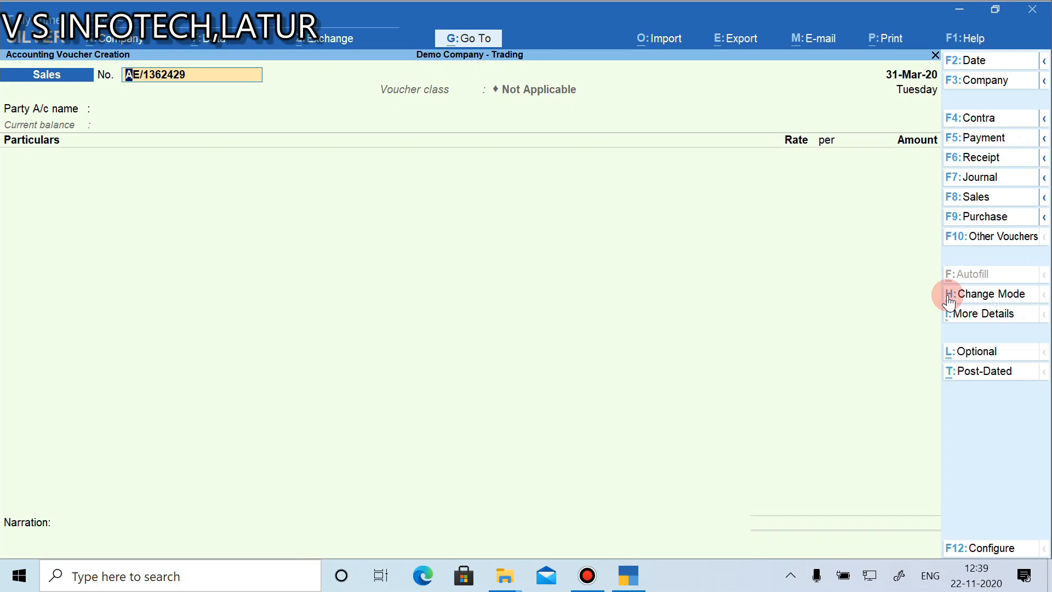
left_click(947, 294)
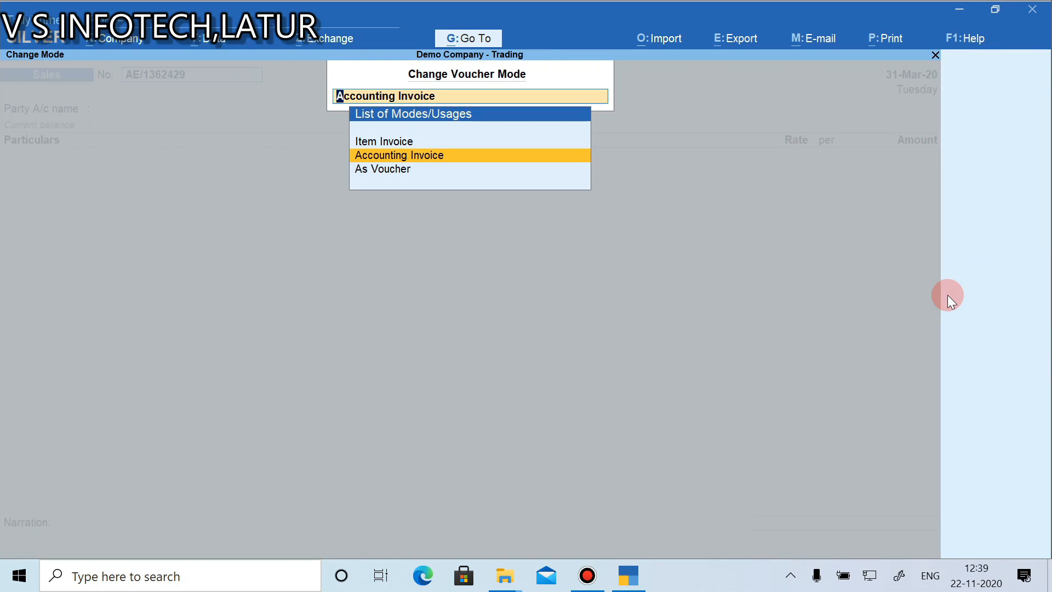
key("Up")
key("Return")
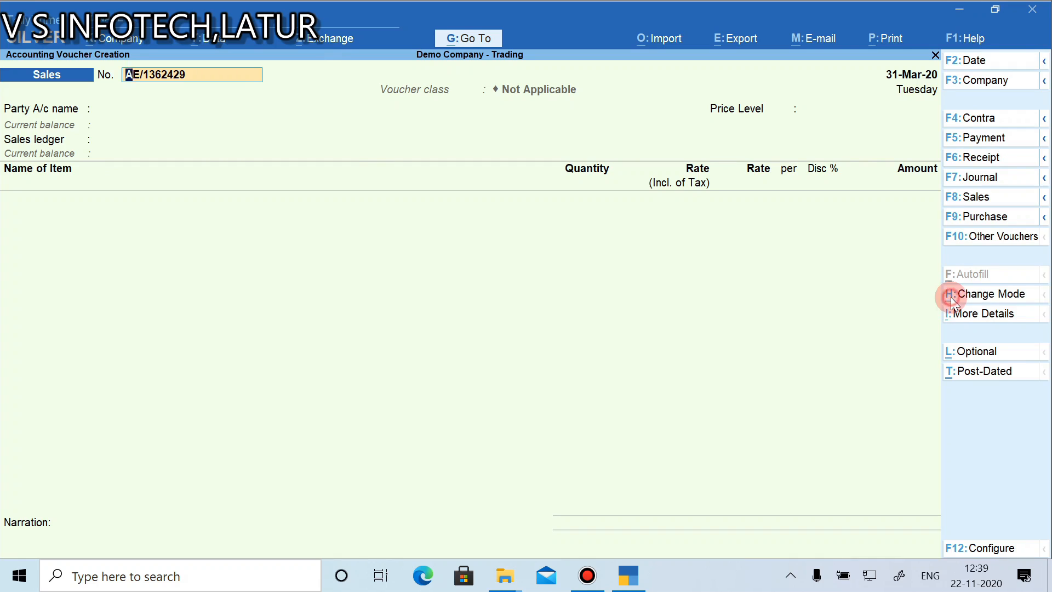
Switch the sales voucher to As Voucher mode and return it to Item Invoice mode
left_click(951, 296)
key("Down")
key("Down")
key("Return")
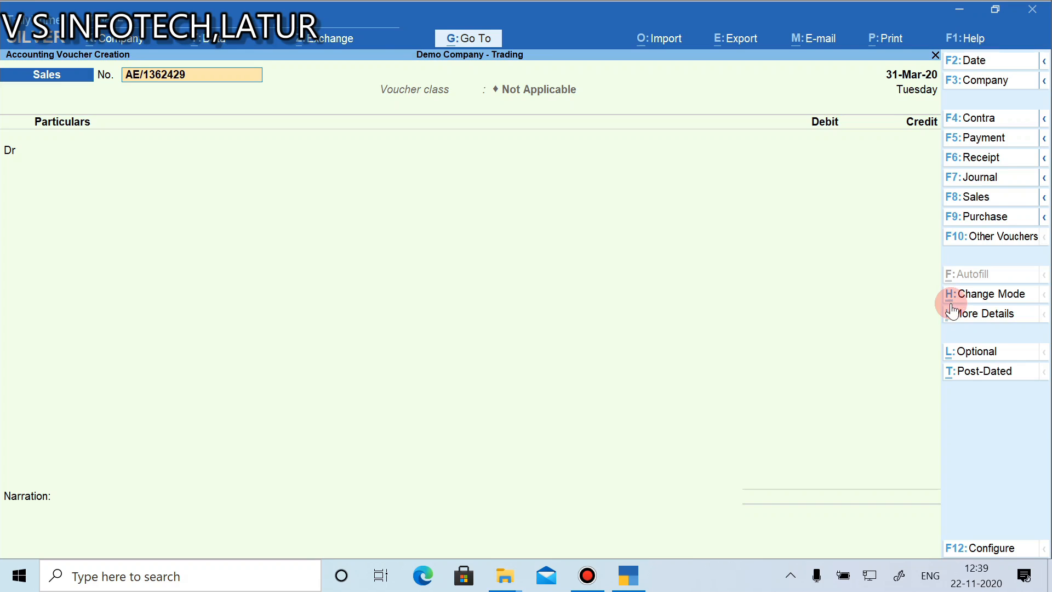
left_click(952, 300)
key("Up")
key("Up")
key("Return")
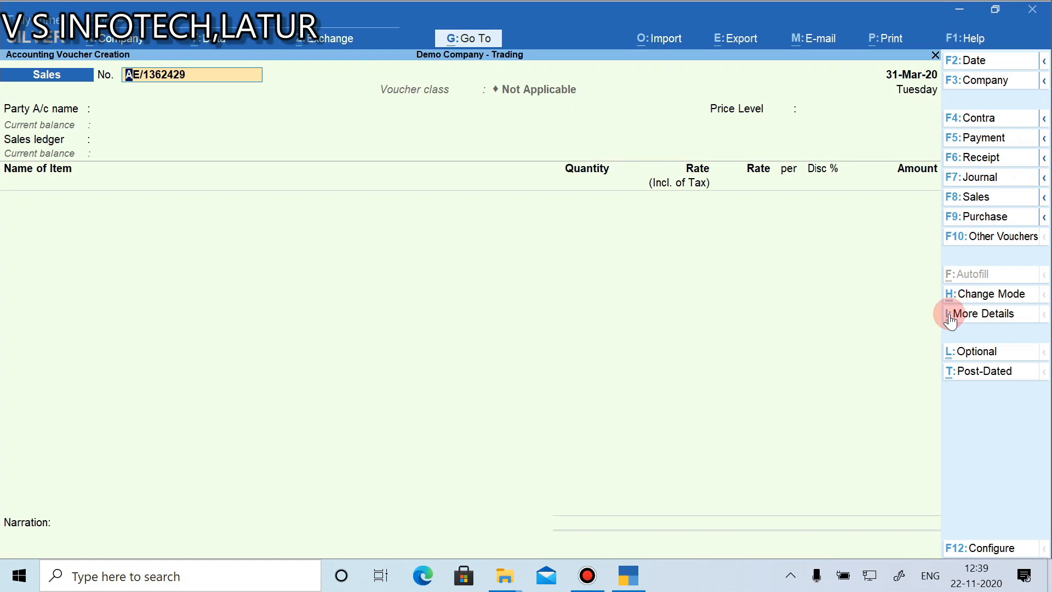
View the list of additional details available for the sales voucher and close it
left_click(954, 314)
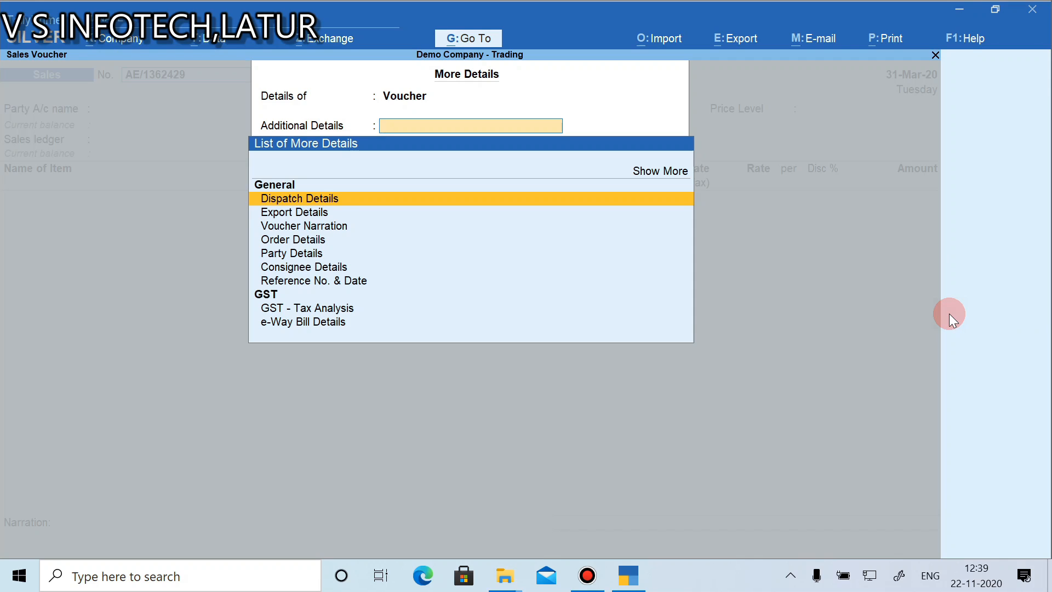
key("Down")
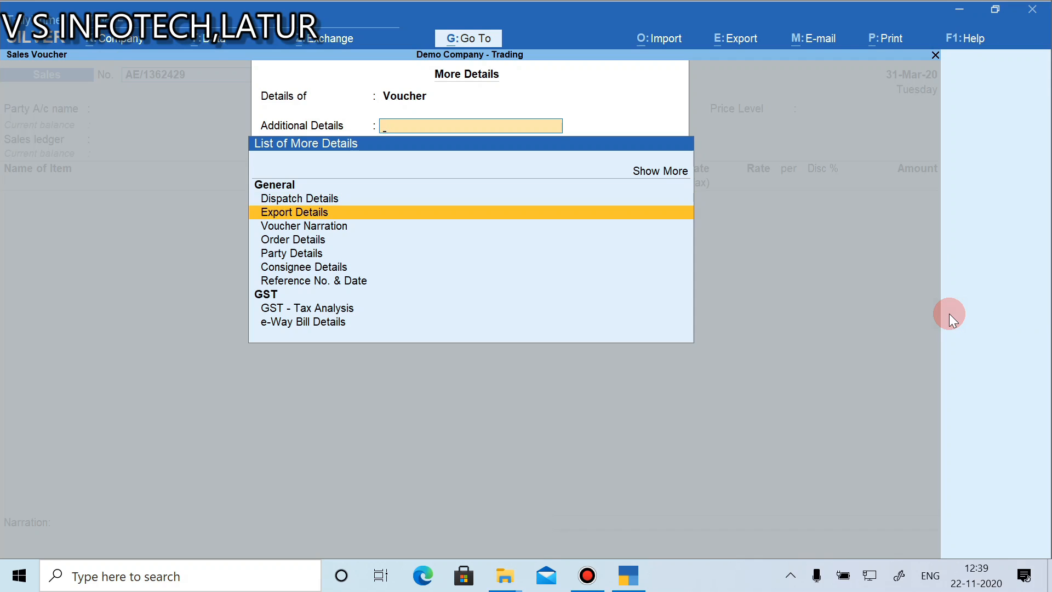
key("Escape")
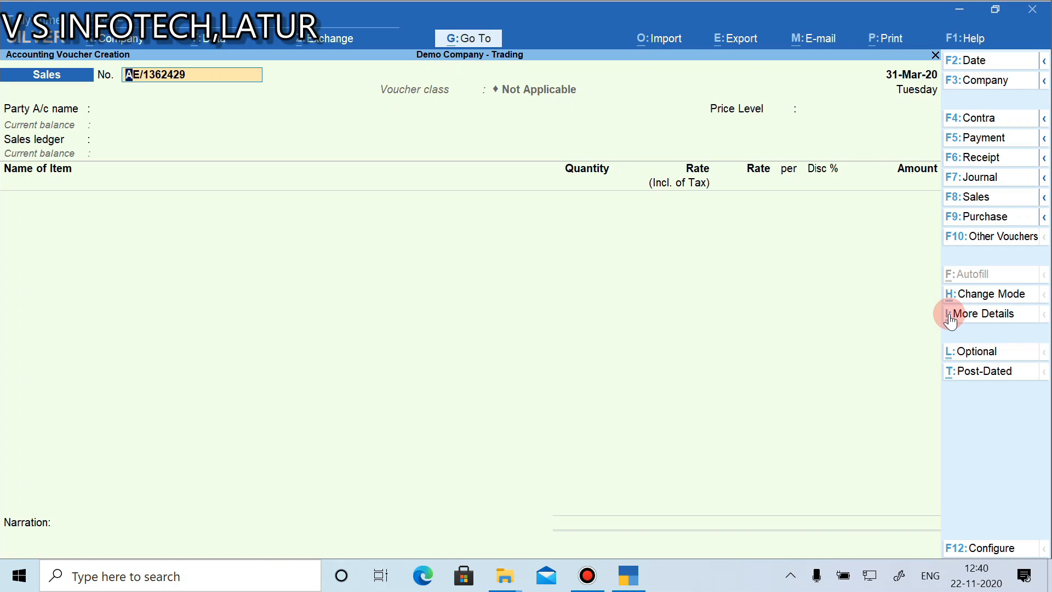
View the Consignee Details form among the sales voucher's additional details, leaving it without entering anything
left_click(951, 316)
key("Down")
key("Down")
key("Down")
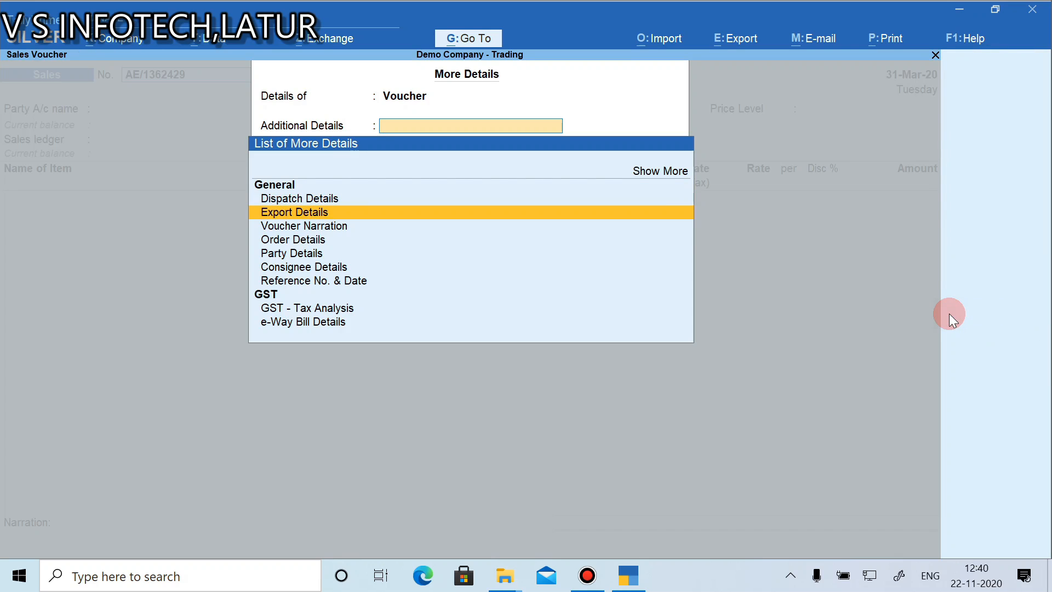
key("Down")
key("Down")
key("Return")
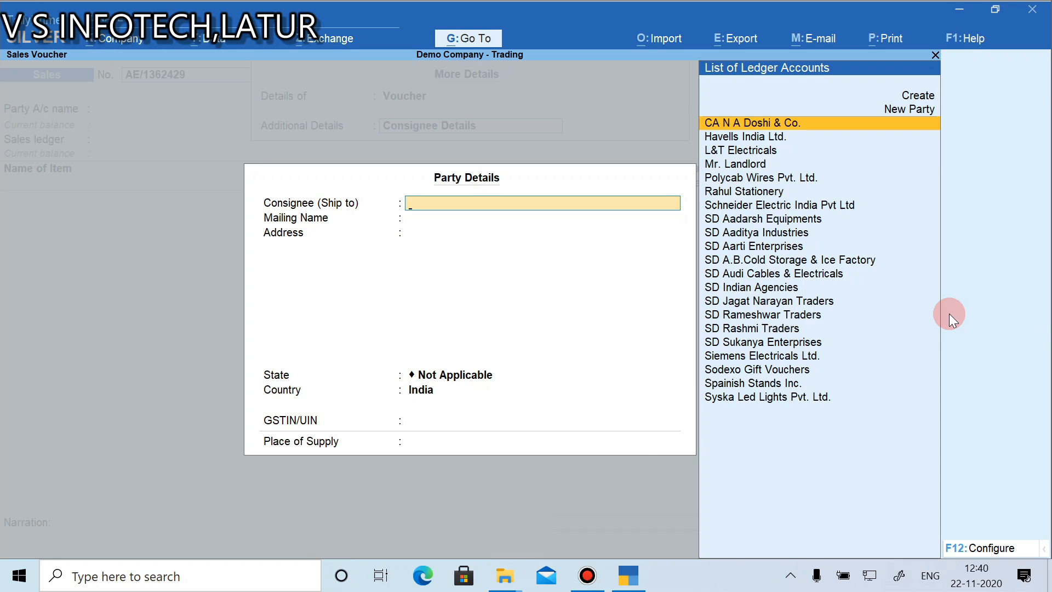
key("Escape")
key("y")
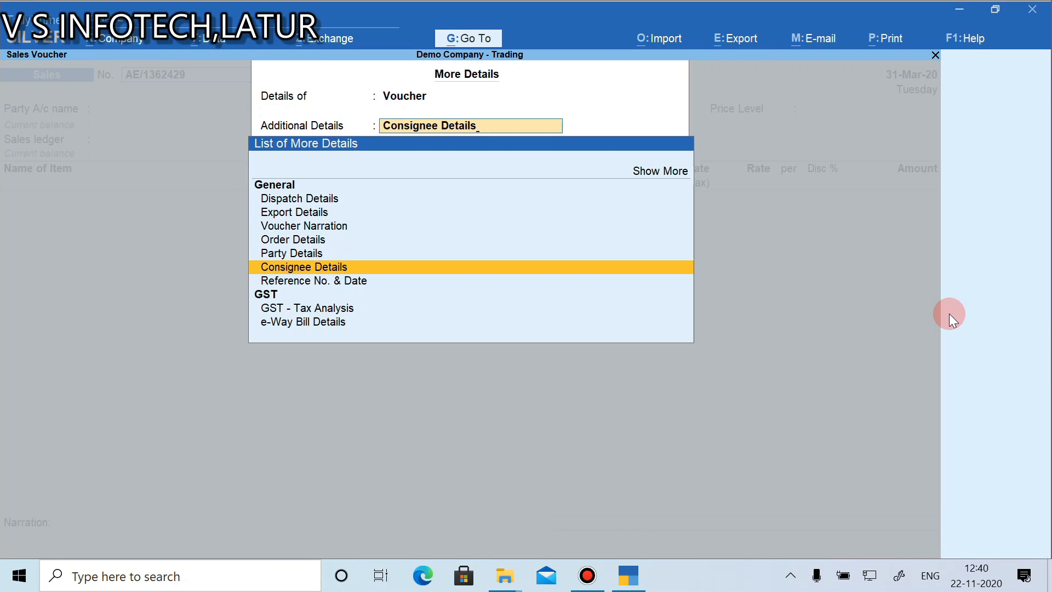
key("Return")
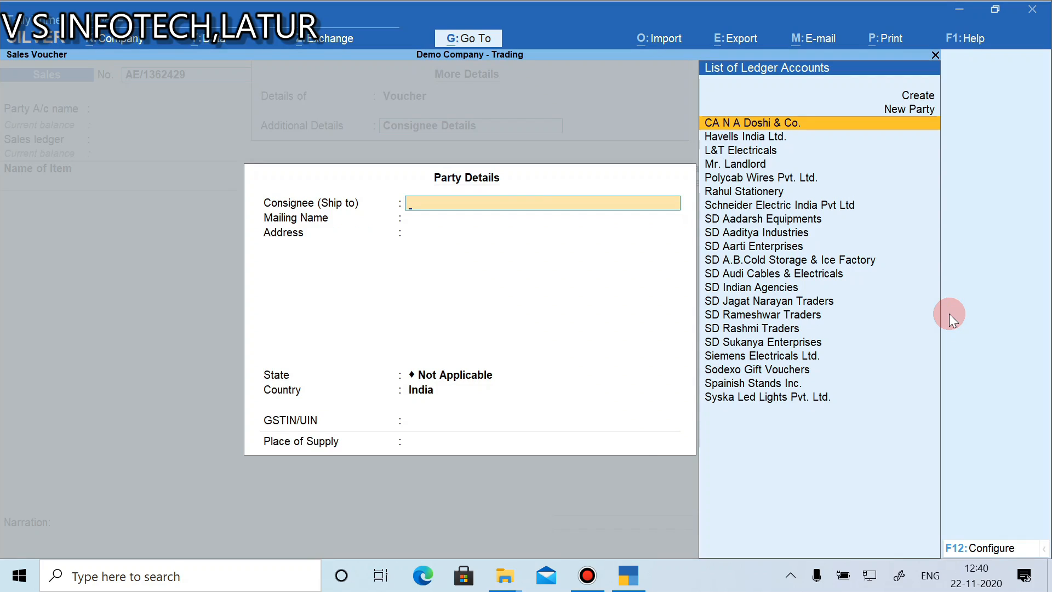
key("Escape")
key("y")
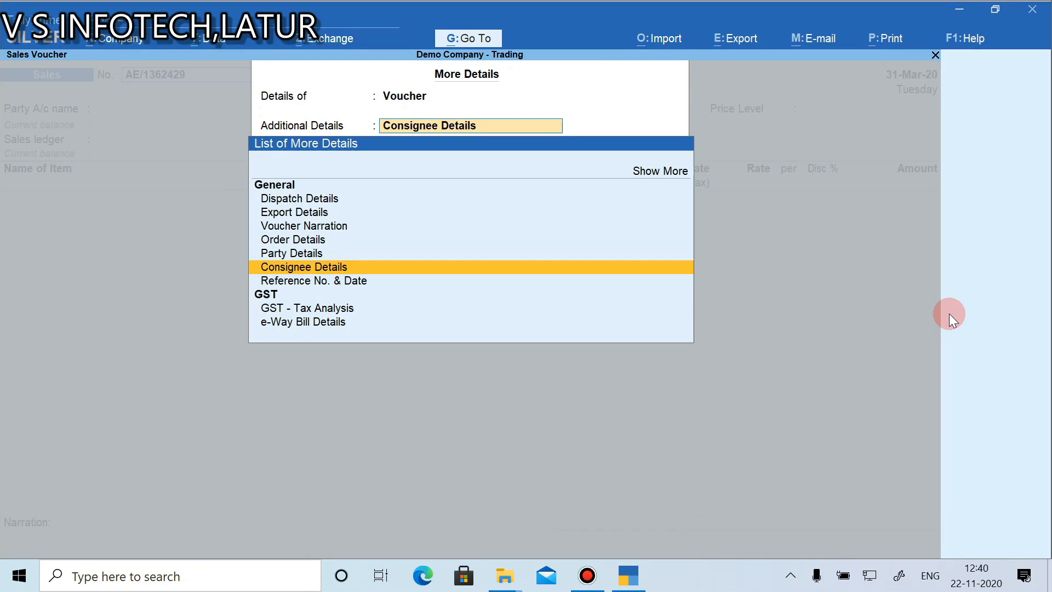
Expand the sales voucher's additional details list to show more options, examine its entries, and close it
key("Up")
key("Up")
key("Up")
key("Up")
key("Up")
key("Up")
key("Up")
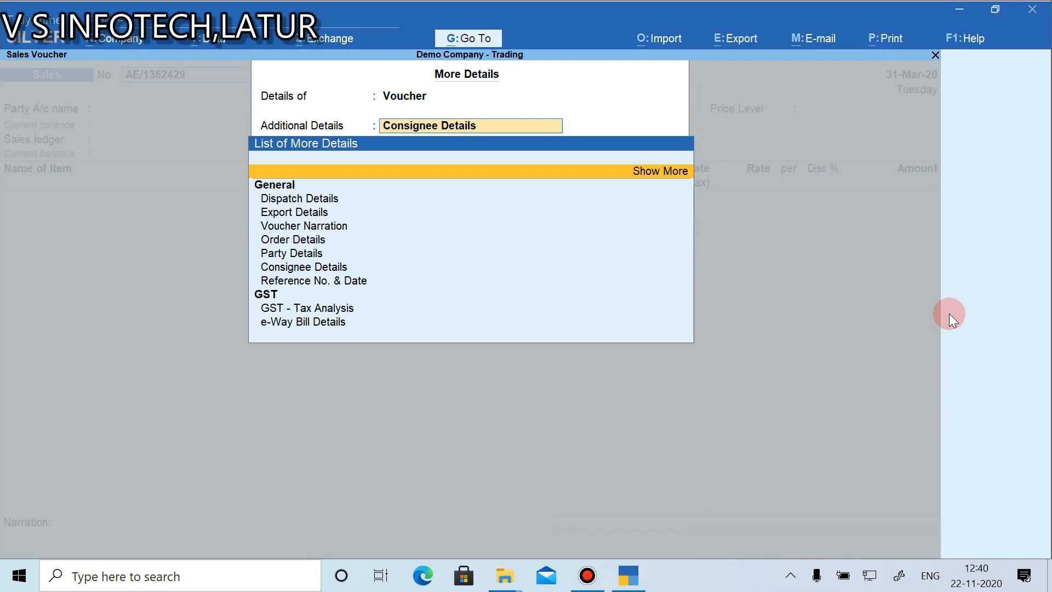
key("Return")
key("Down")
key("Down")
key("Down")
key("Down")
key("Down")
key("Down")
key("Down")
key("Down")
key("Down")
key("Down")
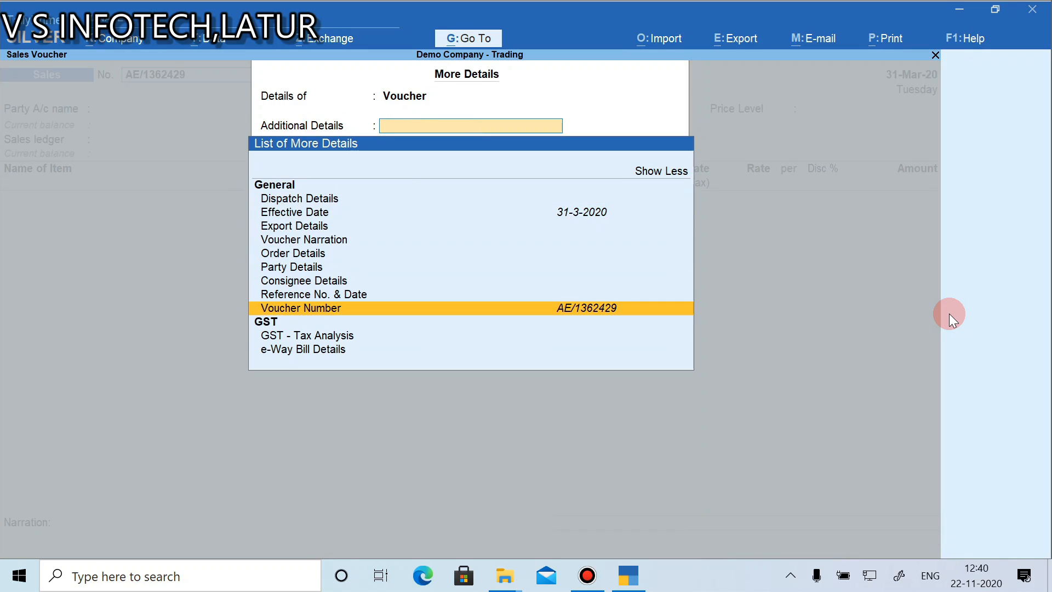
key("Up")
key("Up")
key("Up")
key("Up")
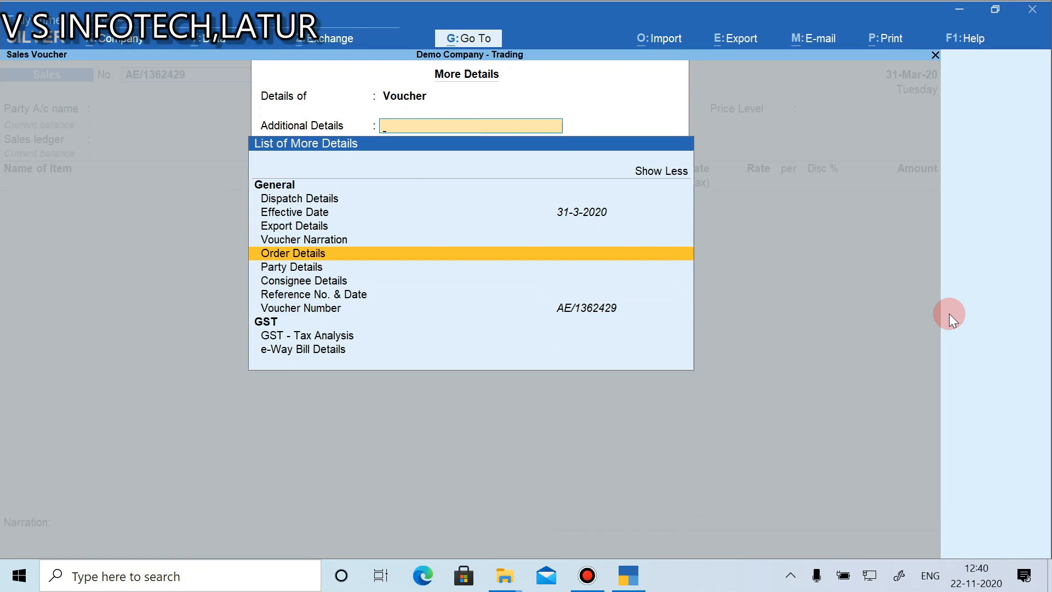
key("Escape")
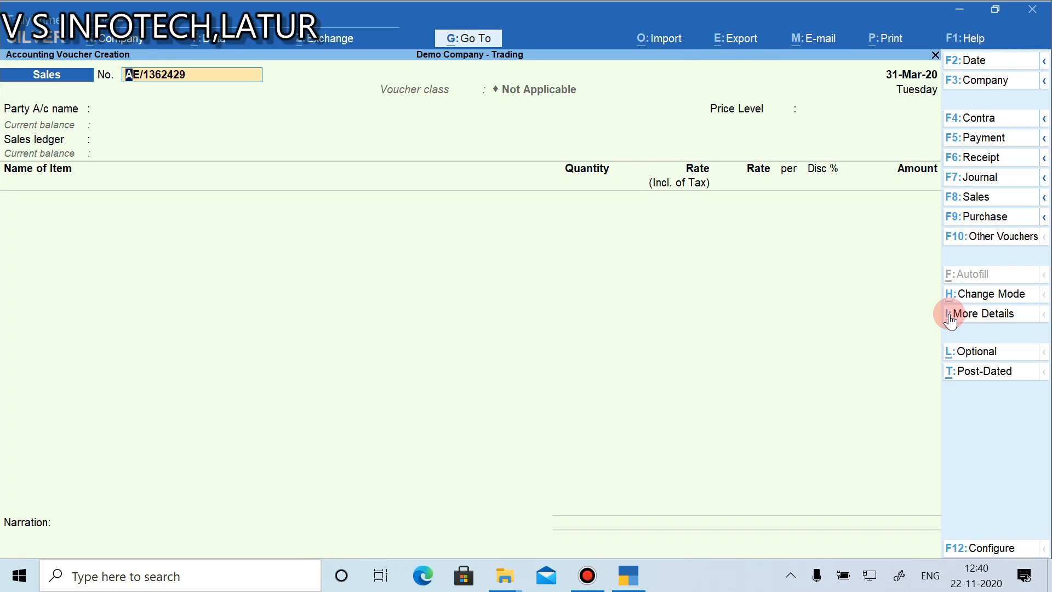
Clear the sales voucher number, quit without saving, and reopen voucher creation
key("BackSpace")
key("Escape")
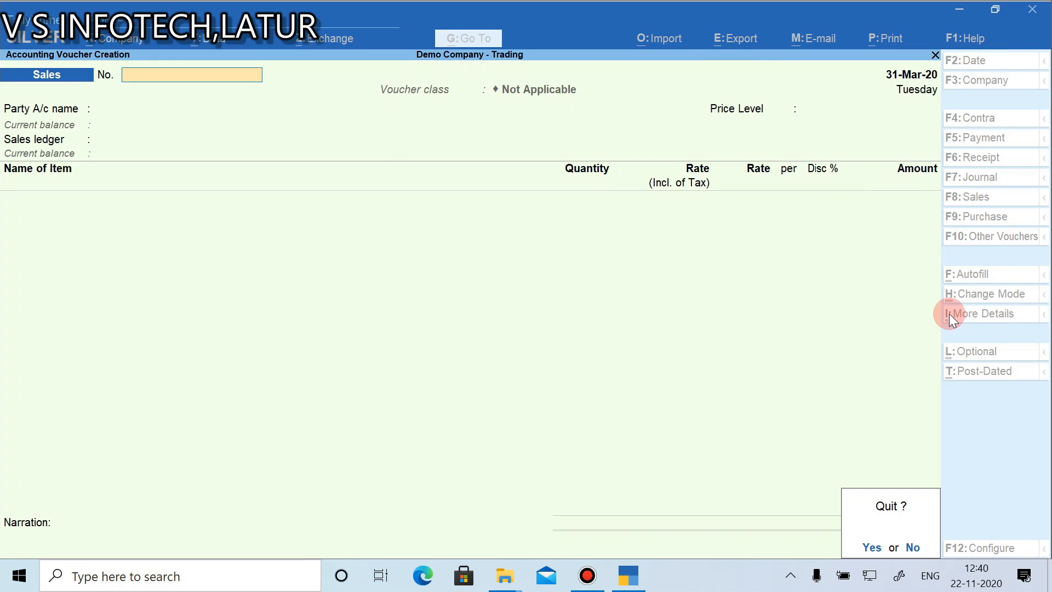
key("y")
key("Return")
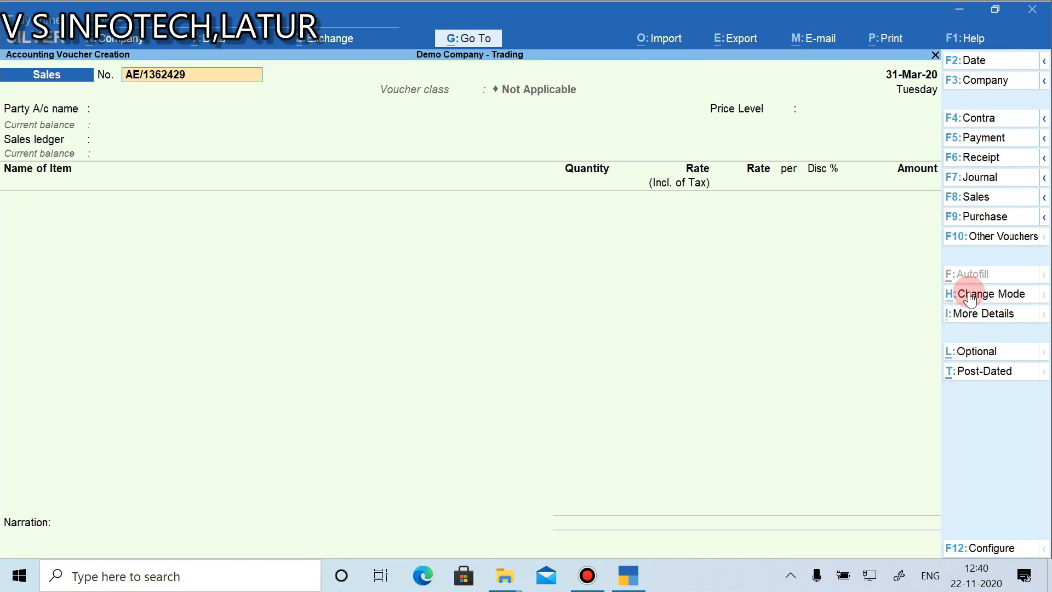
Quit voucher creation and open the Sales Register from the account books
left_click(952, 317)
key("Escape")
key("Escape")
key("y")
key("d")
key("a")
key("s")
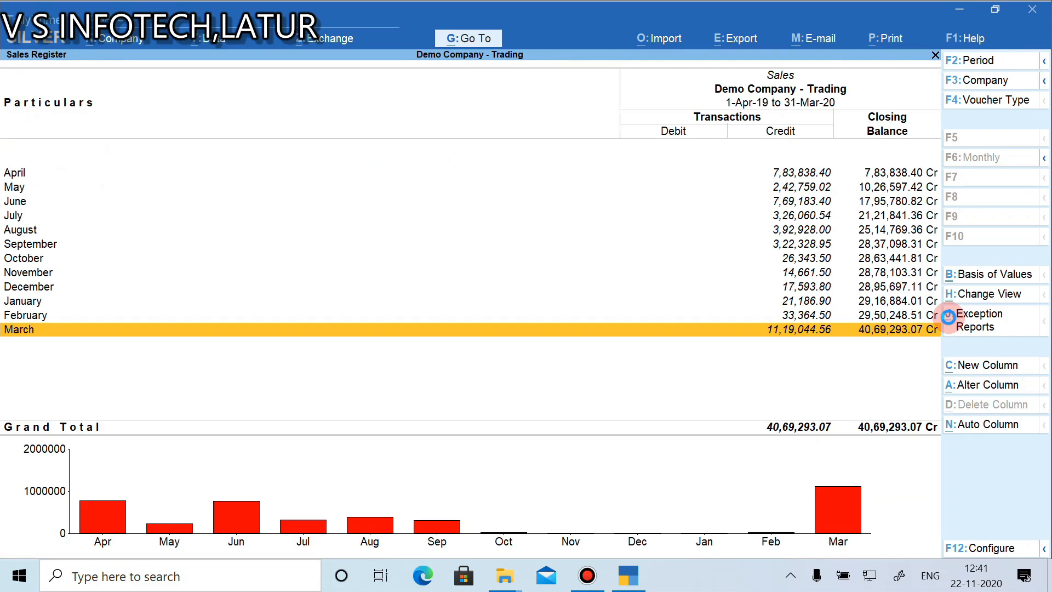
Open the March sales voucher for SD Aadarsh Equipments and preview its Tax Invoice printout, returning to the print options
key("Return")
key("Return")
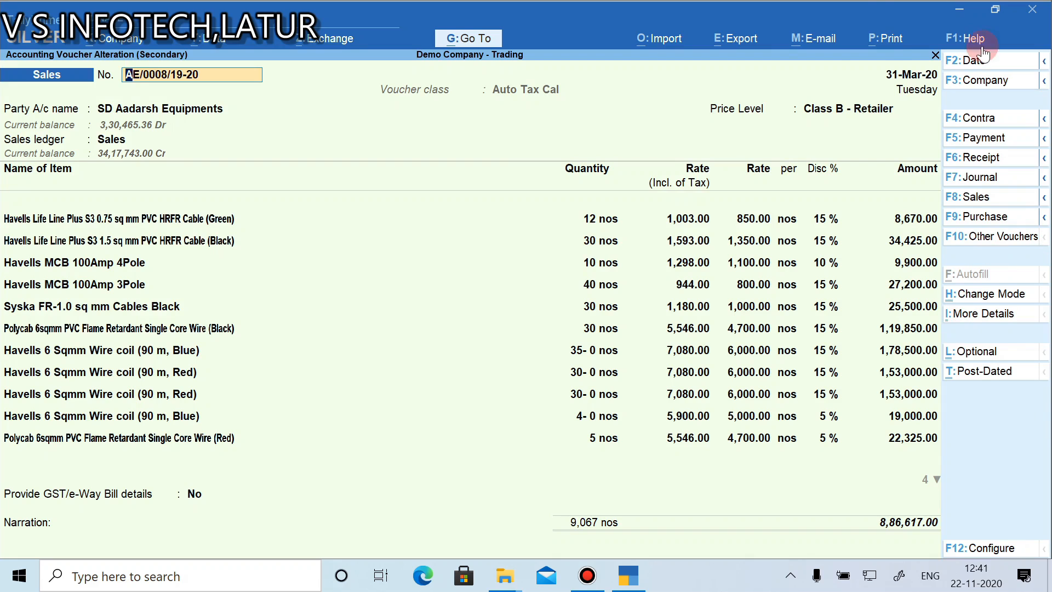
left_click(877, 46)
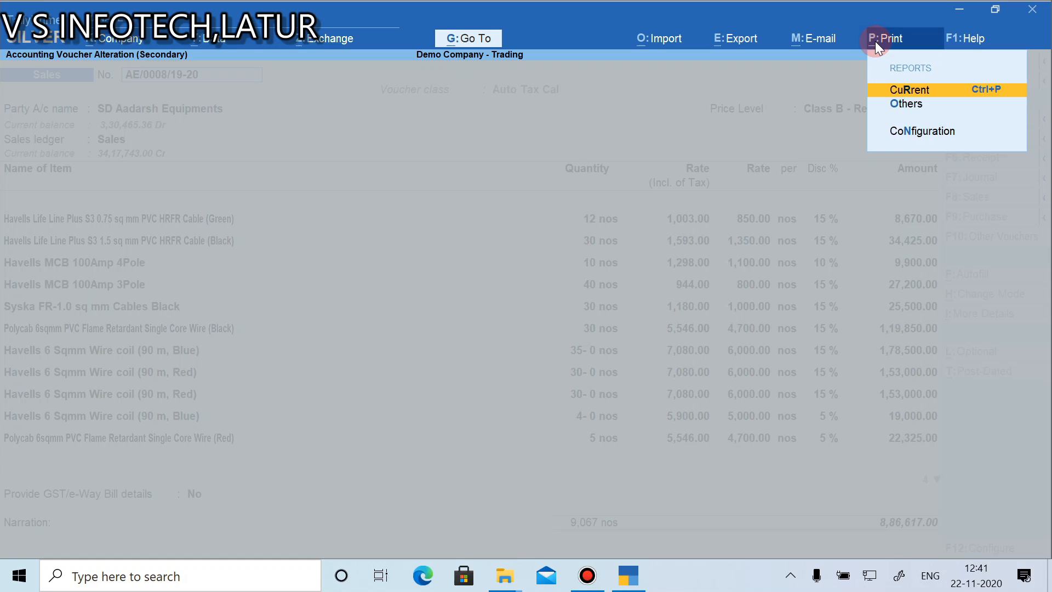
key("Return")
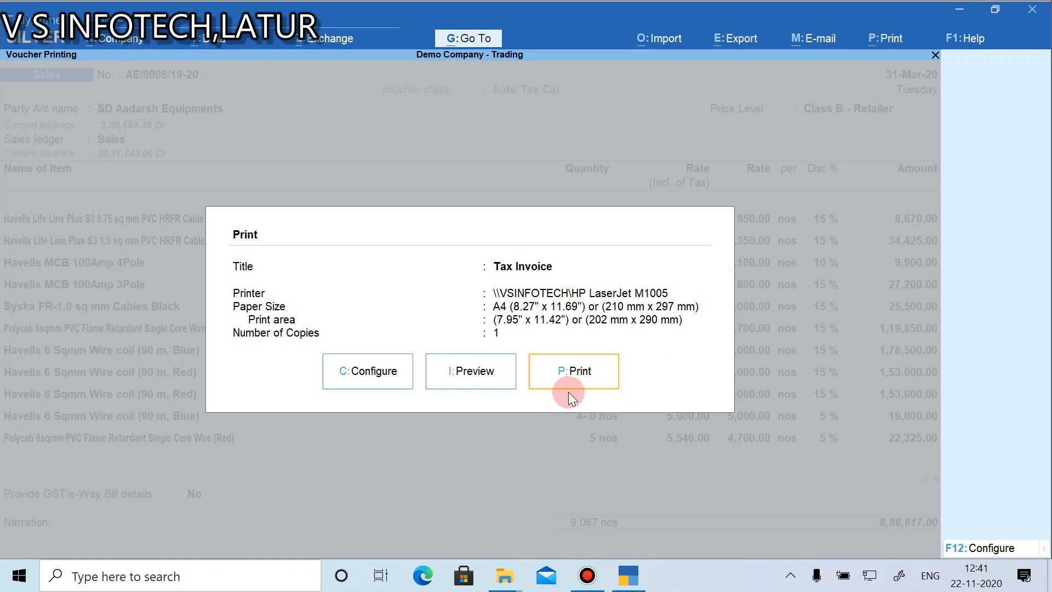
left_click(497, 372)
key("Return")
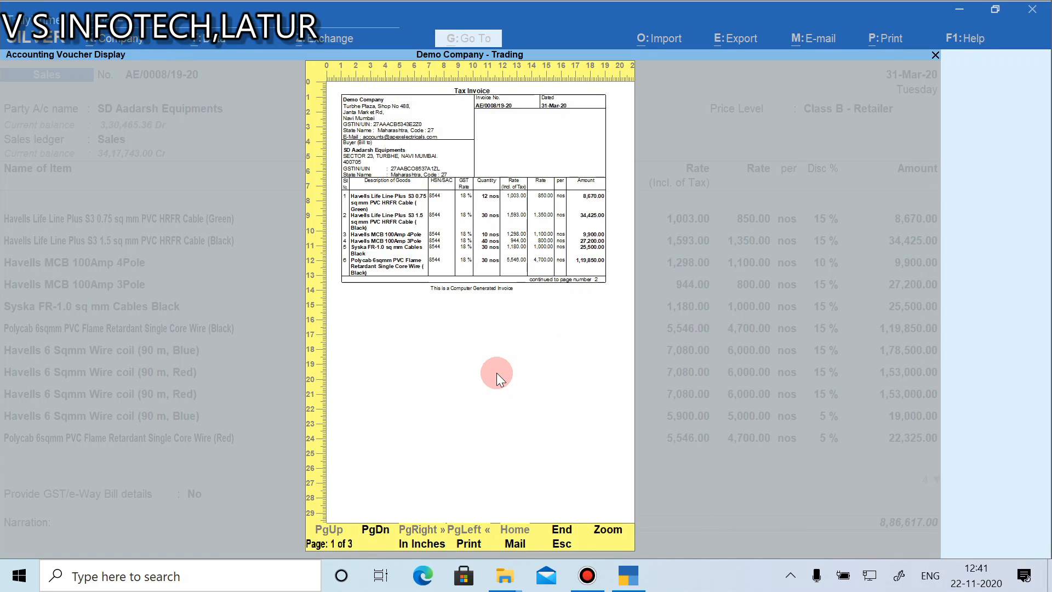
key("Escape")
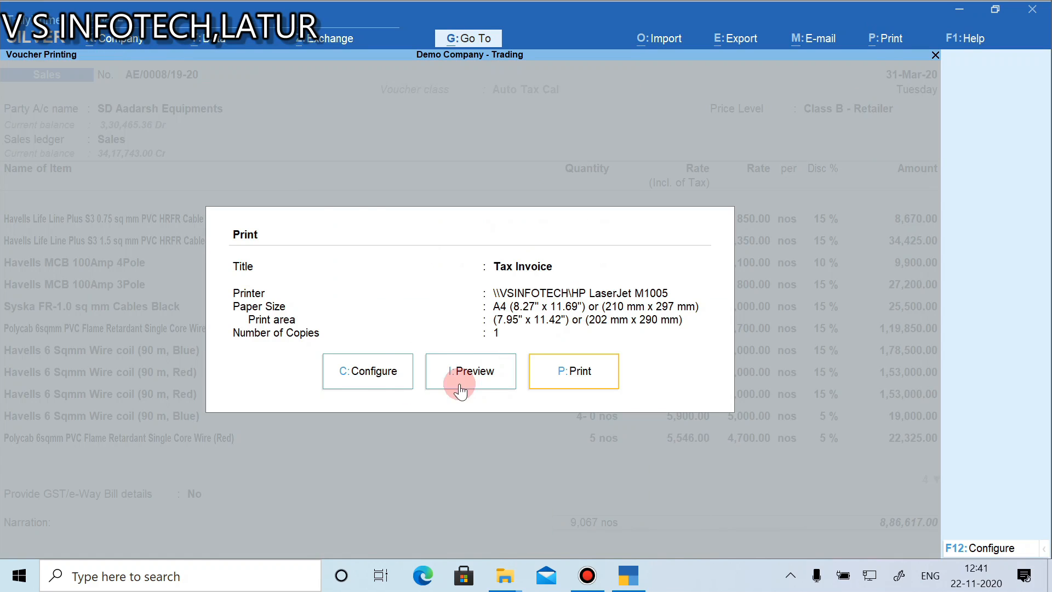
Examine the Tax Invoice print configuration options, from Voucher Details through Printer Settings
left_click(377, 373)
key("Down")
key("Down")
key("Down")
key("Down")
key("Down")
key("Down")
key("Down")
key("Down")
key("Down")
key("Down")
key("Down")
key("Down")
key("Down")
key("Down")
key("Down")
key("Down")
key("Down")
key("Down")
key("Down")
key("Down")
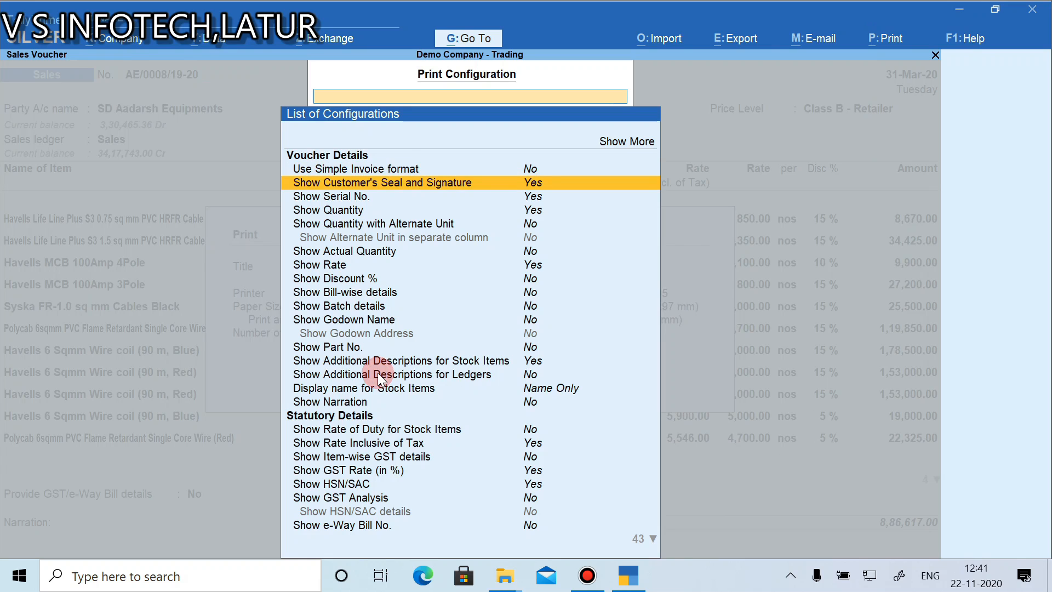
key("Down")
key("Down")
key("Down")
key("Down")
key("Down")
key("Down")
key("Down")
key("Down")
key("Down")
key("Down")
key("Down")
key("Down")
key("Down")
key("Down")
key("Down")
key("Down")
key("Down")
key("Down")
key("Down")
key("Down")
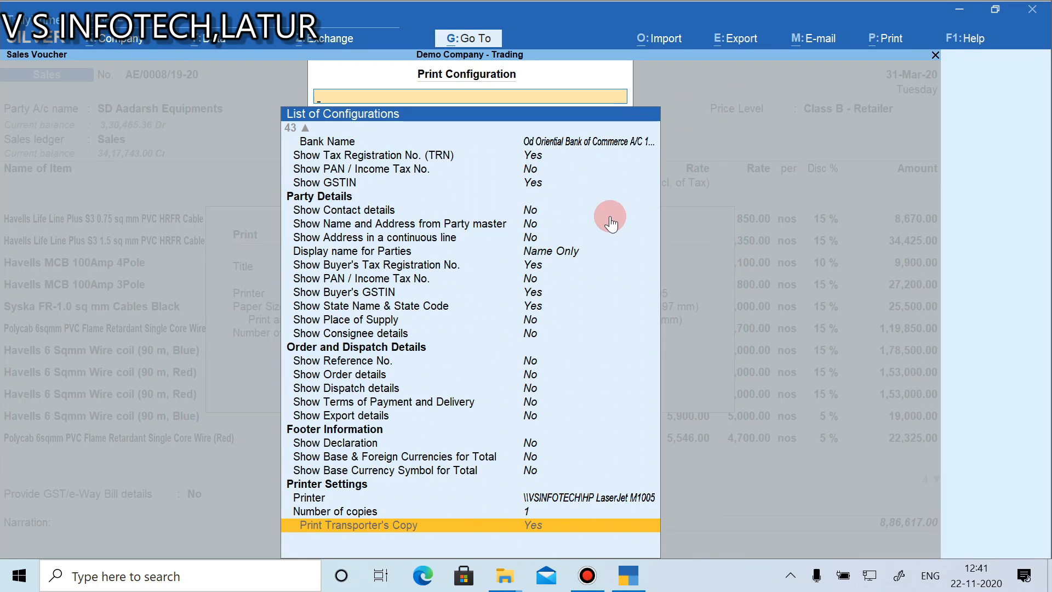
Expand the Tax Invoice print configuration list to show more options
key("Up")
key("Up")
key("Up")
key("Up")
key("Up")
key("Up")
key("Up")
key("Up")
key("Up")
key("Up")
key("Up")
key("Up")
key("Up")
key("Up")
key("Up")
key("Up")
key("Up")
key("Up")
key("Up")
key("Up")
key("Up")
key("Up")
key("Up")
key("Up")
key("Up")
key("Up")
key("Up")
key("Up")
key("Up")
key("Up")
key("Up")
key("Up")
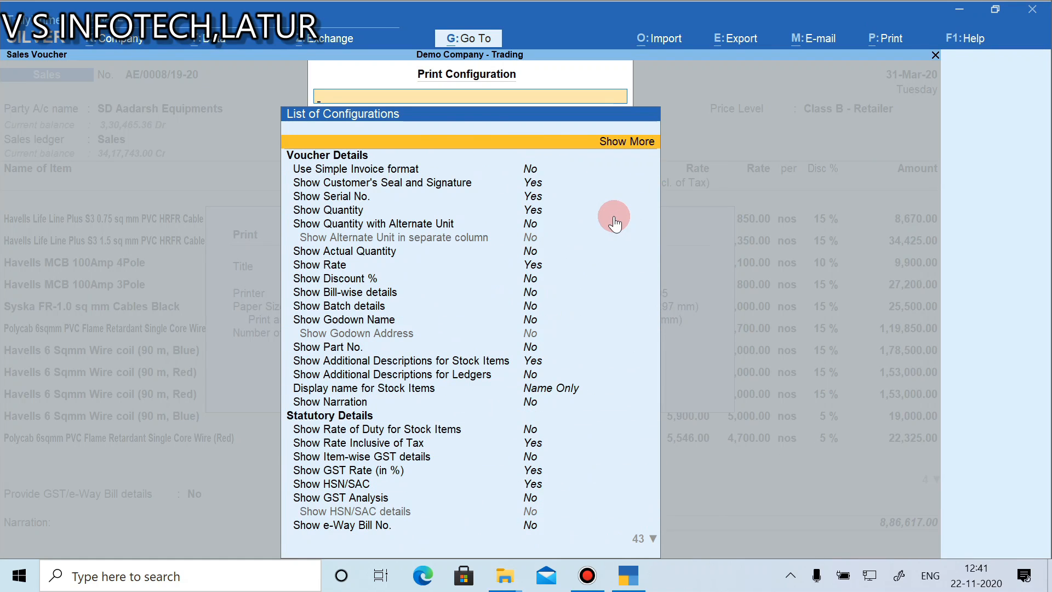
left_click(638, 145)
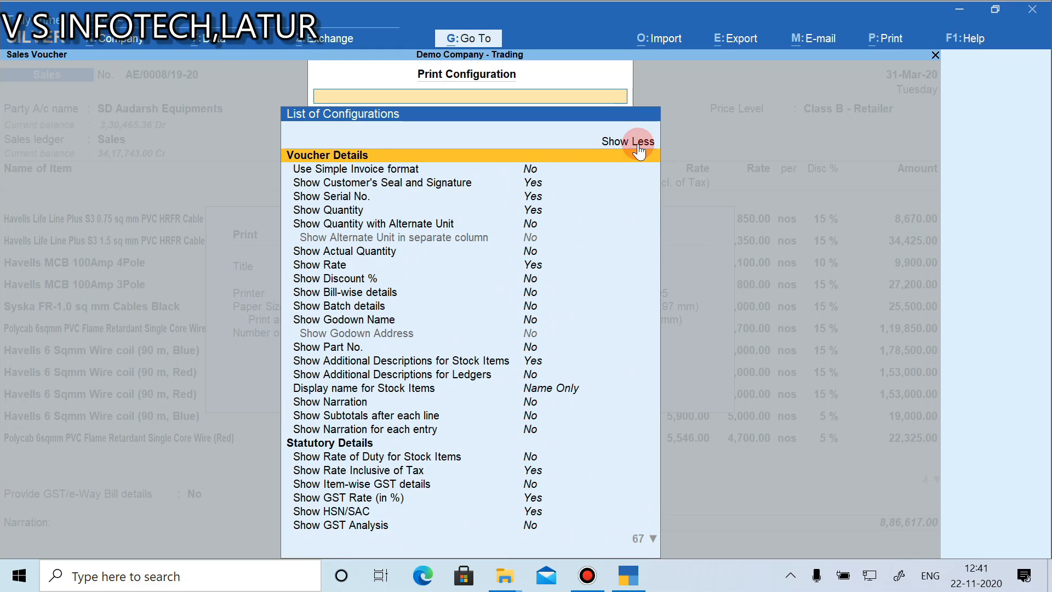
Set the height of both the normal invoice and the simple invoice to 7.5 inches in Printer Settings
key("Down")
key("Down")
key("Down")
key("Down")
key("Down")
key("Down")
key("Down")
key("Down")
key("Down")
key("Down")
key("Down")
key("Down")
key("Down")
key("Down")
key("Down")
key("Down")
key("Down")
key("Down")
key("Down")
key("Down")
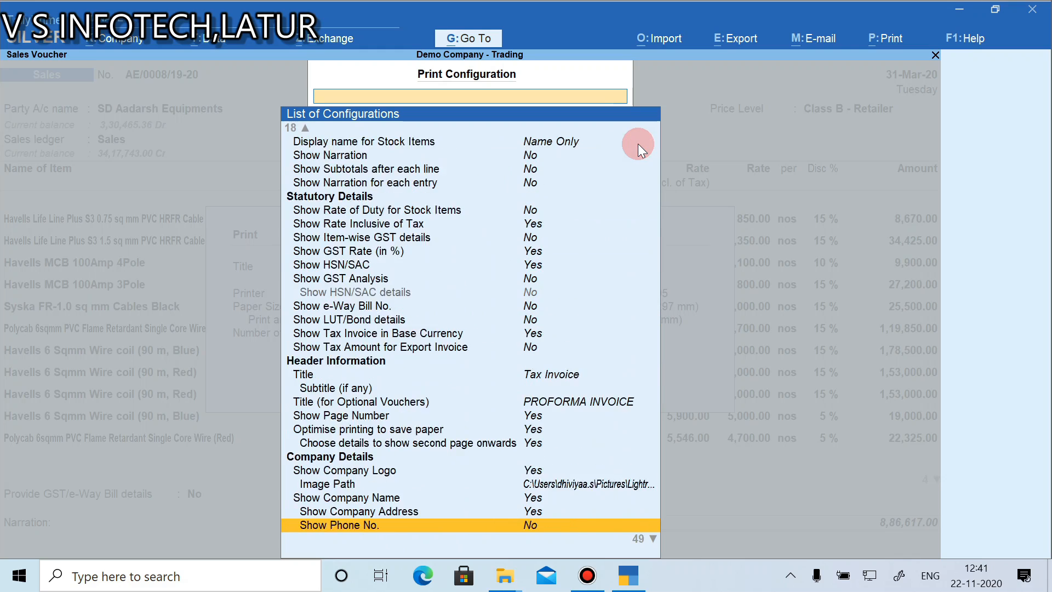
key("Down")
key("Down")
key("Down")
key("Down")
key("Down")
key("Down")
key("Down")
key("Down")
key("Down")
key("Down")
key("Down")
key("Down")
key("Down")
key("Down")
key("Down")
key("Down")
key("Down")
key("Down")
key("Down")
key("Down")
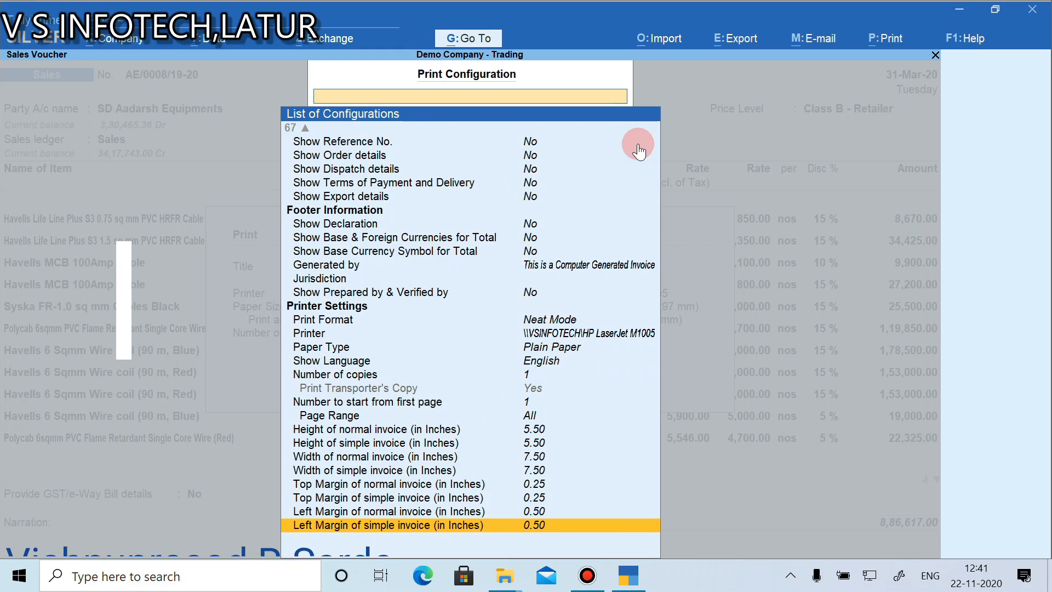
key("Up")
key("Up")
key("Up")
key("Up")
key("Up")
key("Up")
key("Return")
type("7.5")
key("Return")
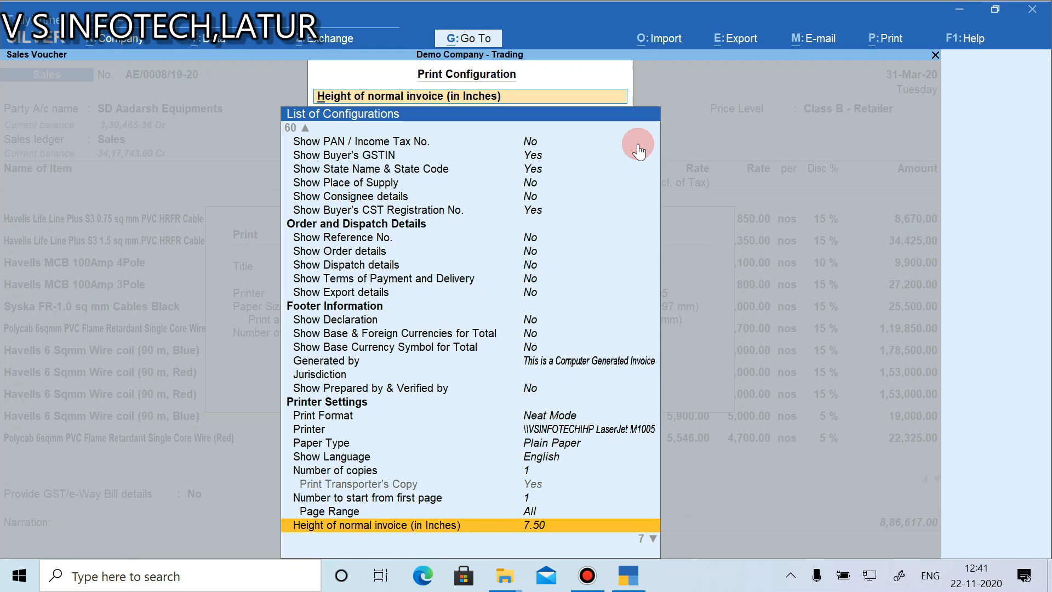
key("Down")
key("Return")
type("7.5")
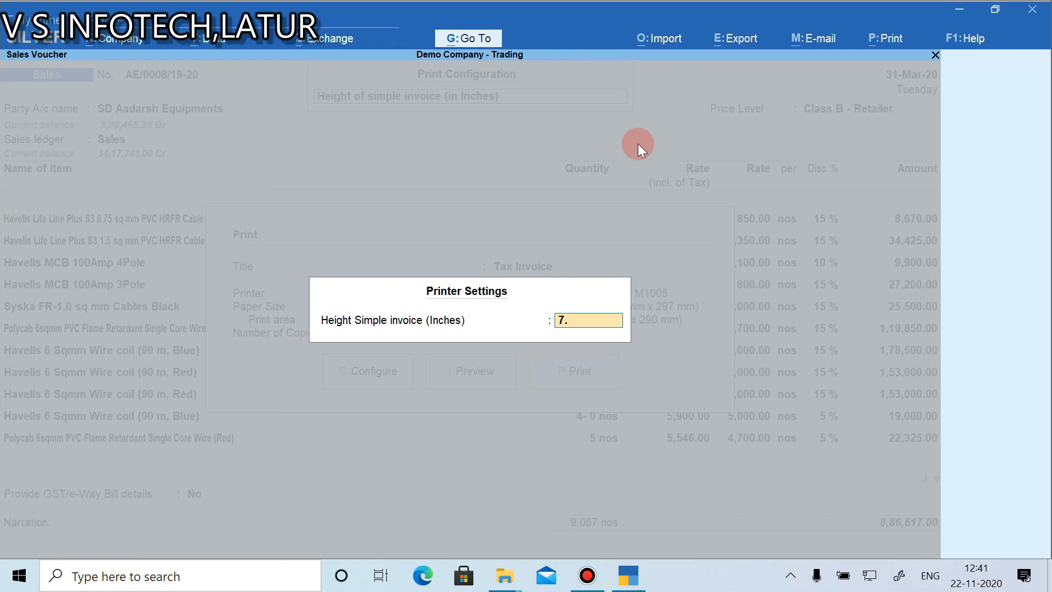
key("Return")
Set the width of both the normal and simple invoice to 8.5 inches and return to the print options
key("Down")
key("Down")
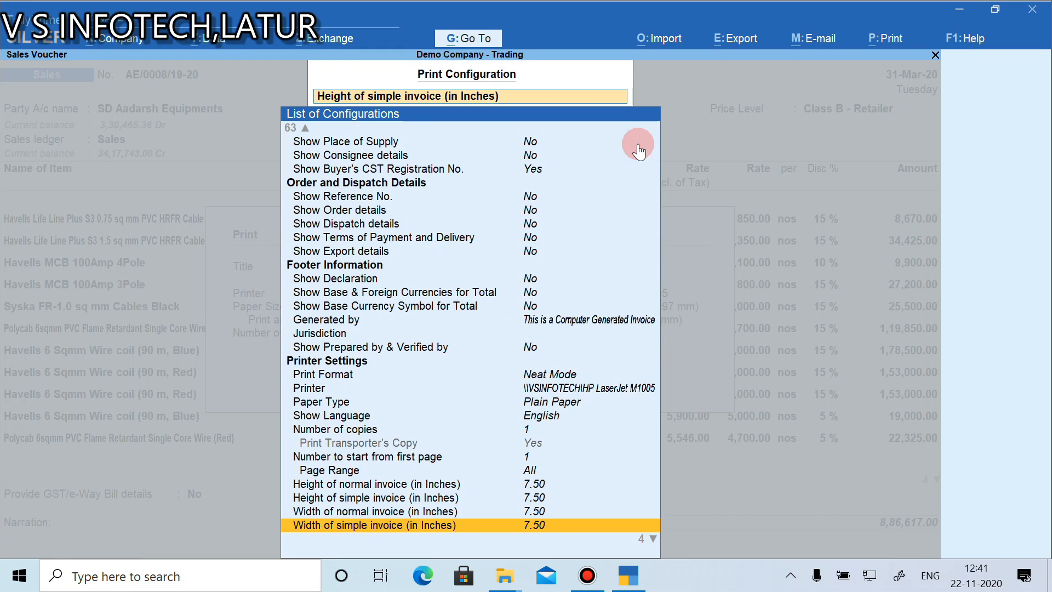
key("Up")
key("Return")
type("8.5")
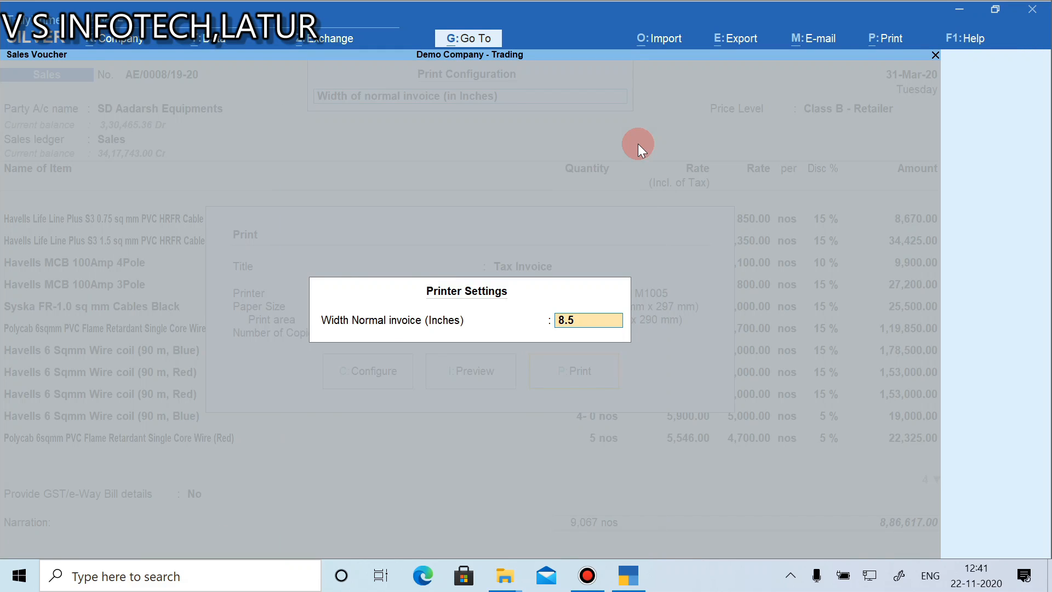
key("Return")
key("Down")
key("Return")
type("8")
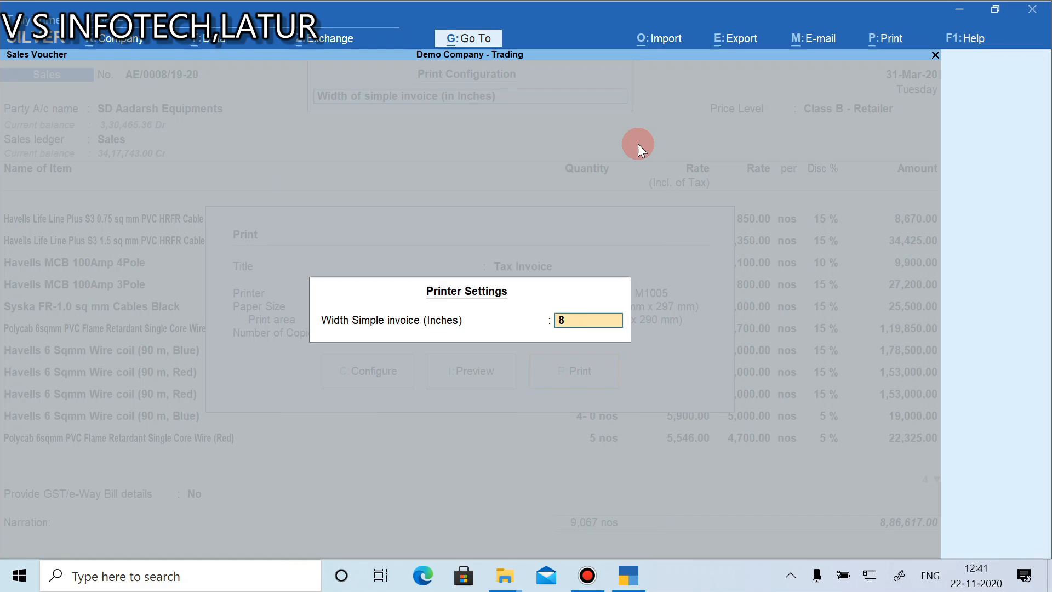
type(".5")
key("Return")
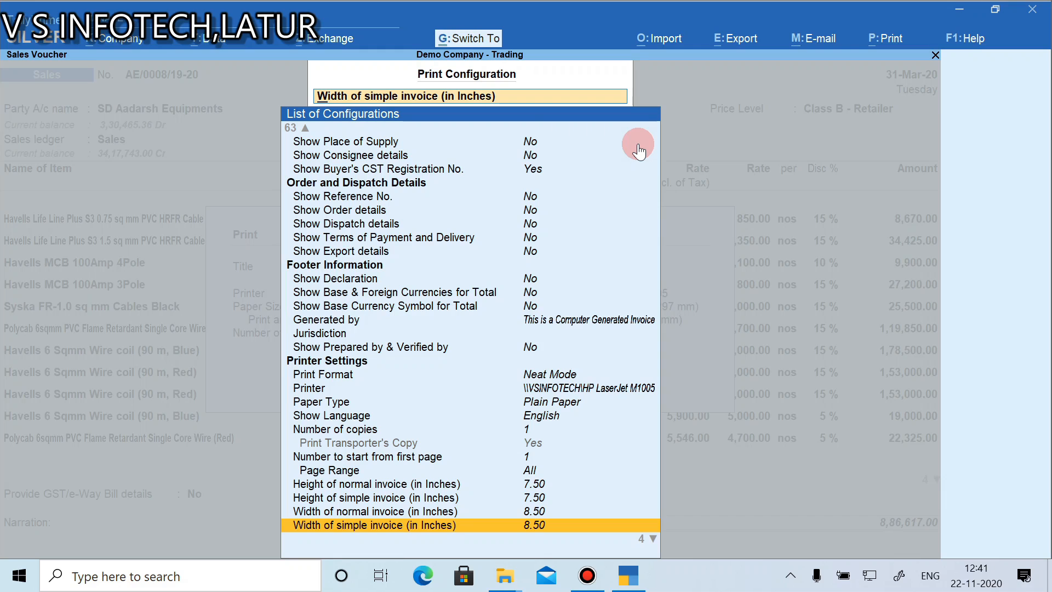
key("Escape")
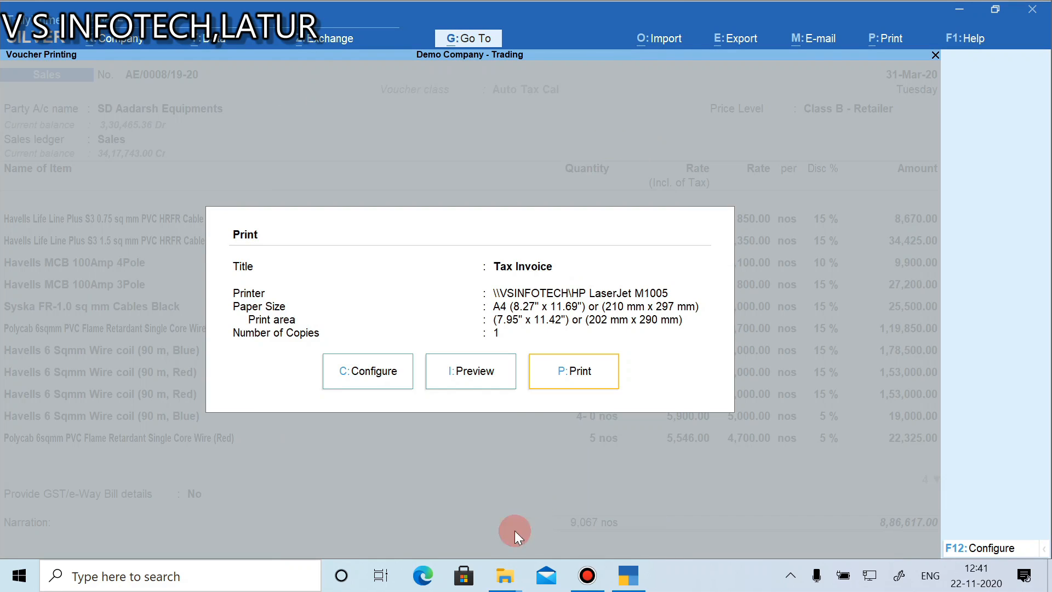
Preview both pages of the resized Tax Invoice, dismissing the logo path warning, and return to the print options
left_click(484, 377)
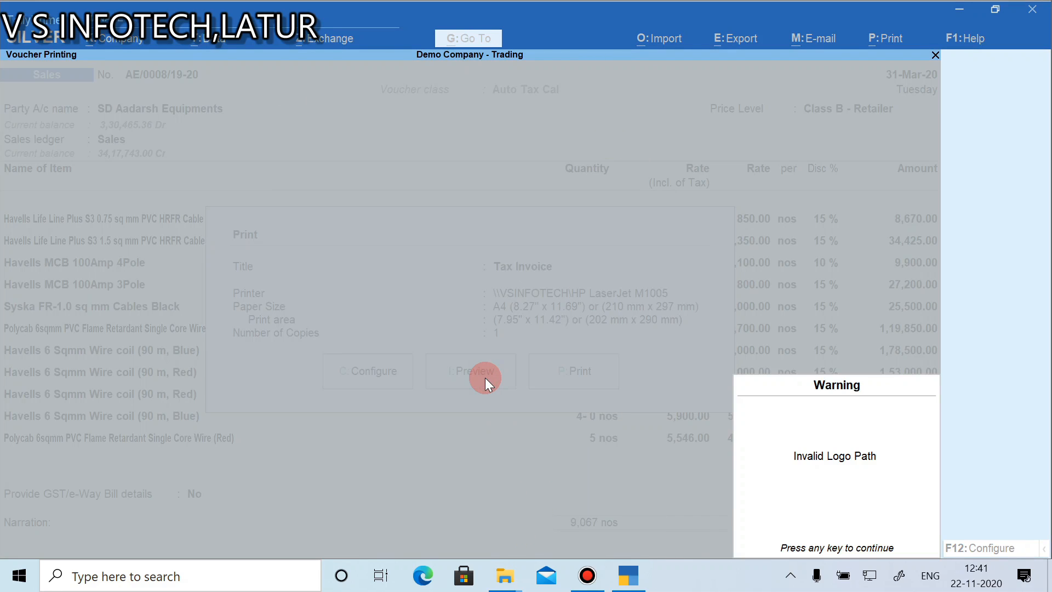
key("Return")
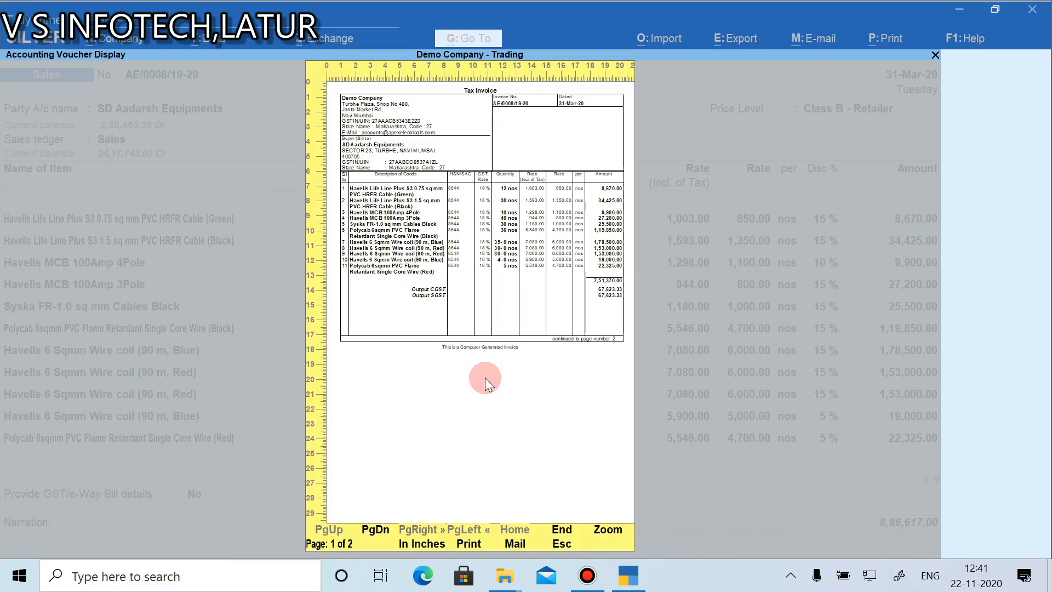
key("Page_Down")
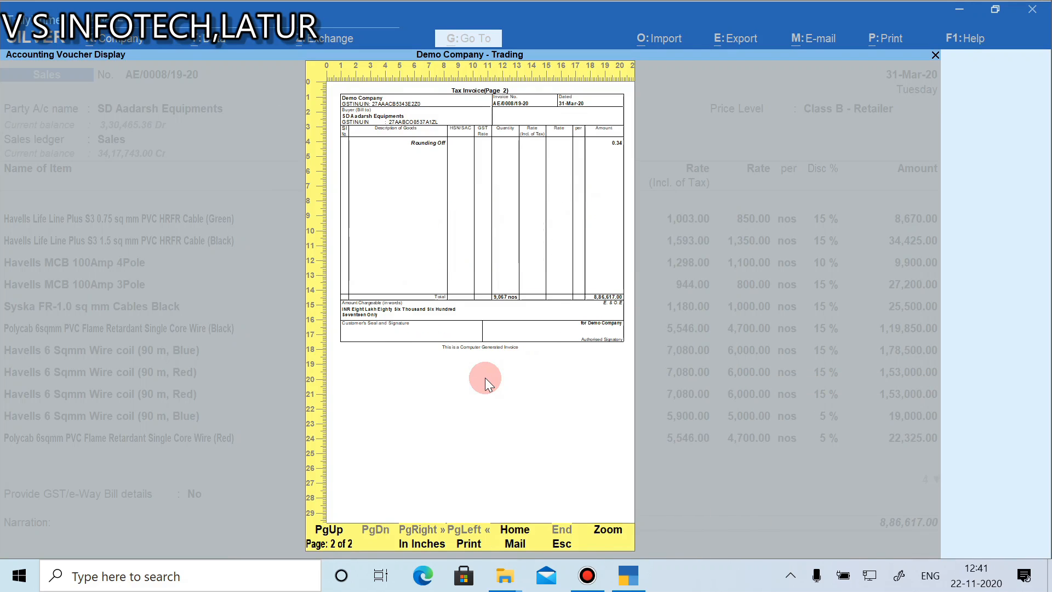
key("Escape")
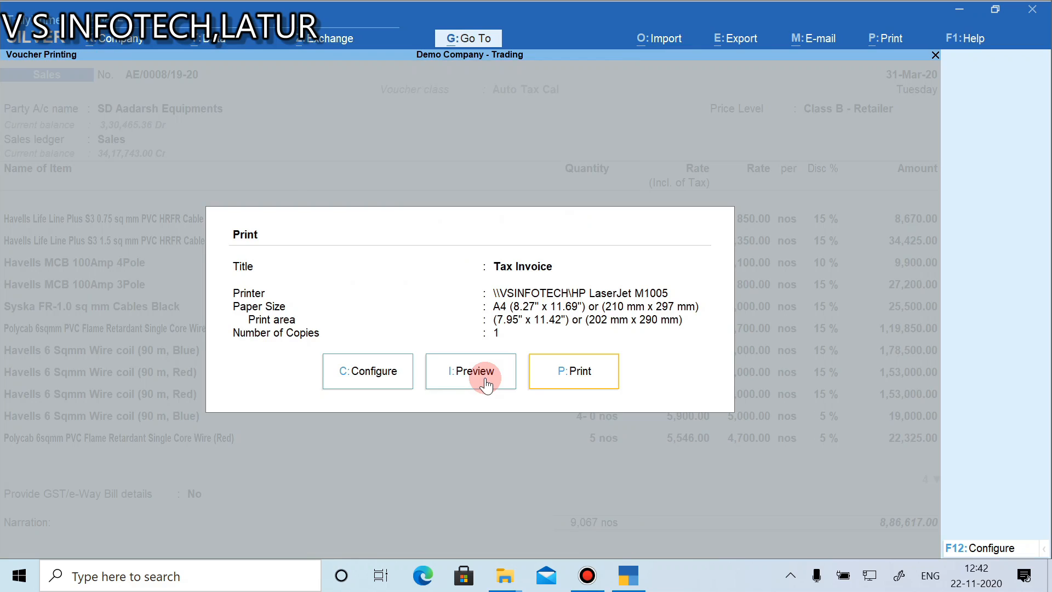
Reopen the Tax Invoice print configuration and look through its options down to Printer Settings
left_click(380, 377)
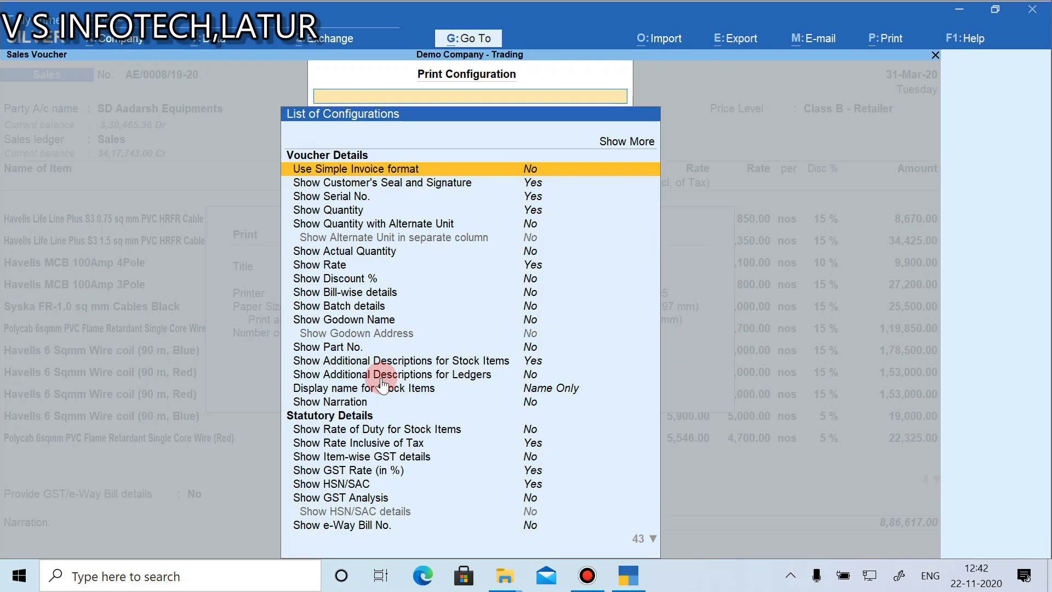
key("Down")
key("Down")
key("Down")
key("Down")
key("Down")
key("Down")
key("Down")
key("Down")
key("Down")
key("Down")
key("Down")
key("Down")
key("Down")
key("Down")
key("Down")
key("Down")
key("Down")
key("Down")
key("Down")
key("Down")
key("Down")
key("Down")
key("Down")
key("Down")
key("Down")
key("Down")
key("Down")
key("Down")
key("Down")
key("Down")
key("Down")
key("Down")
key("Down")
key("Down")
key("Down")
key("Down")
key("Down")
key("Down")
key("Down")
key("Down")
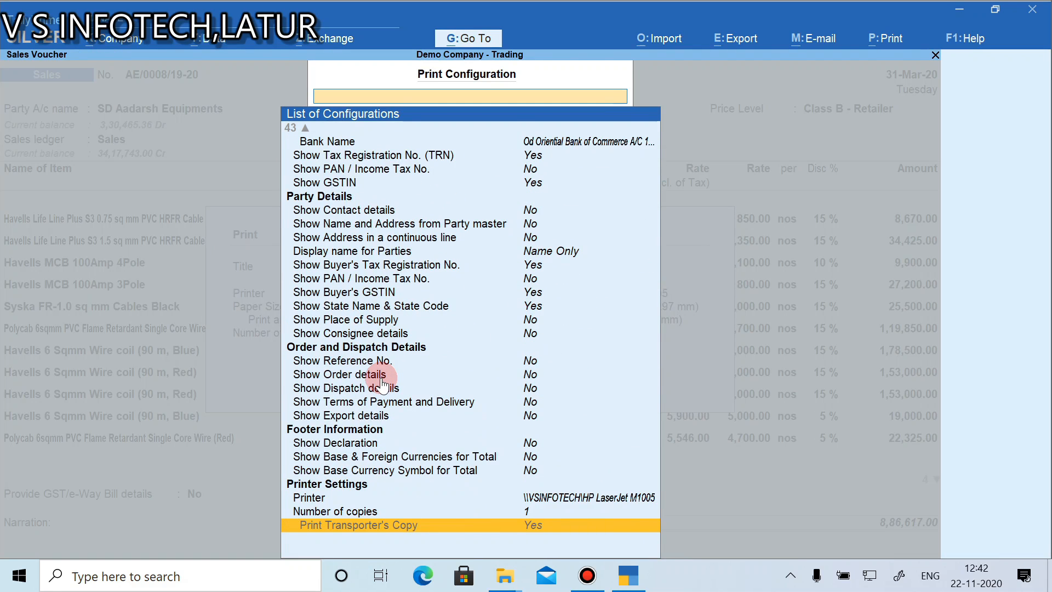
Set Optimise printing to save paper to No in the Header Information configurations
key("Up")
key("Up")
key("Up")
key("Up")
key("Up")
key("Up")
key("Up")
key("Up")
key("Up")
key("Up")
key("Up")
key("Up")
key("Up")
key("Up")
key("Up")
key("Up")
key("Up")
key("Up")
key("Up")
key("Up")
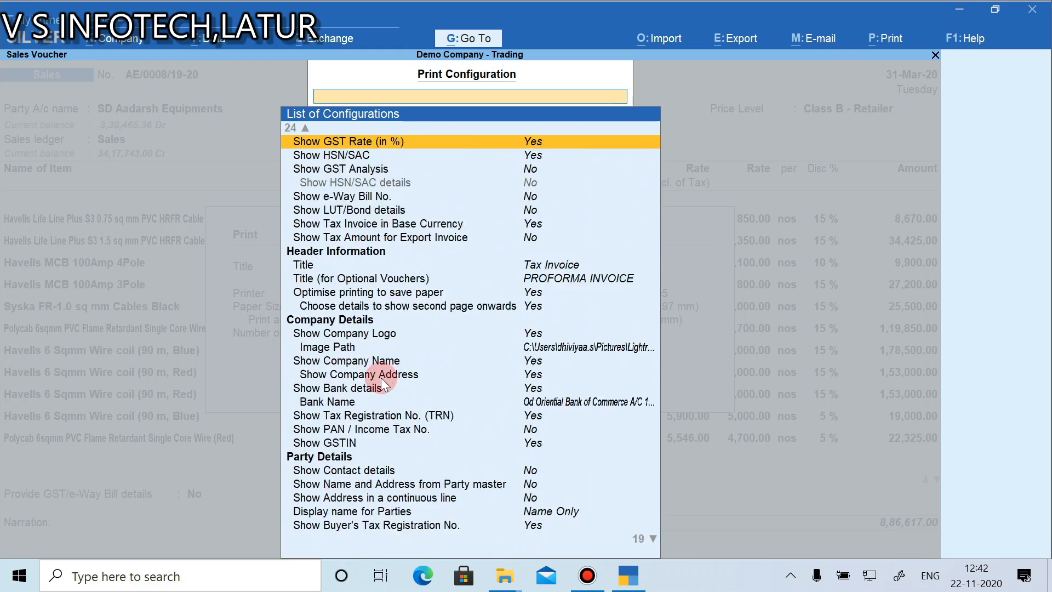
key("Up")
key("Up")
key("Up")
key("Up")
key("Up")
key("Up")
key("Up")
key("Up")
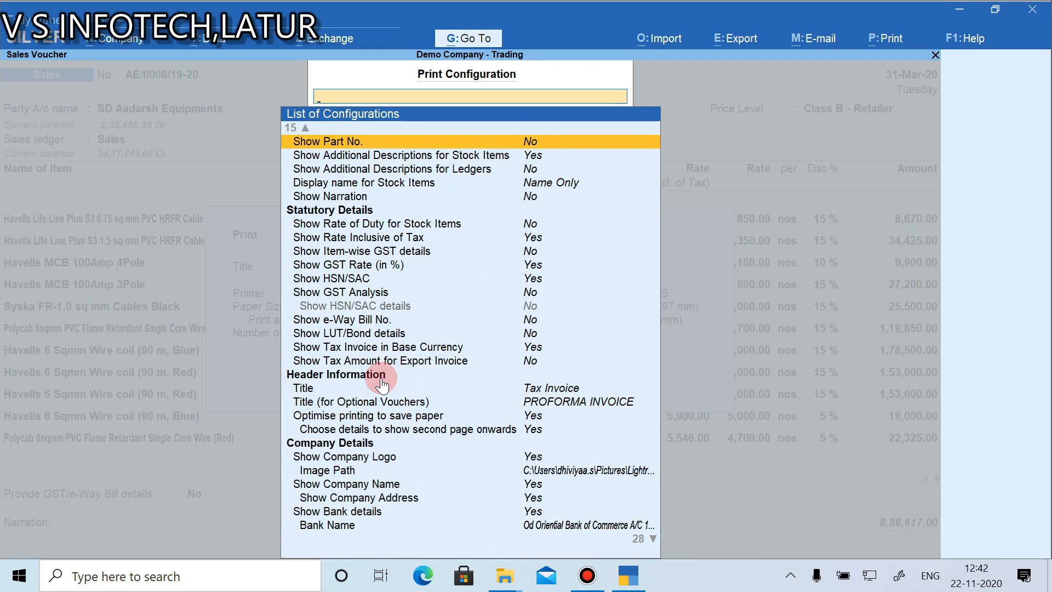
key("Up")
key("Down")
key("Down")
key("Down")
key("Down")
key("Down")
key("Down")
key("Down")
key("Down")
key("Down")
key("Down")
key("Down")
key("Down")
key("Down")
key("Down")
key("Down")
key("Down")
key("Down")
key("Down")
key("Down")
key("Return")
Look through the remaining configurations down to Printer Settings for the invoice size options
key("Down")
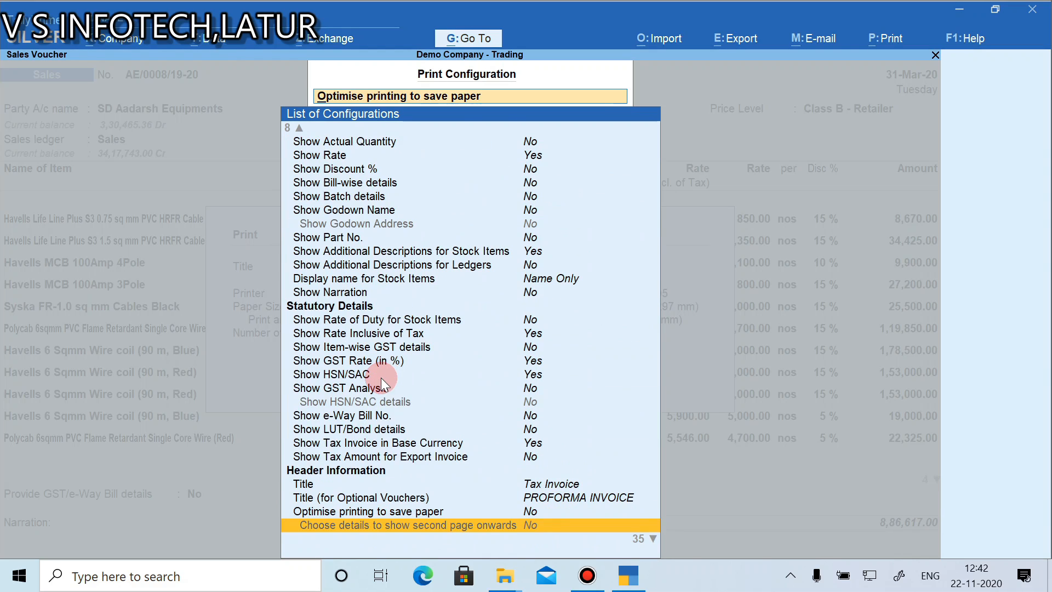
key("Down")
key("Down")
key("Down")
key("Down")
key("Down")
key("Down")
key("Down")
key("Down")
key("Down")
key("Down")
key("Down")
key("Down")
key("Down")
key("Down")
key("Down")
key("Down")
key("Down")
key("Down")
key("Down")
key("Down")
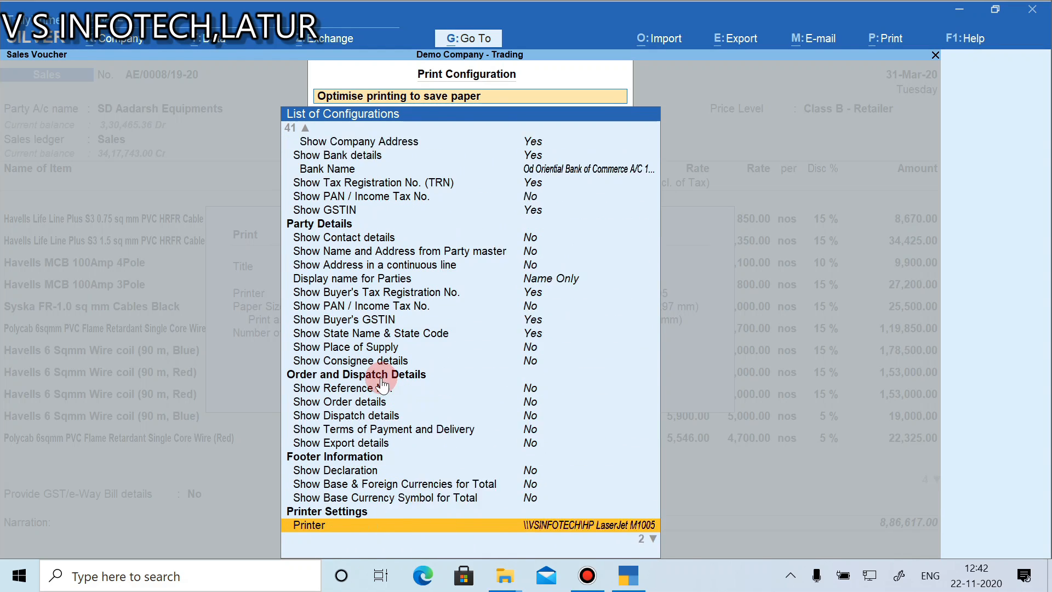
key("Down")
key("Down")
key("Up")
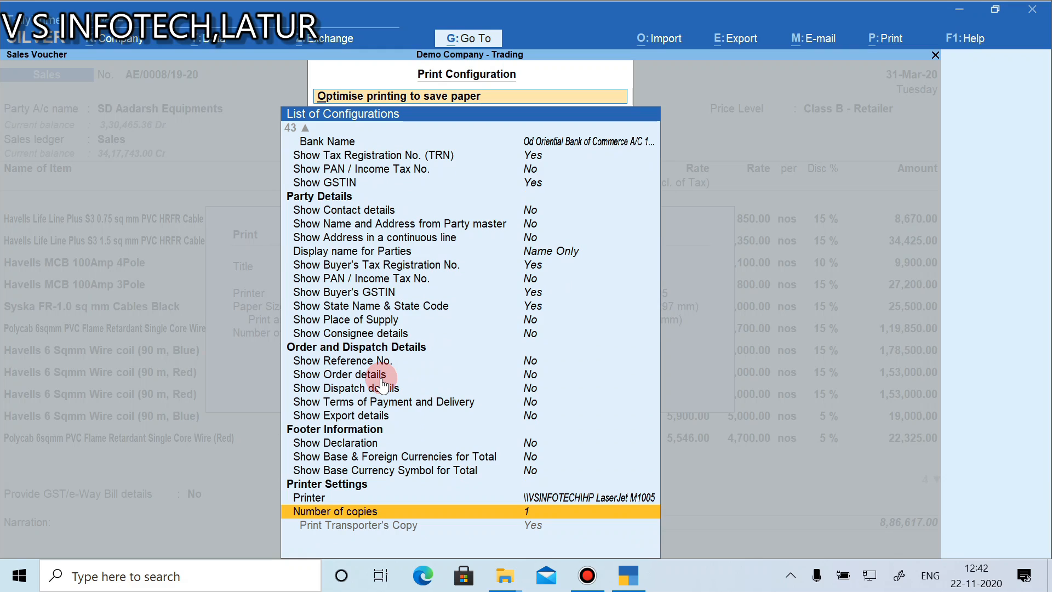
Expand the list of print configurations to include the additional options
key("Up")
key("Up")
key("Up")
key("Up")
key("Up")
key("Up")
key("Up")
key("Up")
key("Up")
key("Up")
key("Up")
key("Up")
key("Up")
key("Up")
key("Up")
key("Up")
key("Up")
key("Up")
key("Up")
key("Up")
key("Up")
key("Up")
key("Up")
key("Up")
key("Up")
key("Up")
key("Up")
key("Up")
key("Up")
key("Up")
key("Up")
key("Up")
key("Up")
key("Up")
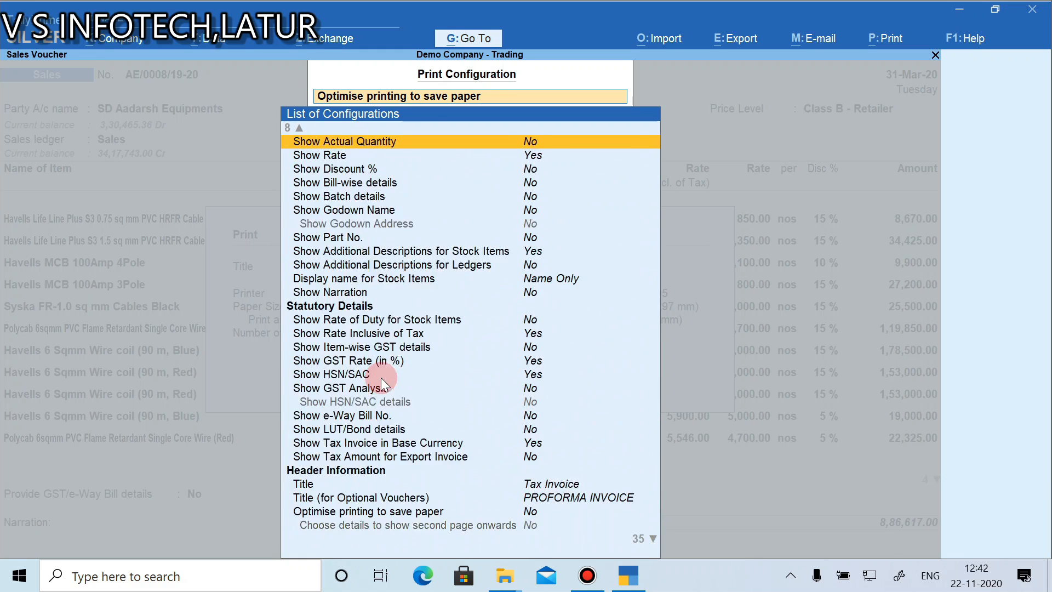
left_click(614, 140)
Set the height of the normal invoice to 10 inches in Printer Settings
key("Down")
key("Down")
key("Down")
key("Down")
key("Down")
key("Down")
key("Down")
key("Down")
key("Down")
key("Down")
key("Down")
key("Down")
key("Down")
key("Down")
key("Down")
key("Down")
key("Down")
key("Down")
key("Down")
key("Down")
key("Down")
key("Down")
key("Down")
key("Down")
key("Down")
key("Down")
key("Down")
key("Down")
key("Down")
key("Down")
key("Down")
key("Down")
key("Down")
key("Down")
key("Down")
key("Down")
key("Down")
key("Down")
key("Down")
key("Down")
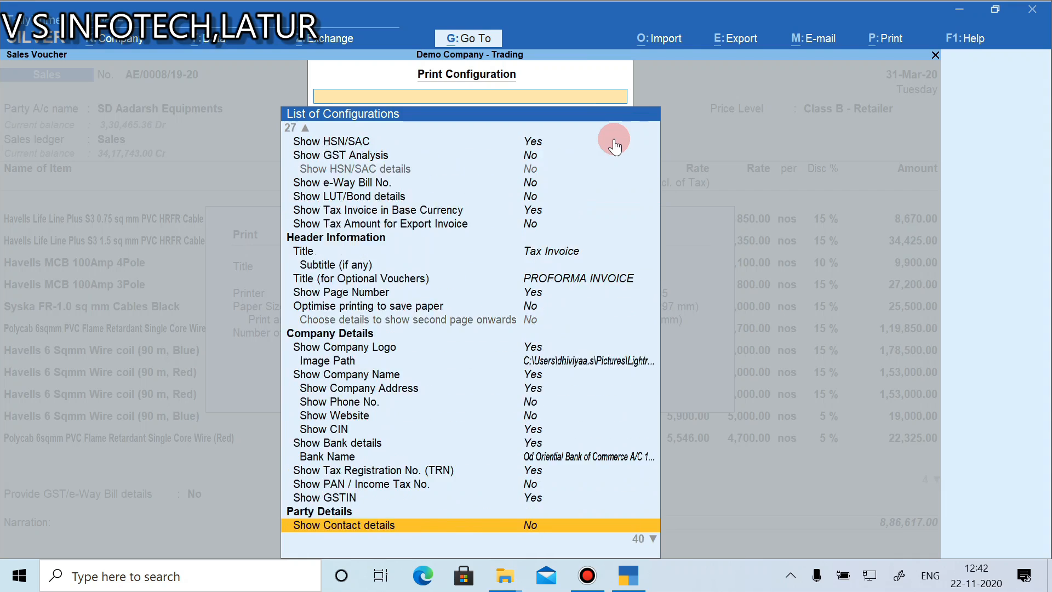
key("Up")
key("Up")
key("Up")
key("Up")
key("Up")
key("Up")
key("Up")
key("Up")
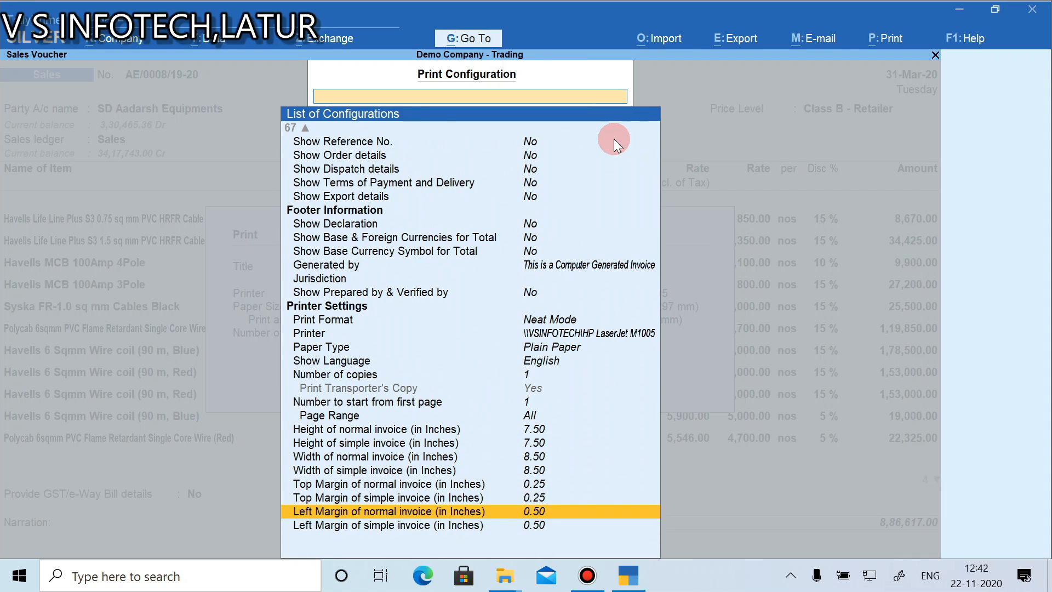
key("Down")
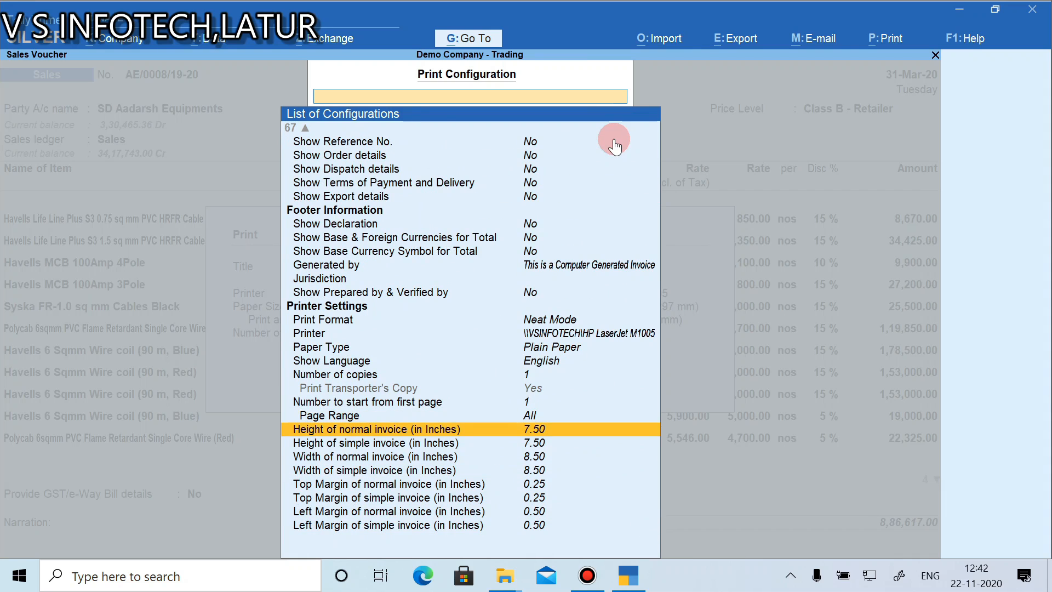
key("Return")
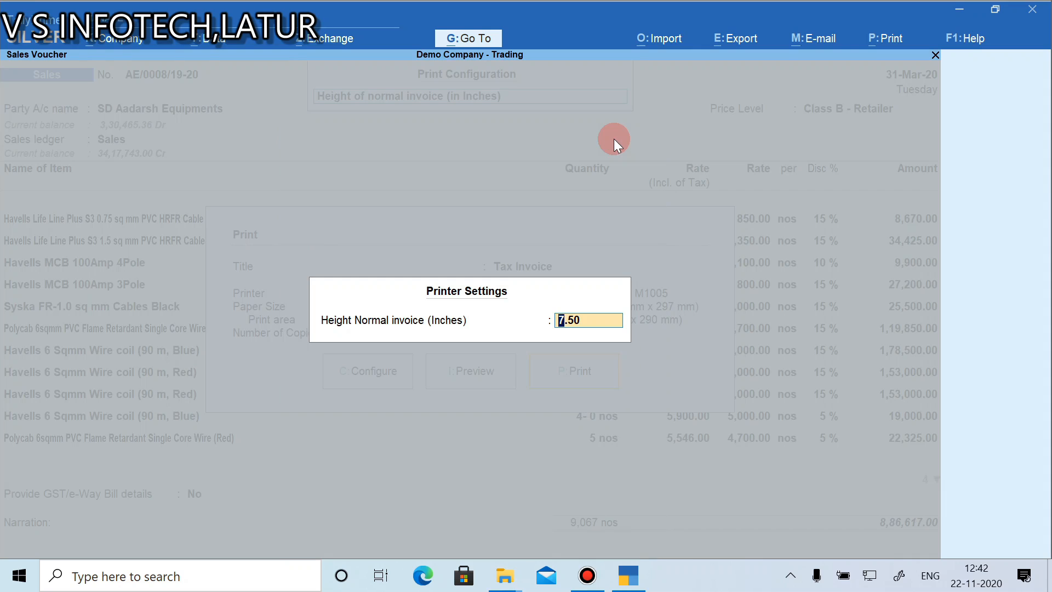
type("10")
key("Return")
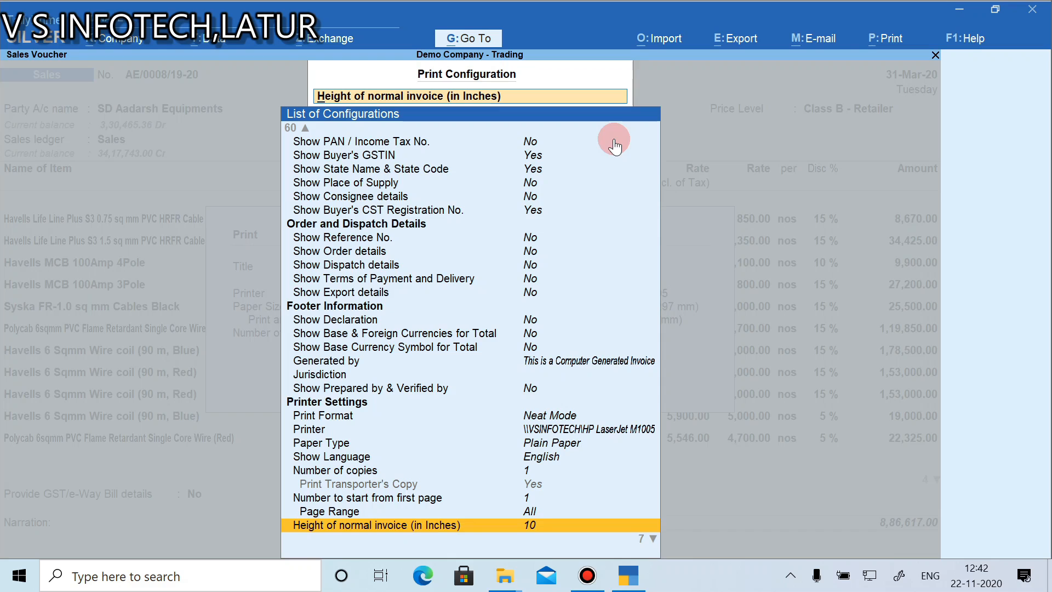
Set the height of the simple invoice to 10 inches in Printer Settings
key("Down")
key("Return")
type("10")
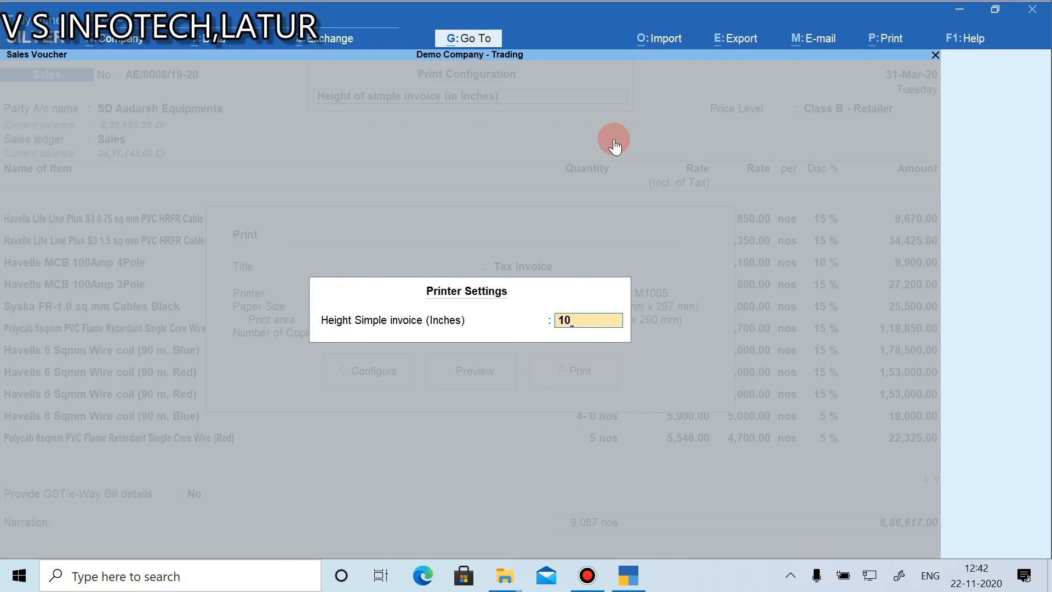
key("Return")
Set the width of the normal invoice to 7.5 inches in Printer Settings
key("Down")
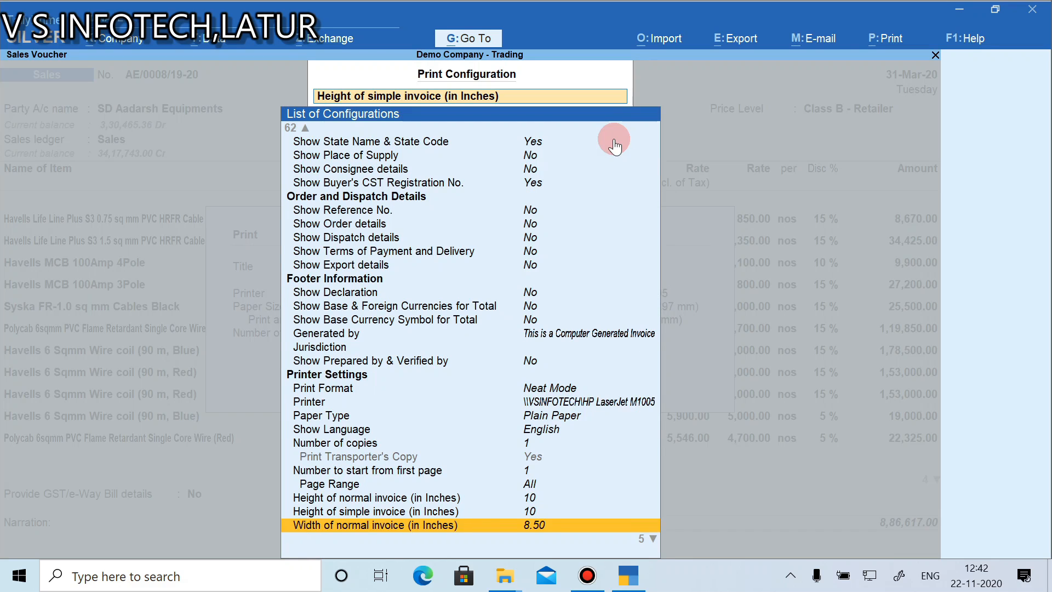
key("Return")
type("7.5")
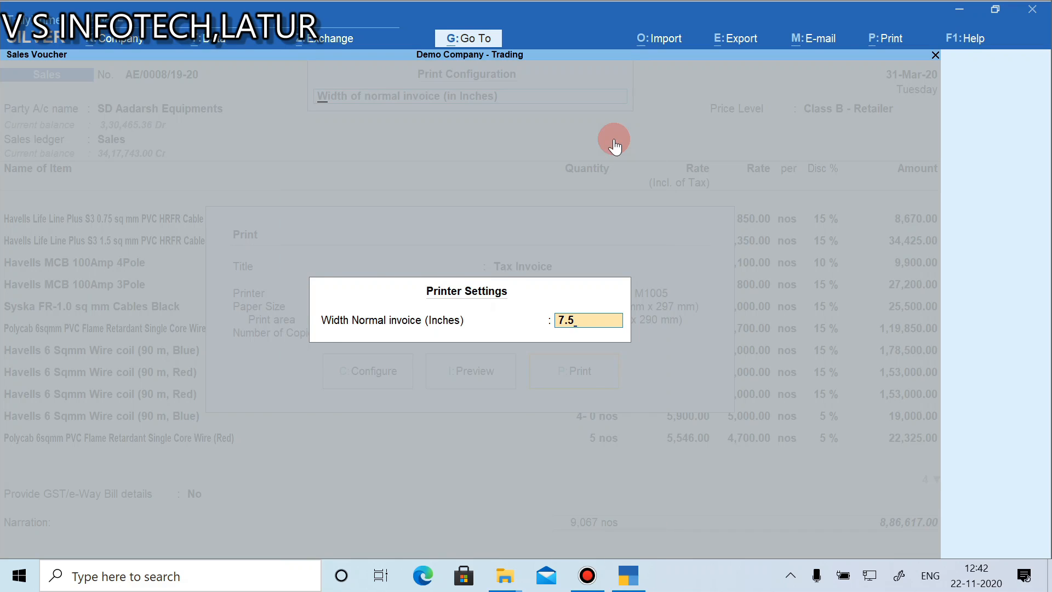
key("Return")
Set the width of the simple invoice to 7.56 inches and return to the print options
key("Down")
key("Return")
type("7.56")
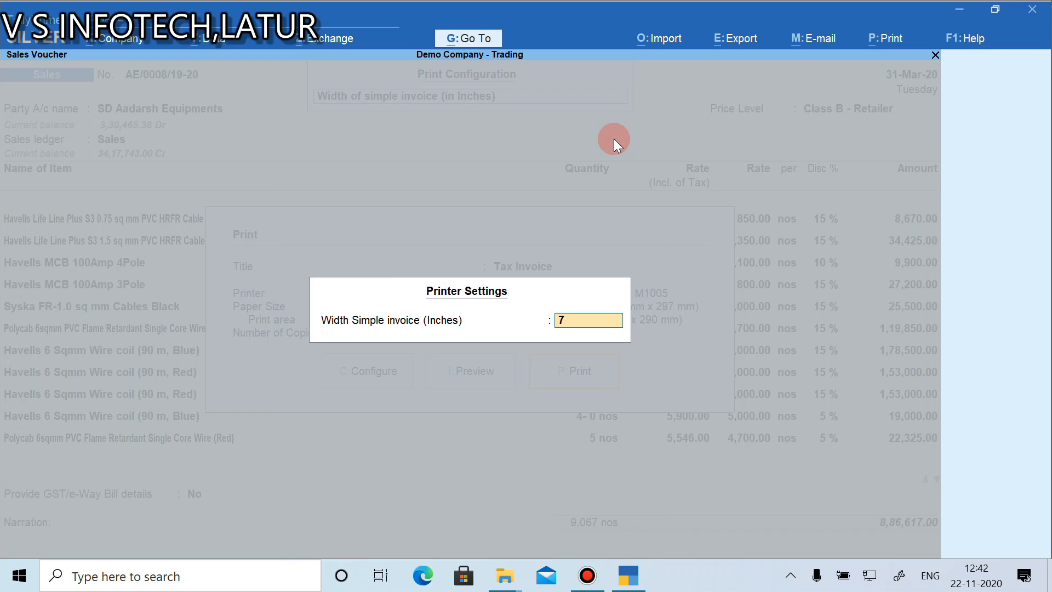
key("Return")
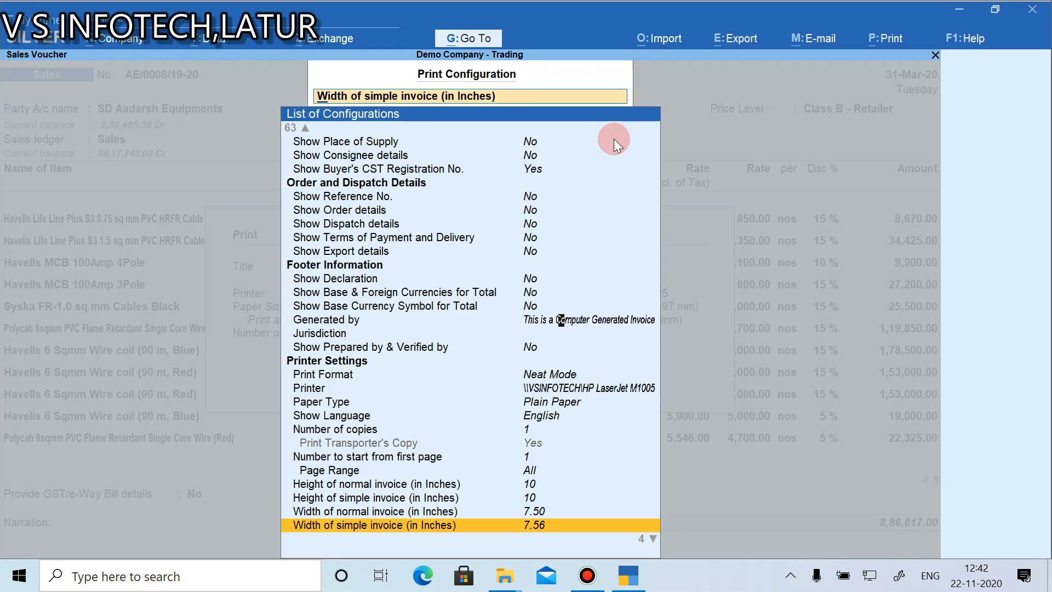
key("Return")
type("7.56")
key("Return")
key("Return")
type("7.56")
key("Return")
key("Escape")
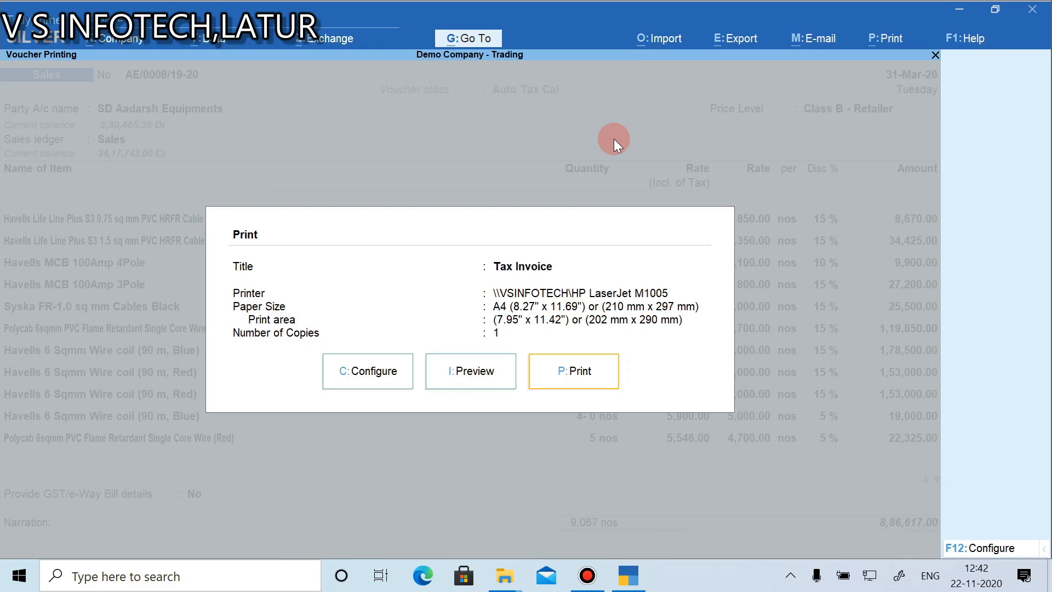
Preview the tax invoice with the changed size, then close the preview and the print options
left_click(470, 371)
key("Return")
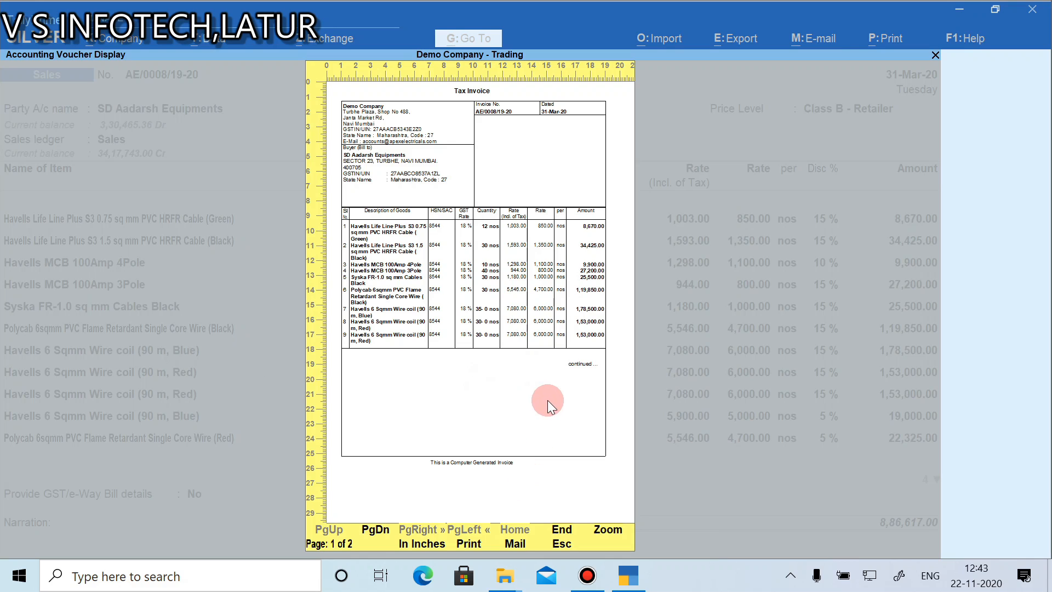
key("Escape")
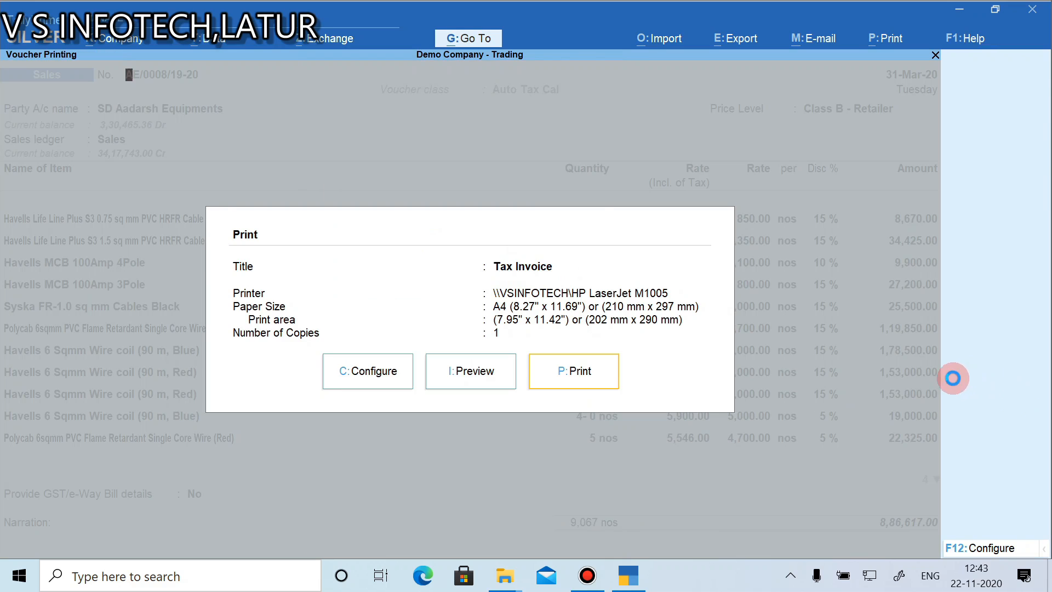
key("Escape")
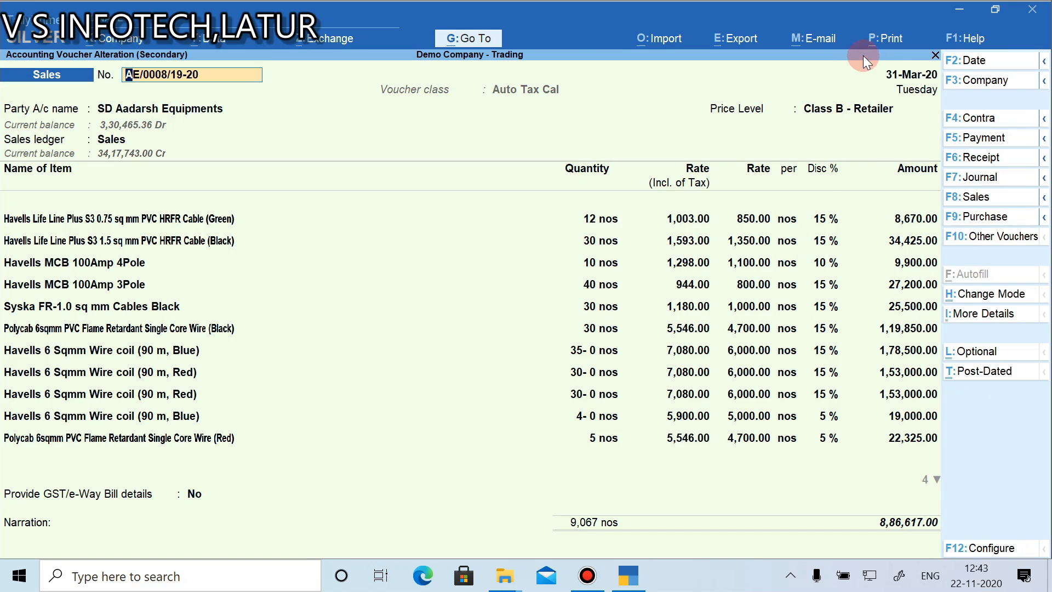
Reopen the current voucher's print configurations and set Optimise printing to save paper to Yes under Header Information
left_click(876, 40)
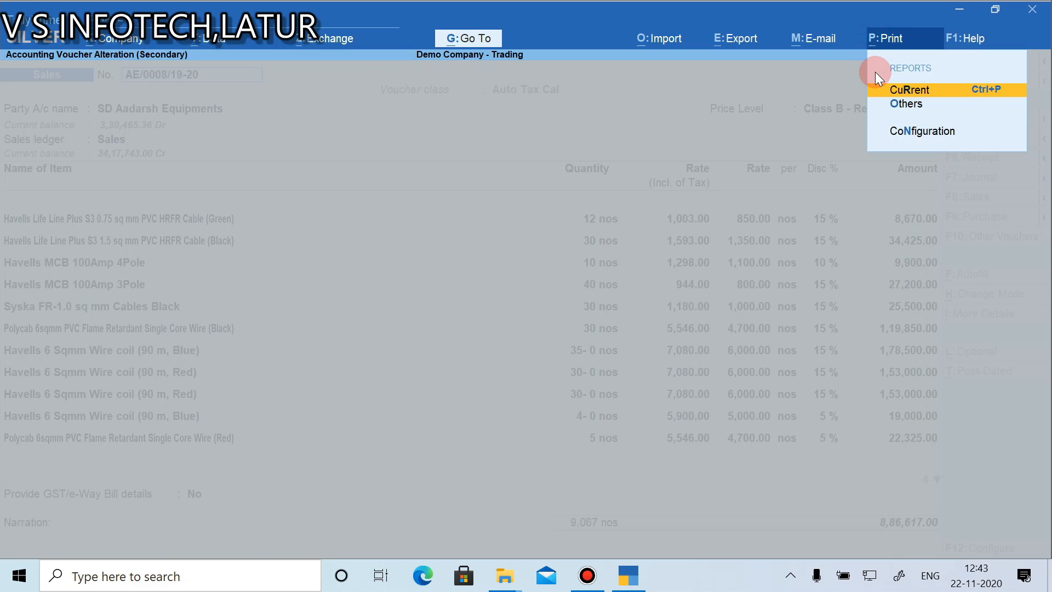
key("Return")
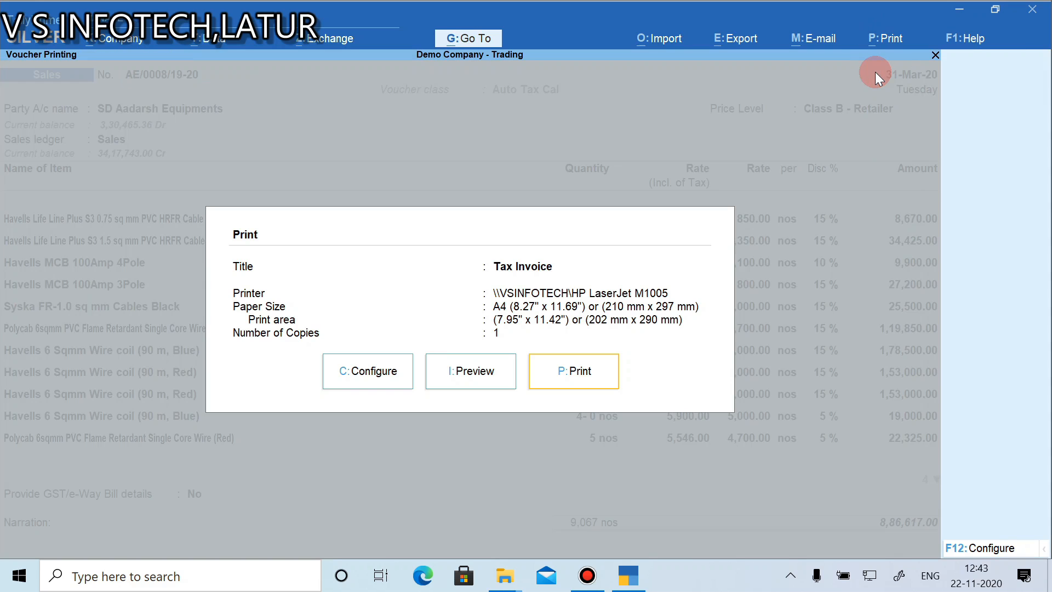
left_click(364, 375)
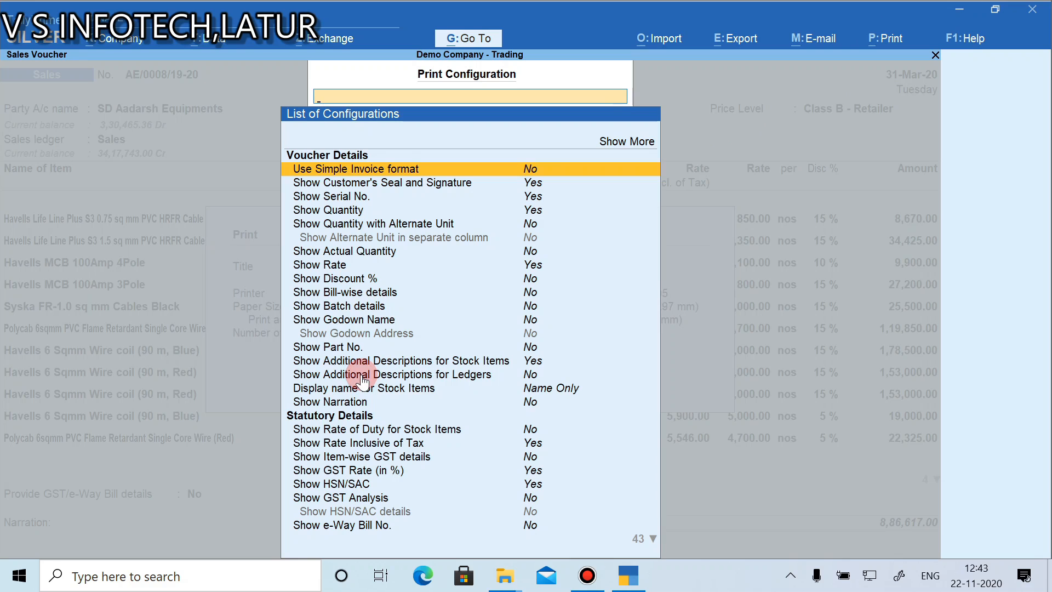
key("Down")
key("Down")
key("Down")
key("Down")
key("Down")
key("Down")
key("Down")
key("Down")
key("Down")
key("Down")
key("Down")
key("Down")
key("Down")
key("Down")
key("Down")
key("Down")
key("Down")
key("Down")
key("Down")
key("Down")
key("Down")
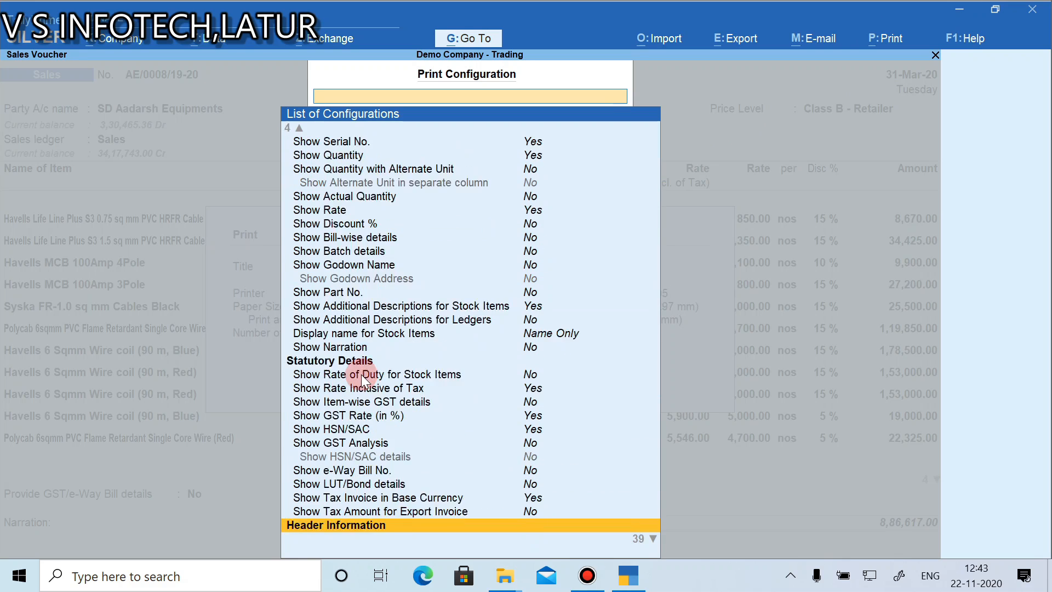
key("Up")
key("Up")
key("Up")
key("Up")
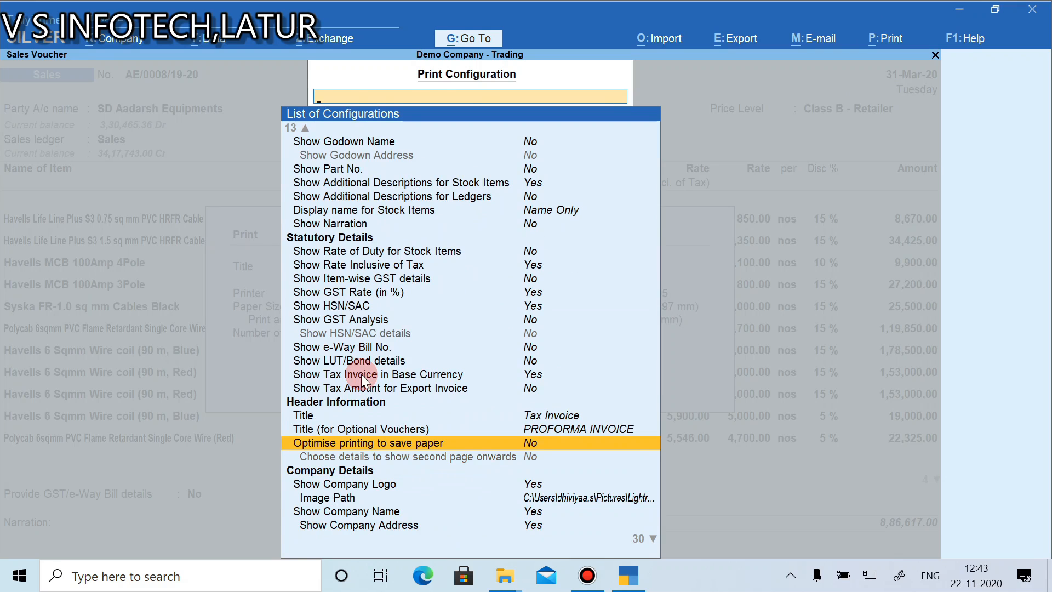
key("Return")
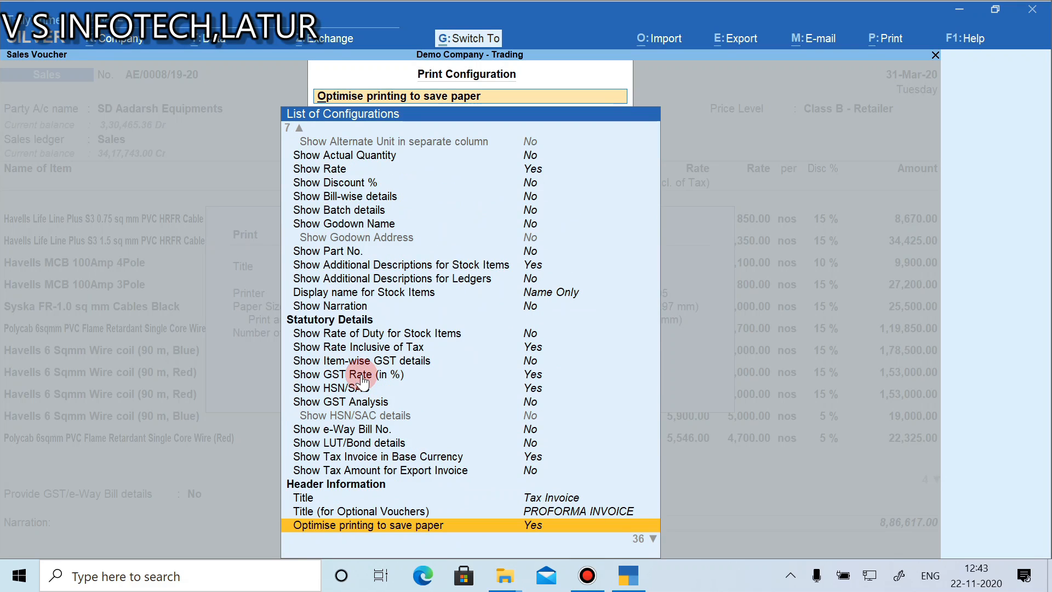
Leave the print configuration and preview the tax invoice to check its page layout
key("Escape")
left_click(472, 365)
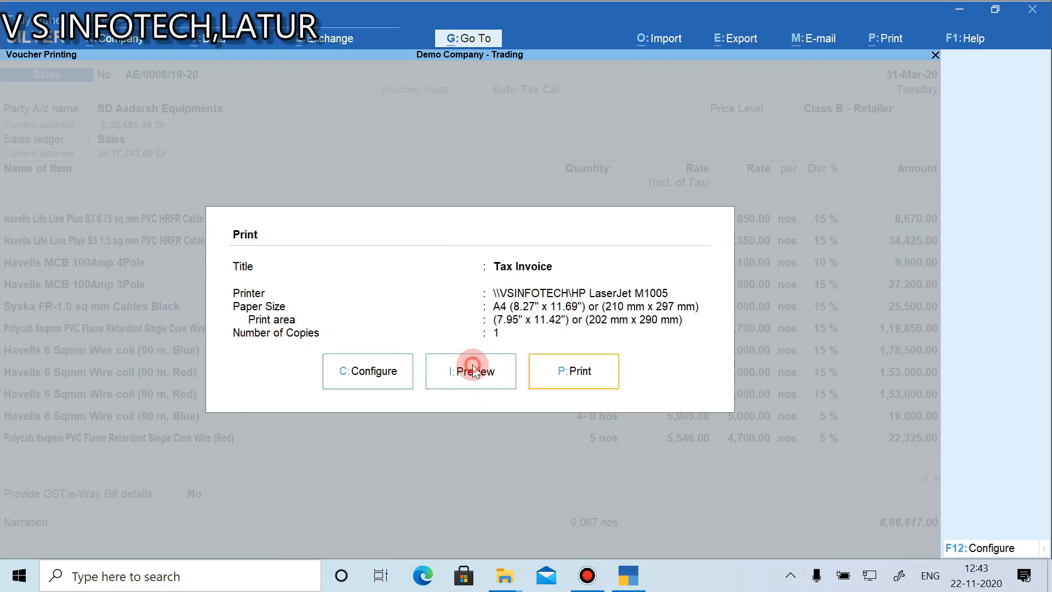
left_click(472, 364)
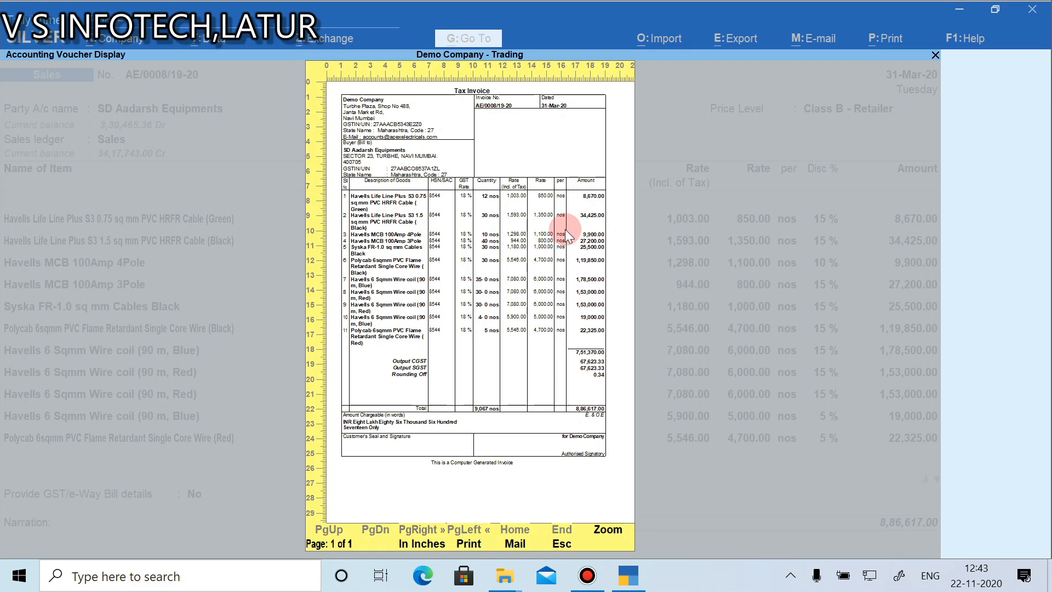
key("Escape")
Look through the invoice's print configurations from Voucher Details down to Printer Settings
left_click(340, 377)
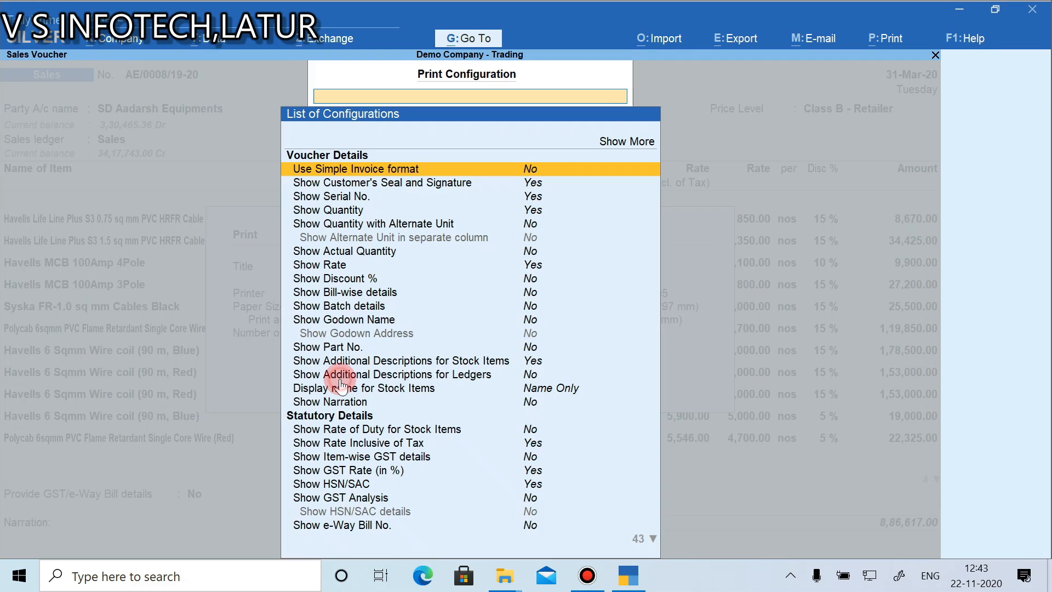
key("Down")
key("Down")
key("Down")
key("Down")
key("Down")
key("Down")
key("Down")
key("Down")
key("Down")
key("Down")
key("Down")
key("Down")
key("Down")
key("Down")
key("Down")
key("Down")
key("Down")
key("Down")
key("Down")
key("Down")
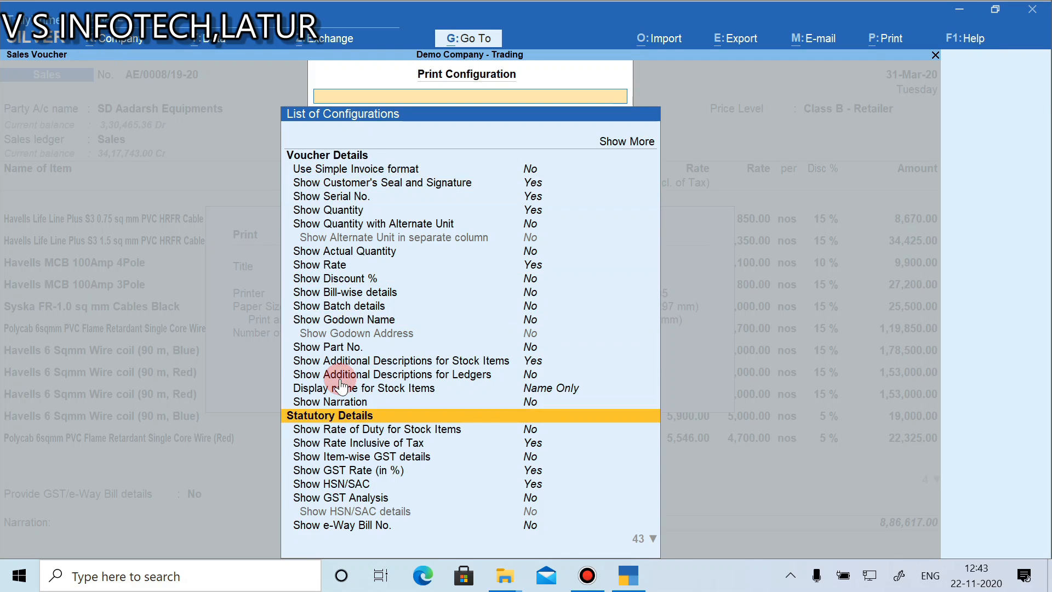
key("Down")
key("Down")
key("Down")
key("Down")
key("Down")
key("Down")
key("Down")
key("Down")
key("Down")
key("Down")
key("Down")
key("Down")
key("Down")
key("Down")
key("Down")
key("Down")
key("Down")
key("Down")
key("Down")
key("Down")
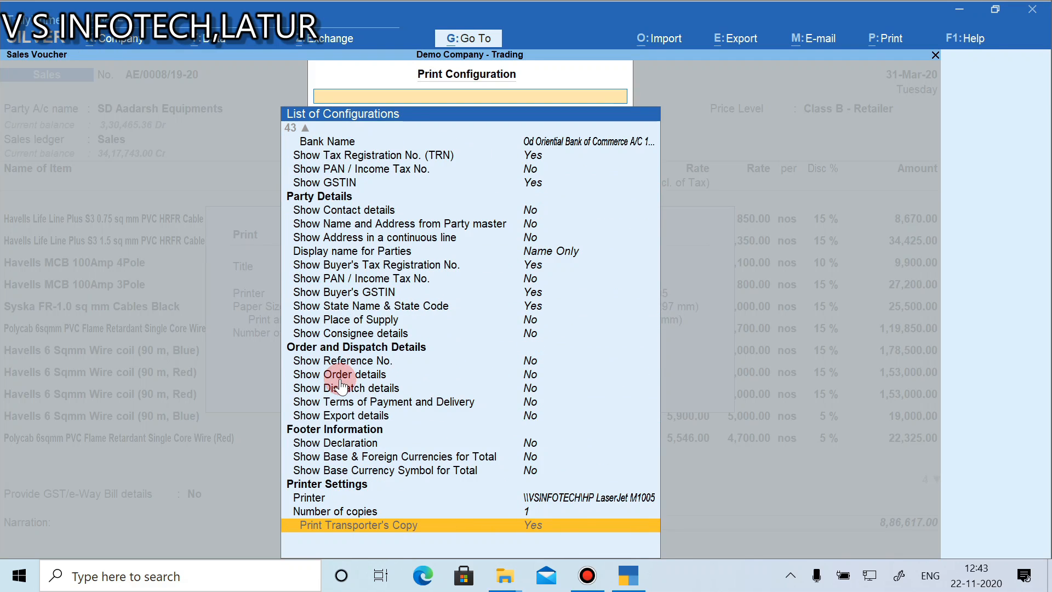
Set Show Buyer's Address and Show Buyer's State Name & State Code to Yes in the details for the second page onwards, and accept
key("Up")
key("Up")
key("Up")
key("Up")
key("Up")
key("Up")
key("Up")
key("Up")
key("Up")
key("Up")
key("Up")
key("Up")
key("Up")
key("Up")
key("Up")
key("Up")
key("Up")
key("Up")
key("Up")
key("Up")
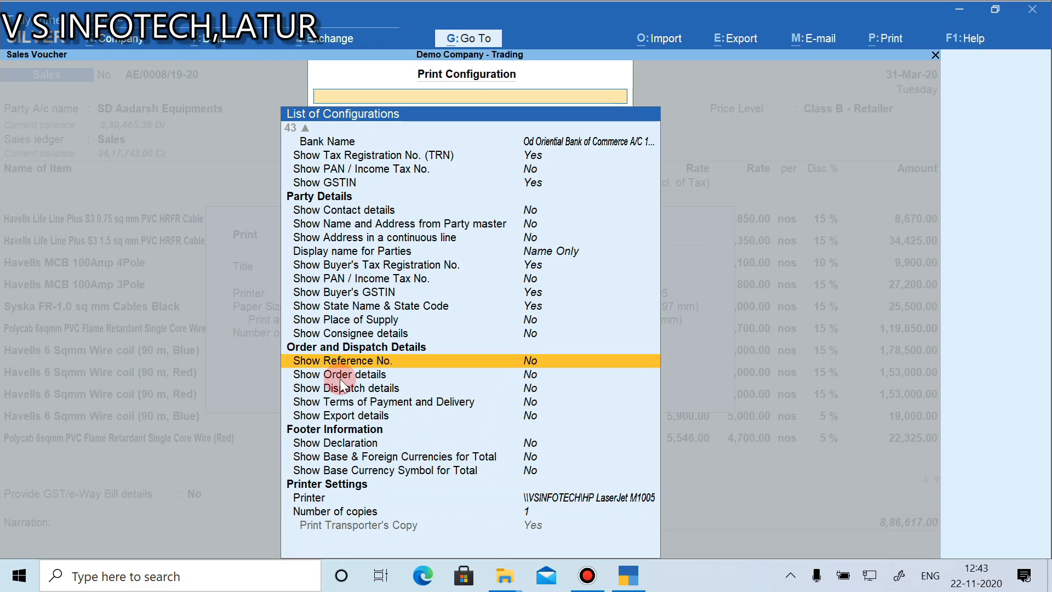
key("Up")
key("Up")
key("Up")
key("Up")
key("Up")
key("Up")
key("Up")
key("Up")
key("Up")
key("Up")
key("Up")
key("Up")
key("Up")
key("Up")
key("Up")
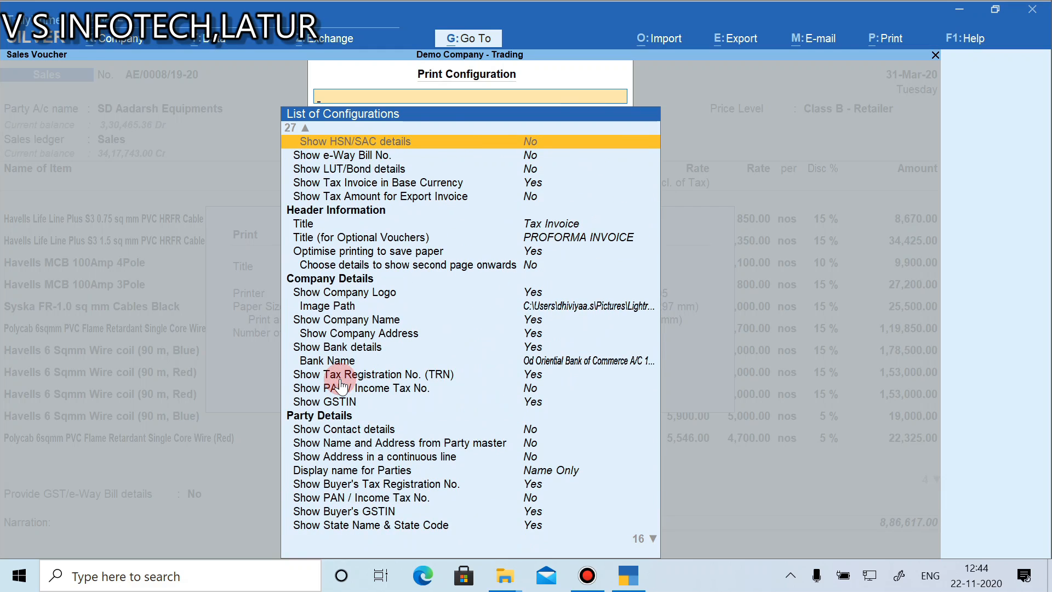
key("Down")
key("Down")
key("Down")
key("Down")
key("Down")
key("Down")
key("Down")
key("Down")
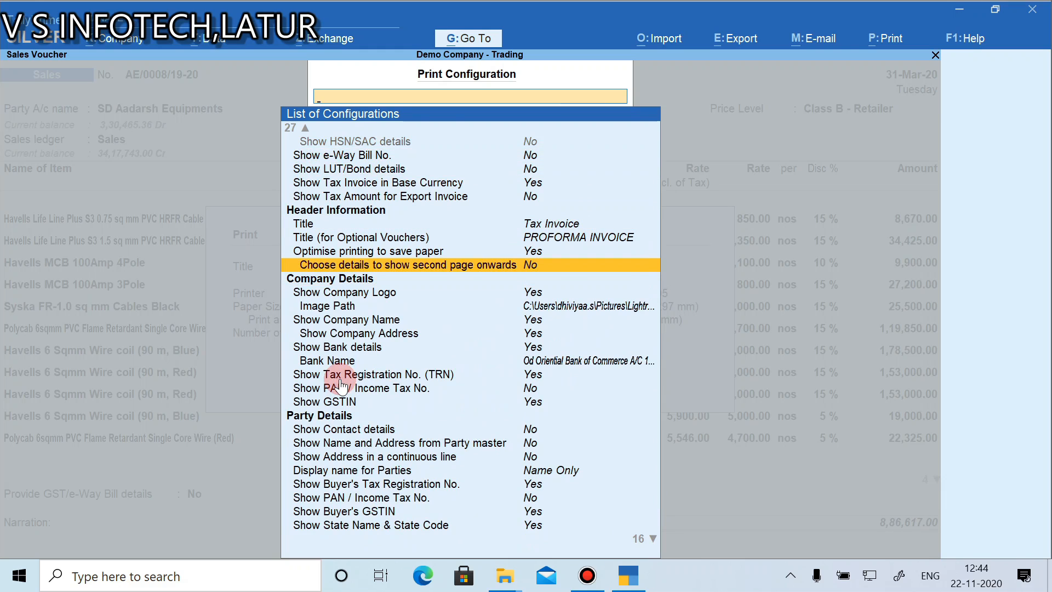
key("Return")
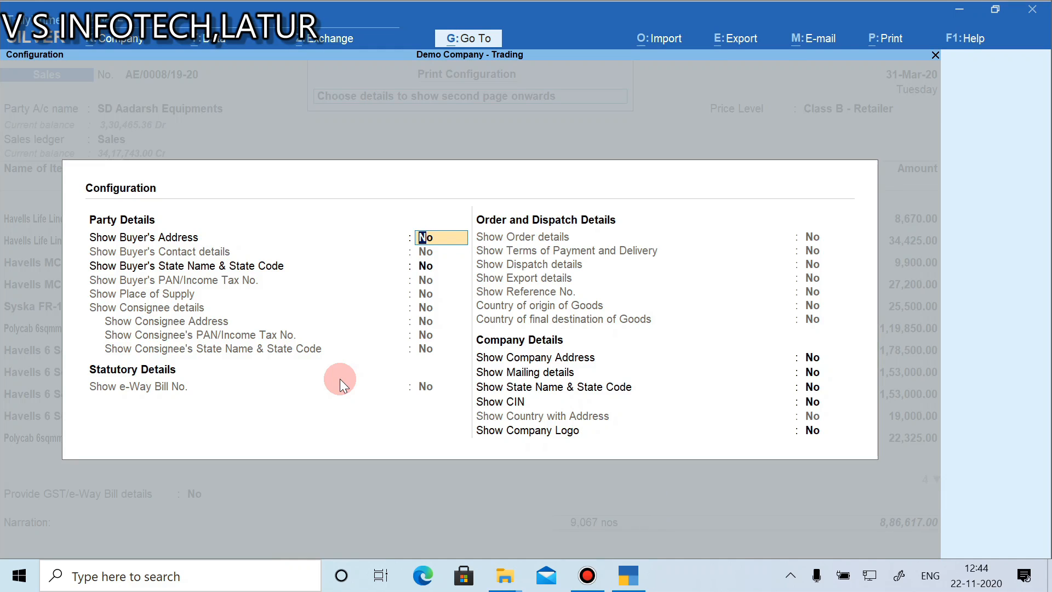
type("y")
key("Return")
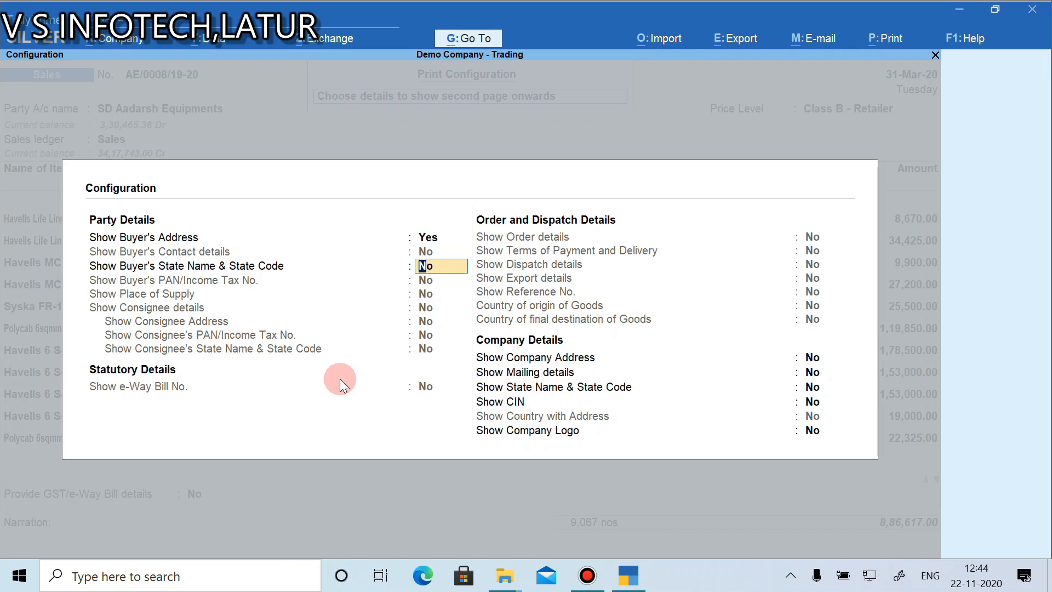
type("y")
key("Return")
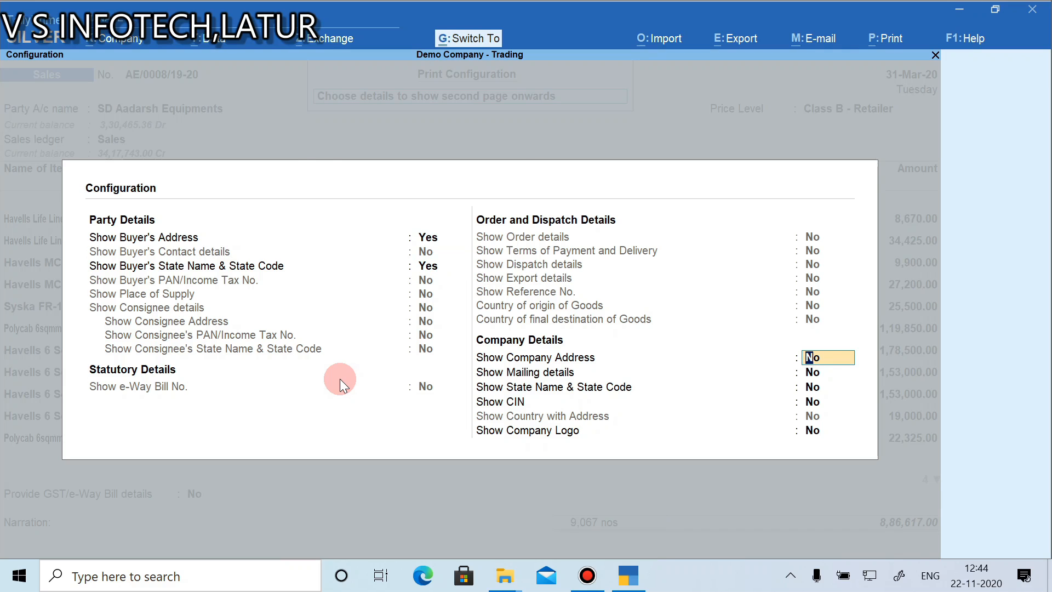
key("ctrl+a")
key("ctrl+a")
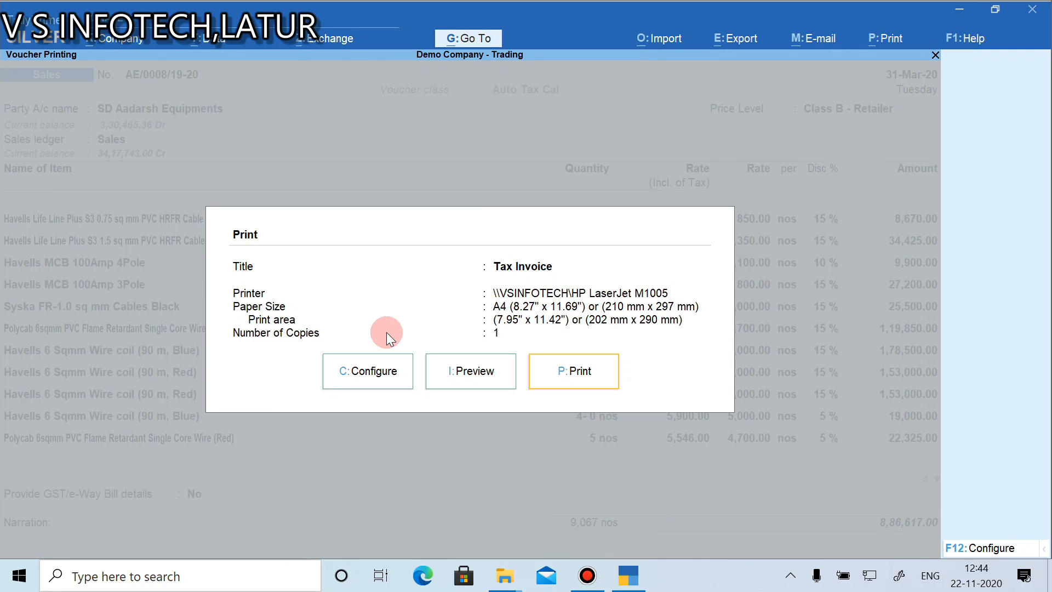
Preview the tax invoice and magnify the page to examine its header, item lines and tax amounts
left_click(470, 363)
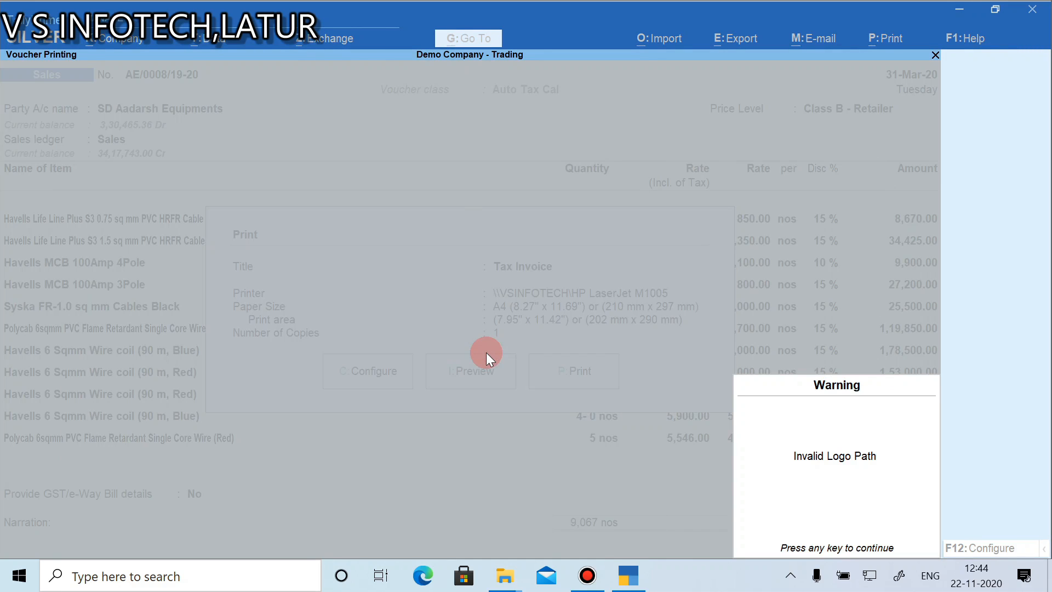
key("Return")
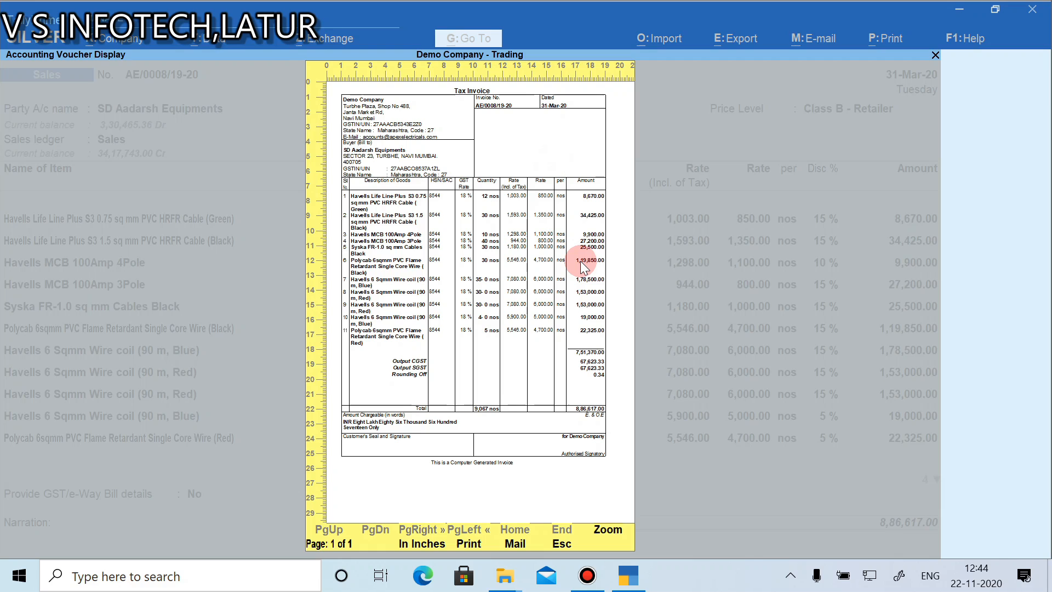
left_click(564, 330)
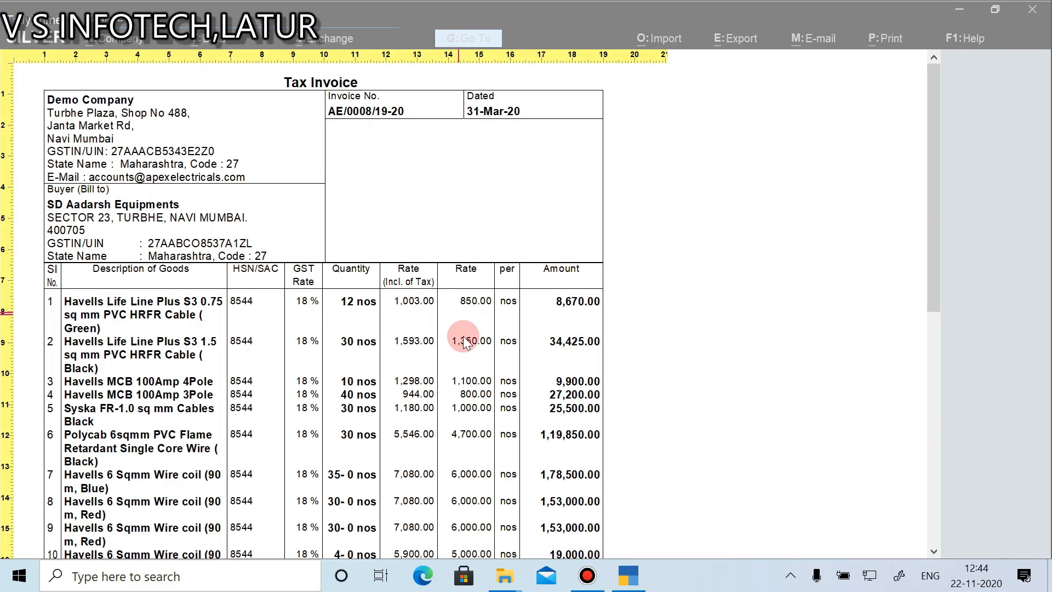
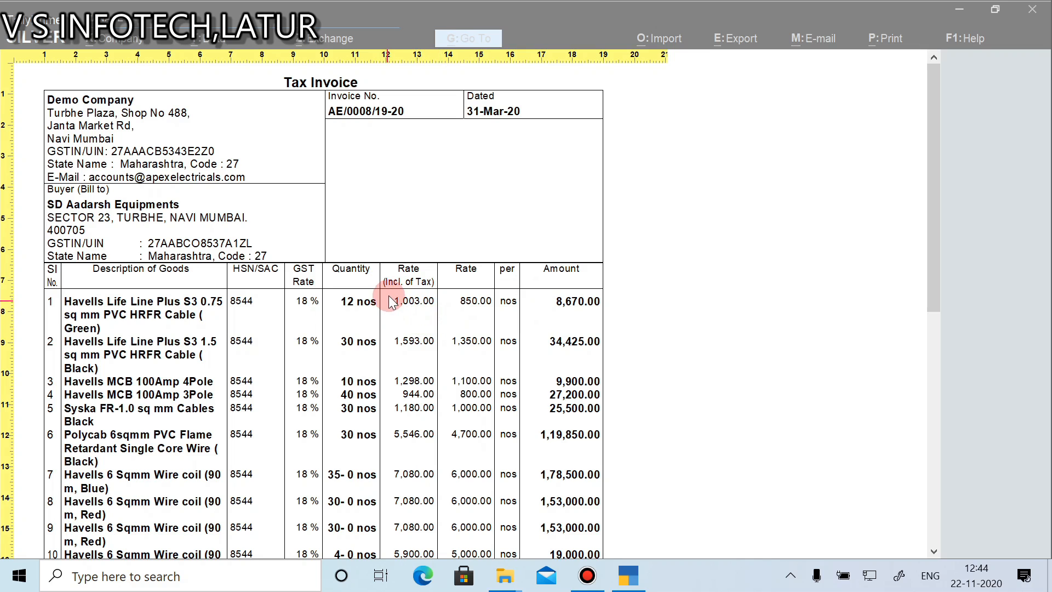
left_click(495, 294)
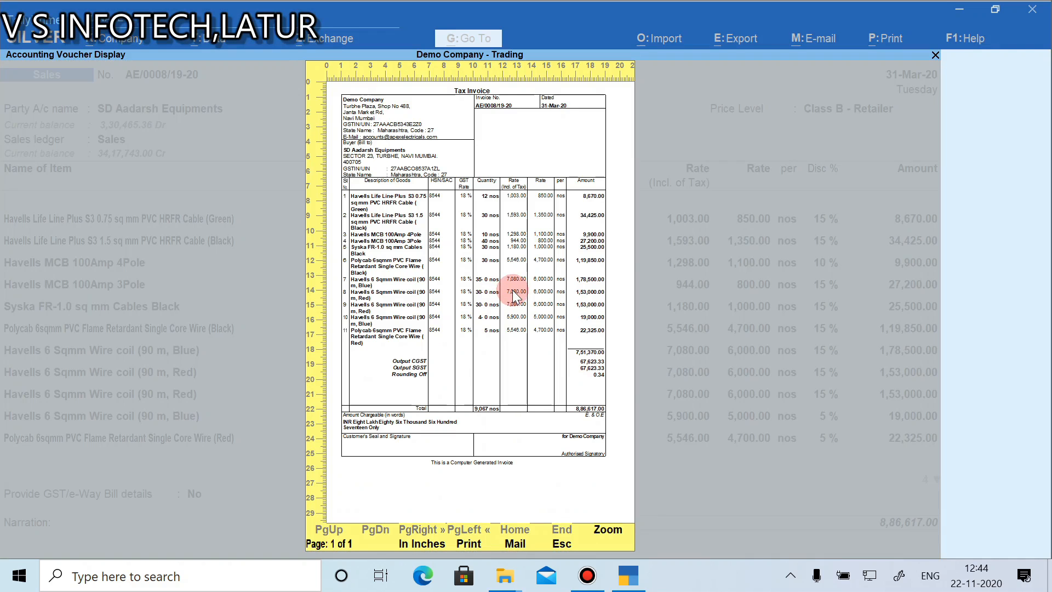
left_click(528, 285)
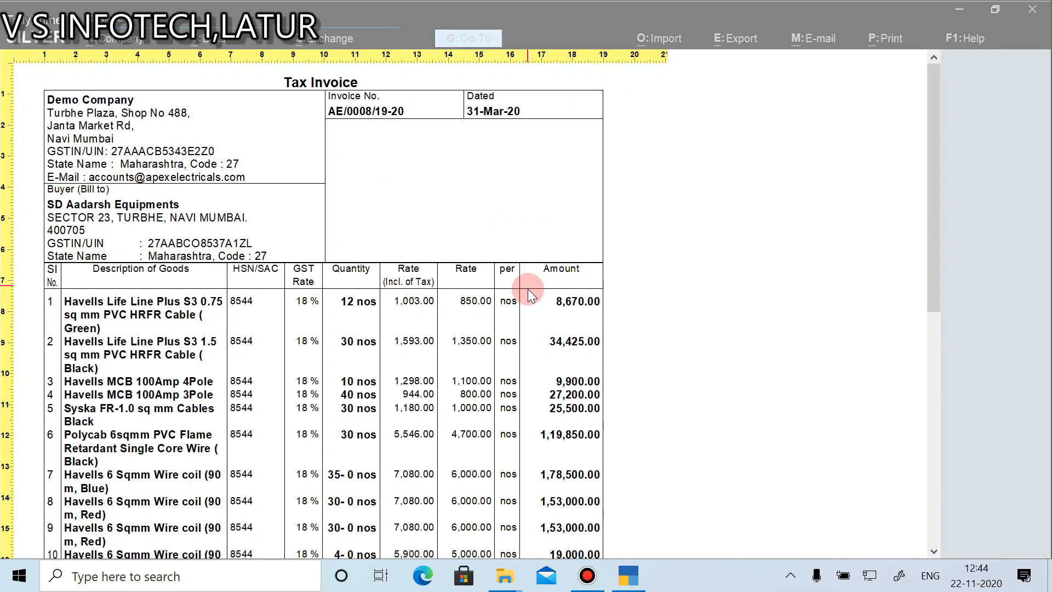
scroll(530, 318, "down", 1)
scroll(543, 331, "down", 3)
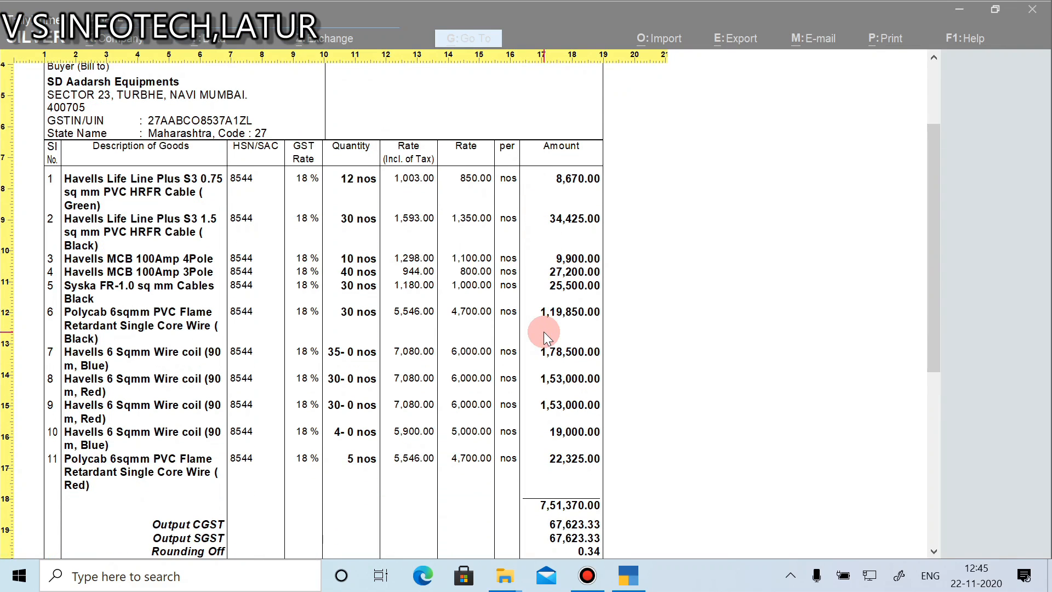
left_click(544, 330)
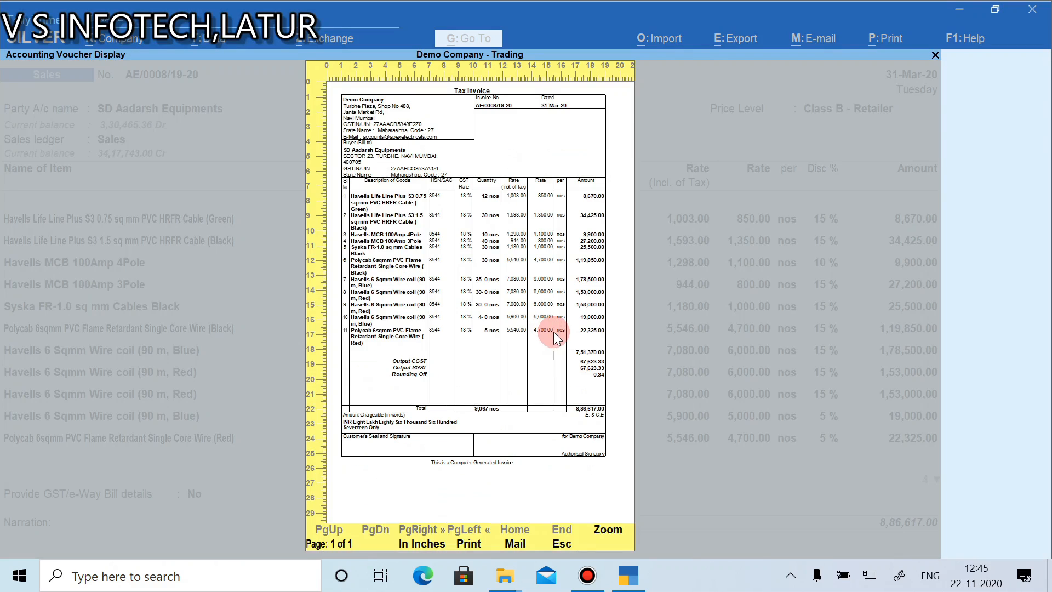
Leave the invoice preview and the sales voucher register, and start a new sales voucher
key("Escape")
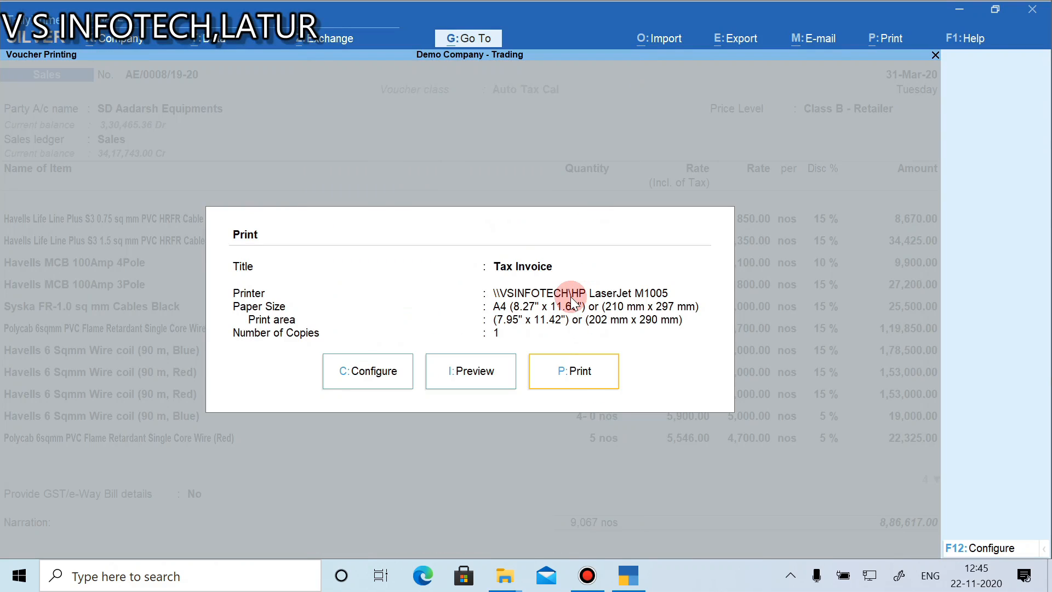
key("Escape")
key("Escape")
key("y")
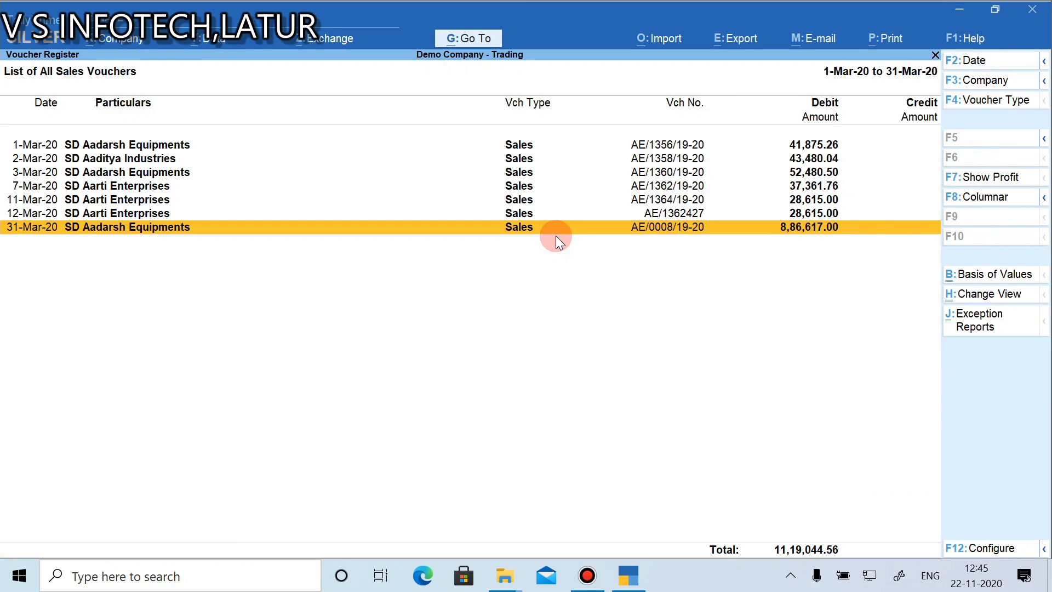
key("Escape")
key("Escape")
key("v")
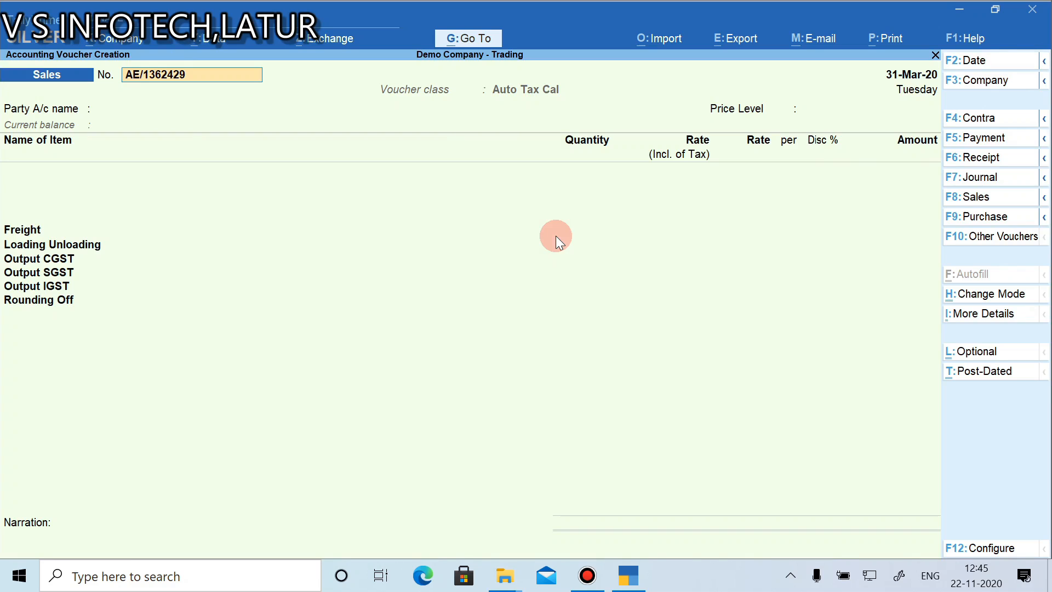
Set the sales voucher's party to Cash, accept the party details, and keep the price level as Not Applicable
key("Return")
key("Return")
key("ctrl+a")
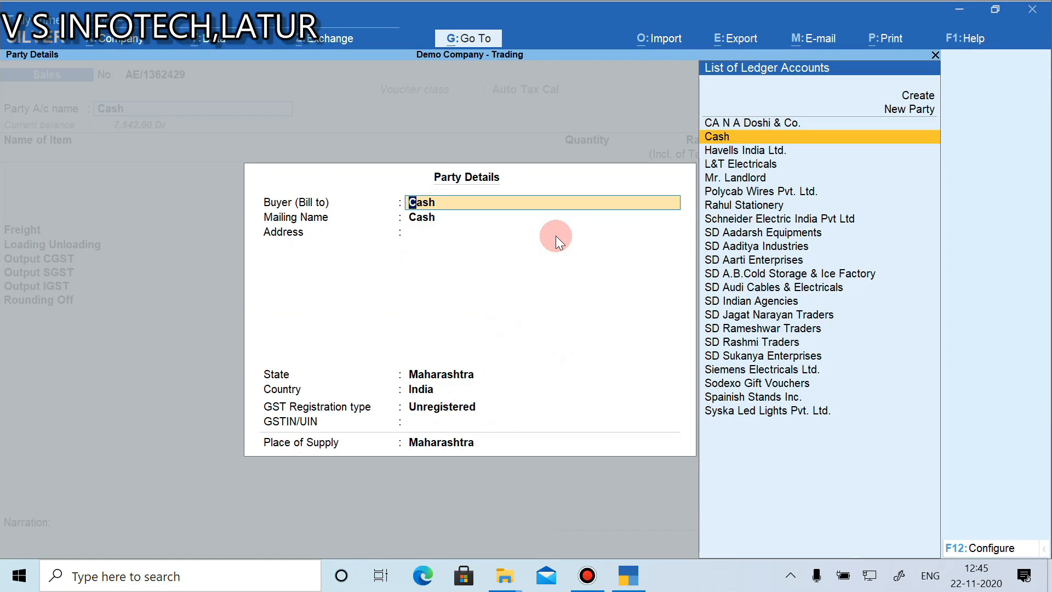
key("ctrl+a")
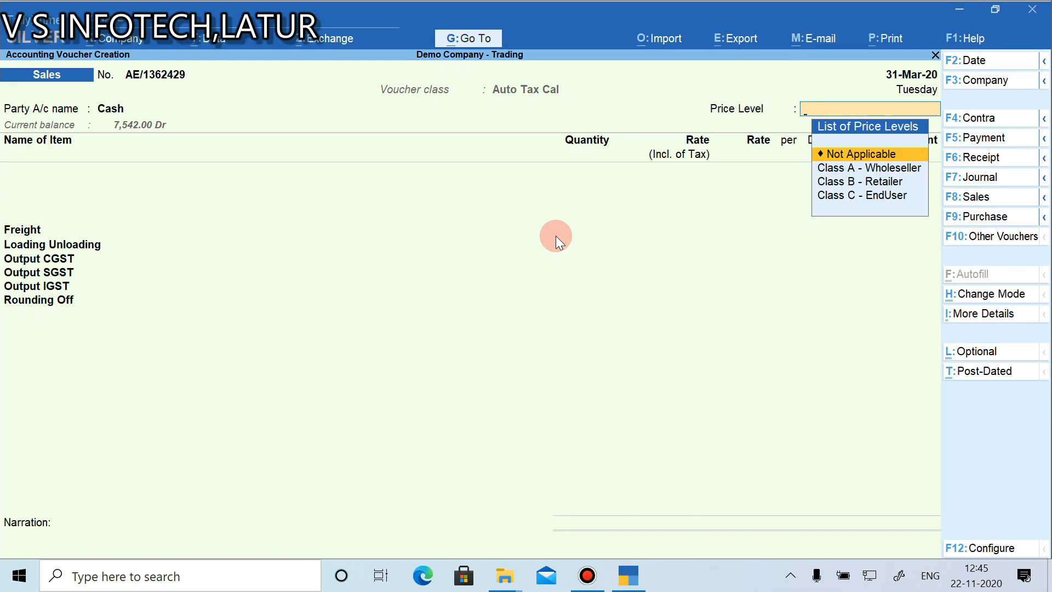
key("Return")
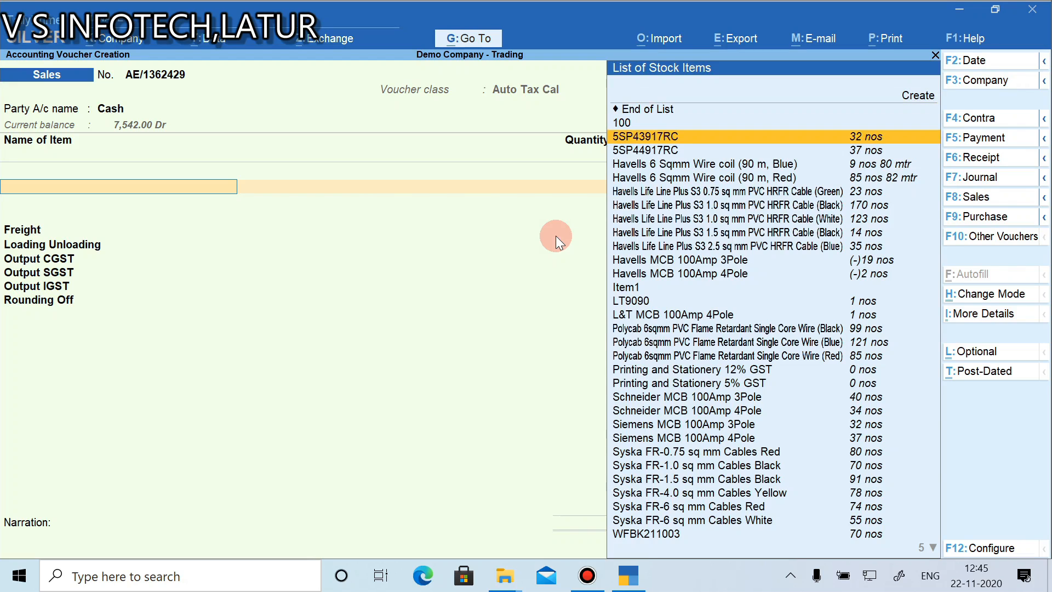
Add 10 nos of Siemens MCB 100Amp 3Pole from godown Sanpada, batch 0204-1112, at a tax-inclusive rate of 7,100
key("Return")
key("Return")
key("Return")
key("Return")
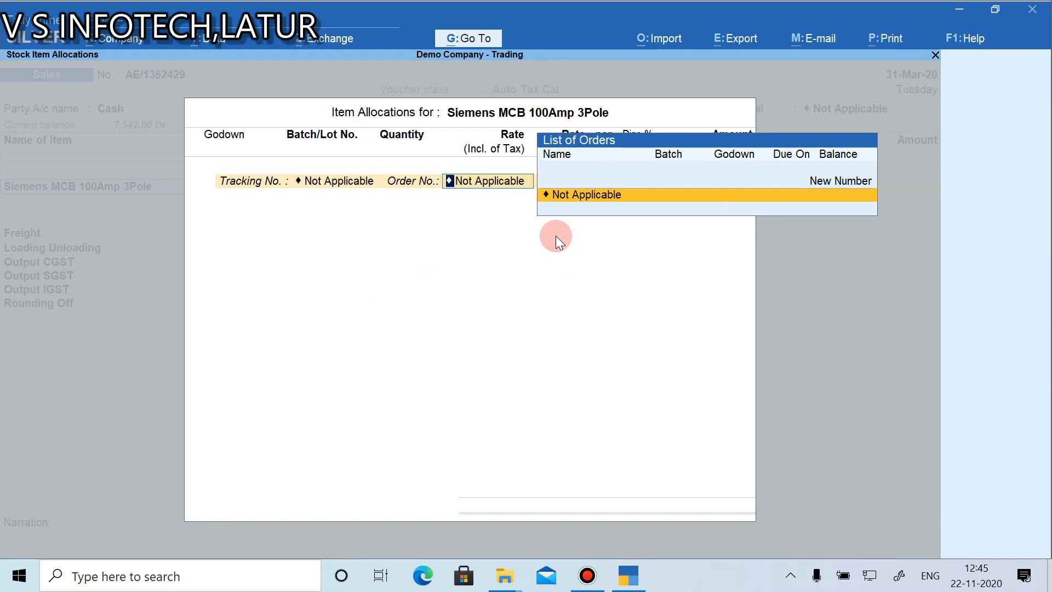
key("Return")
key("Down")
key("Down")
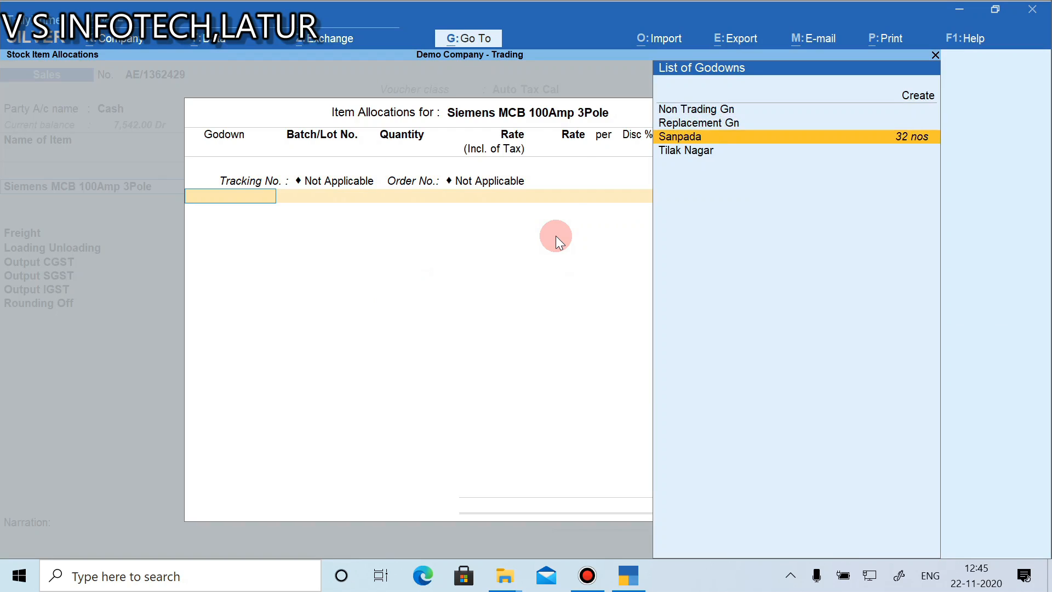
key("Return")
key("Return")
type("10")
key("Return")
key("Return")
key("BackSpace")
type("7100")
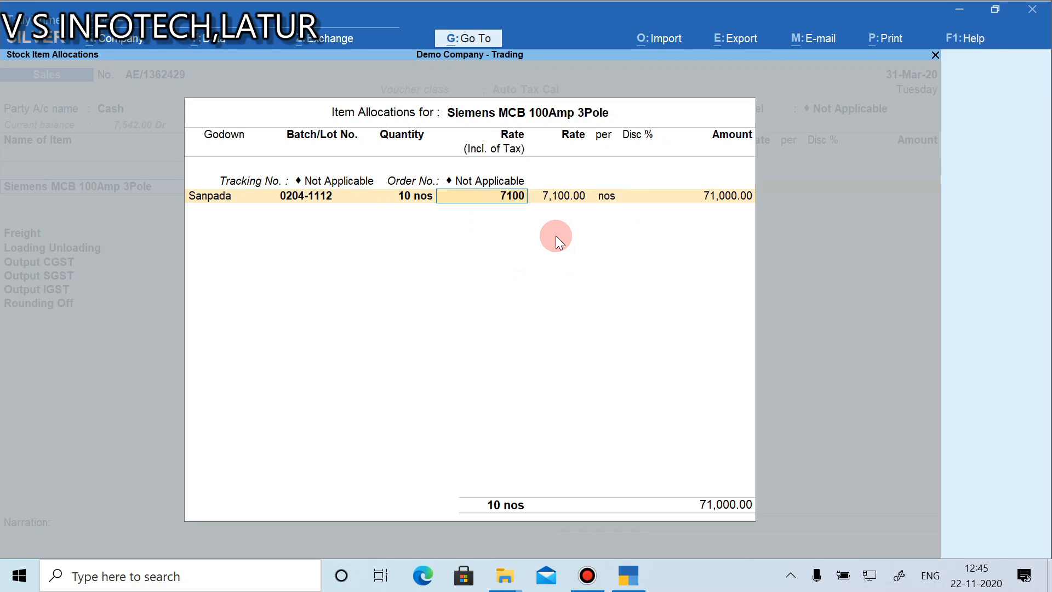
key("Return")
key("Return")
key("Return")
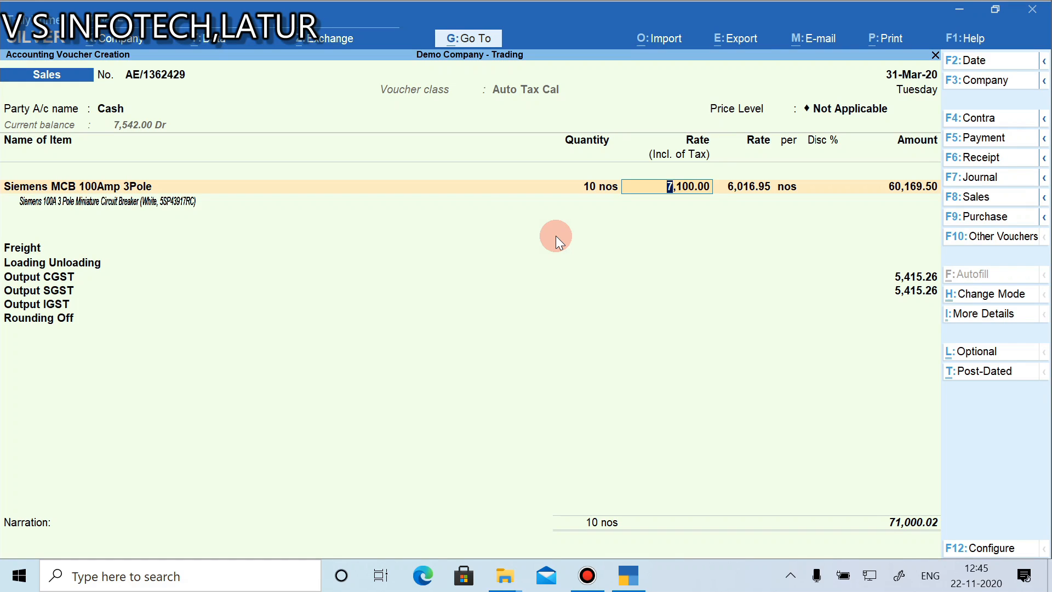
Use Go To to create a second sales voucher while leaving the unfinished one open
left_click(453, 44)
key("Up")
key("Up")
key("Up")
key("Up")
key("Up")
key("Up")
key("Return")
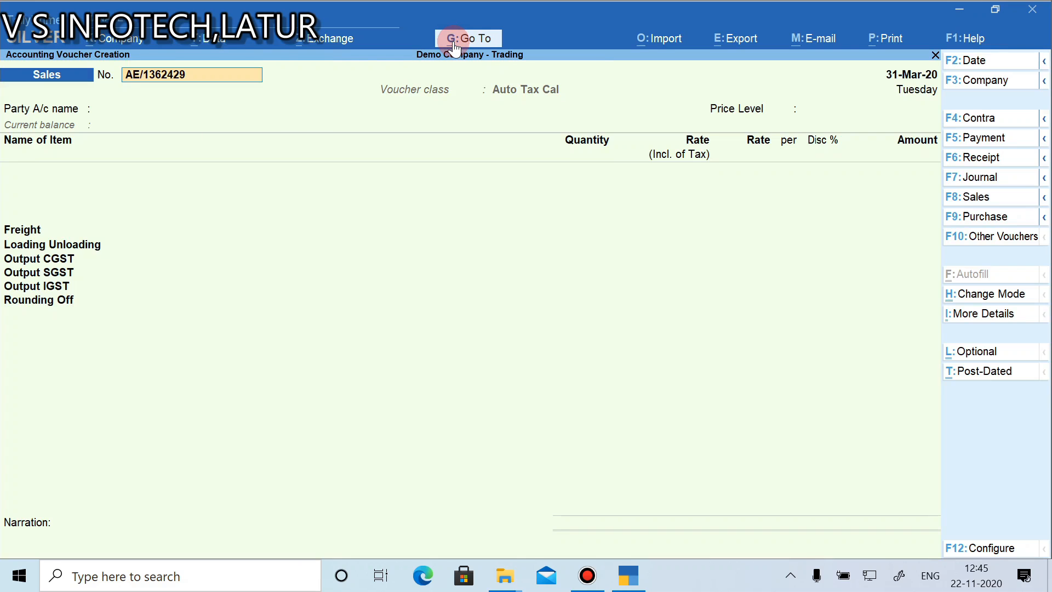
Set the second voucher's party to Cash, accept the party details, and choose Not Applicable as the price level
key("Return")
type("Cas")
key("Return")
key("ctrl+a")
key("Return")
key("ctrl+a")
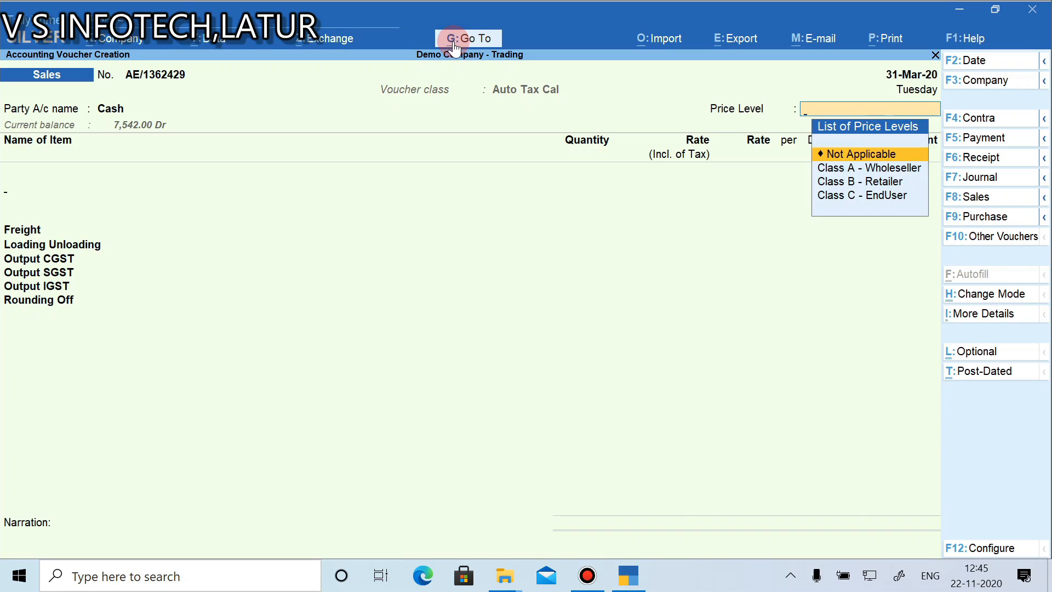
key("Return")
Add 1 nos of Havells 6 Sqmm Wire coil (90 m, Blue) from Non Trading Gn at a tax-inclusive 5,000, and save the voucher
key("Down")
key("Down")
key("Down")
key("Down")
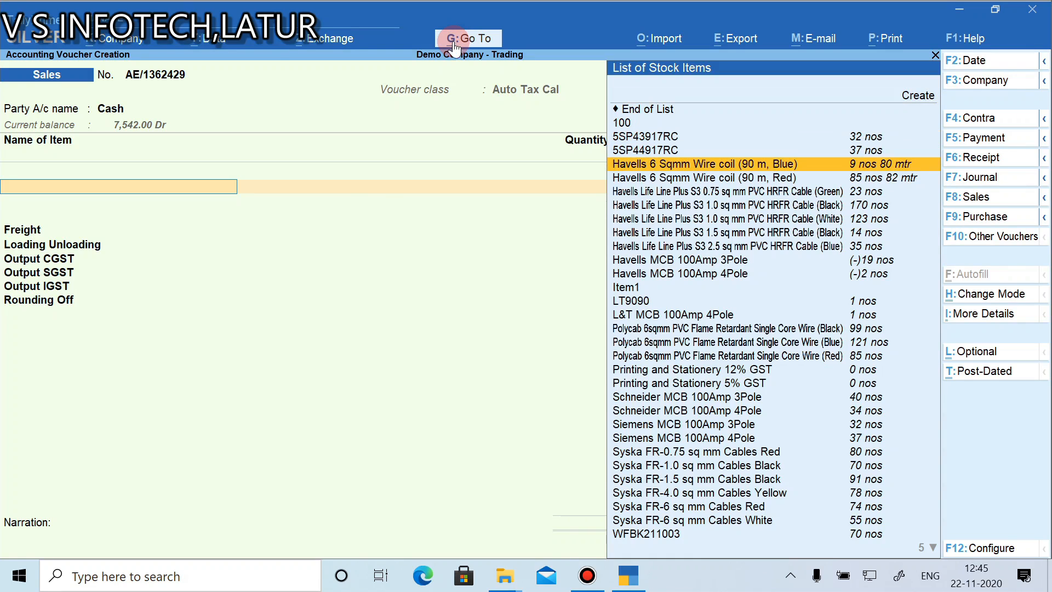
key("Return")
key("Return")
key("Return")
key("Return")
type("1")
key("Return")
key("Return")
key("BackSpace")
type("5,000")
key("Return")
key("Return")
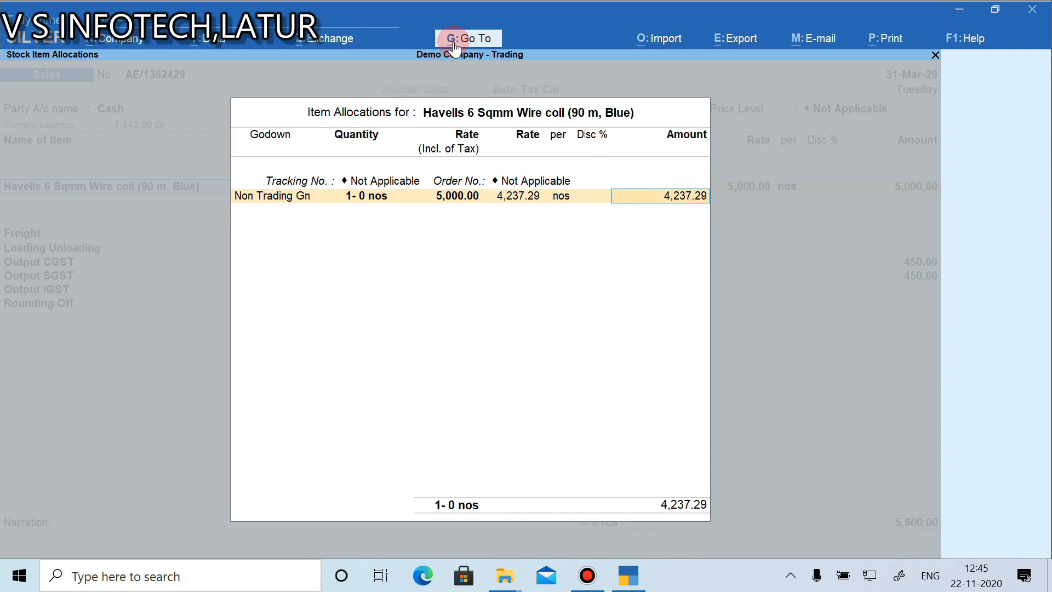
key("Return")
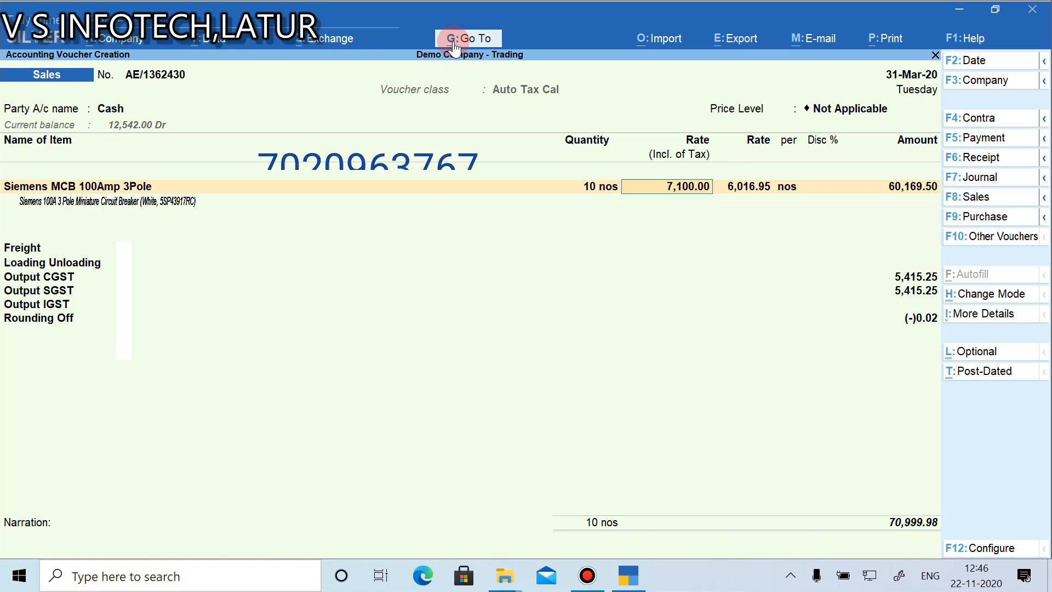
Open the Trial Balance with Go To from the unfinished sales voucher, expand it to the detailed view, and return to the voucher
left_click(454, 45)
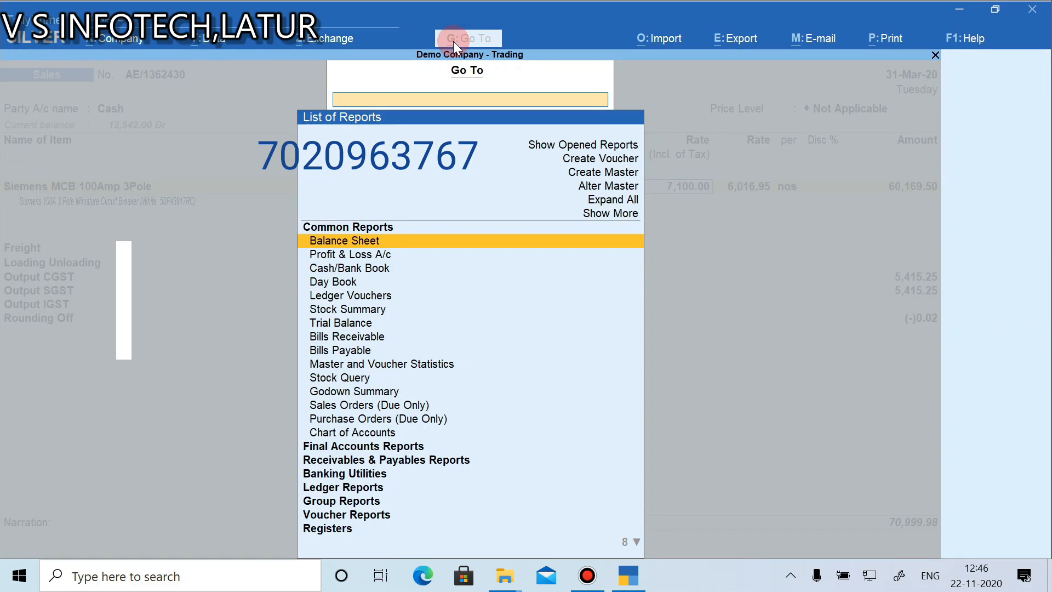
key("Down")
key("Down")
key("Down")
key("Down")
key("Down")
key("Down")
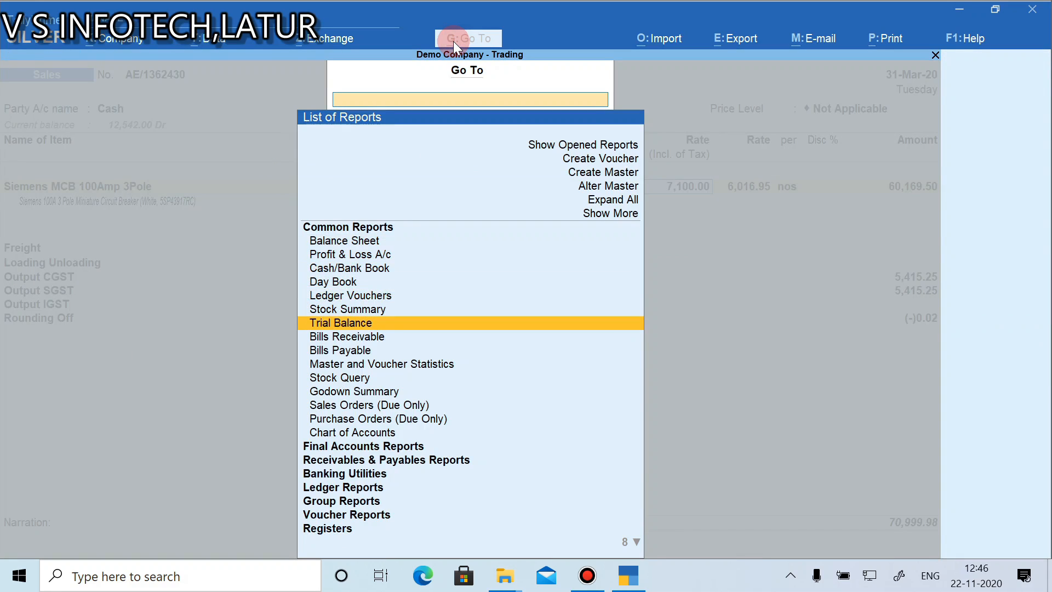
key("Return")
key("alt+F5")
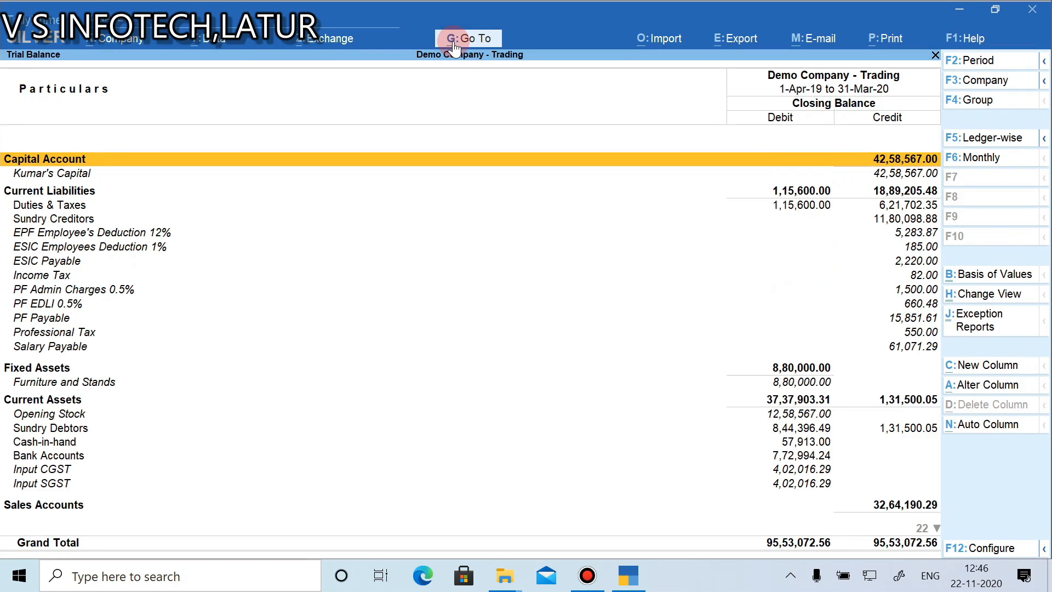
key("Escape")
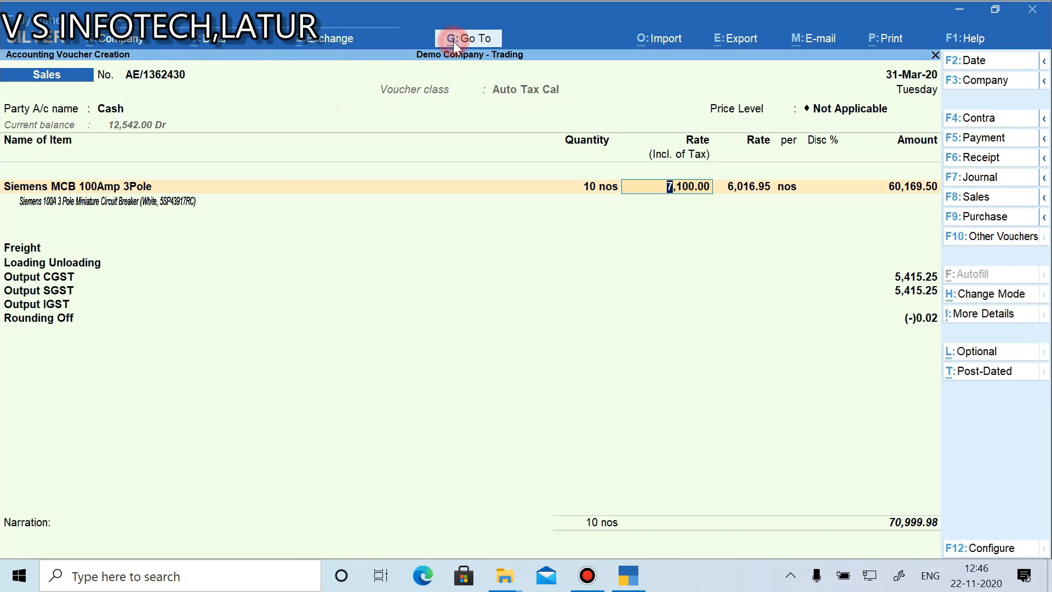
Open the Balance Sheet with Go To over the unfinished voucher and show it in detailed form
left_click(453, 41)
key("Return")
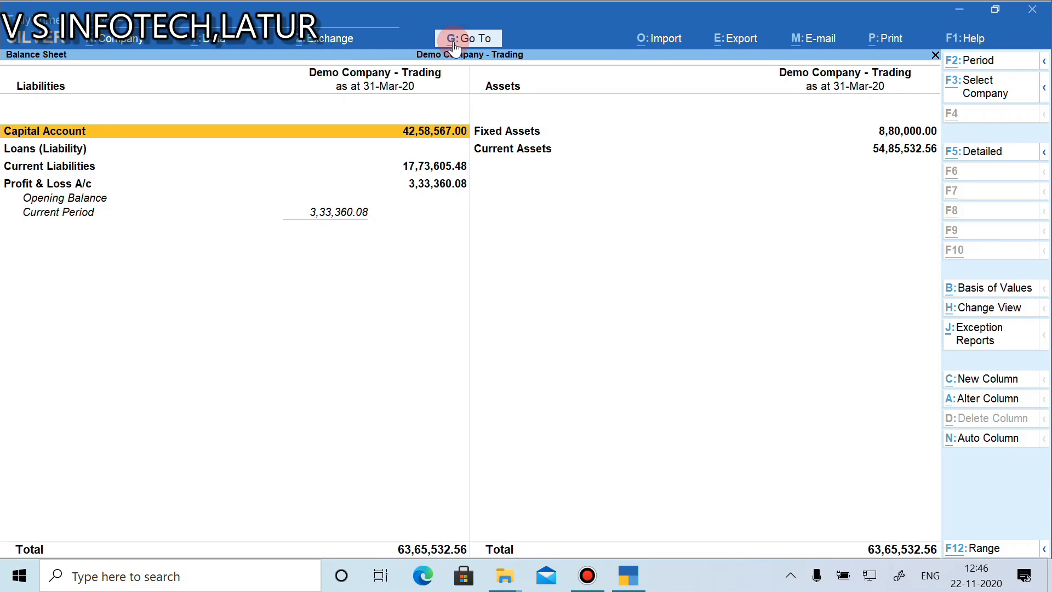
key("alt+F5")
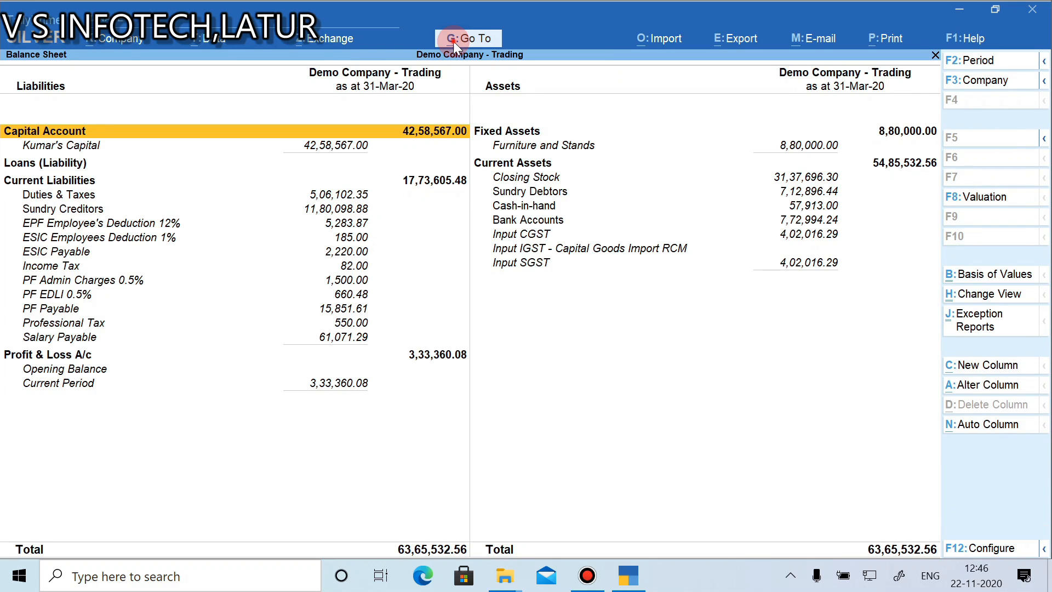
Open the Profit & Loss A/c with Go To from the Balance Sheet and show it in detailed form
left_click(453, 41)
key("Down")
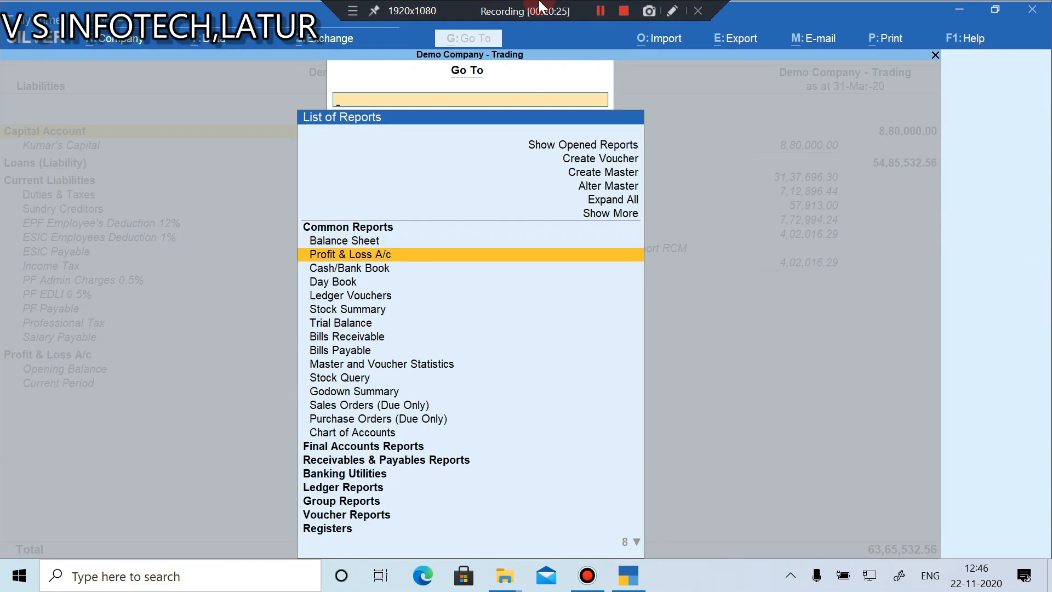
key("Return")
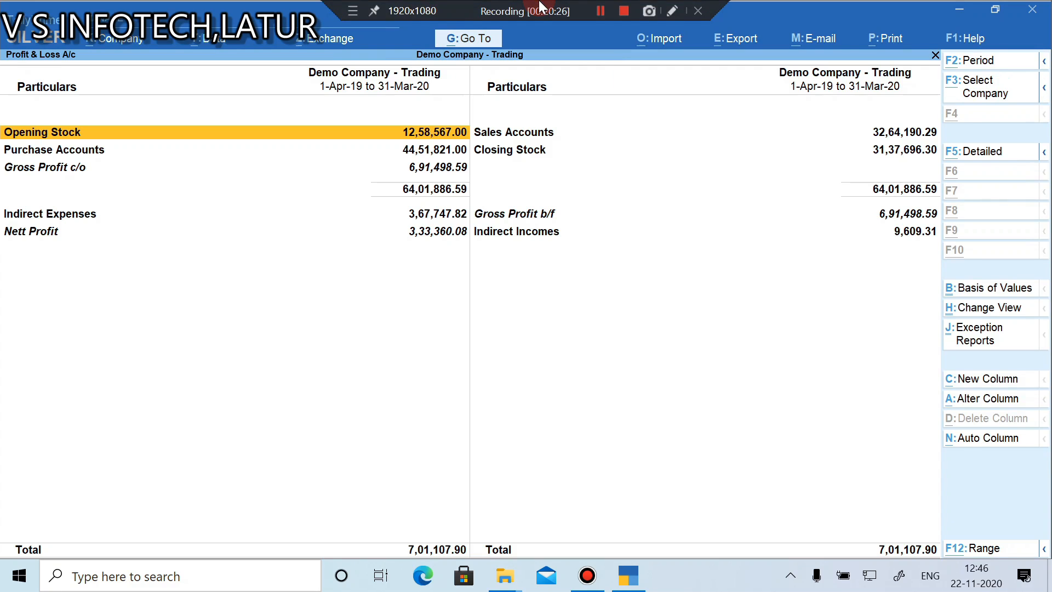
key("alt+F5")
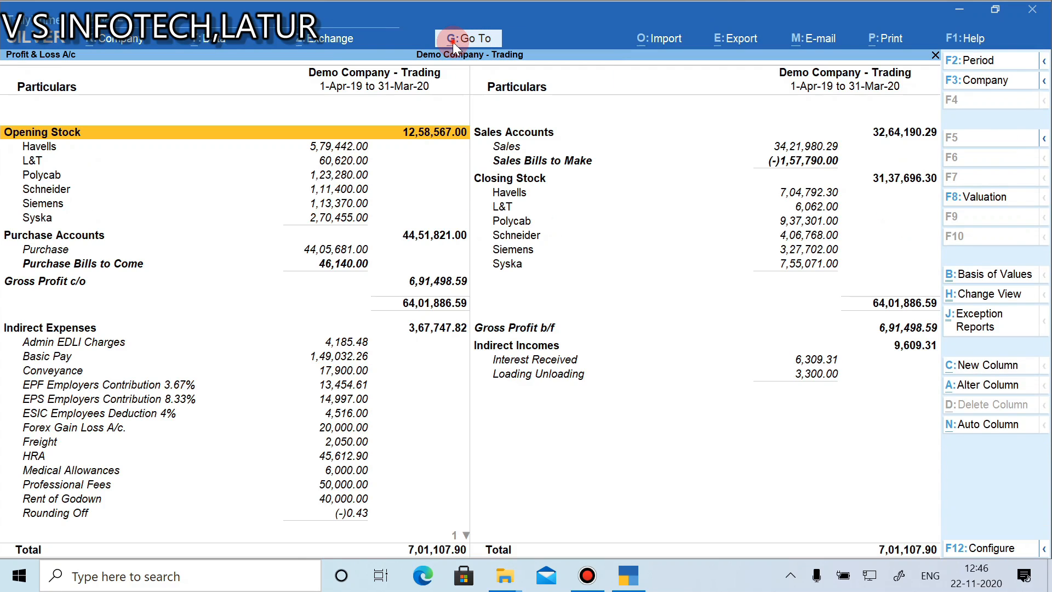
Show the list of opened reports with Go To, look through its entries, and close all reports
left_click(452, 42)
key("Up")
key("Up")
key("Up")
key("Up")
key("Up")
key("Up")
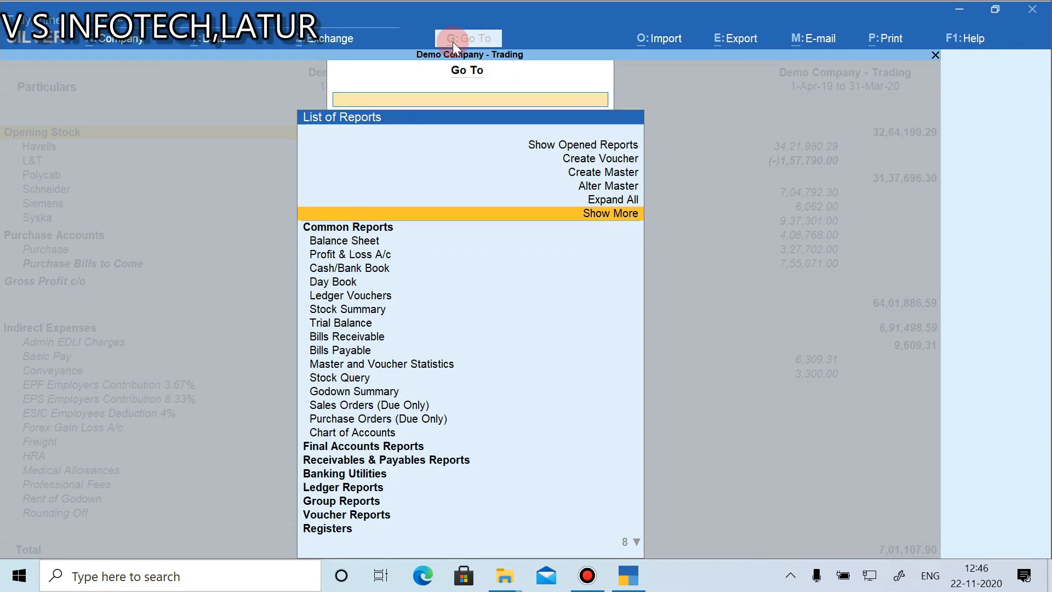
key("Return")
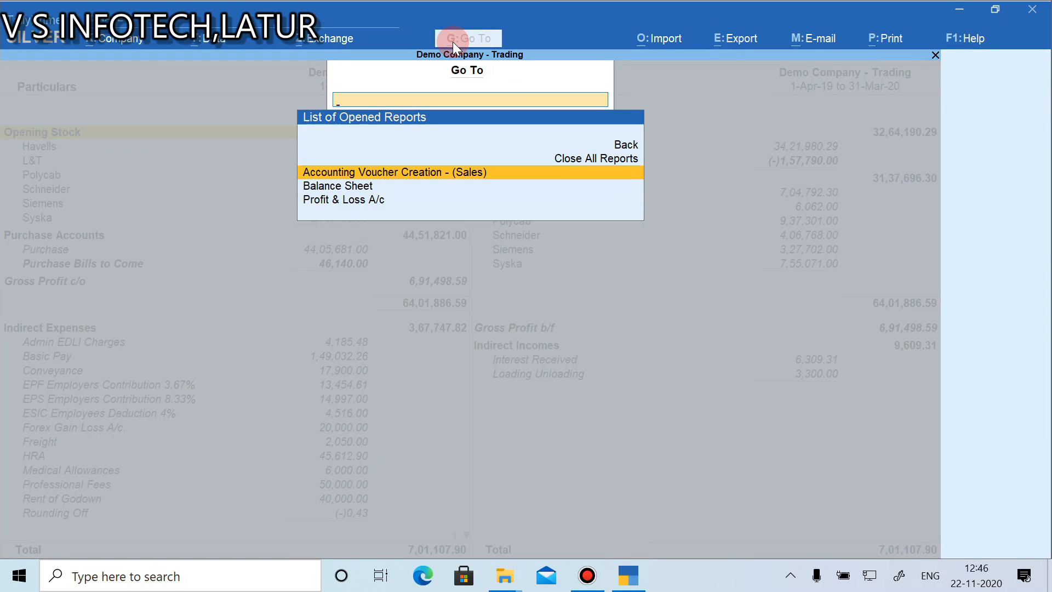
key("Down")
key("Down")
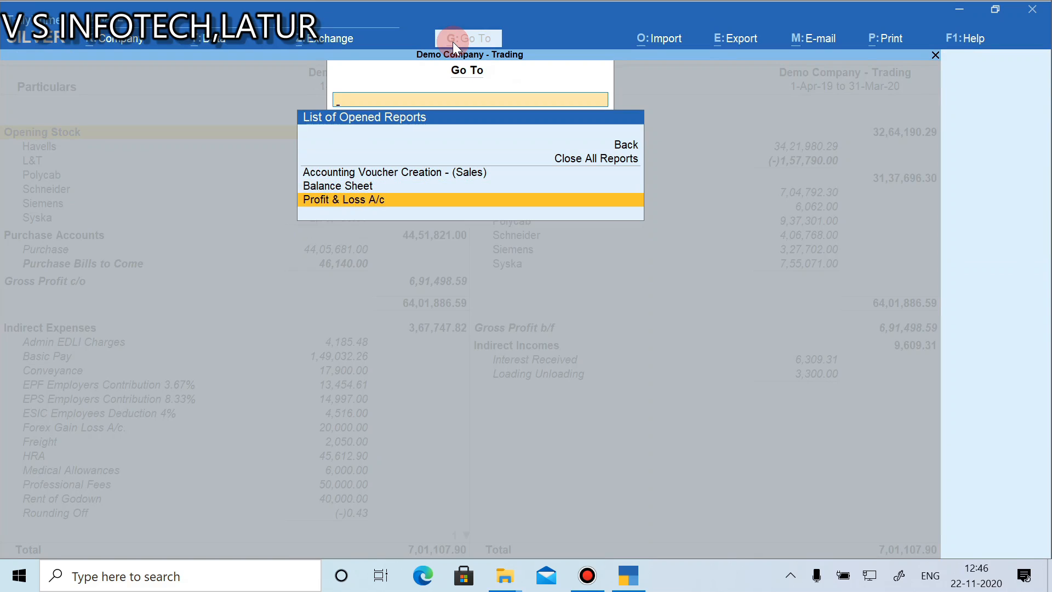
key("Up")
key("Up")
key("Up")
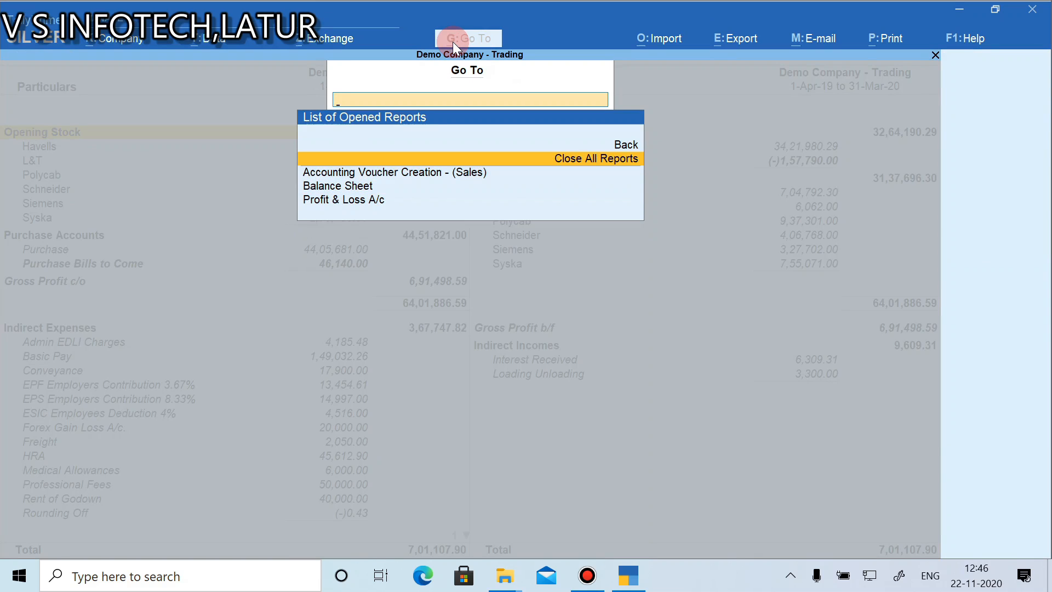
key("Return")
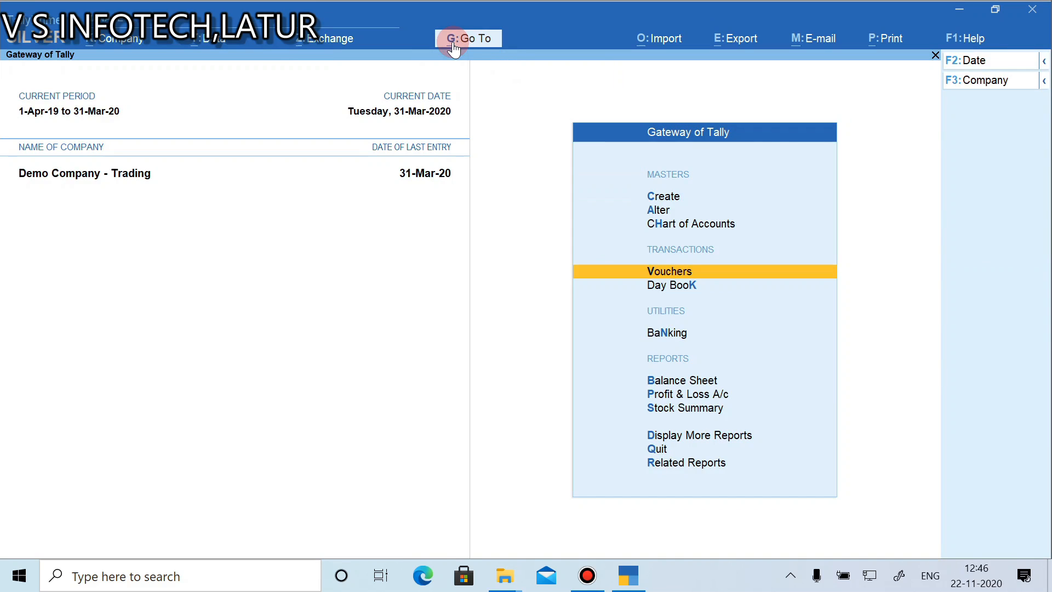
Start a new sales voucher and use Go To to view the detailed Balance Sheet over it
key("Return")
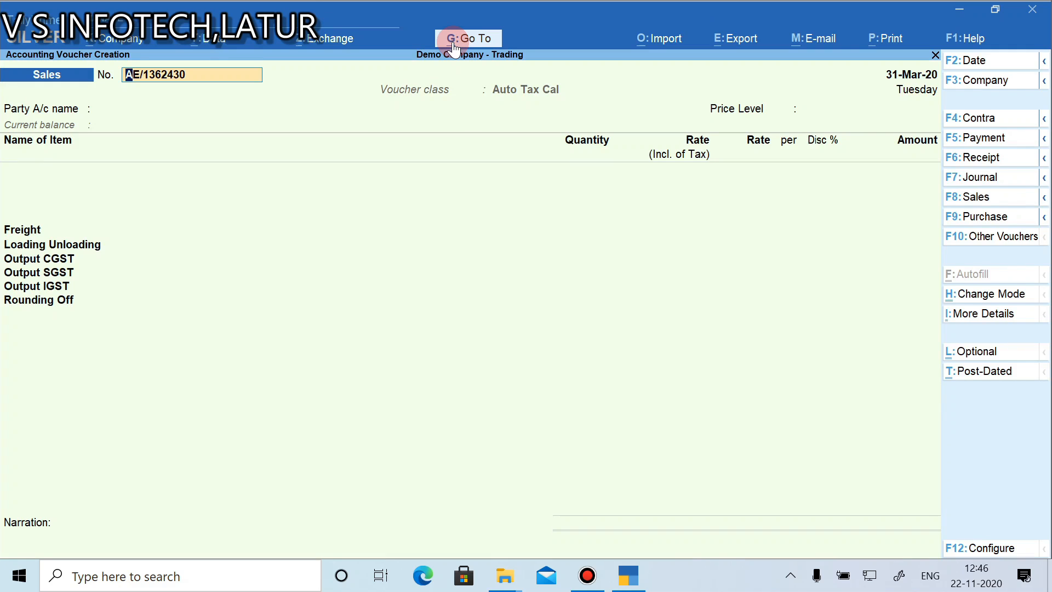
left_click(475, 40)
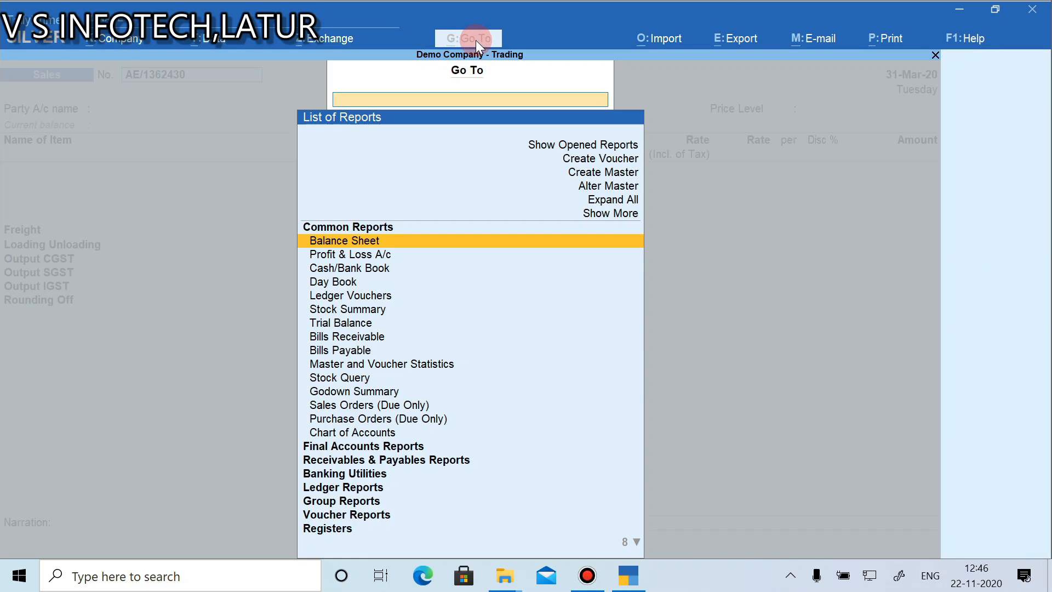
key("Return")
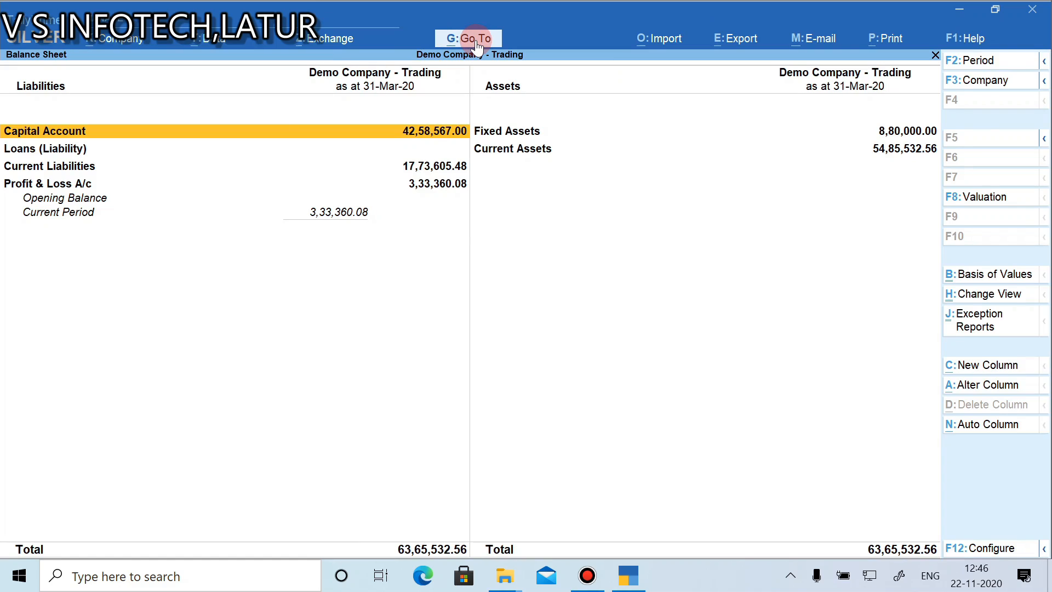
key("alt+F5")
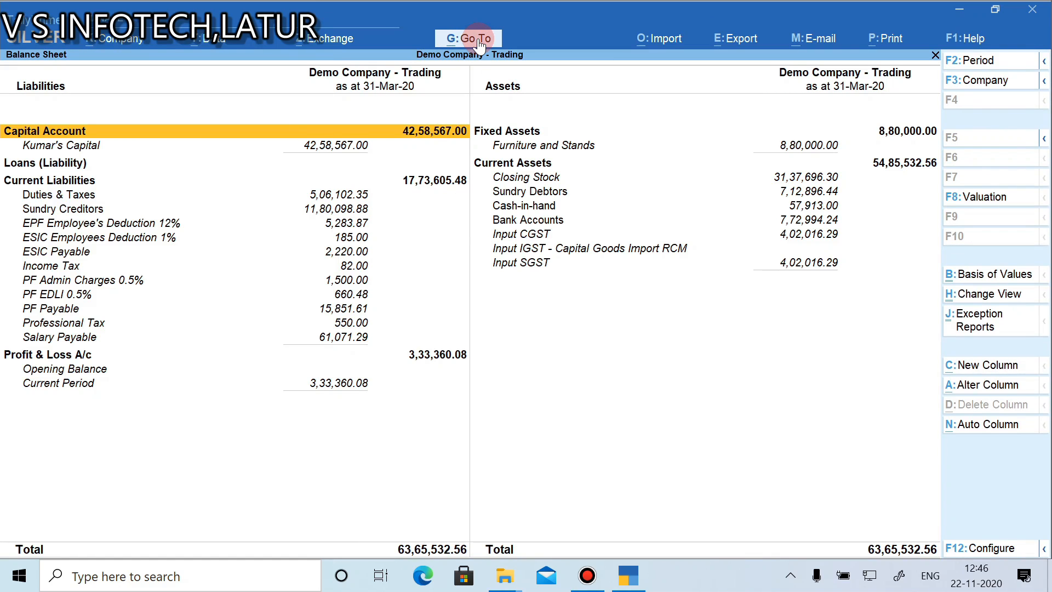
left_click(484, 41)
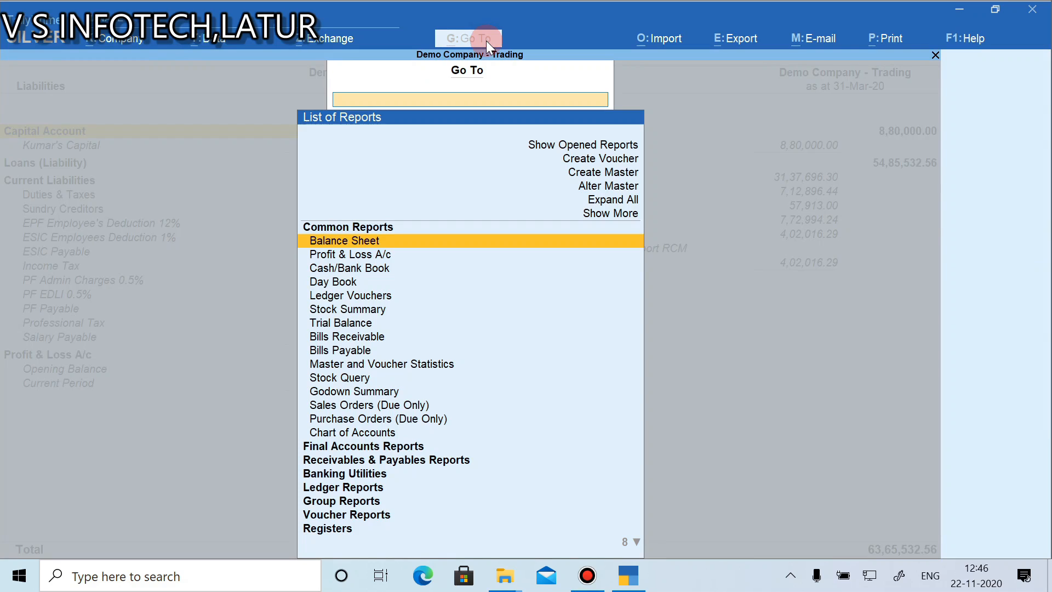
key("Escape")
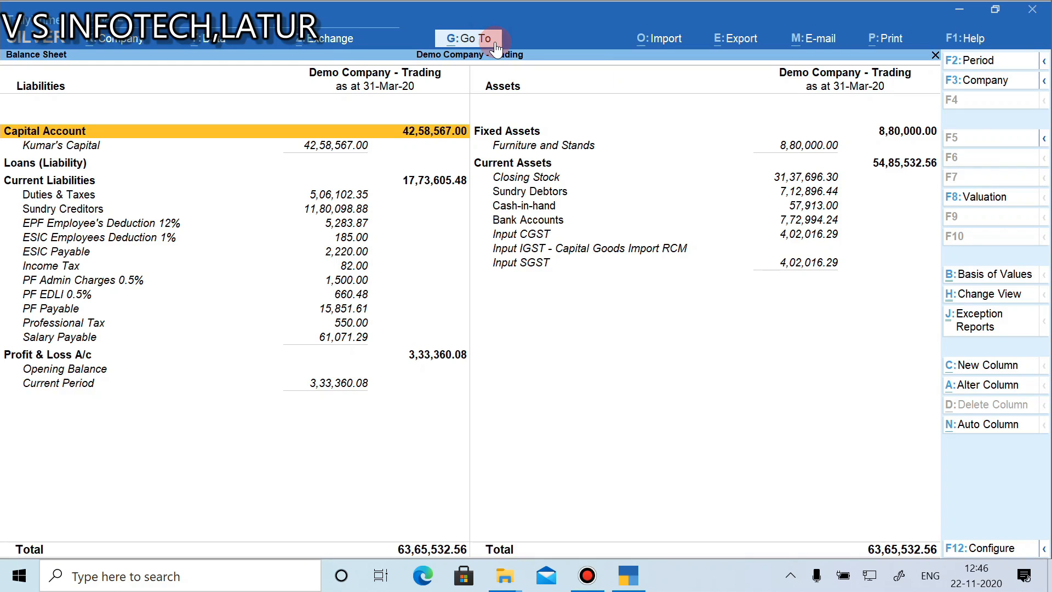
Use Switch To from the detailed Balance Sheet to reopen the Balance Sheet in its condensed form
left_click(496, 48)
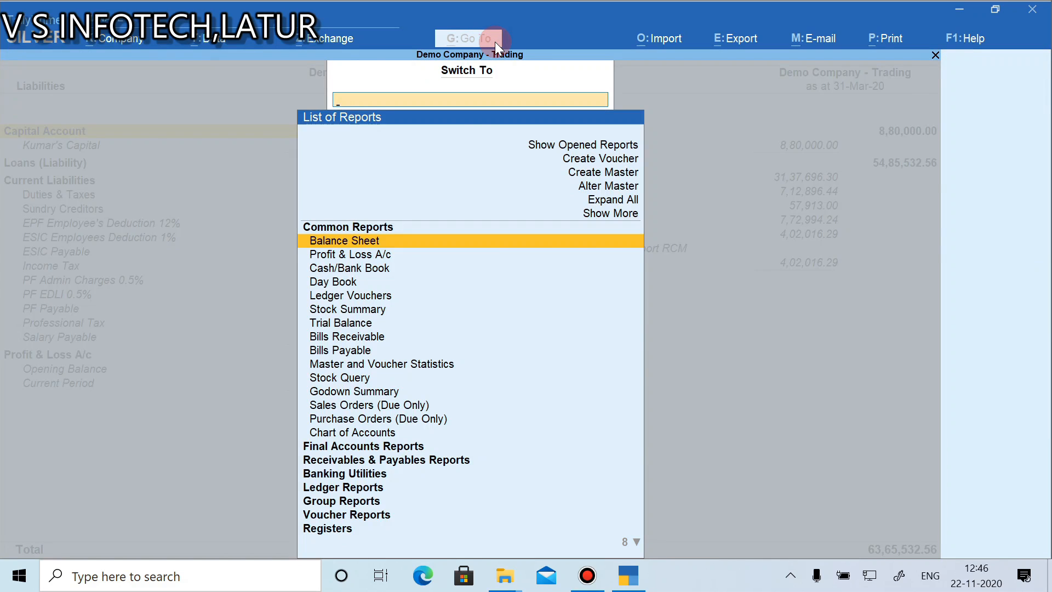
key("Escape")
key("ctrl")
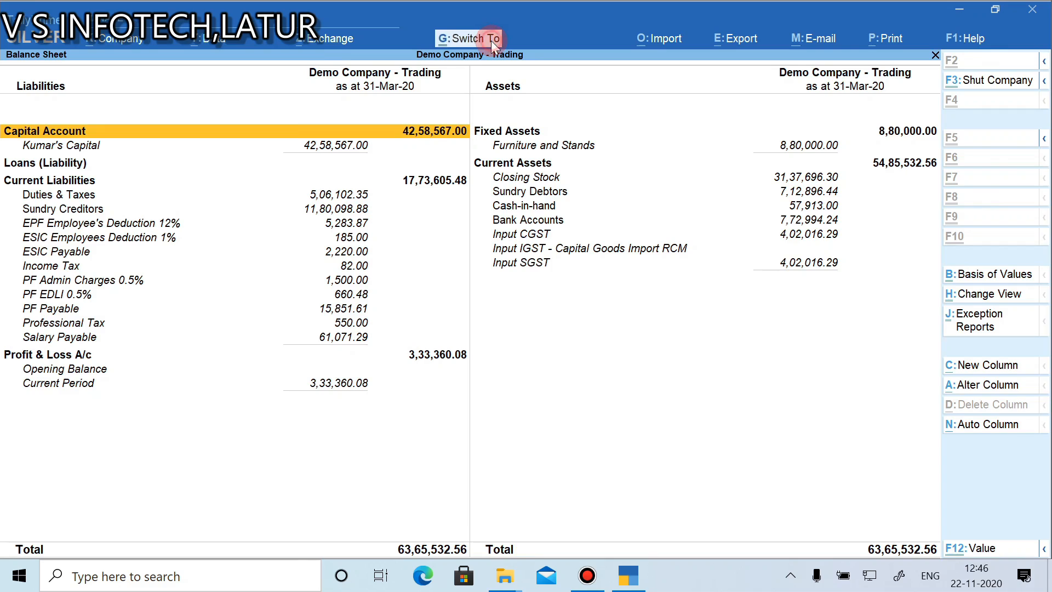
left_click(492, 44)
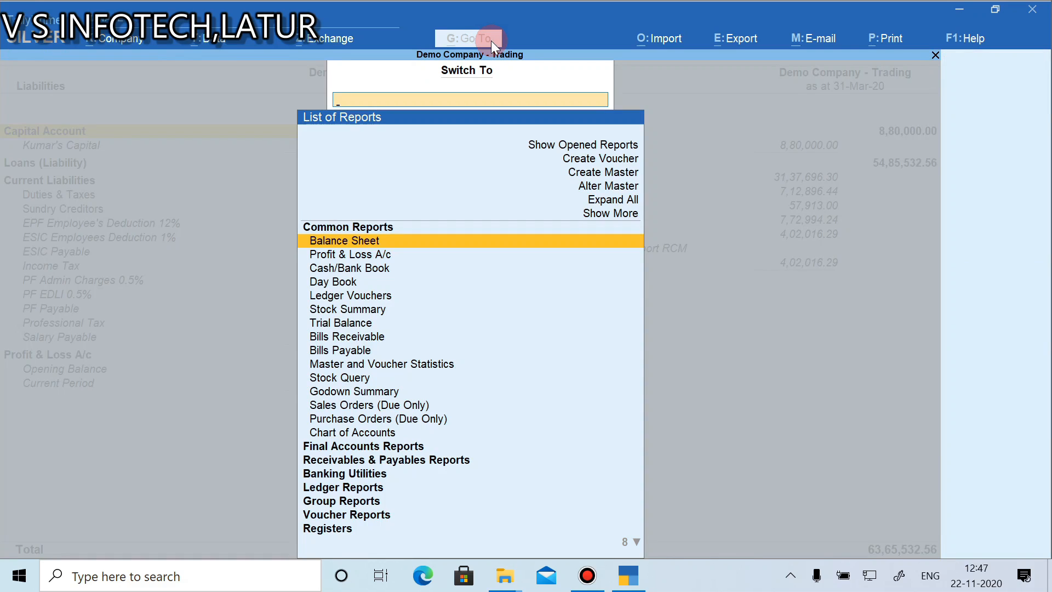
key("Escape")
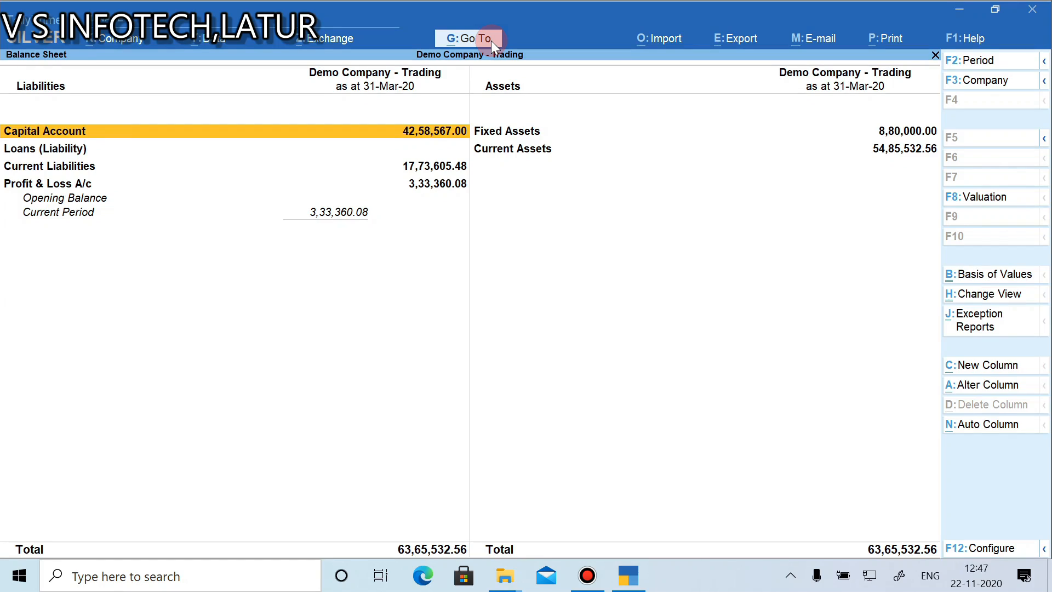
Close the Balance Sheet, quit the unfinished sales voucher, and start a new sales voucher
key("Escape")
key("Escape")
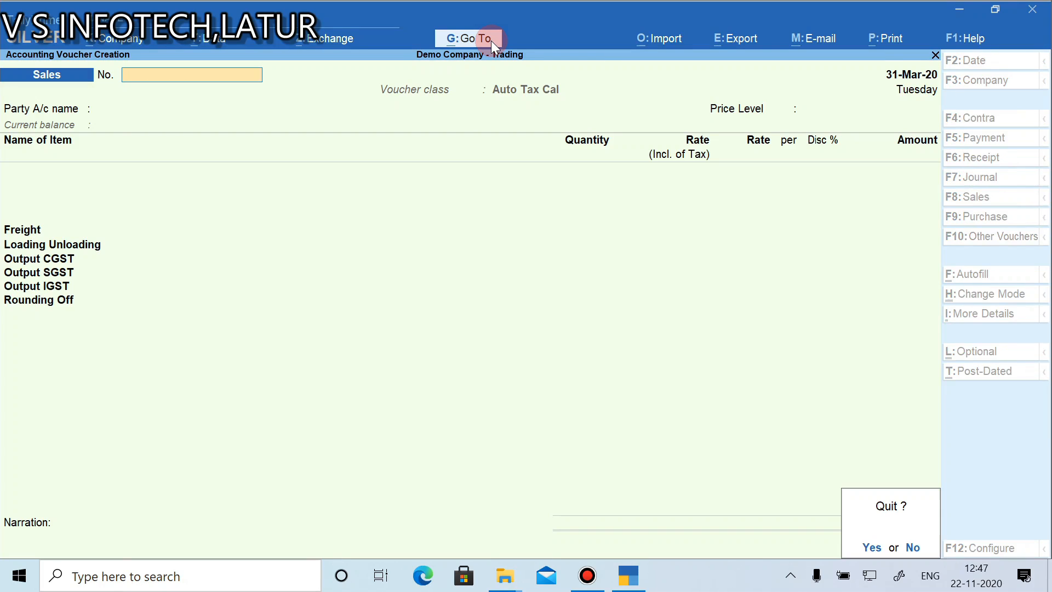
key("y")
key("Return")
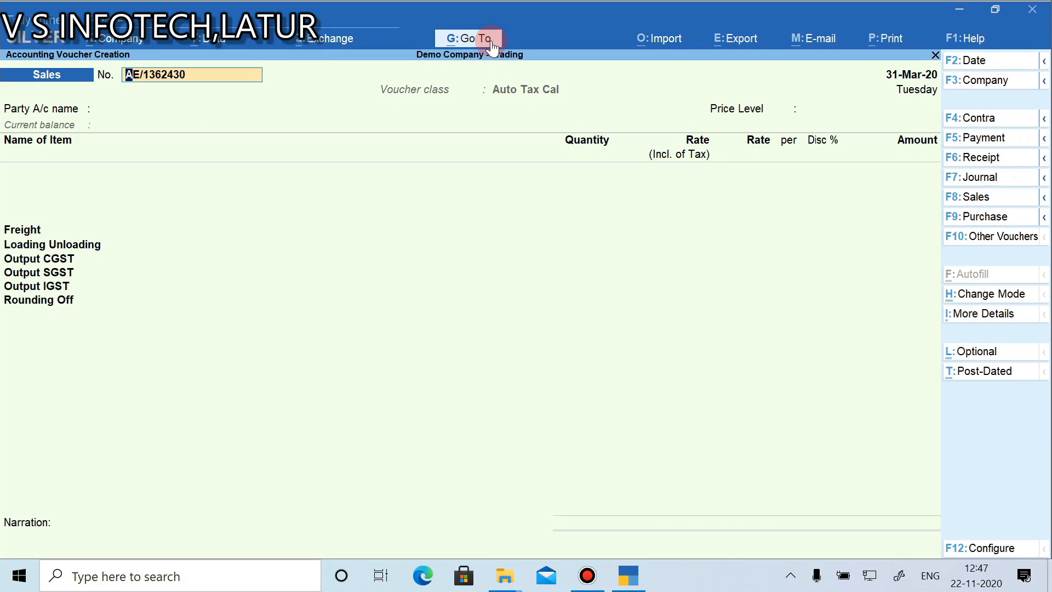
Open the Balance Sheet with Go To over the new sales voucher and show it in detailed form
left_click(469, 48)
key("Return")
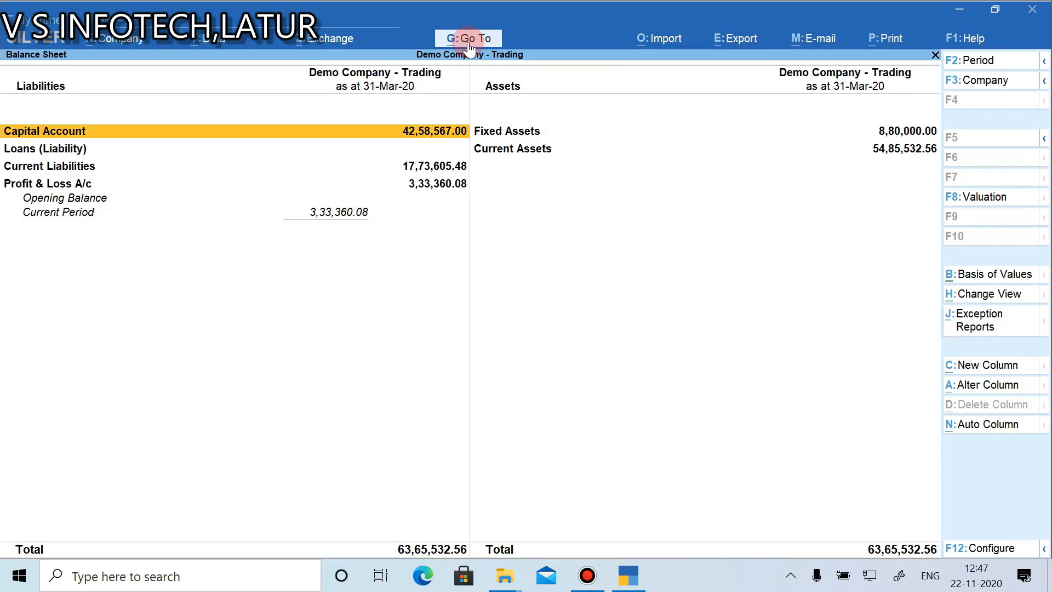
key("alt+F5")
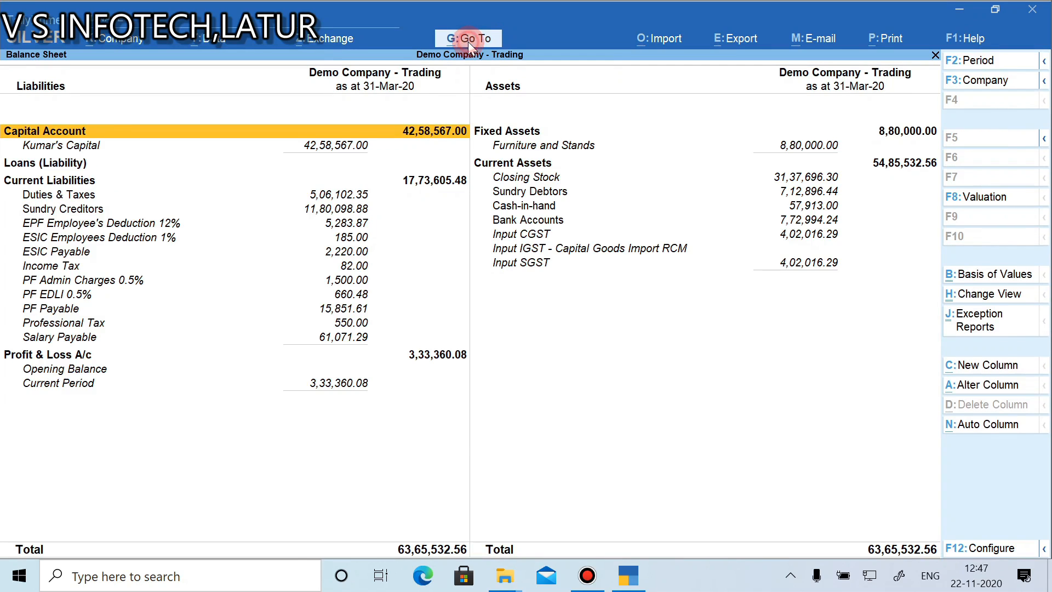
Open the Profit & Loss A/c with Go To over the Balance Sheet and show its details
left_click(470, 47)
key("Down")
key("Return")
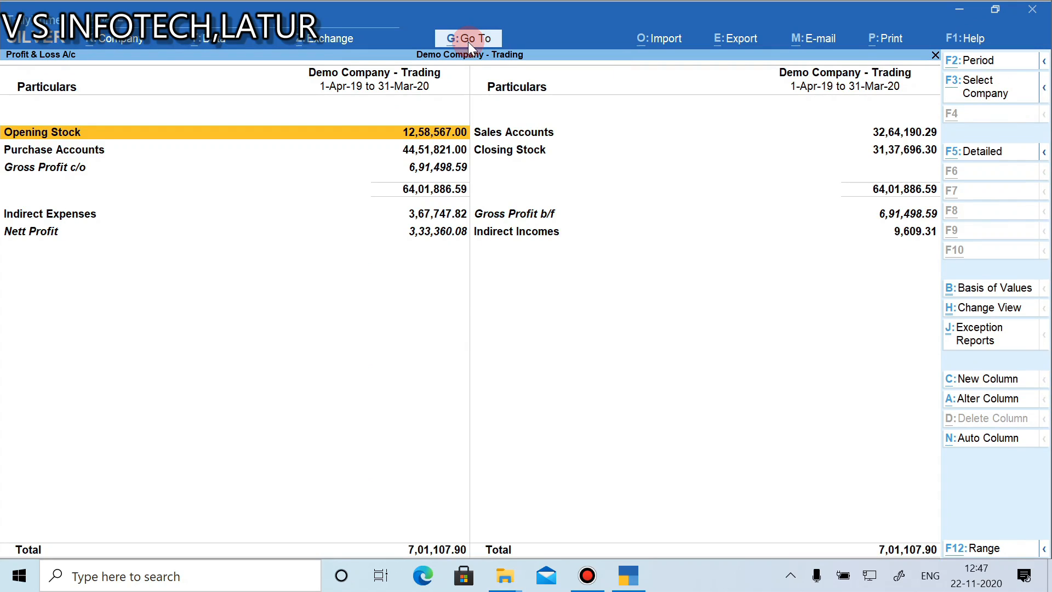
key("alt+F5")
Show the list of opened reports with Go To and return to the Profit & Loss A/c
left_click(470, 47)
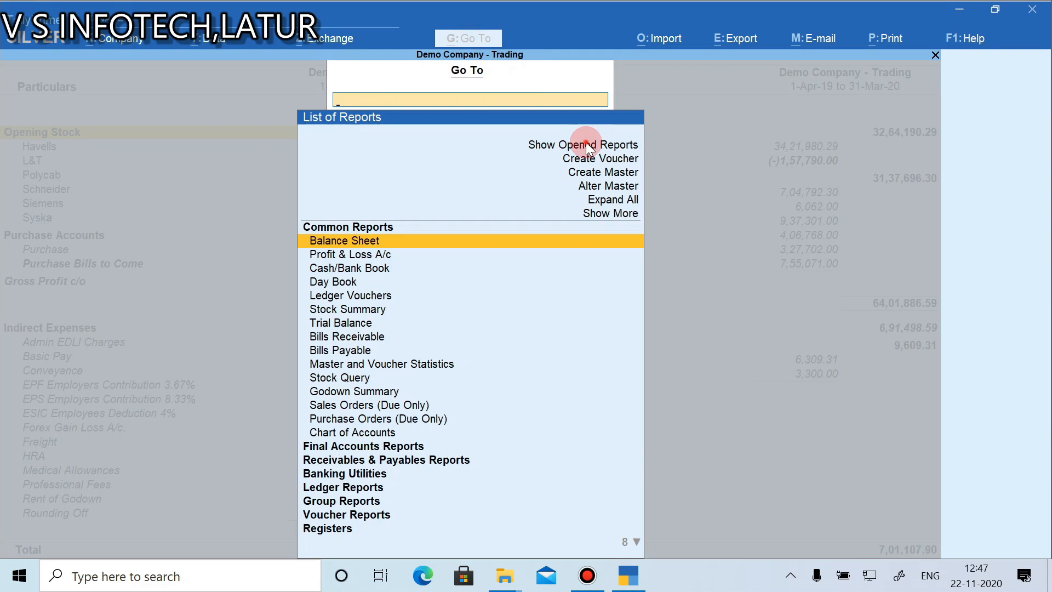
left_click(585, 144)
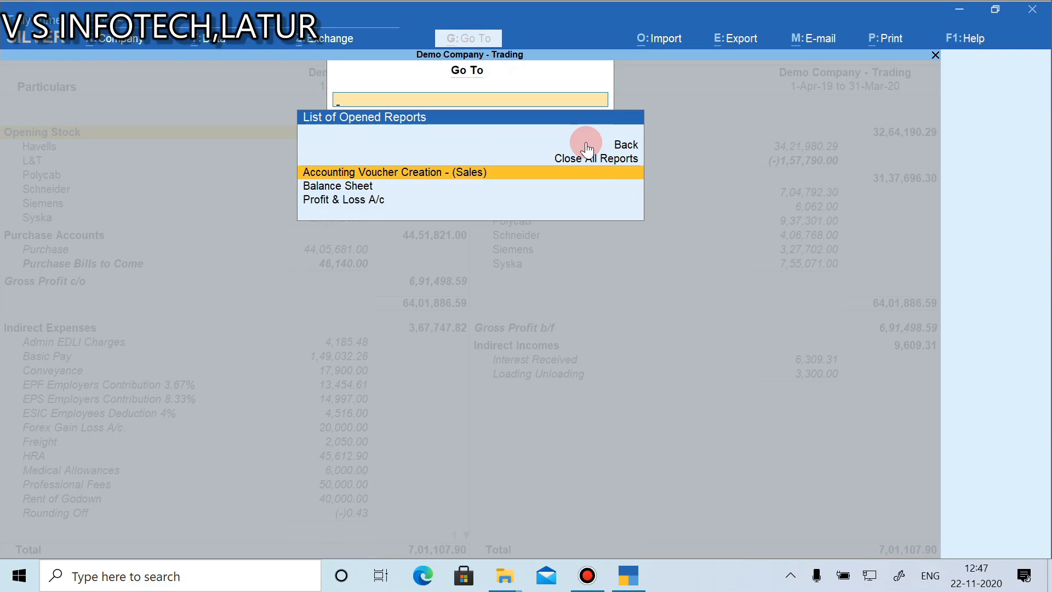
left_click(587, 144)
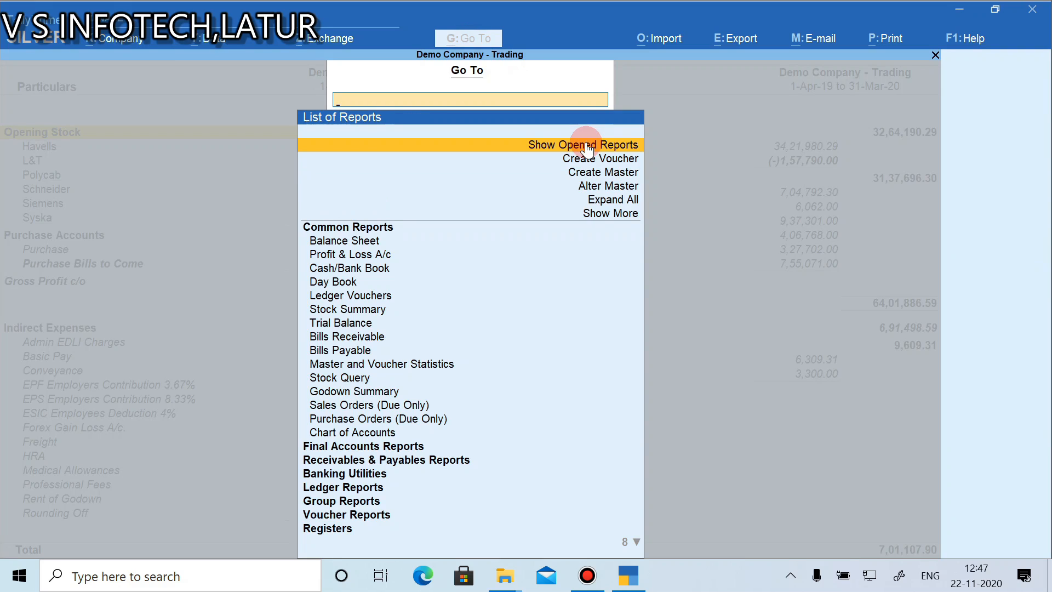
key("Escape")
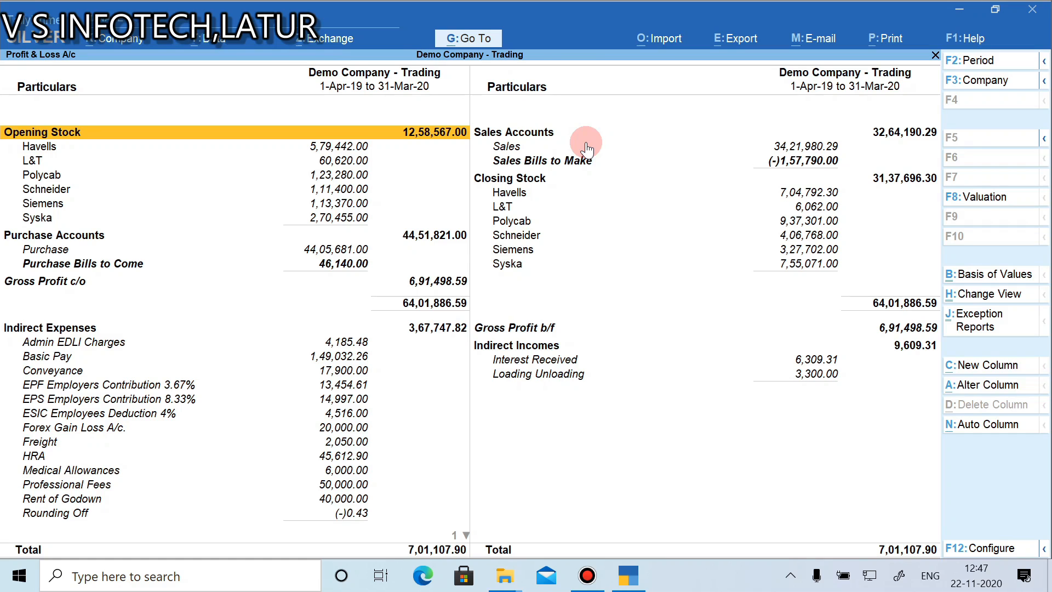
Look through the Switch To list of reports and switch from the Profit & Loss A/c to the Balance Sheet
left_click(493, 39)
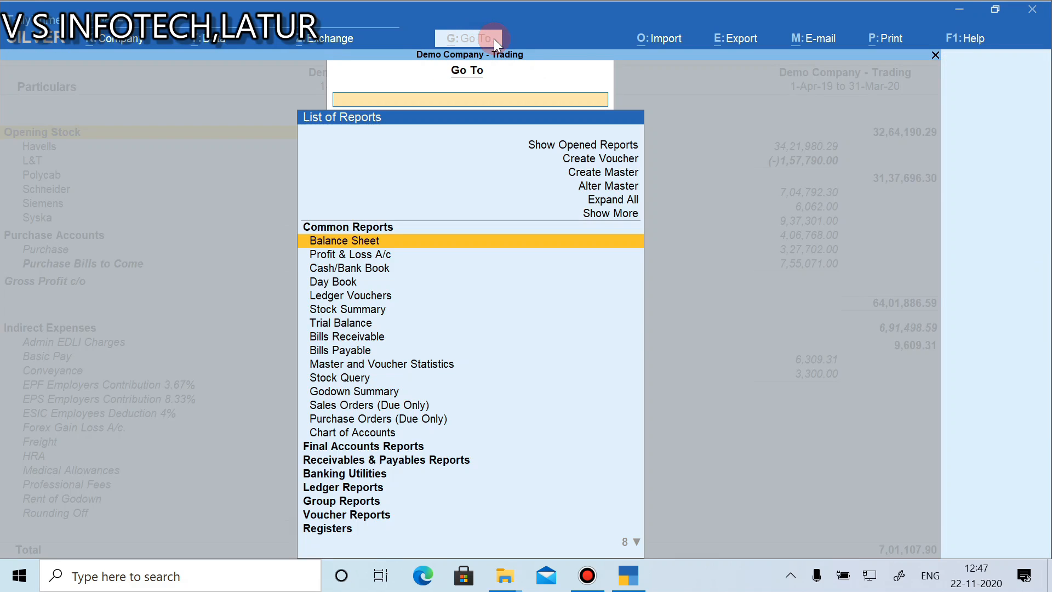
key("Escape")
key("ctrl")
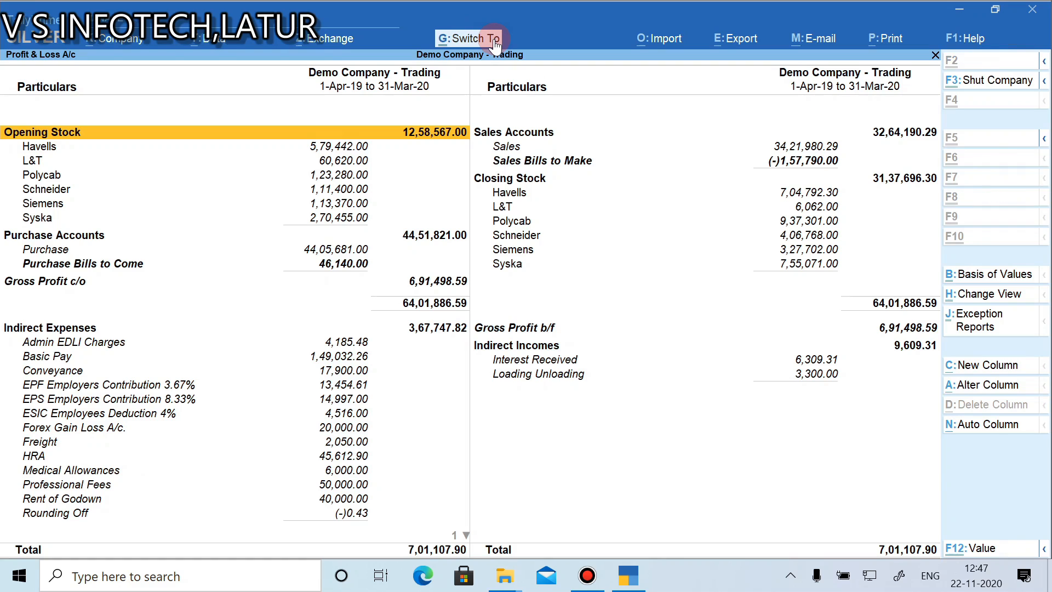
left_click(495, 39)
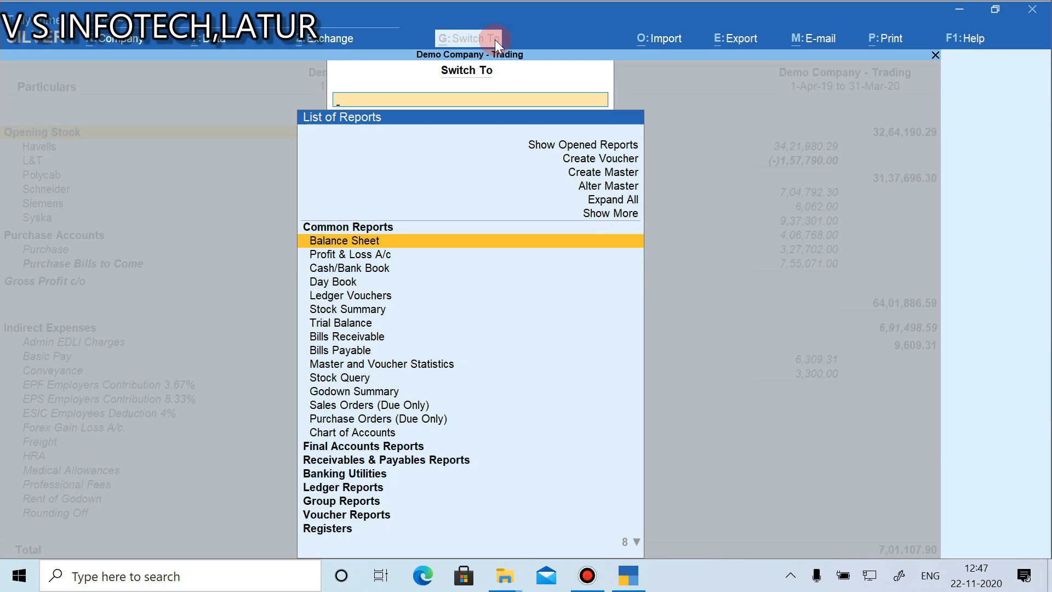
scroll(495, 40, "down", 2)
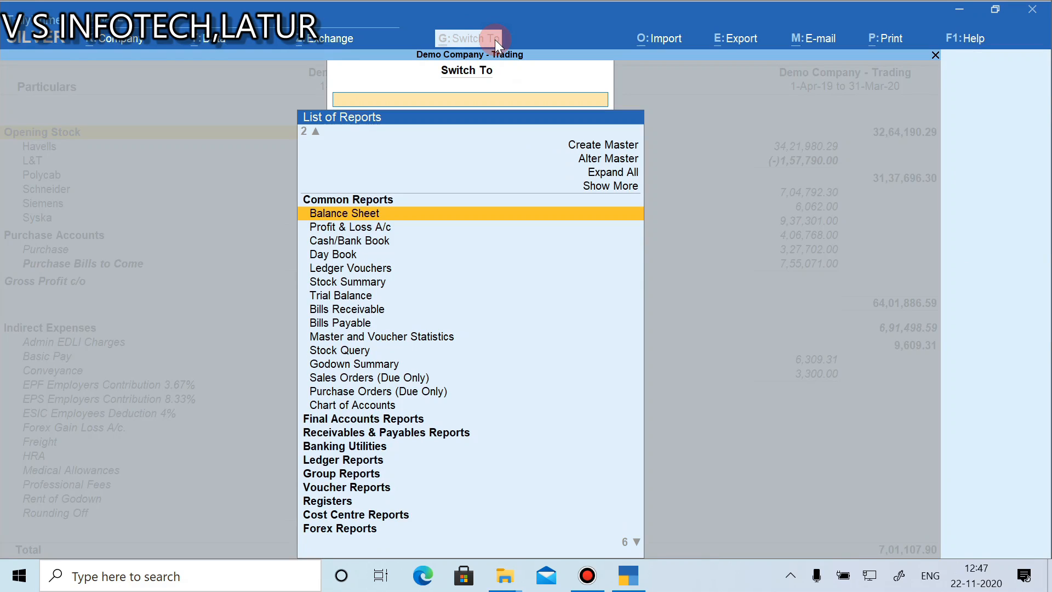
scroll(494, 39, "down", 2)
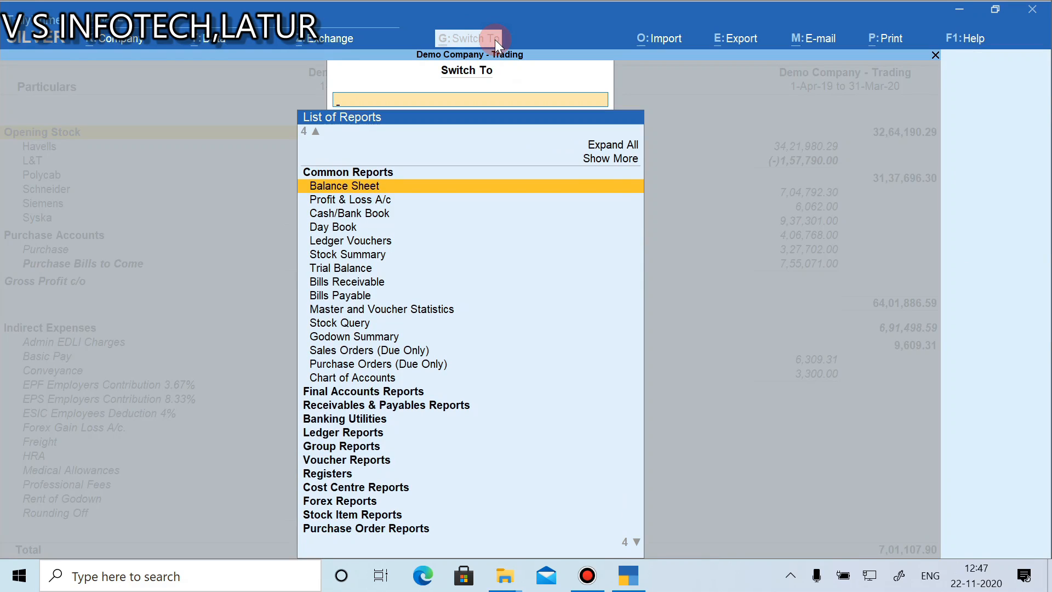
scroll(495, 40, "up", 2)
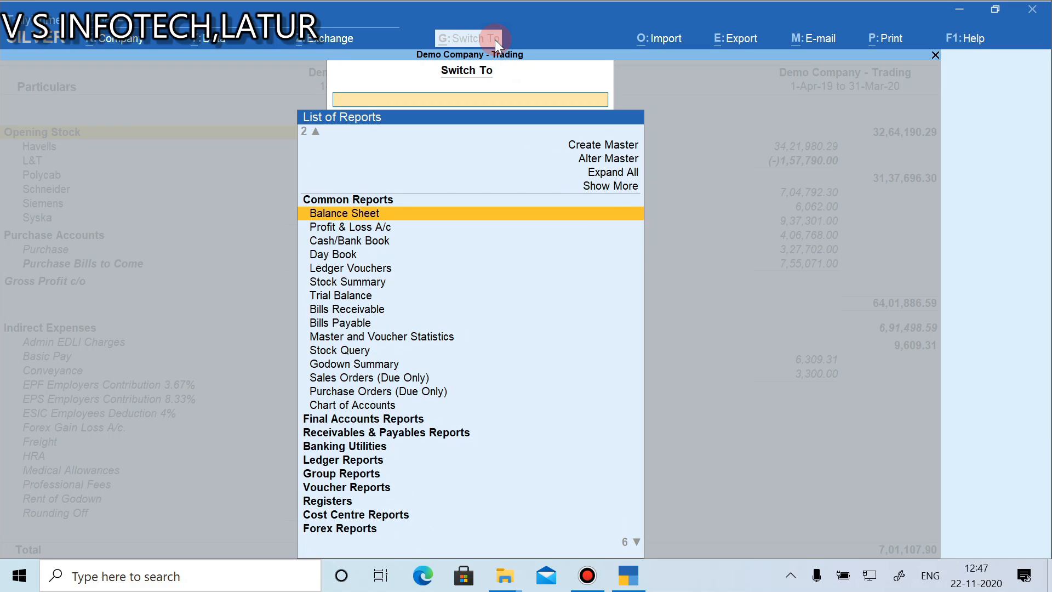
scroll(494, 40, "down", 1)
scroll(495, 40, "down", 2)
scroll(495, 39, "down", 2)
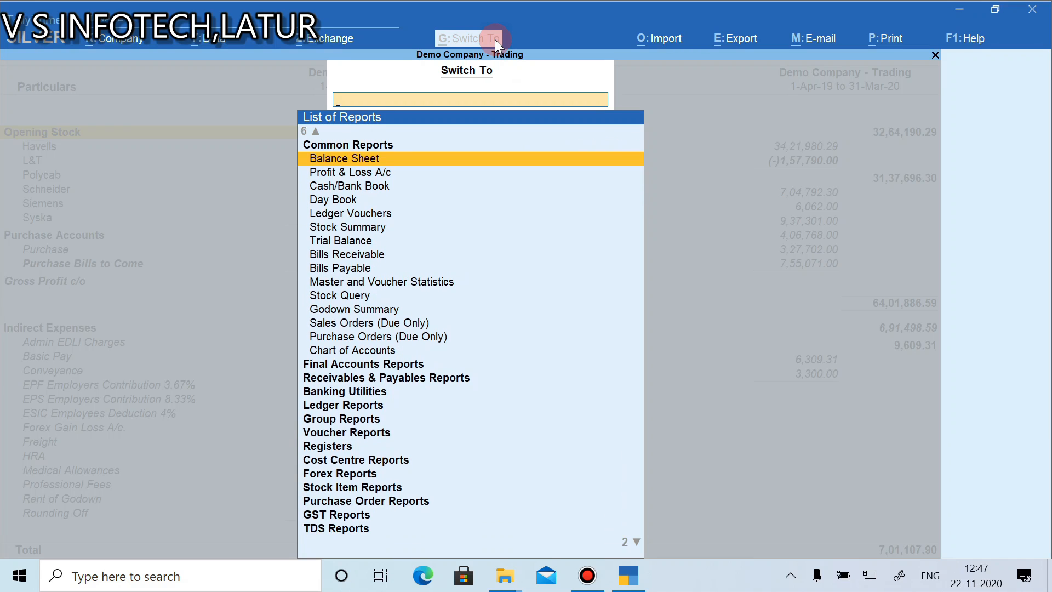
key("Return")
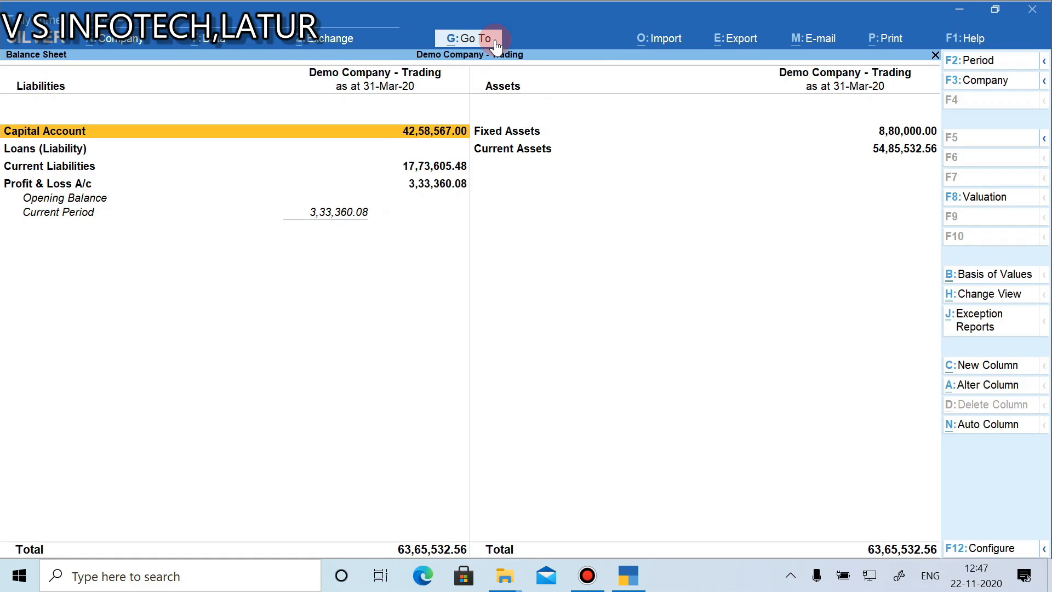
Close the Balance Sheet and quit the open voucher to return to the Gateway of Tally
key("alt+F1")
key("Escape")
key("Escape")
key("Escape")
key("Return")
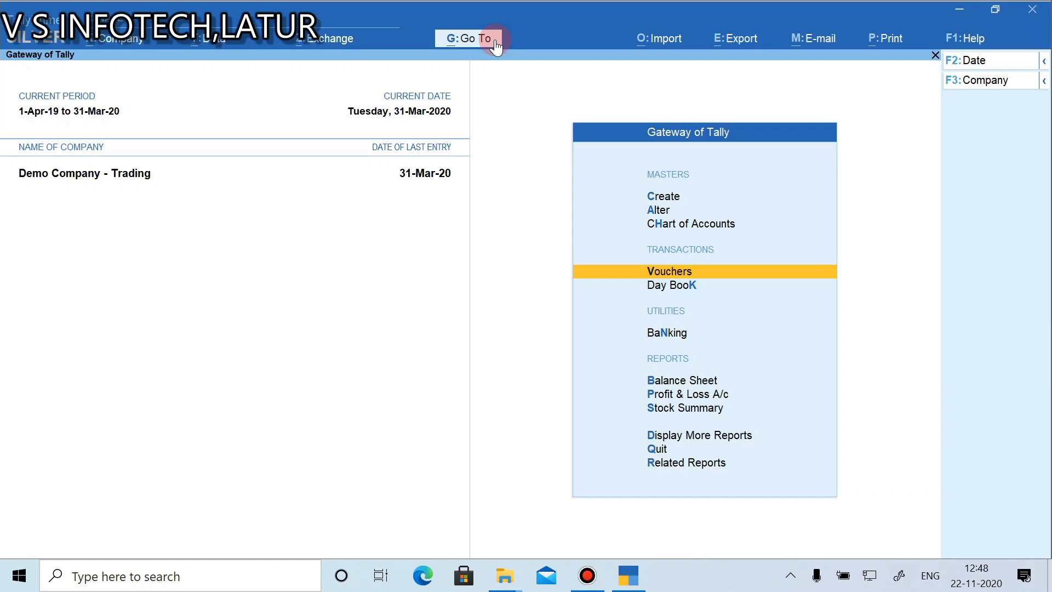
Look through the Troubleshooting options in Help, including Event Log, Repair/Re-install Application, and company data Repair and Migrate
key("ctrl")
left_click(949, 43)
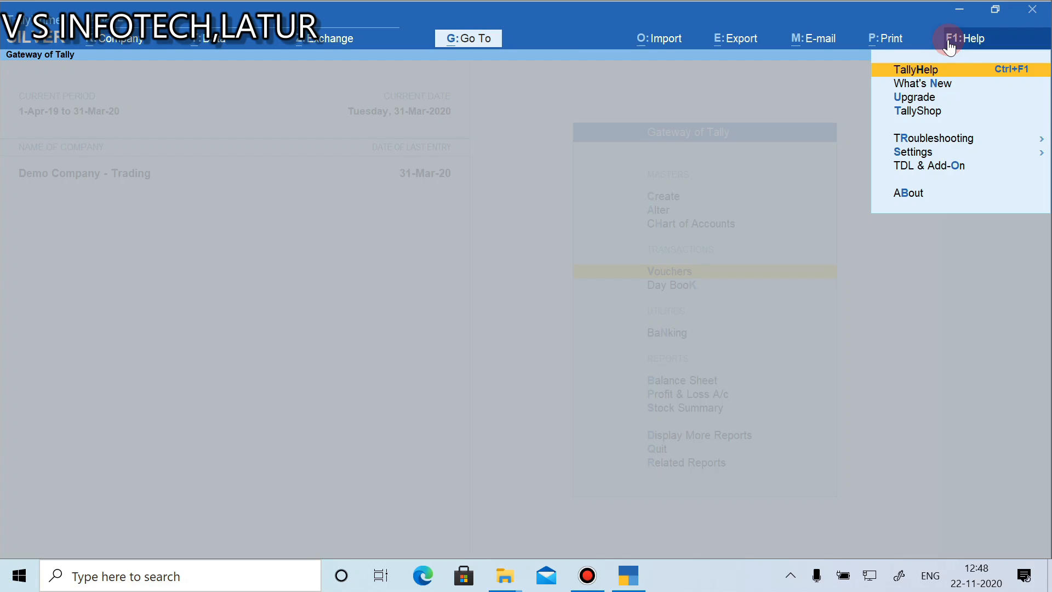
key("Down")
key("Down")
key("Down")
key("Down")
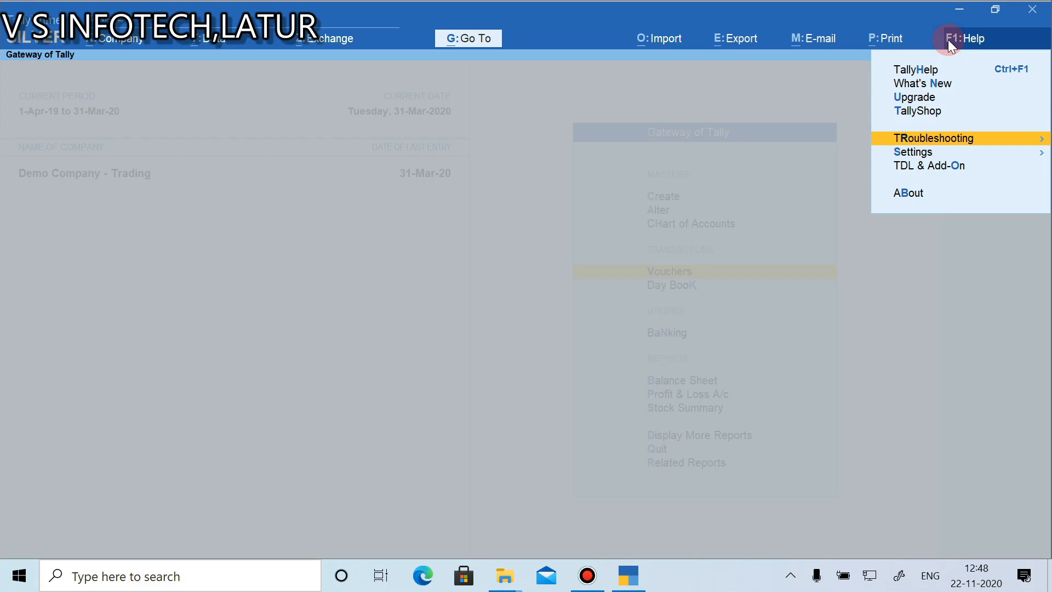
key("Return")
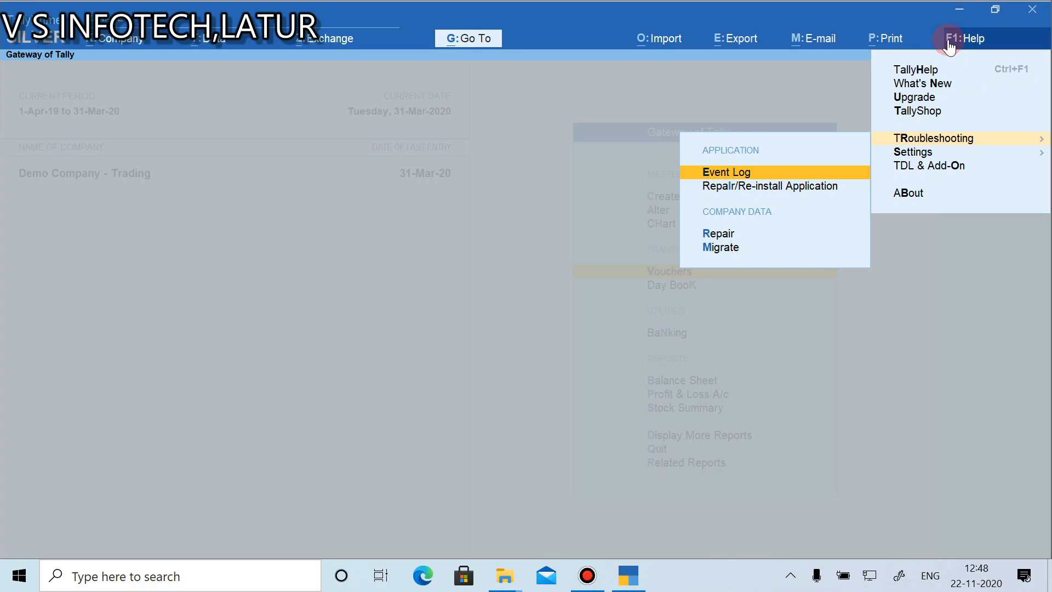
key("Down")
key("Down")
key("Down")
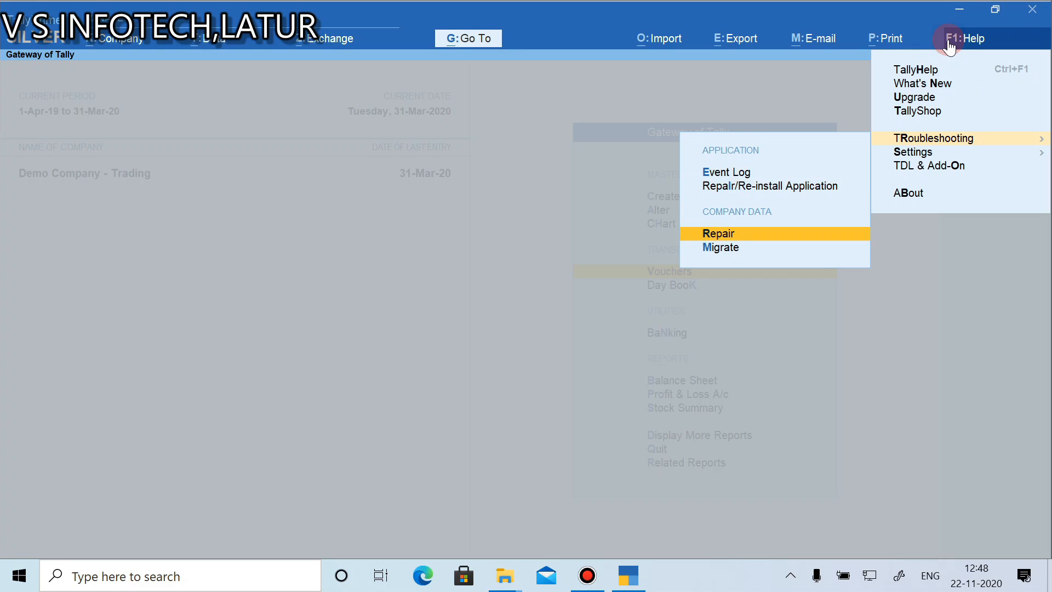
key("Up")
key("Down")
key("Escape")
View the configured TDLs under TDL & Add-On in Help and close the TDL Management screen
key("Down")
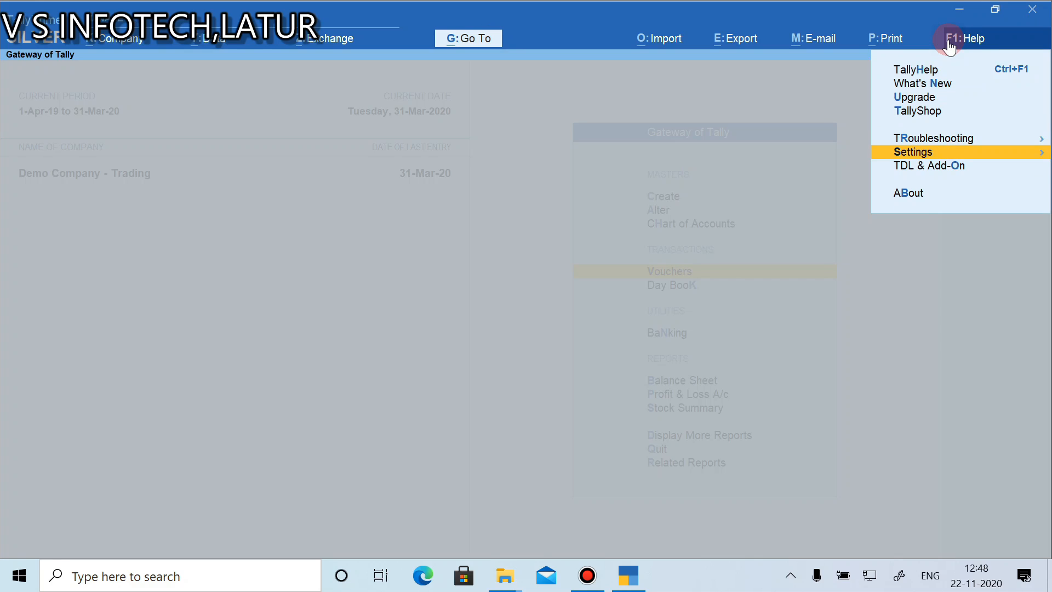
key("Down")
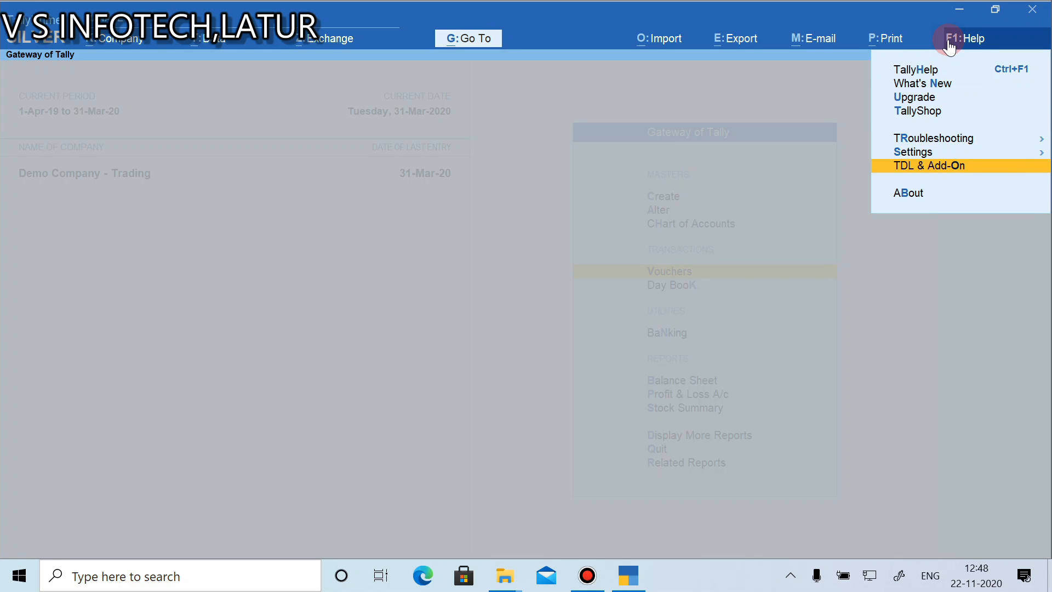
key("Return")
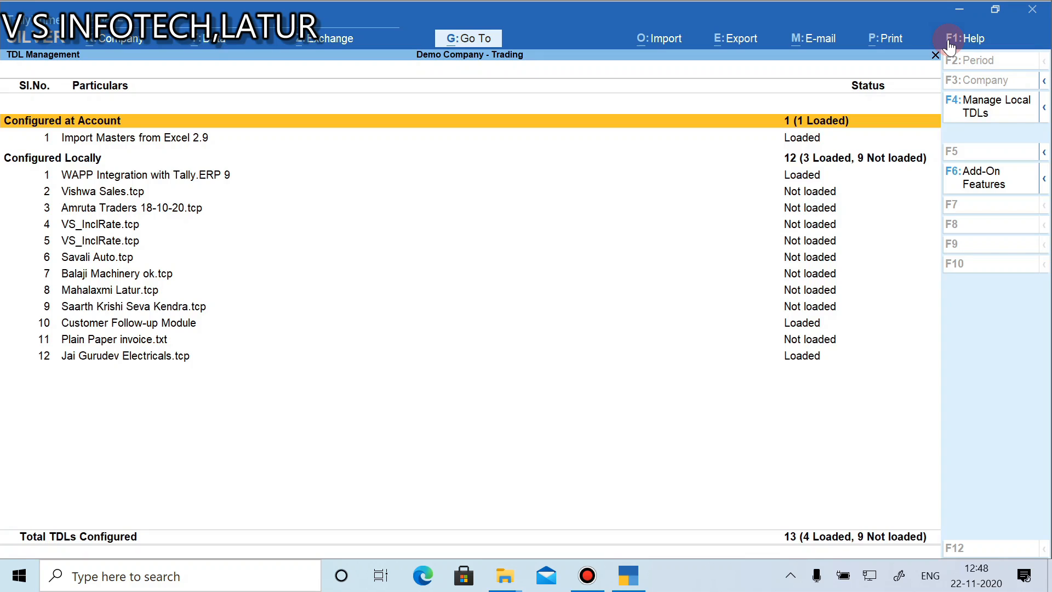
key("Escape")
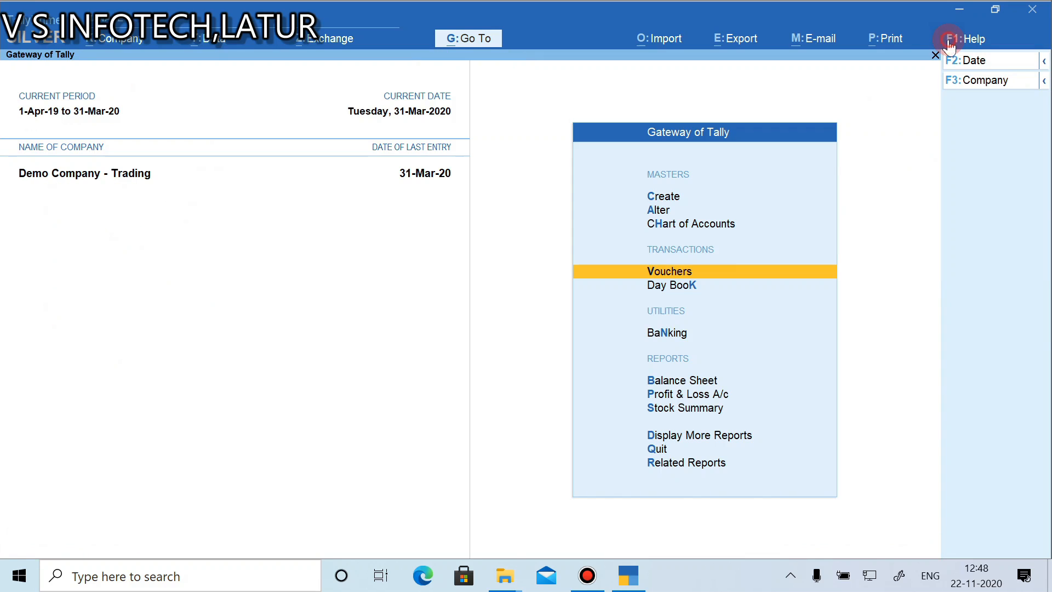
Open the About screen from Help to show the product, license, and computer information
left_click(949, 41)
key("Down")
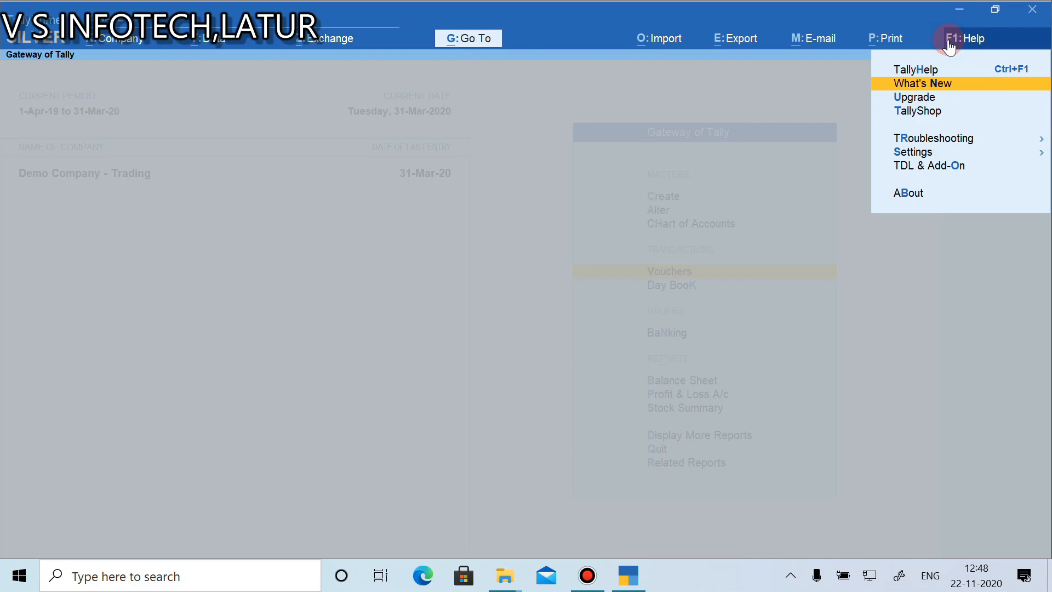
key("Down")
key("Down")
key("Down")
key("Down")
key("Down")
key("Down")
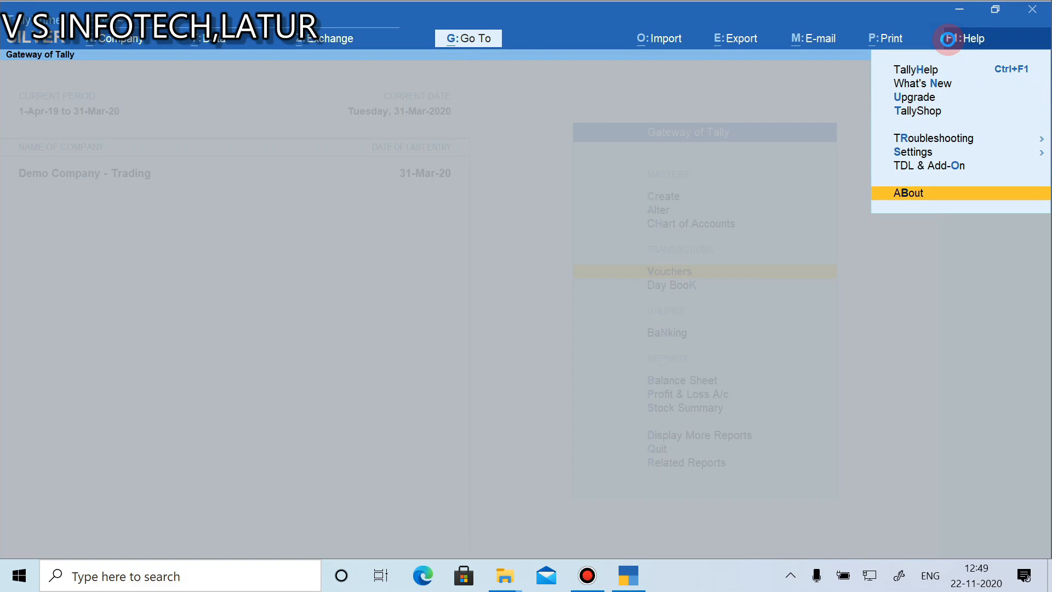
key("Return")
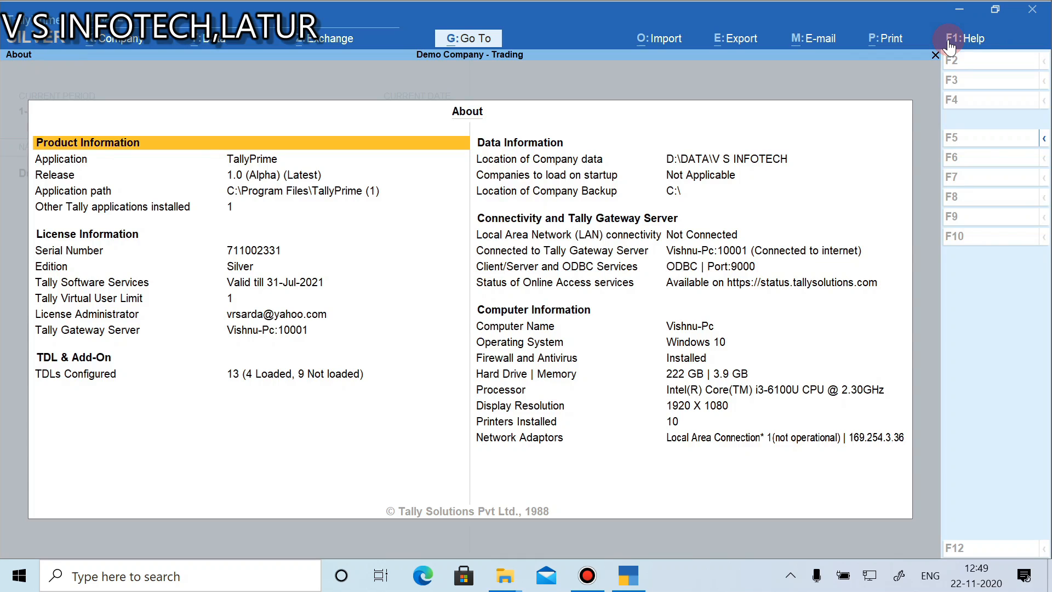
Review the Product Information, License Information, and TDL & Add-On details on the About screen
key("Down")
key("Down")
key("Down")
key("Down")
key("Down")
key("Down")
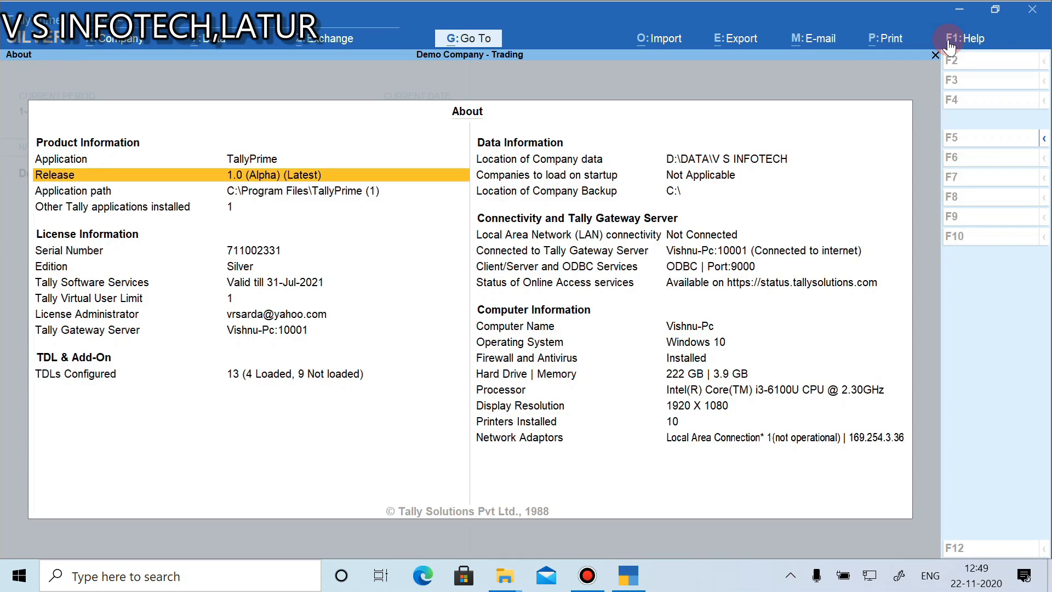
key("Down")
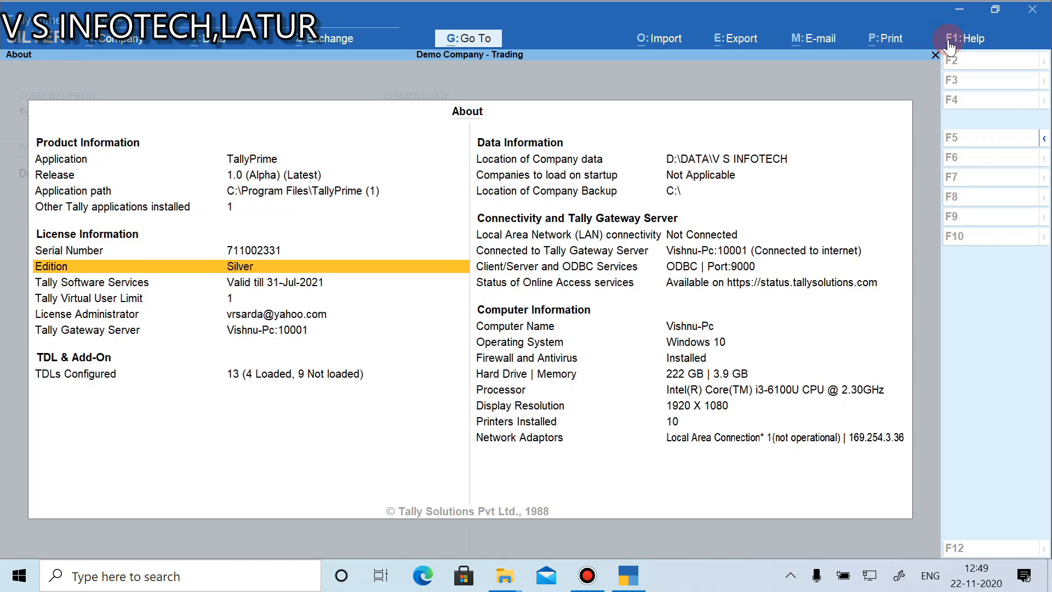
key("Down")
key("Down")
key("Down")
key("Down")
key("Down")
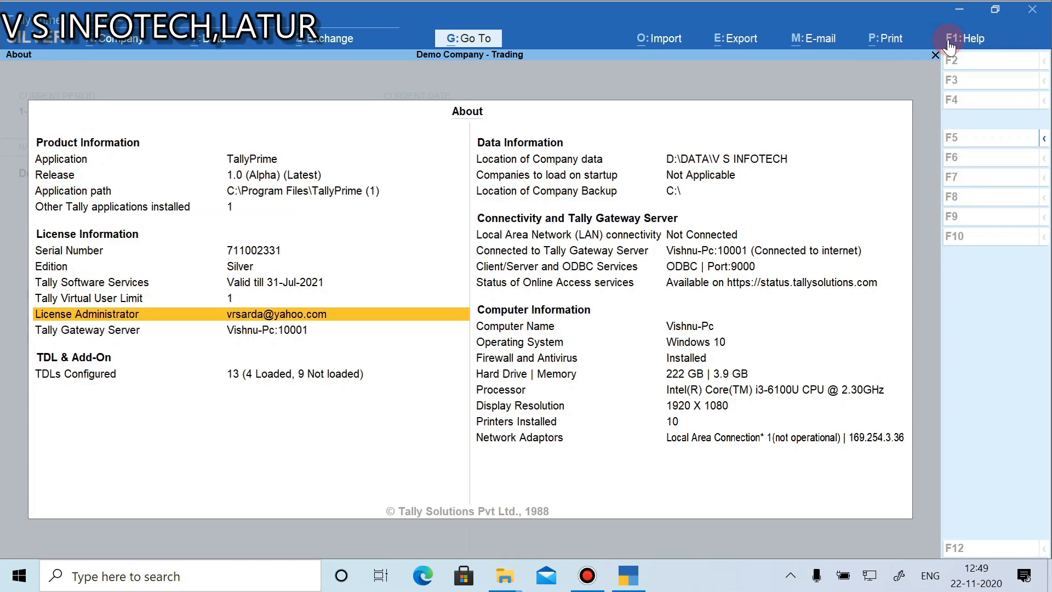
key("Down")
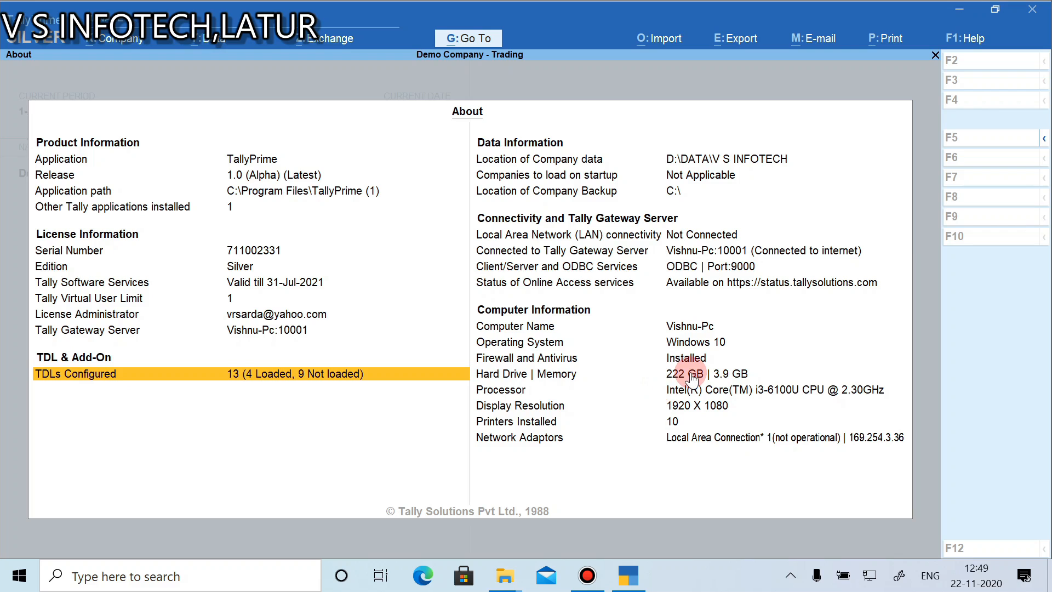
Review the Computer Information and the Connectivity and Tally Gateway Server details, and close the About screen
left_click(785, 392)
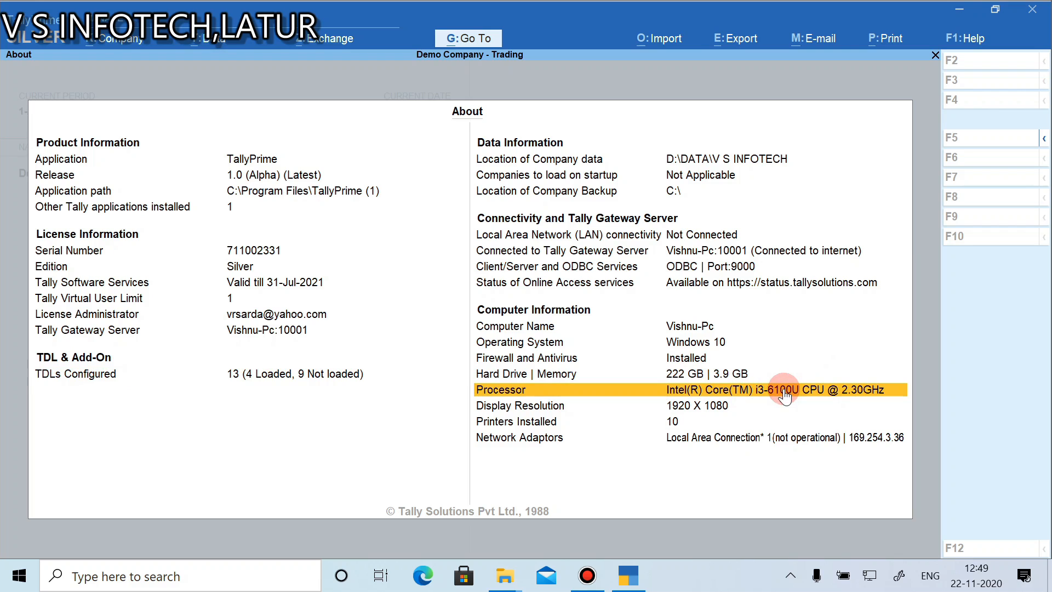
key("Up")
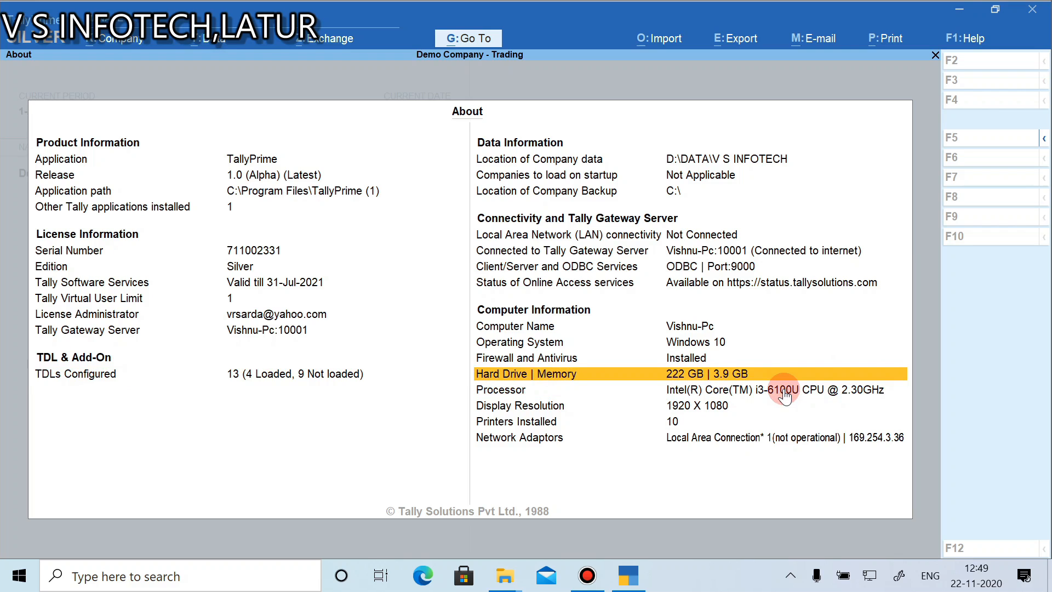
key("Up")
key("Up")
key("Up")
key("Up")
key("Down")
key("Down")
key("Down")
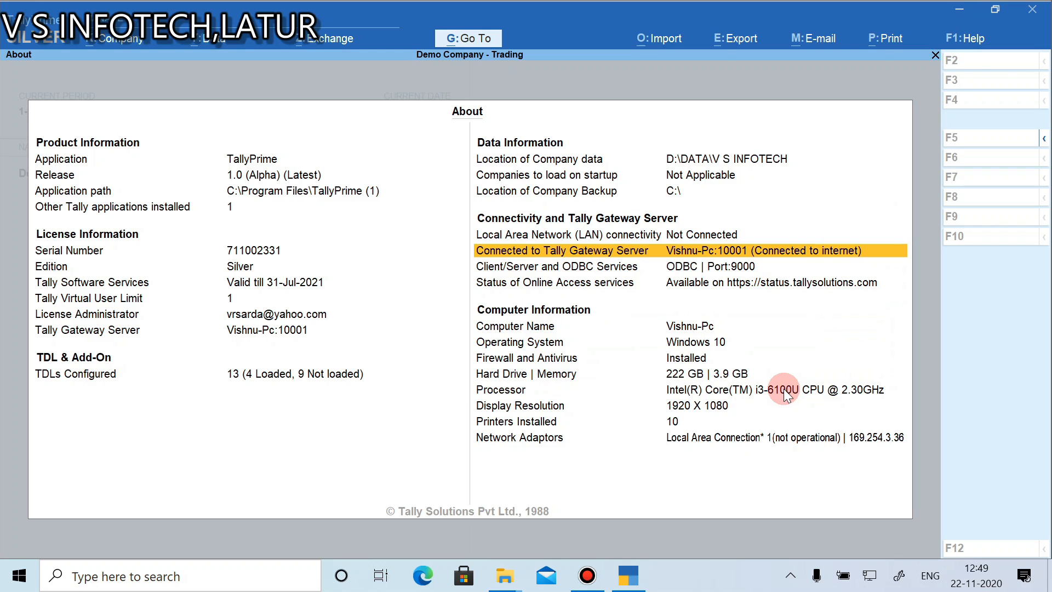
key("Escape")
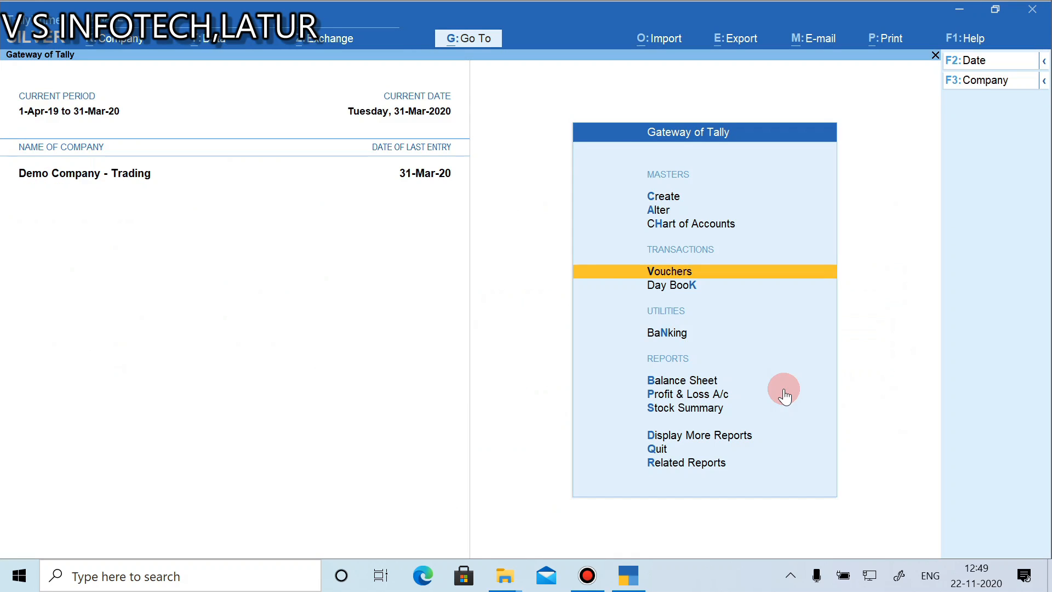